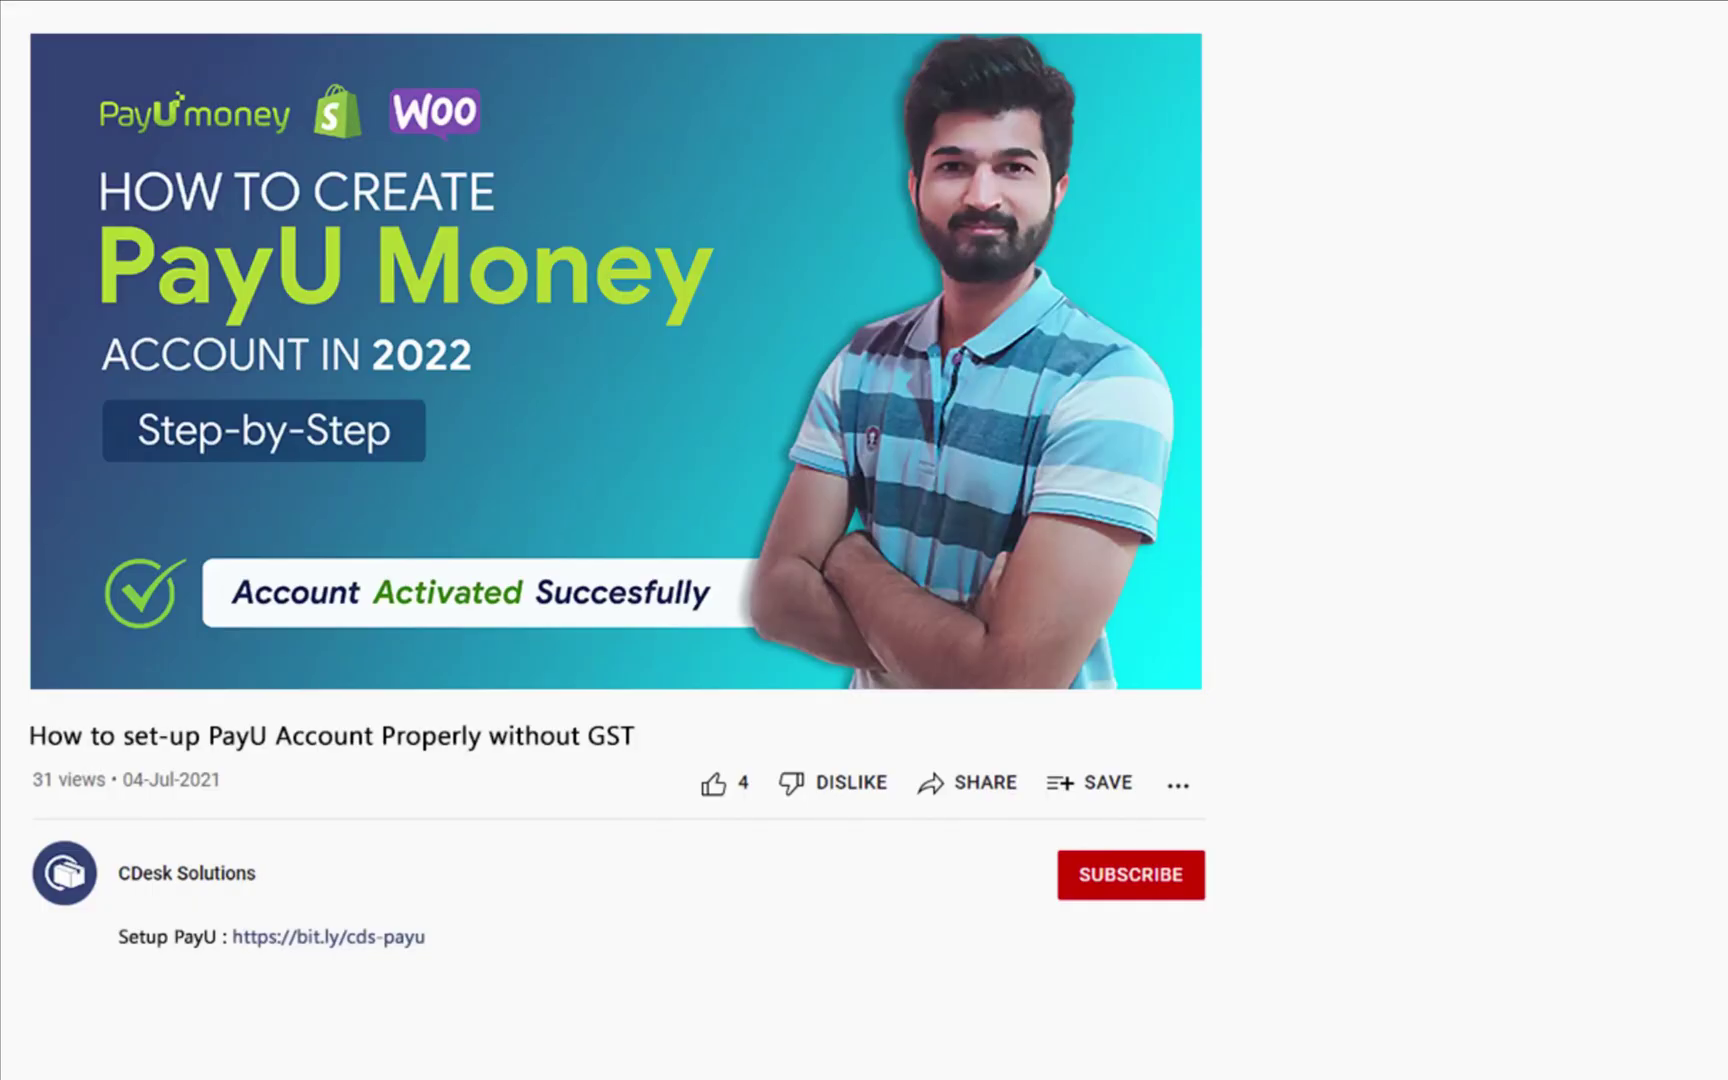
Scroll to the YouTube video description and follow the bit.ly PayU setup link.
scroll(617, 475, down, 2)
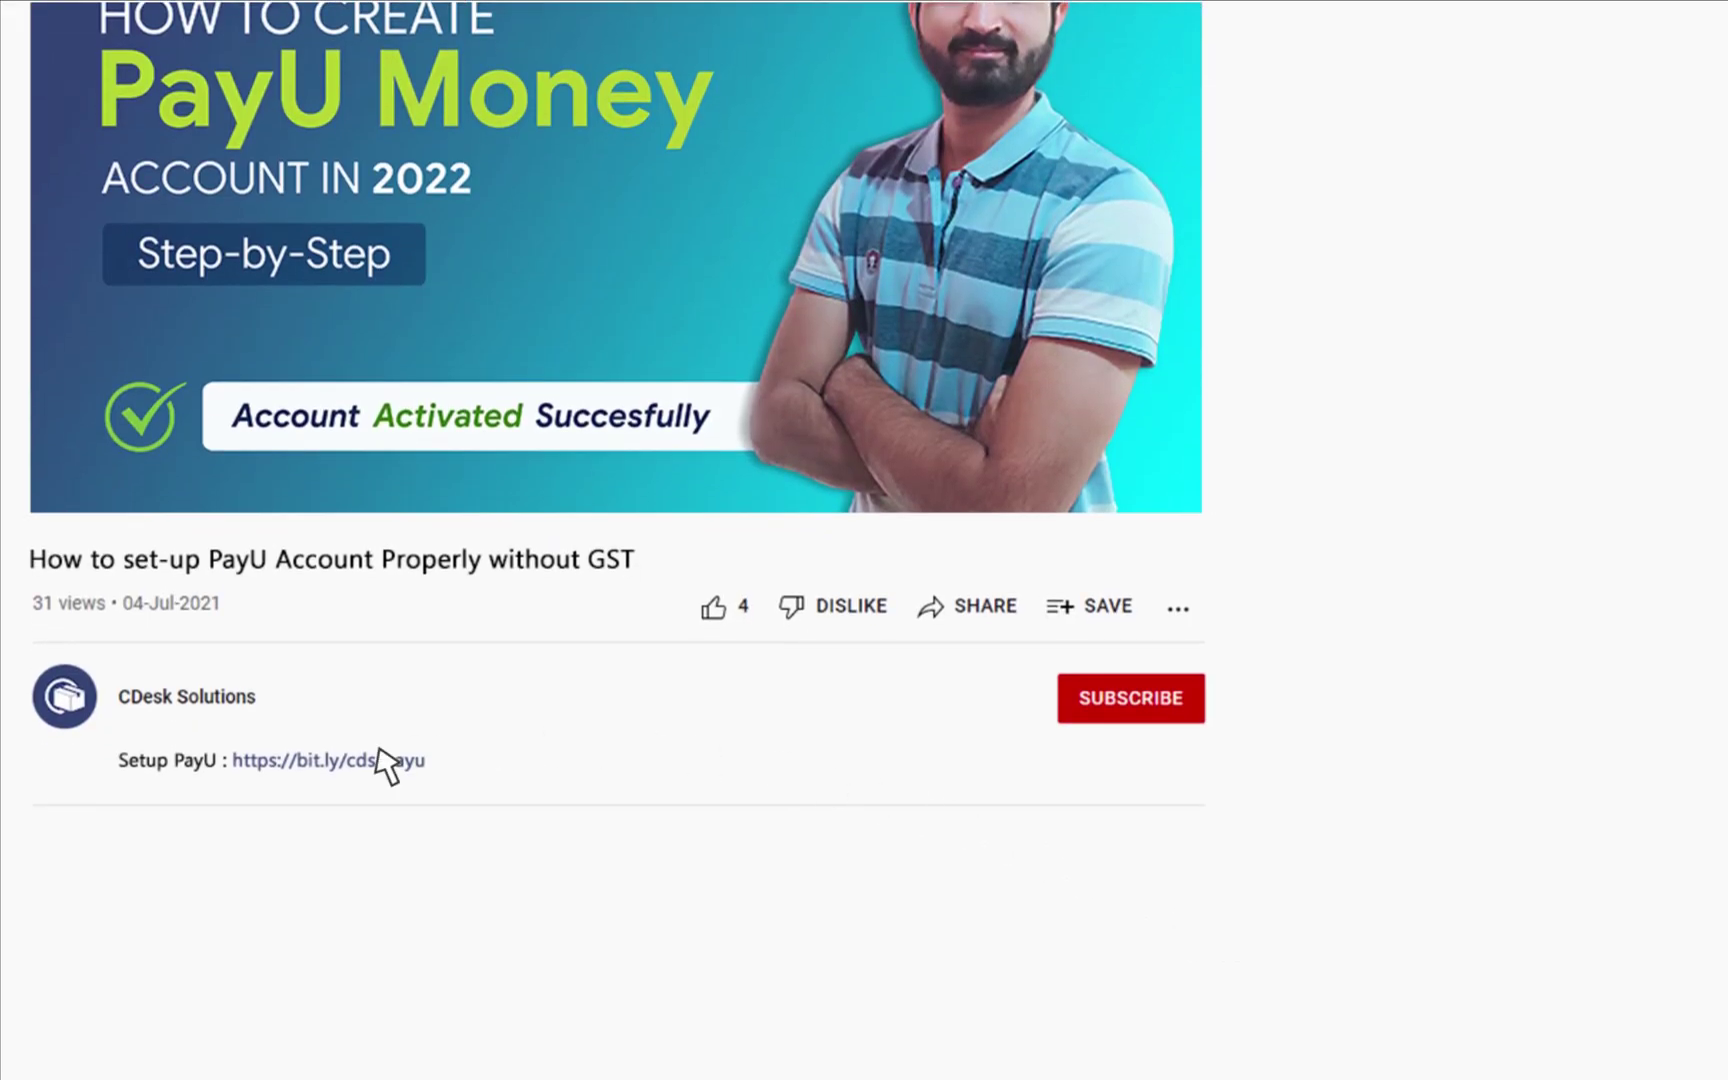
click(379, 758)
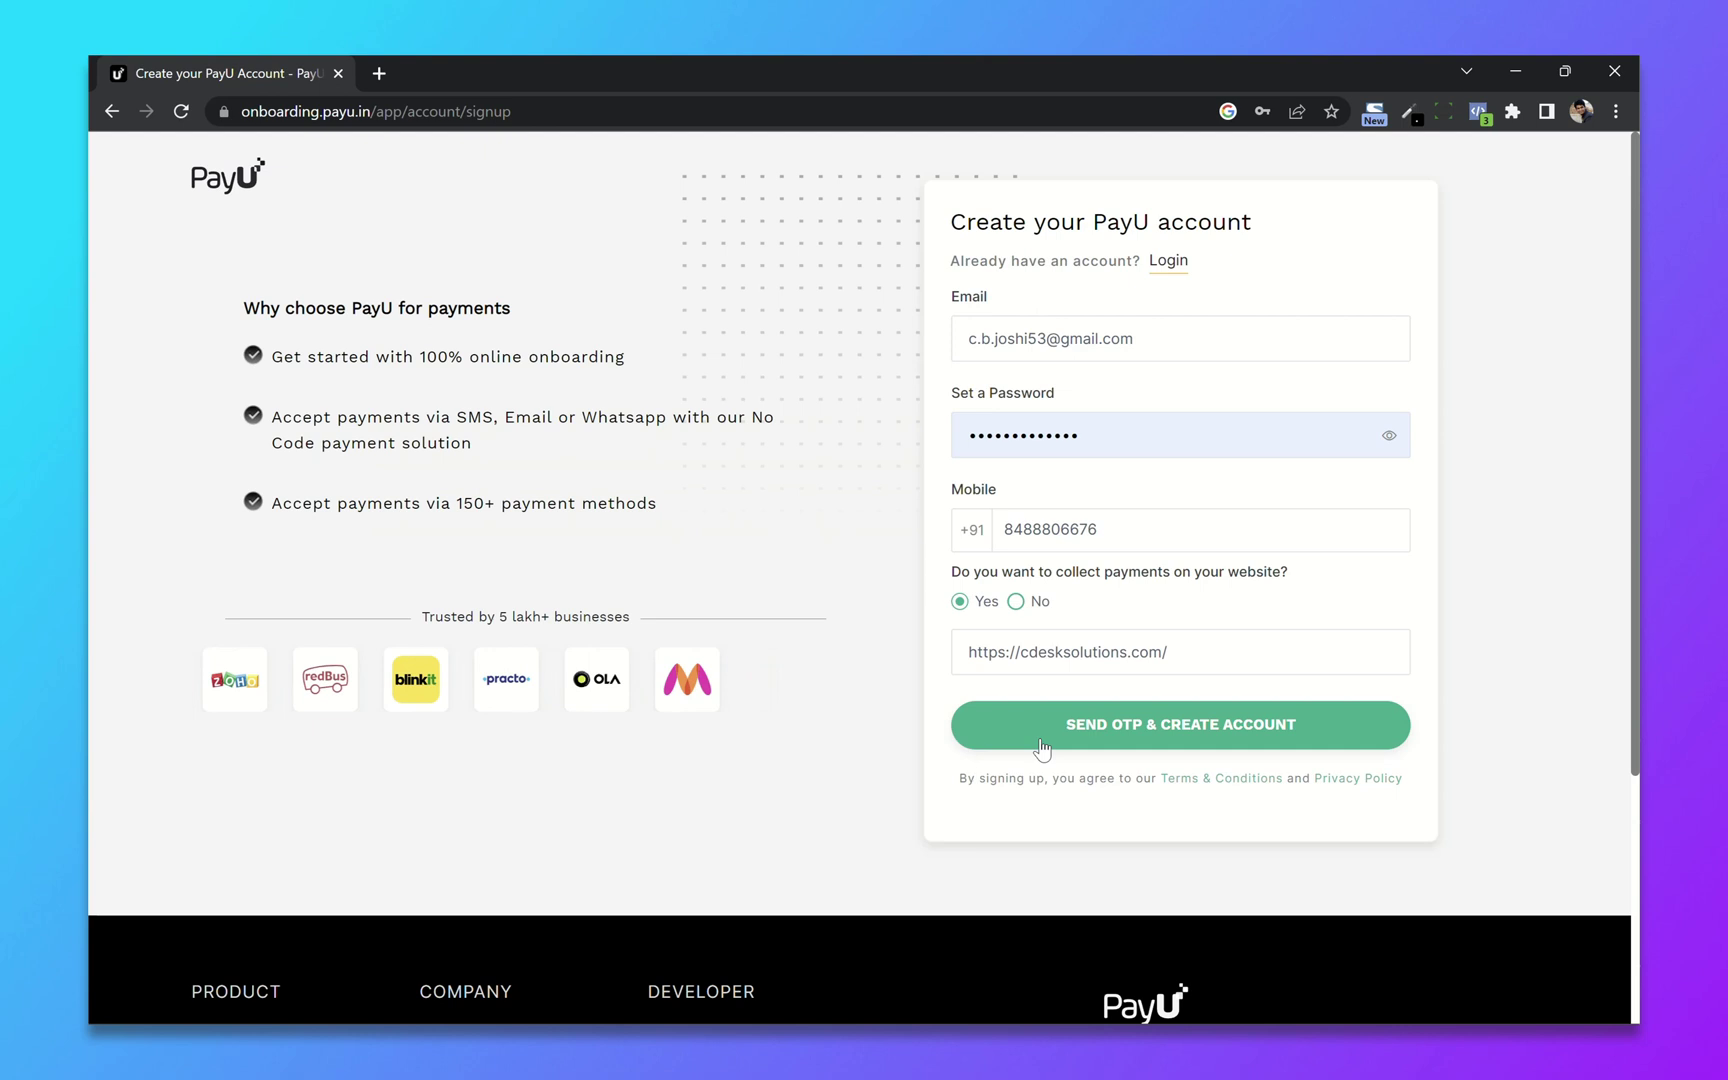
Create the PayU account, save its password in the browser, and submit the mobile OTP.
click(1163, 748)
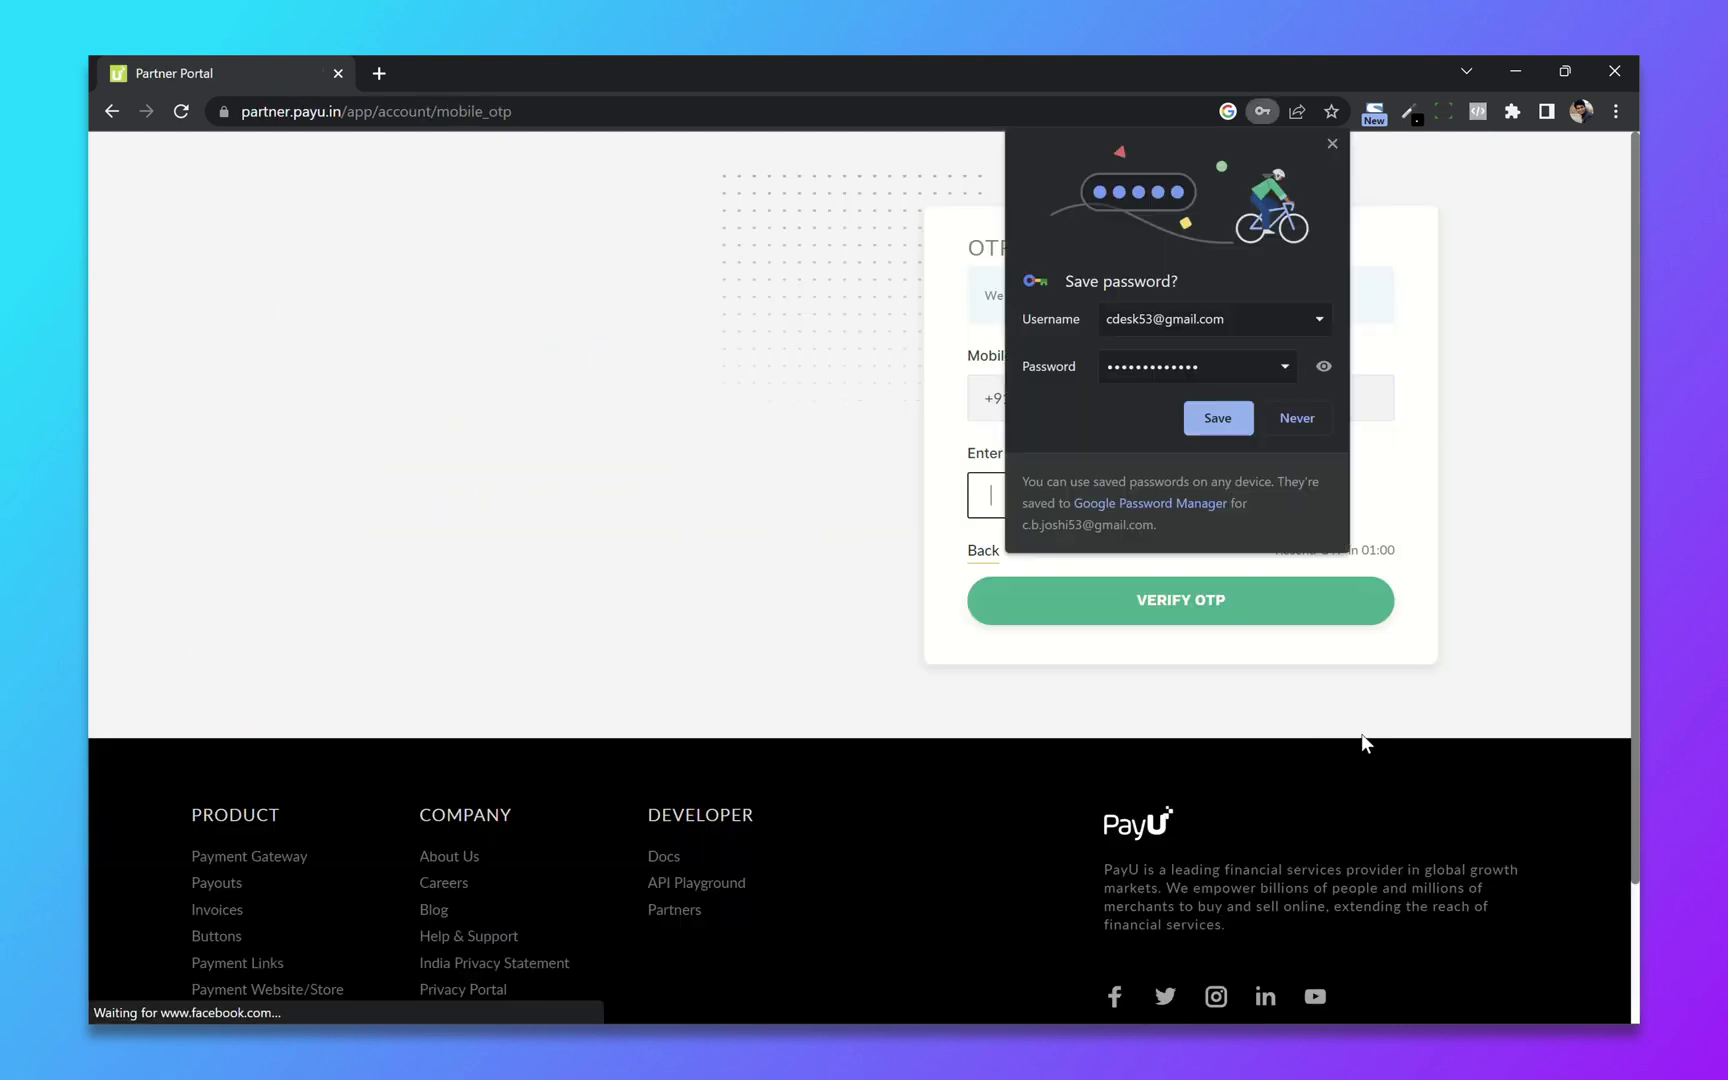
click(1224, 412)
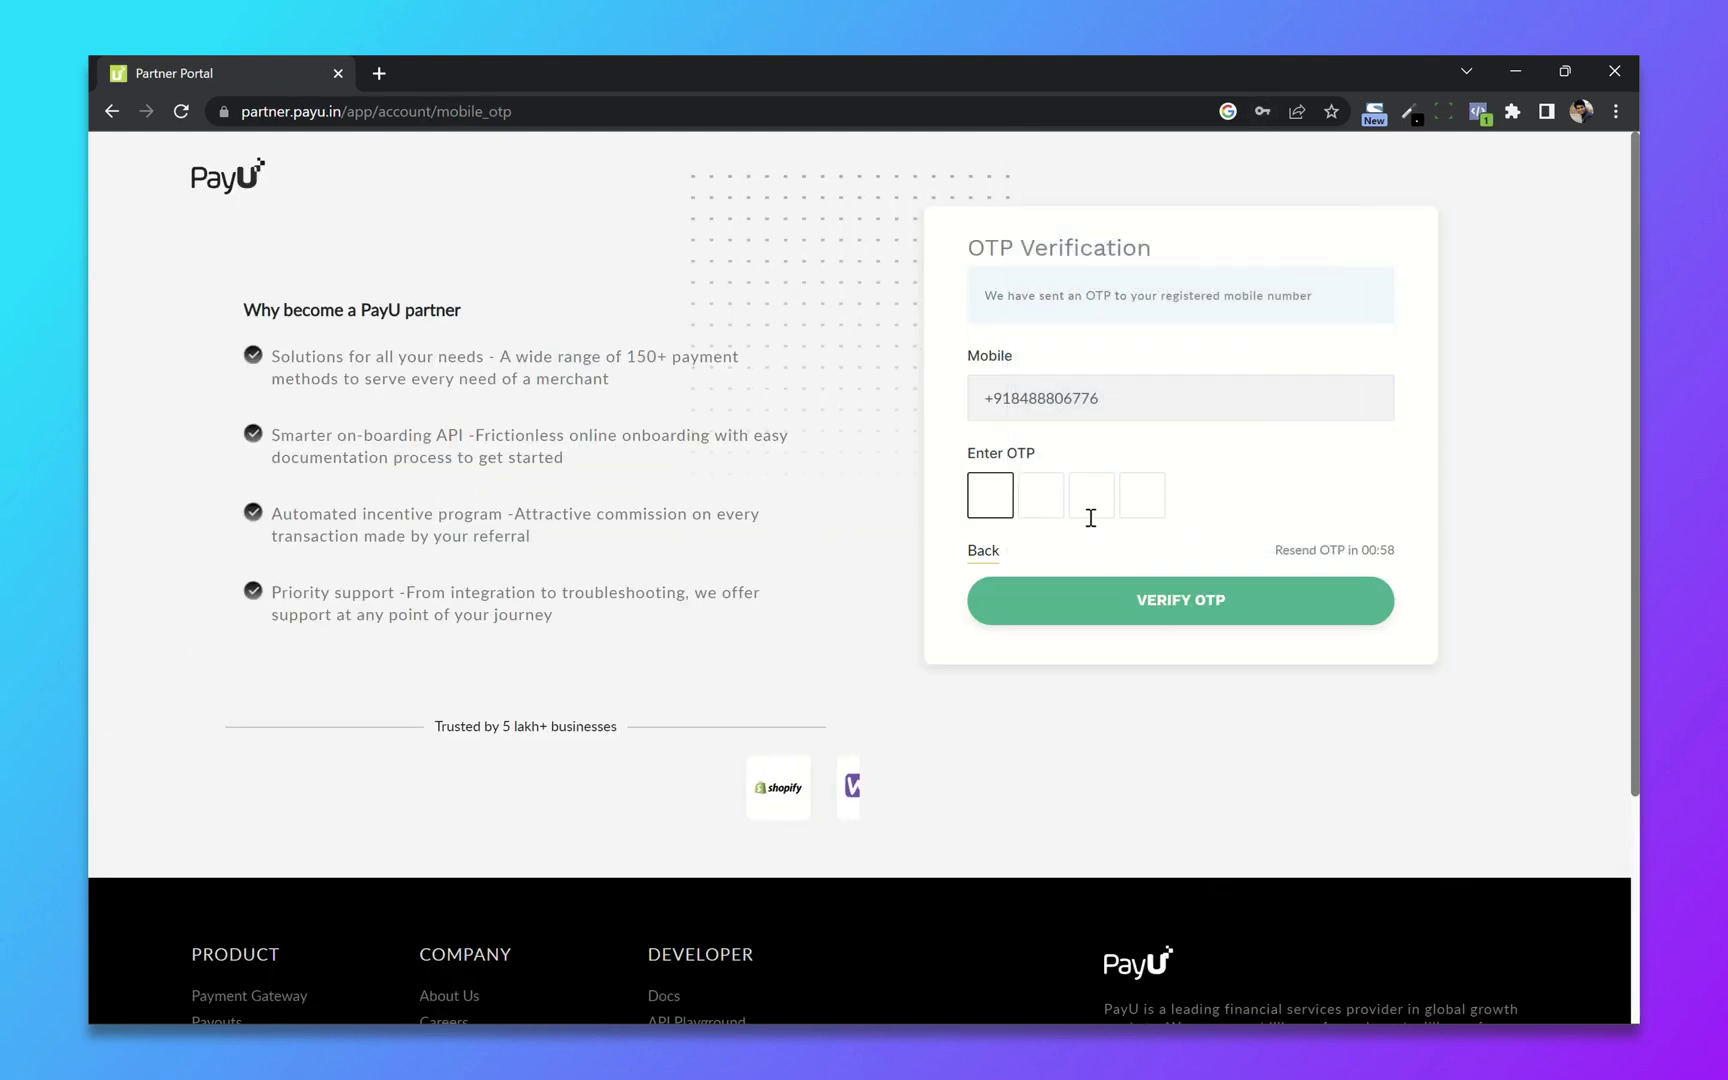
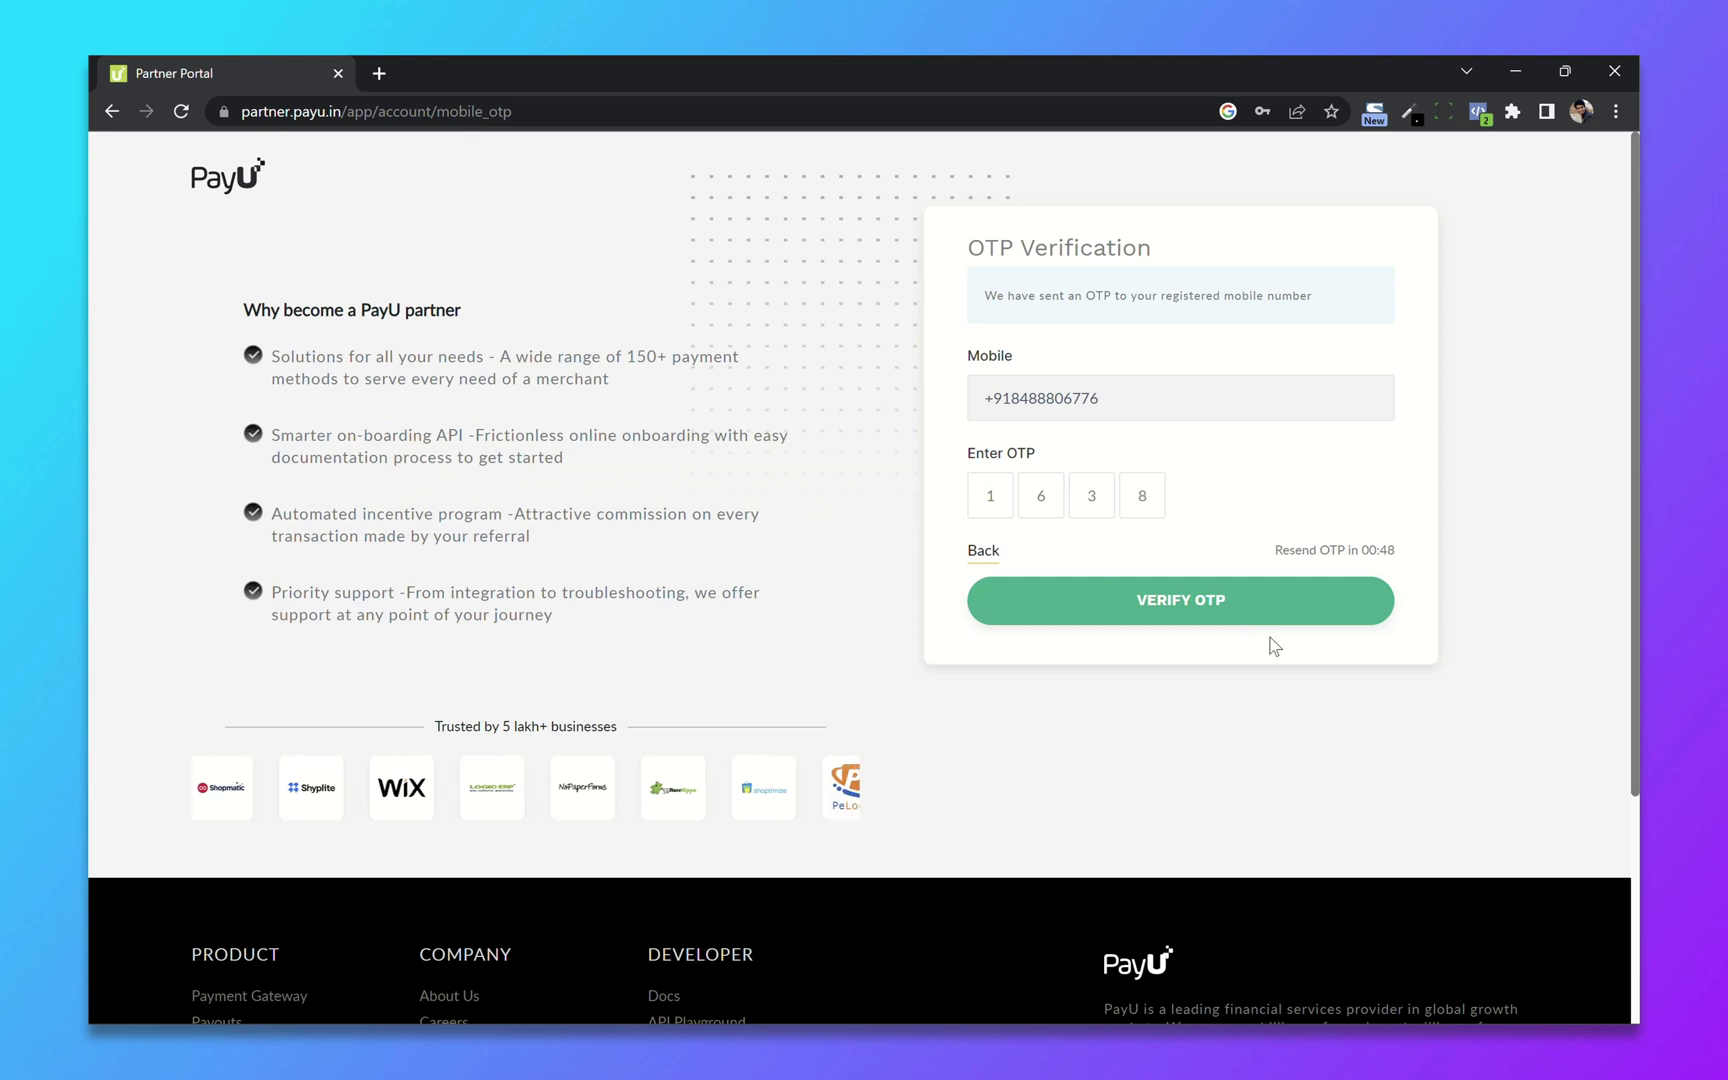
key(Return)
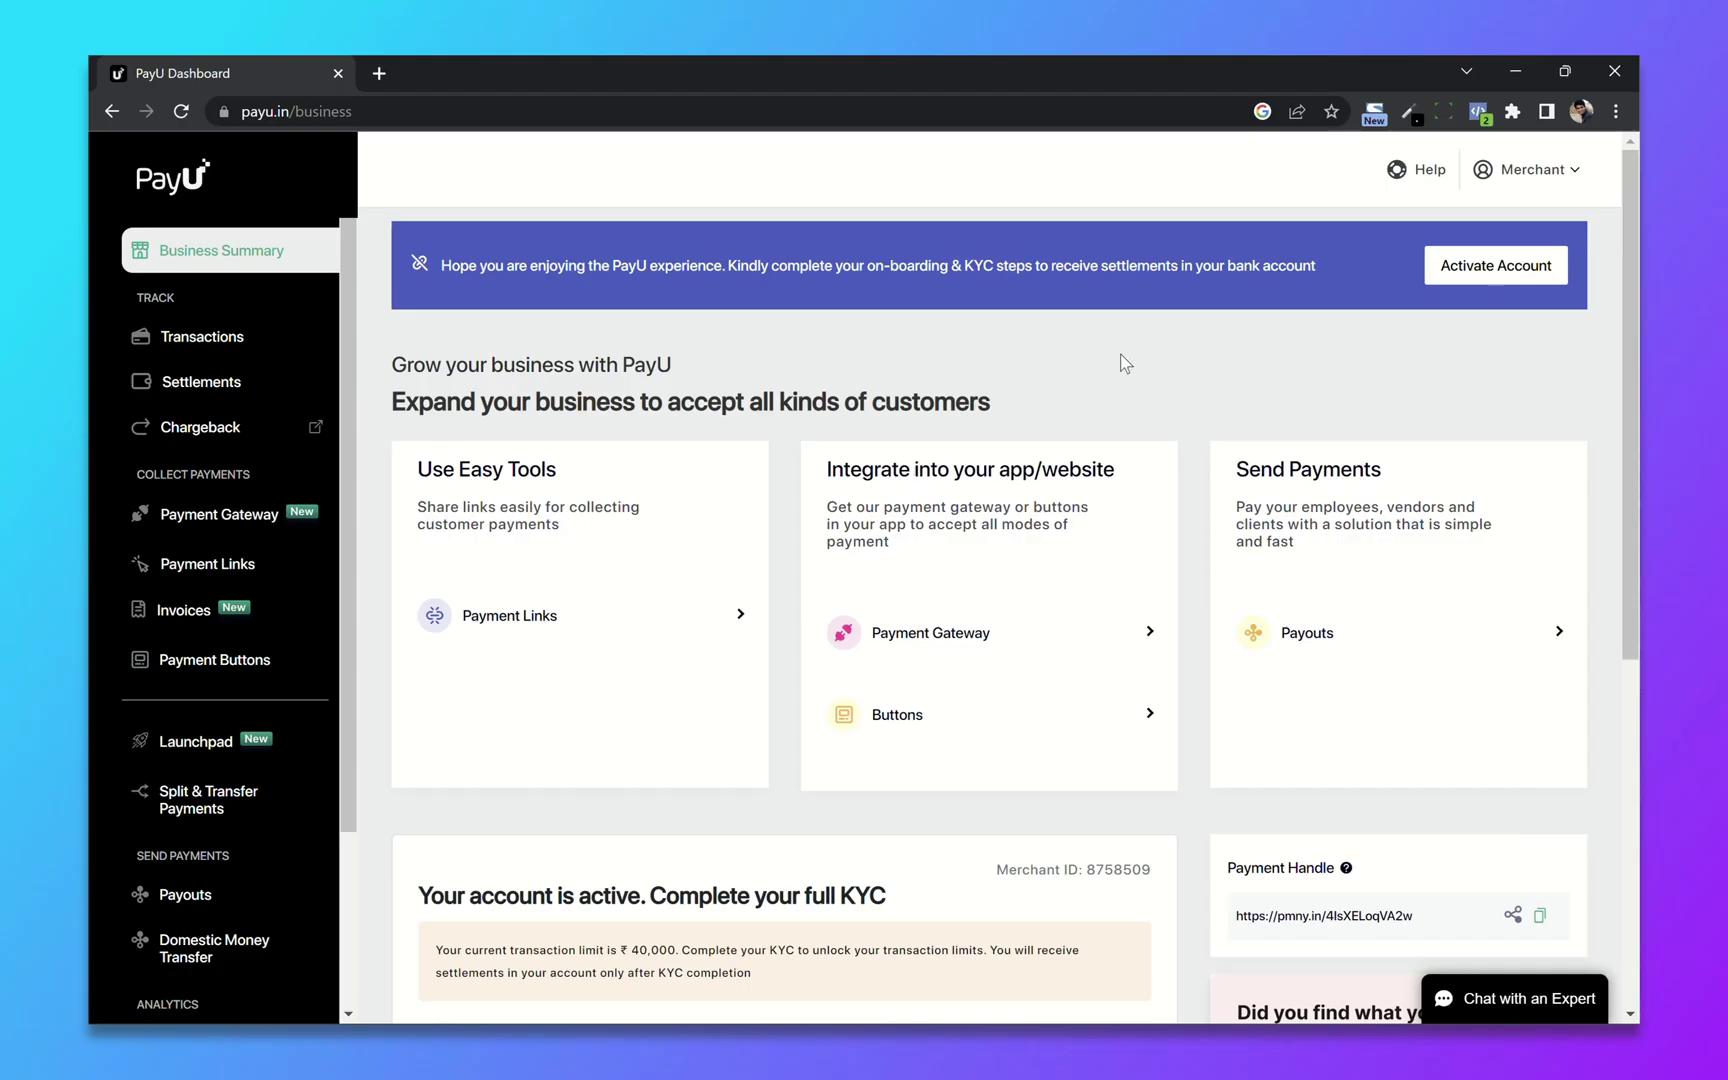
Start activating the PayU merchant account from the Business Summary dashboard.
click(1500, 280)
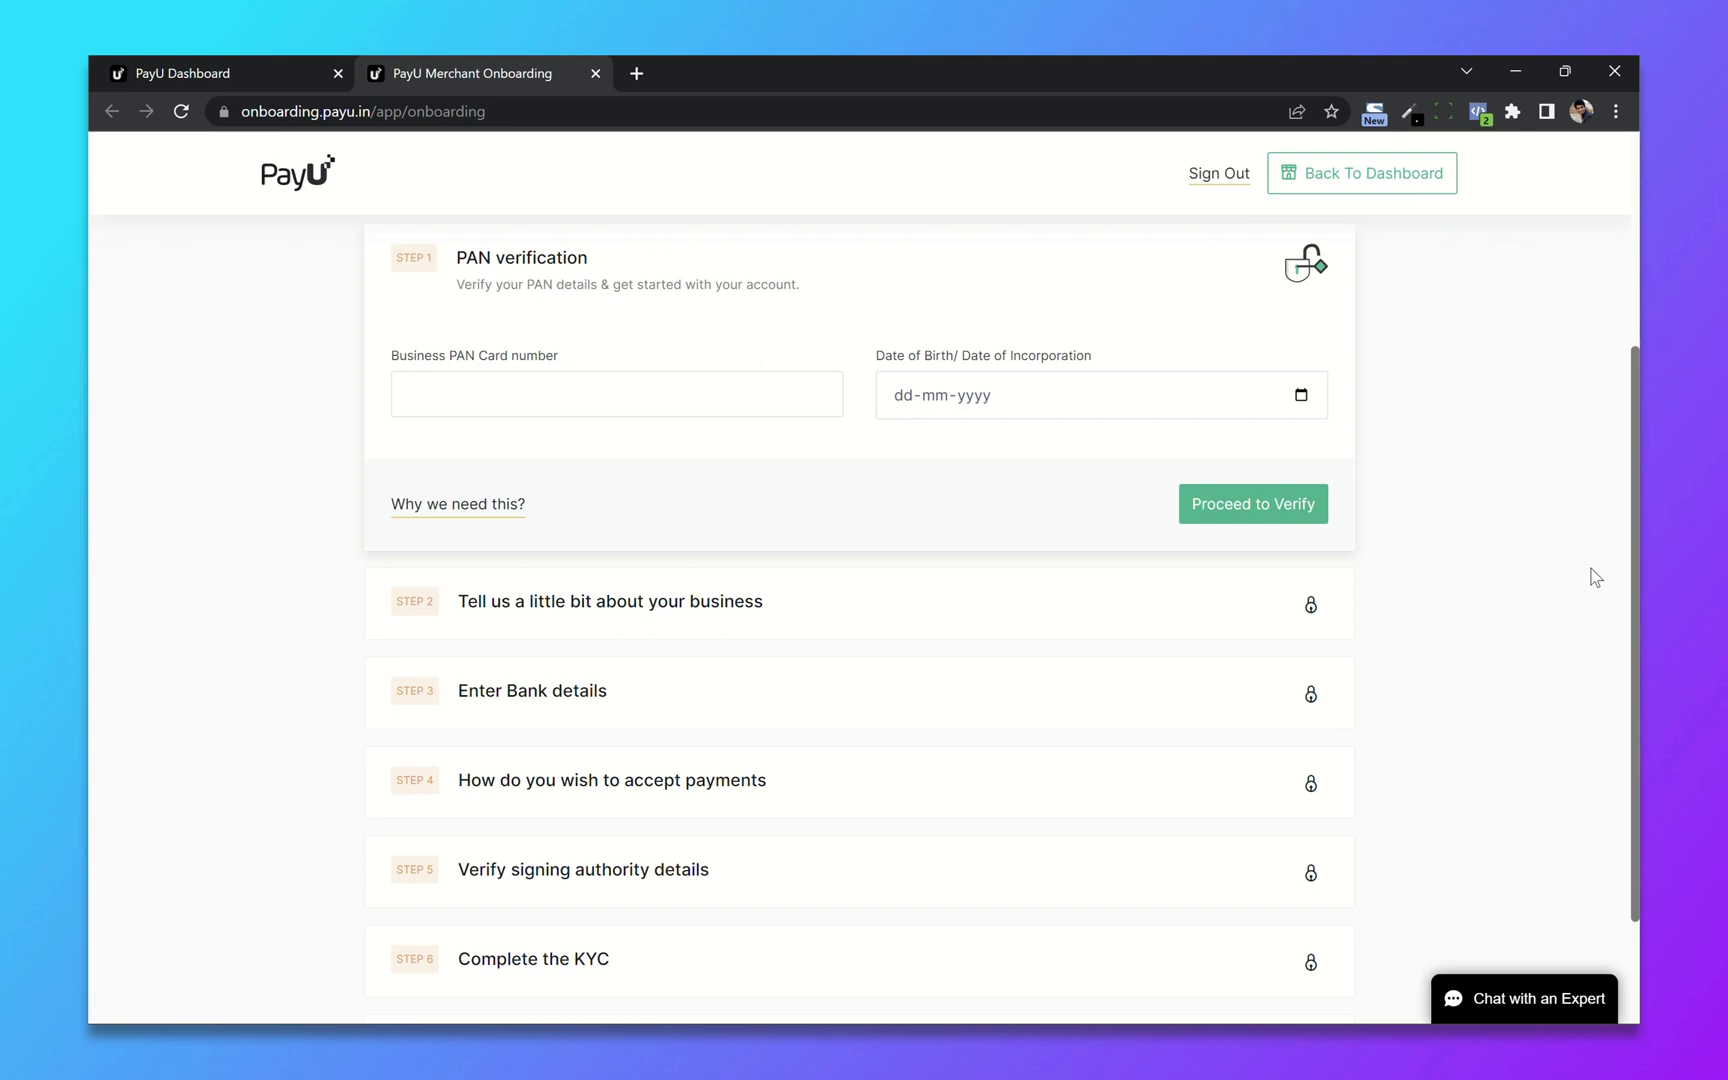
scroll(262, 447, up, 1)
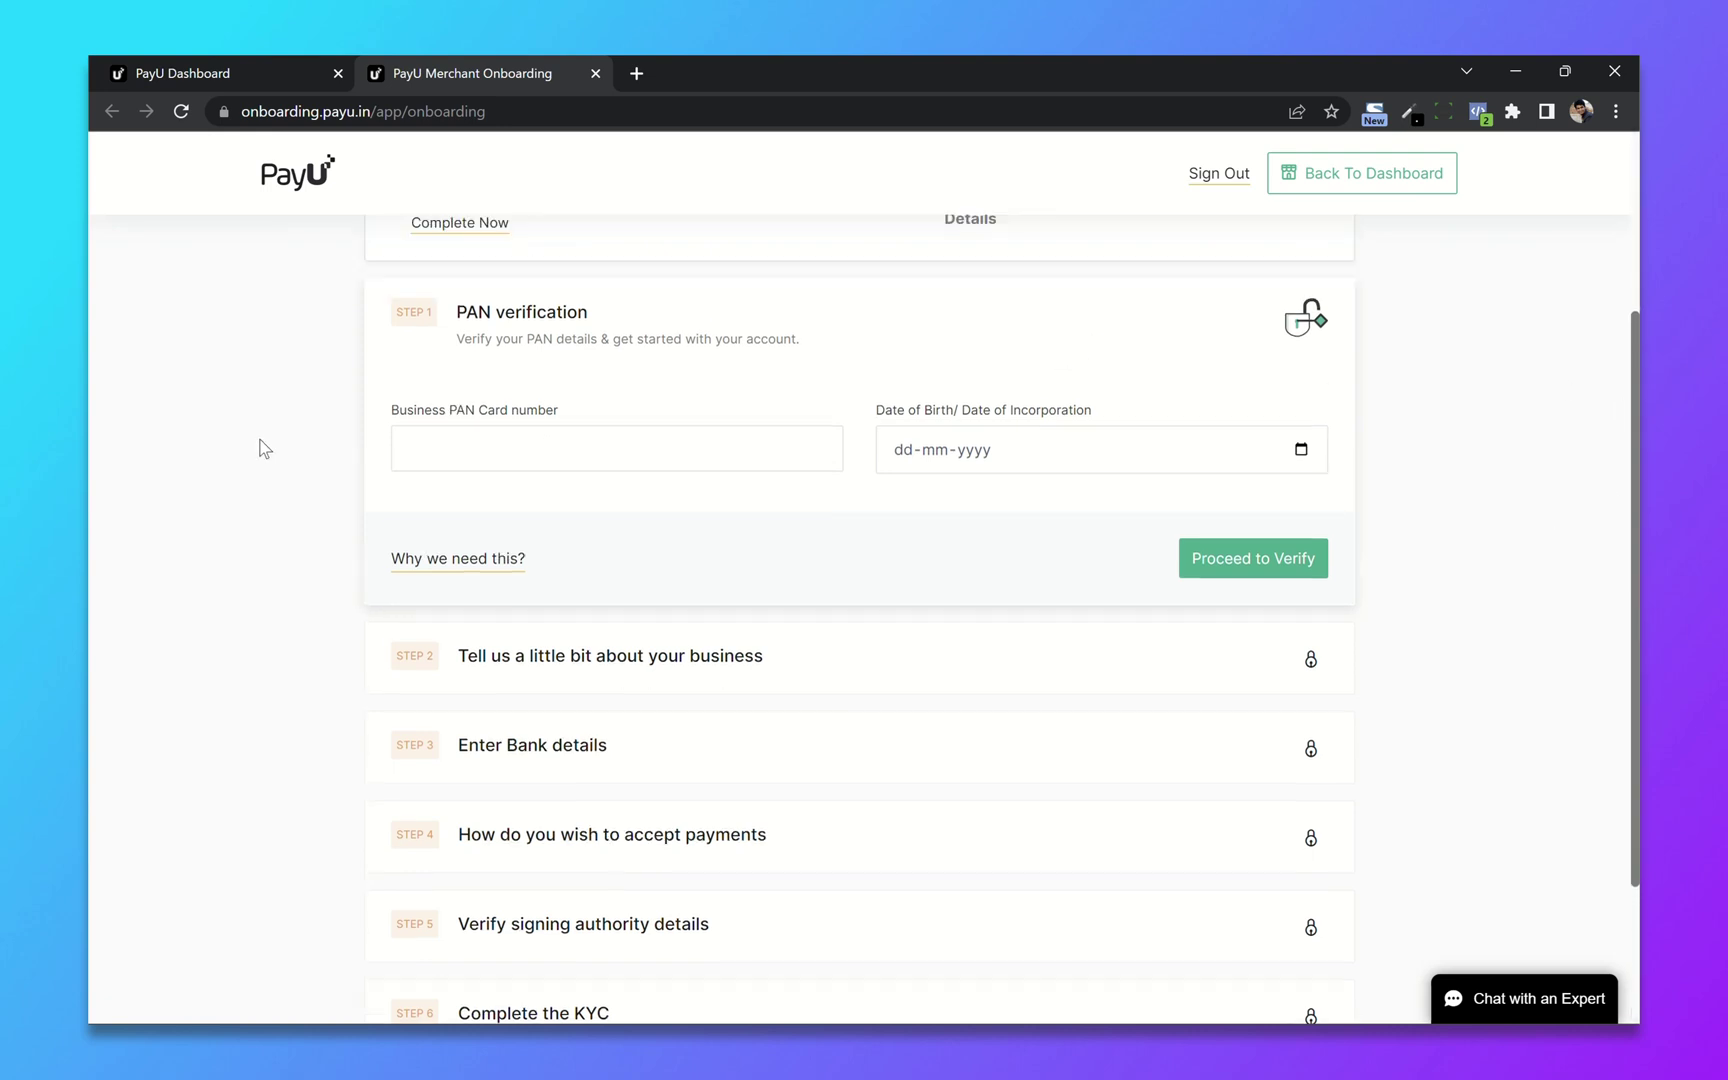
scroll(262, 447, up, 3)
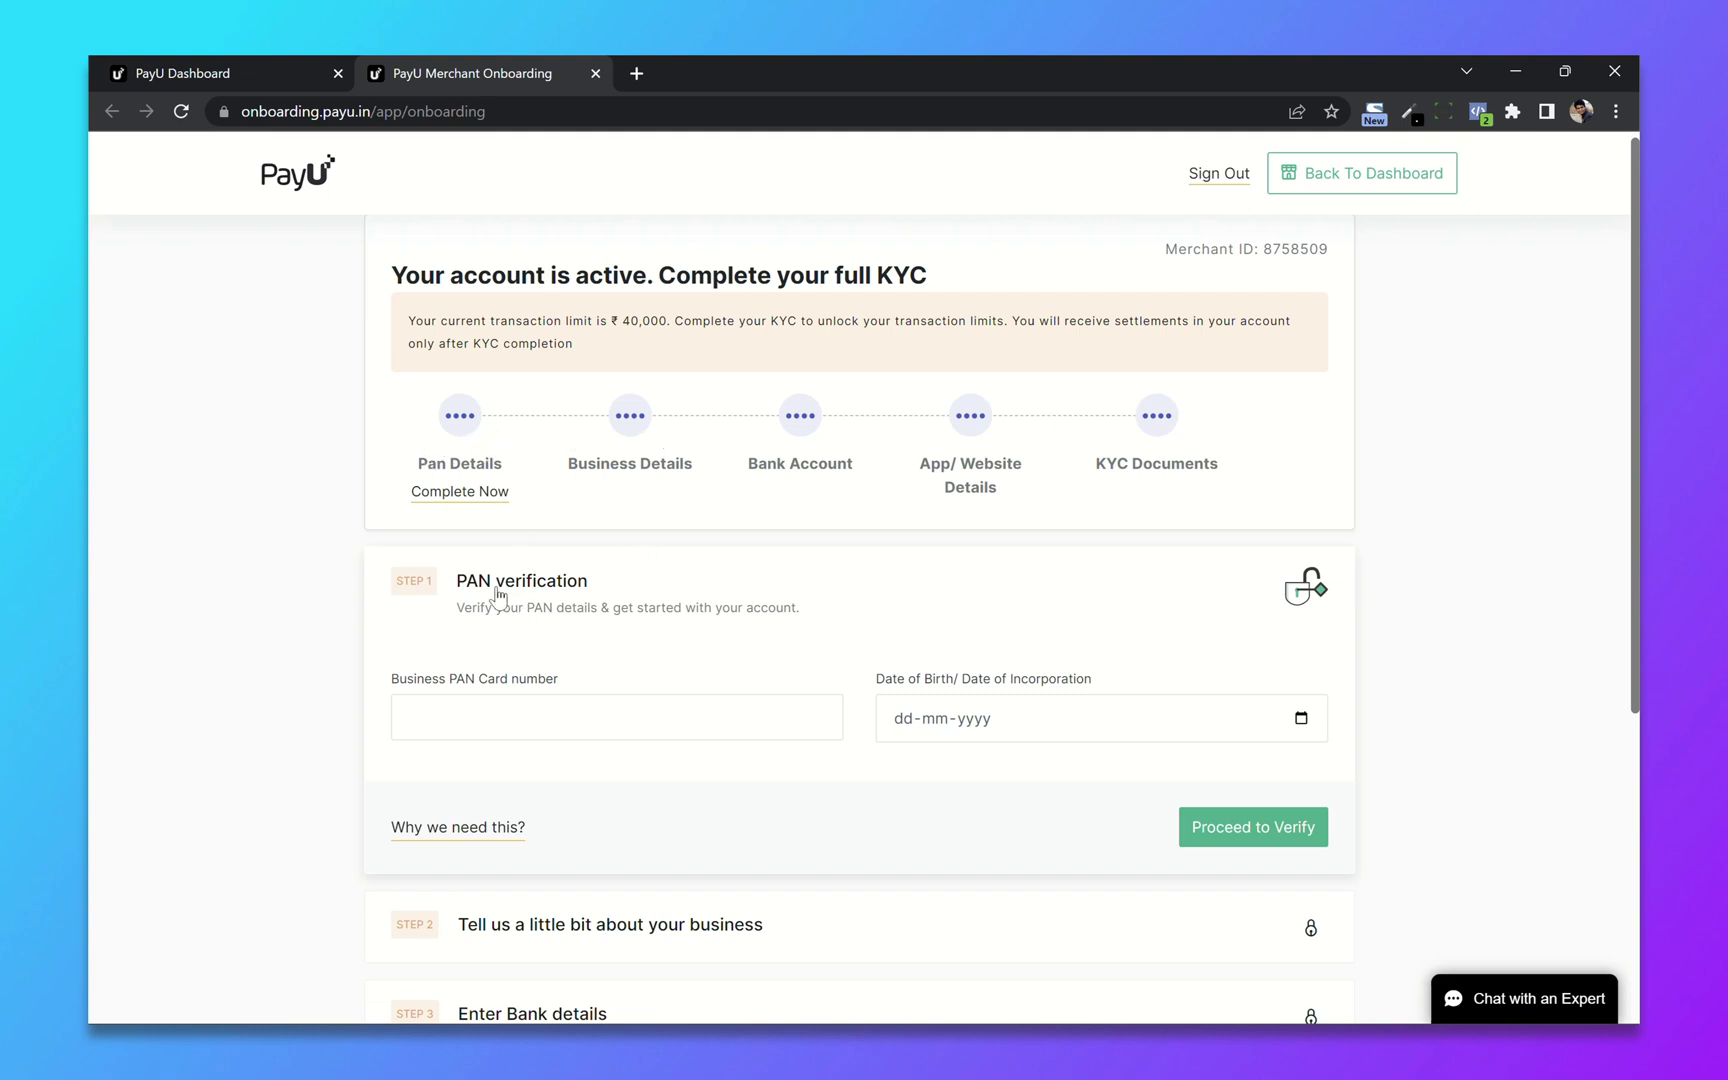
scroll(497, 595, down, 2)
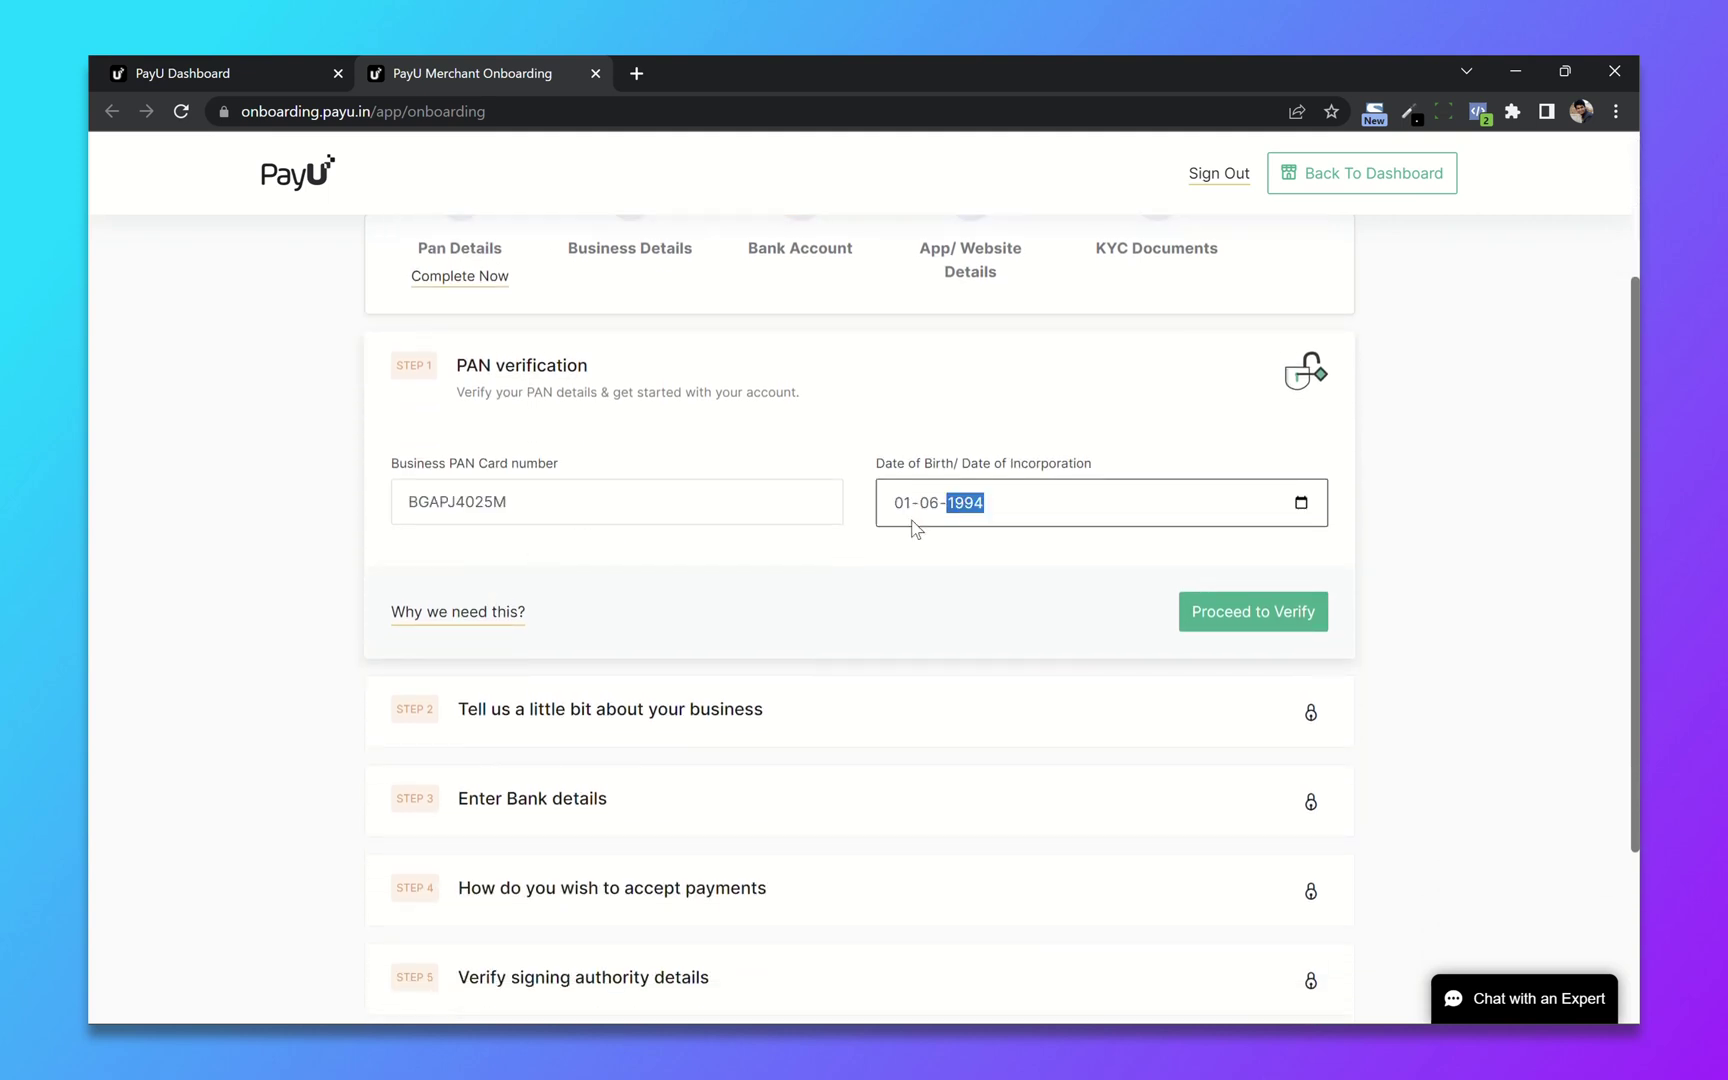
Verify the business PAN details and confirm Individual as the business entity.
click(872, 552)
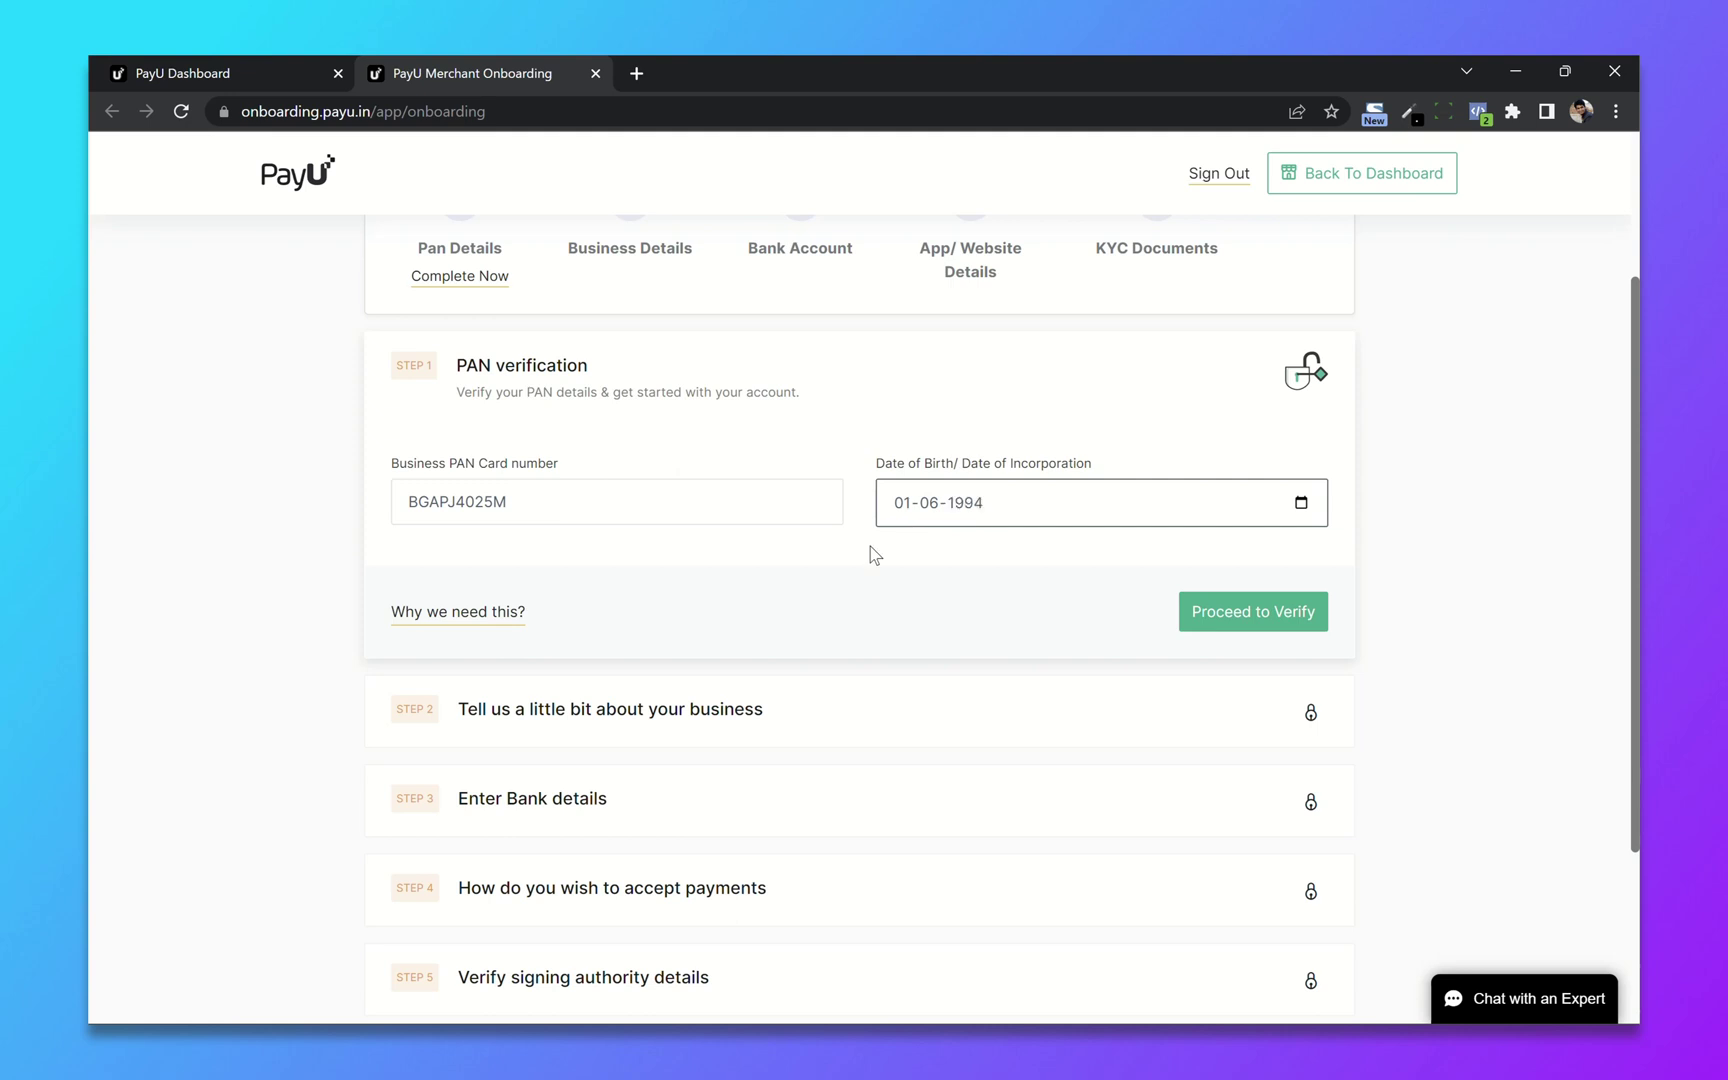
click(1265, 614)
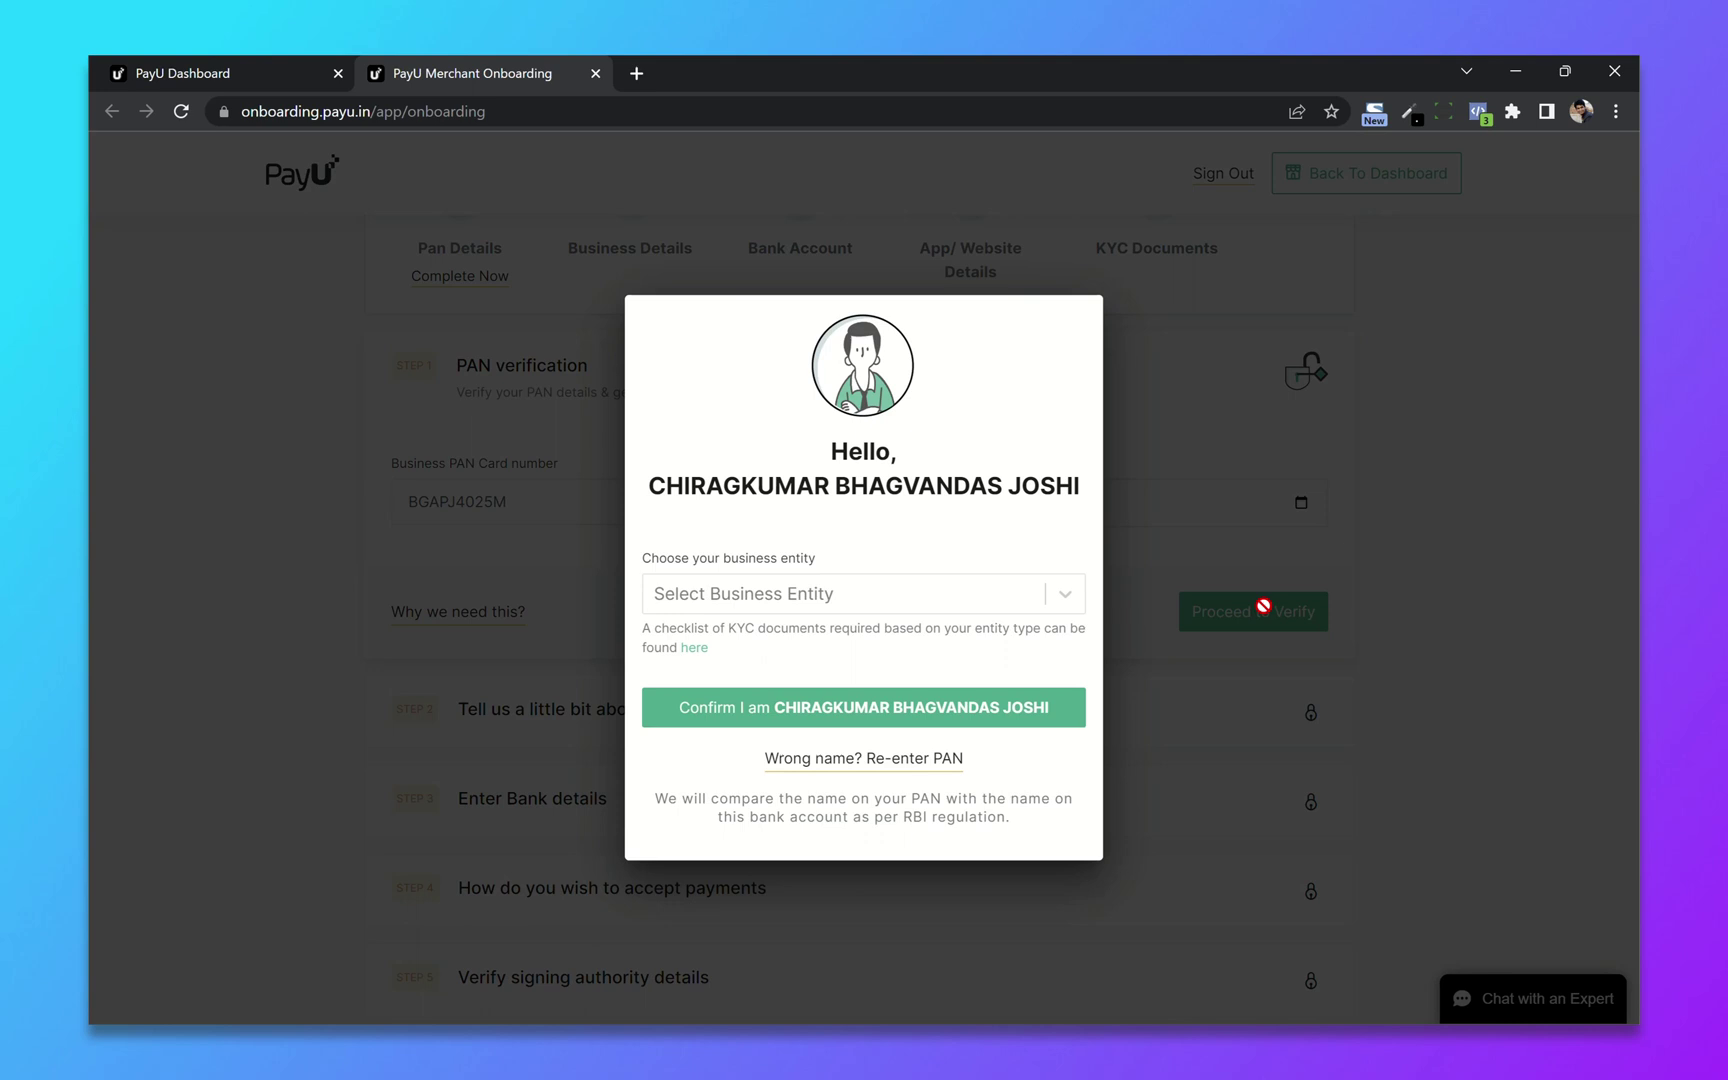
click(740, 606)
click(738, 691)
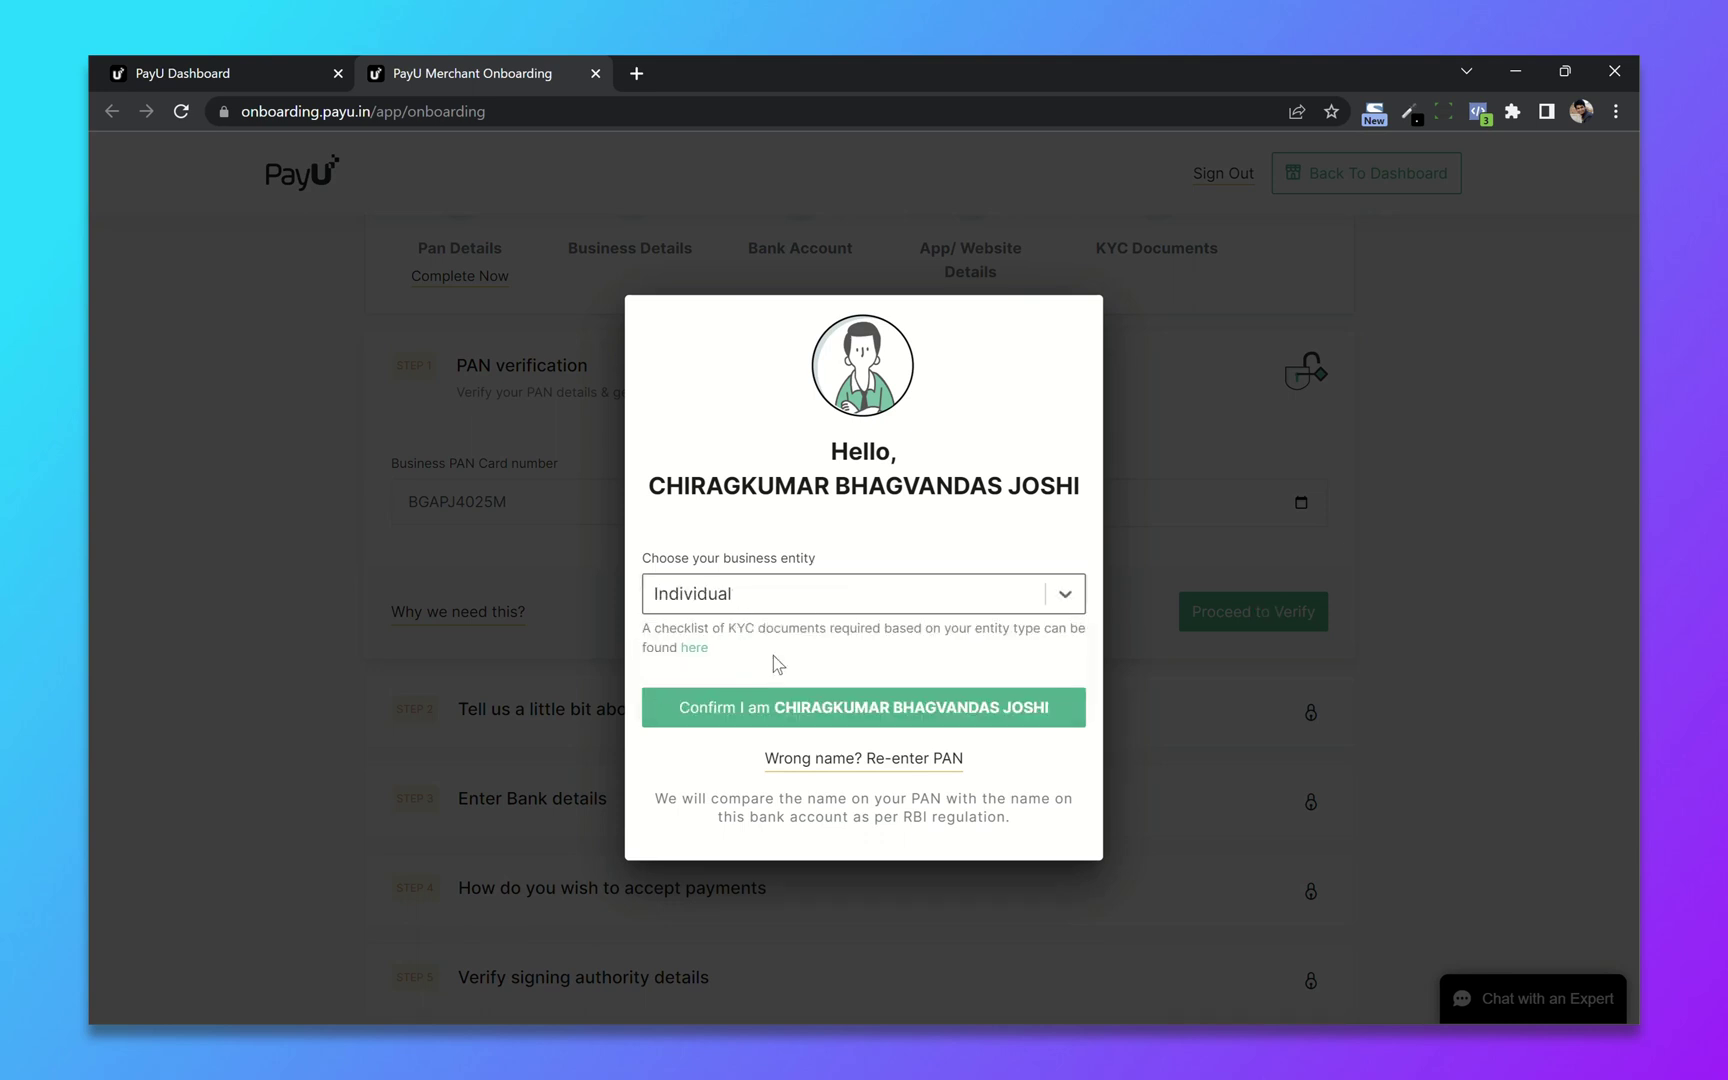
click(883, 712)
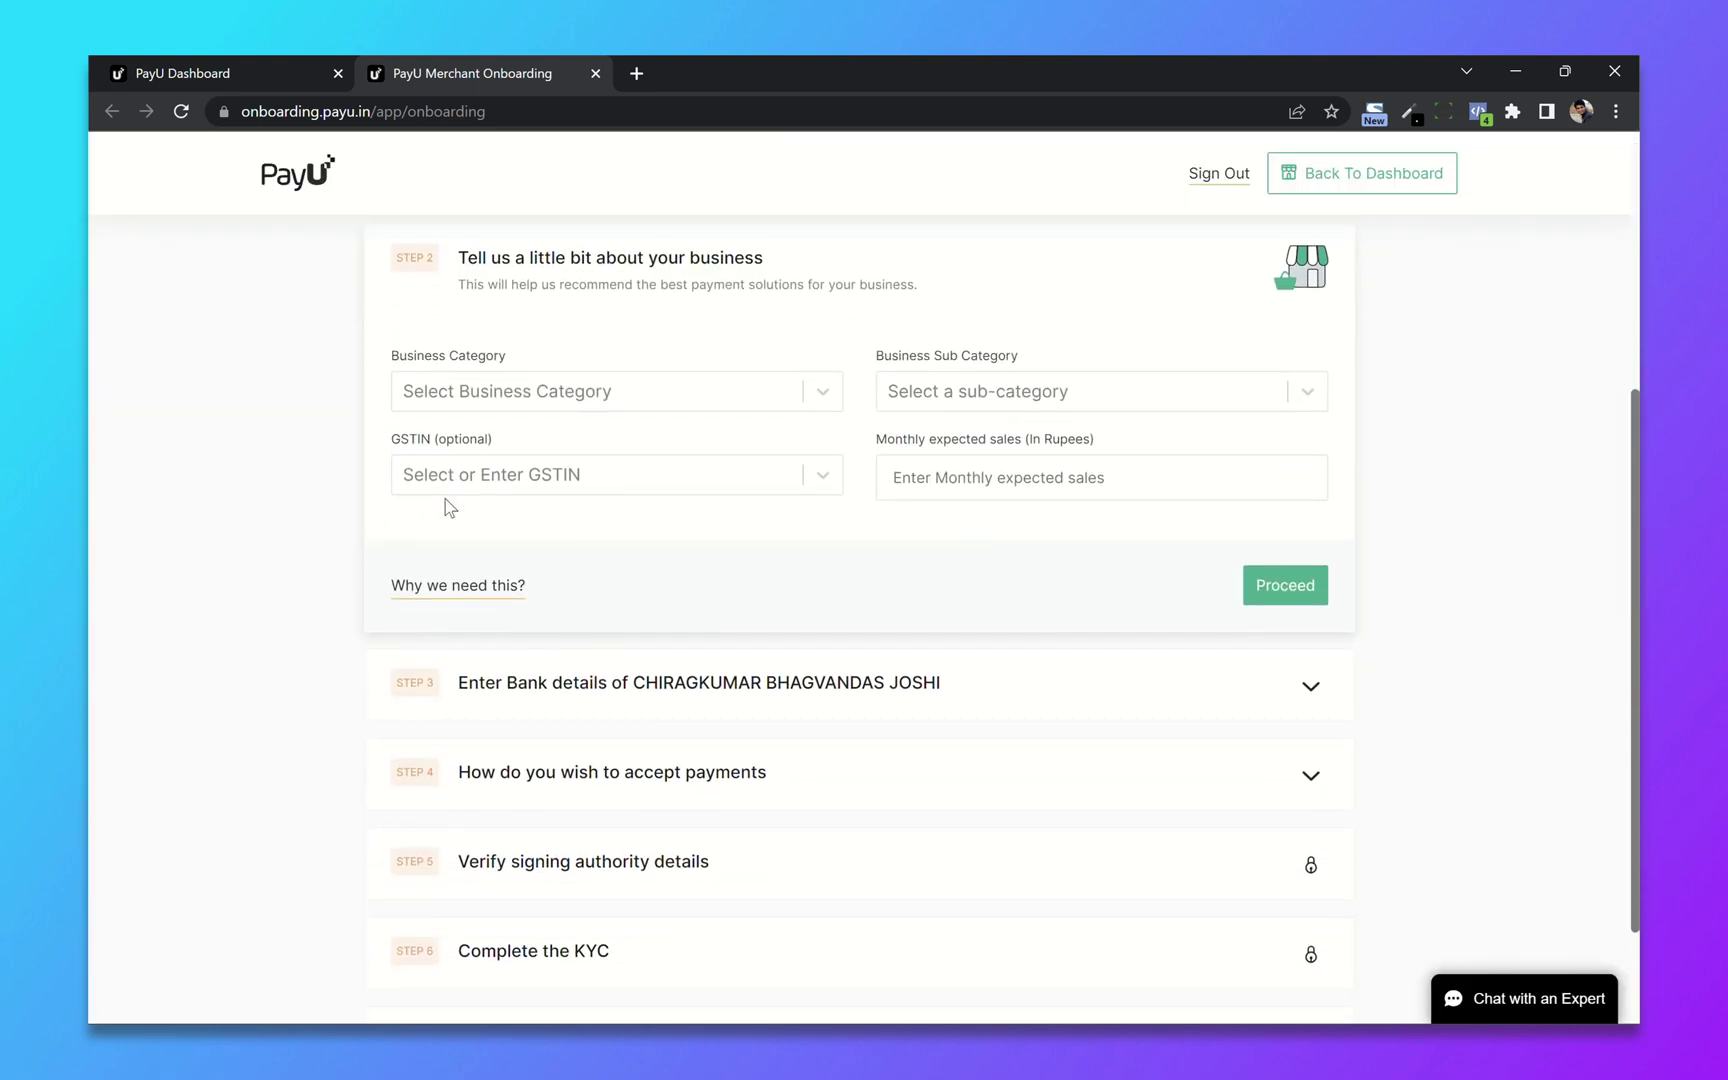
Set the business category to Professional Services with sub-category Advertising.
scroll(446, 500, up, 1)
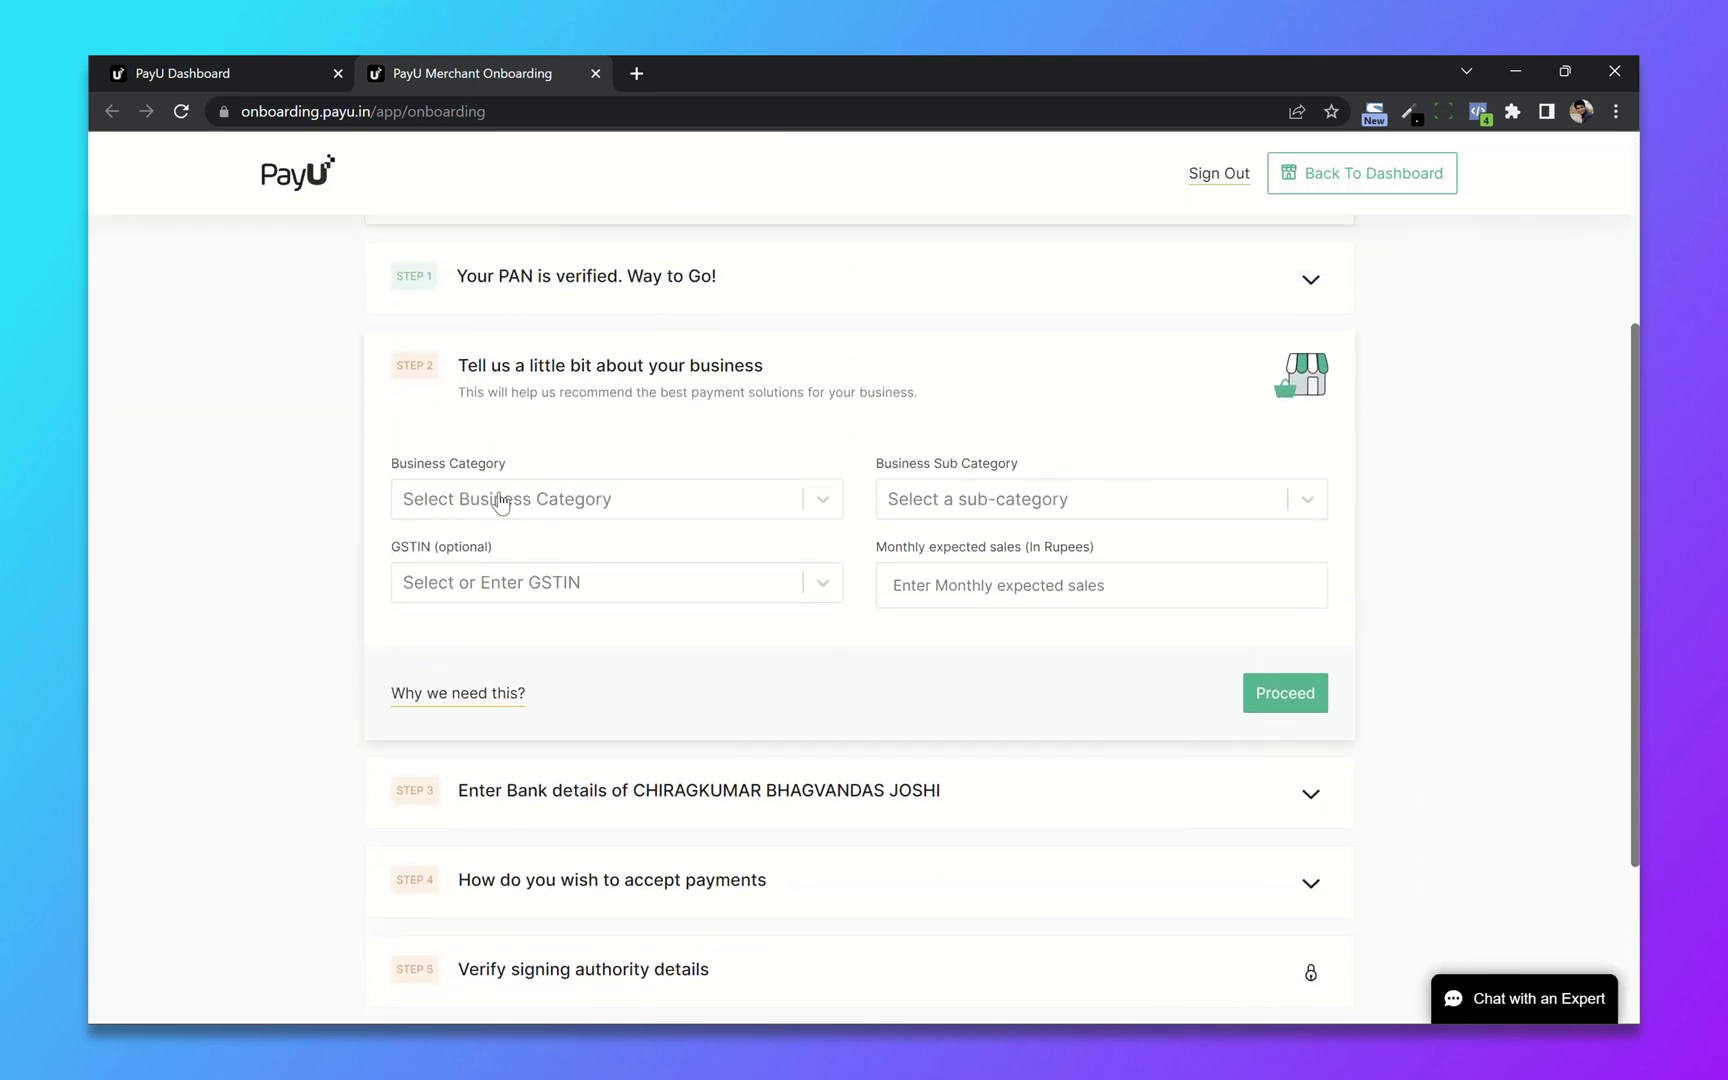
click(475, 505)
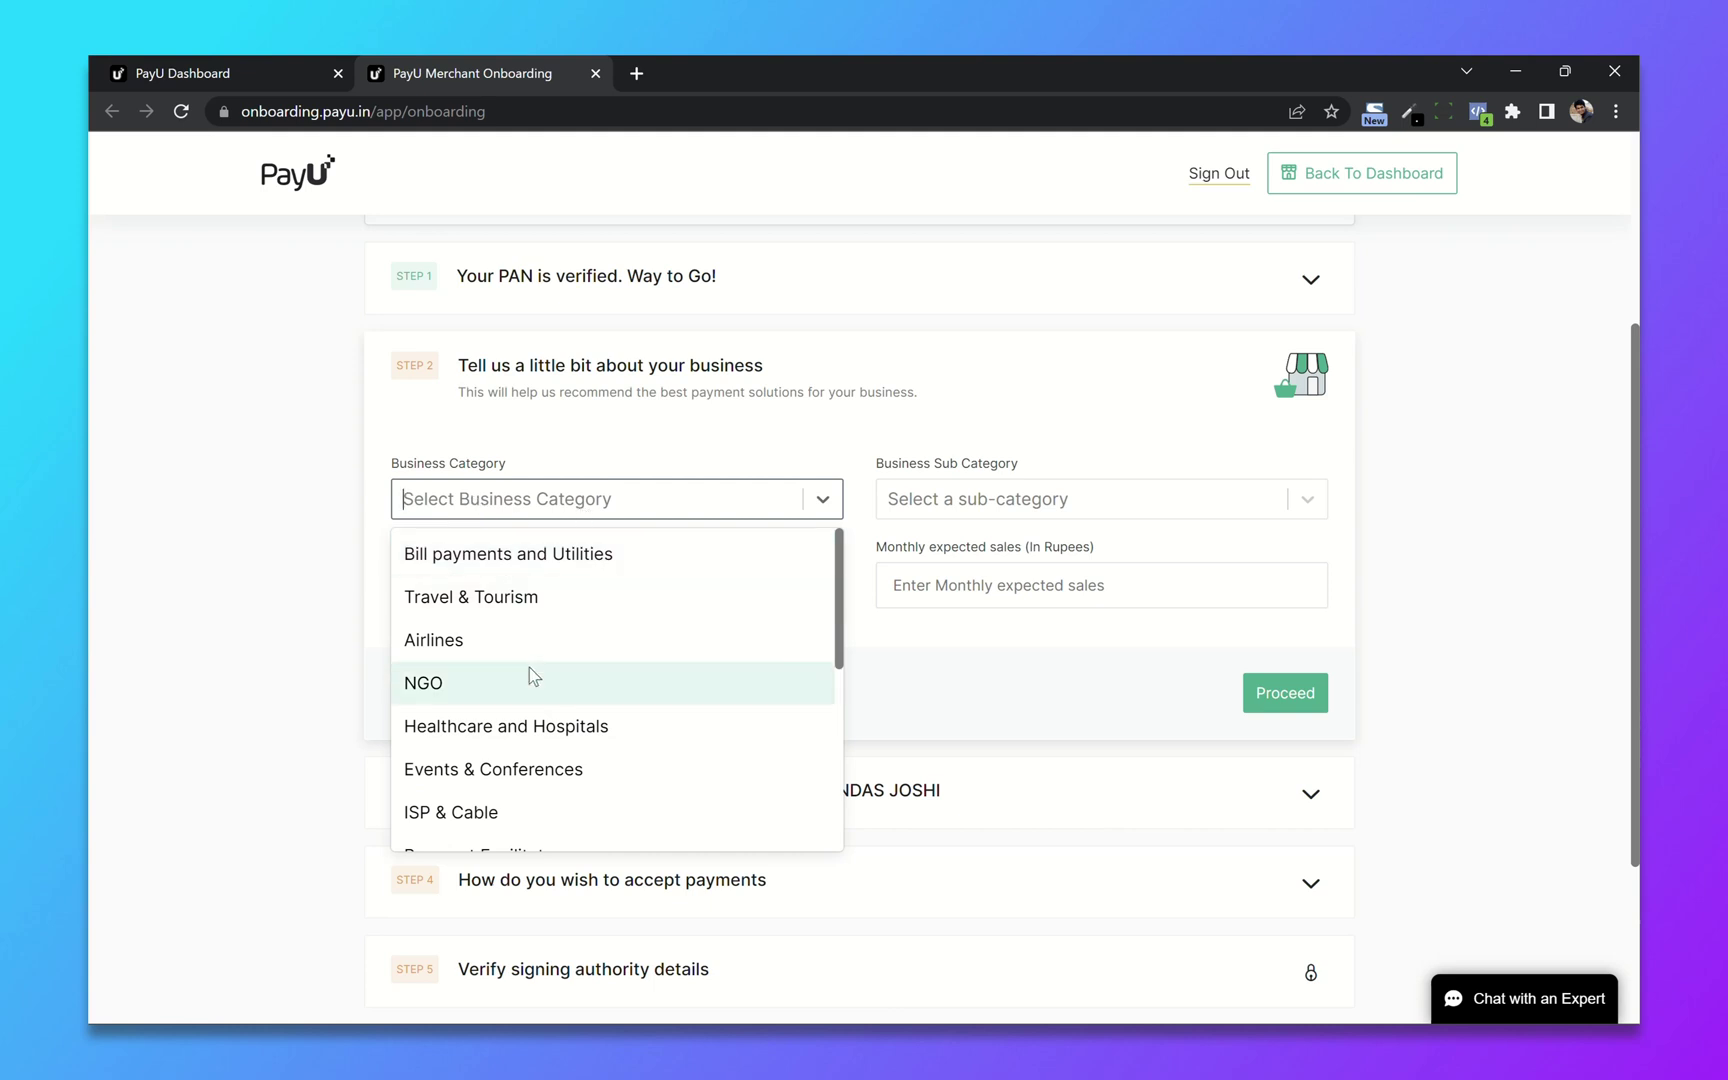
scroll(533, 677, down, 1)
scroll(533, 677, down, 3)
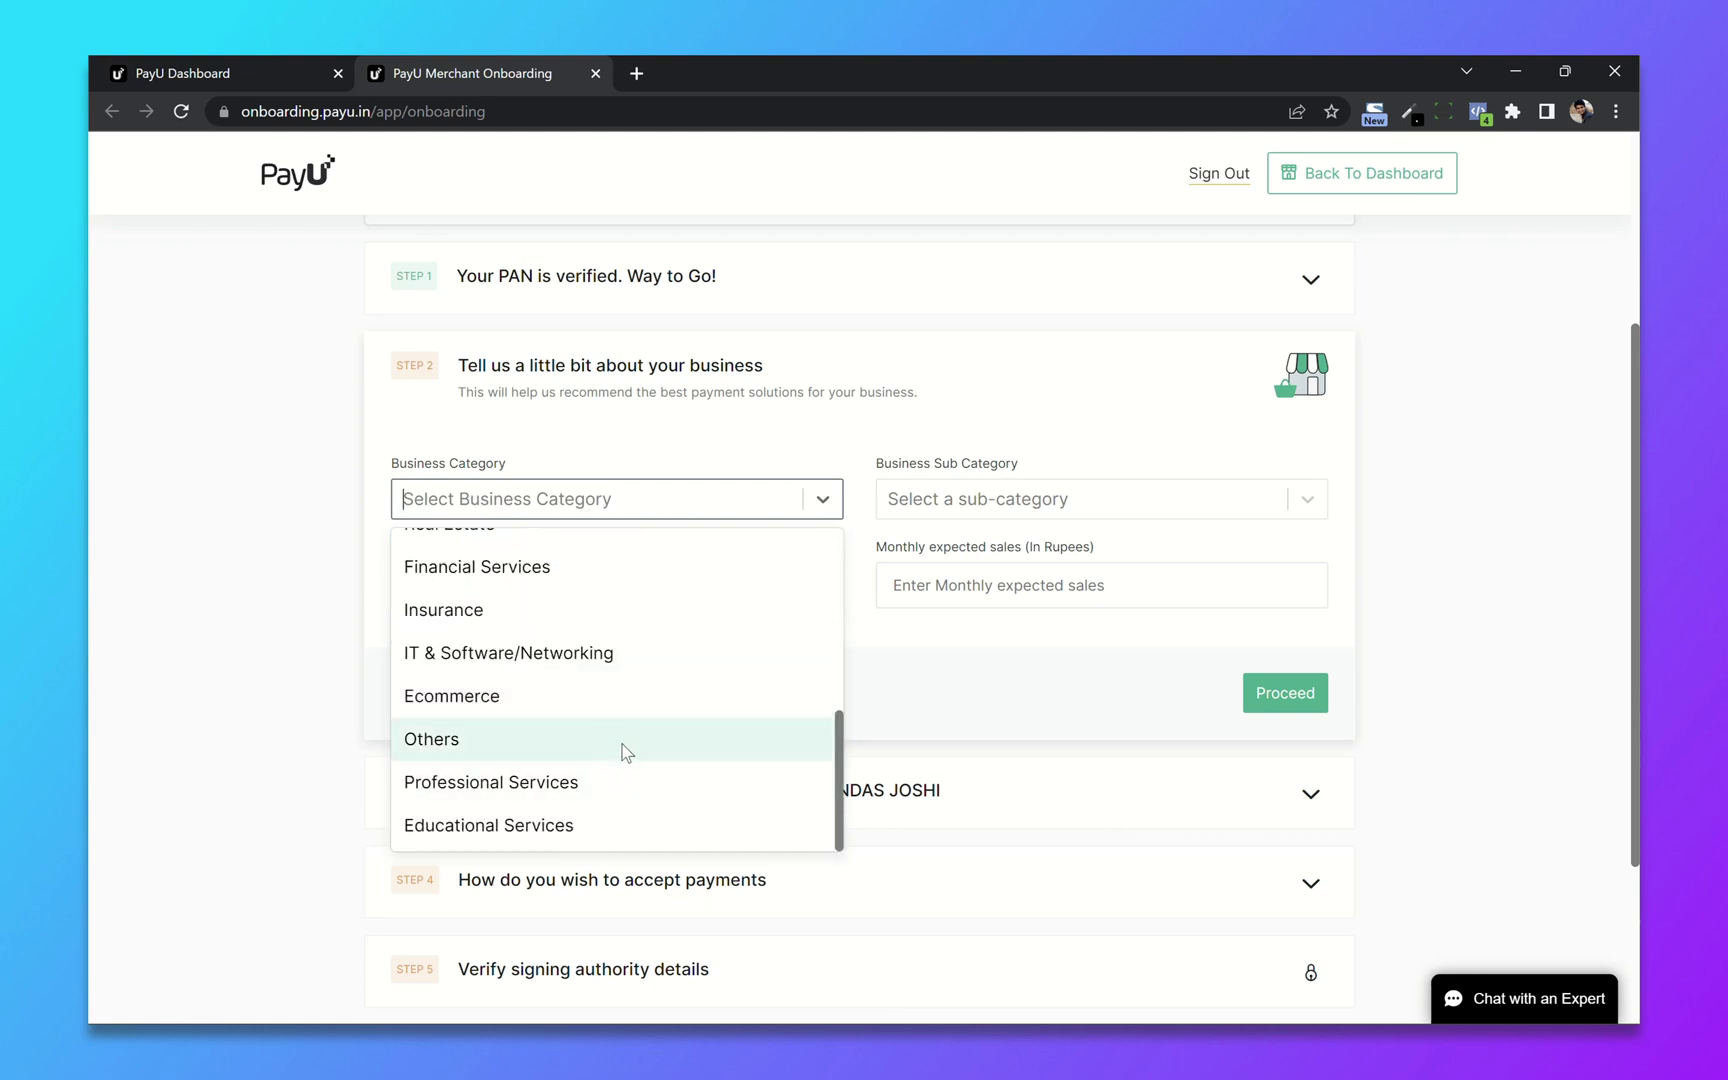
click(555, 790)
click(999, 498)
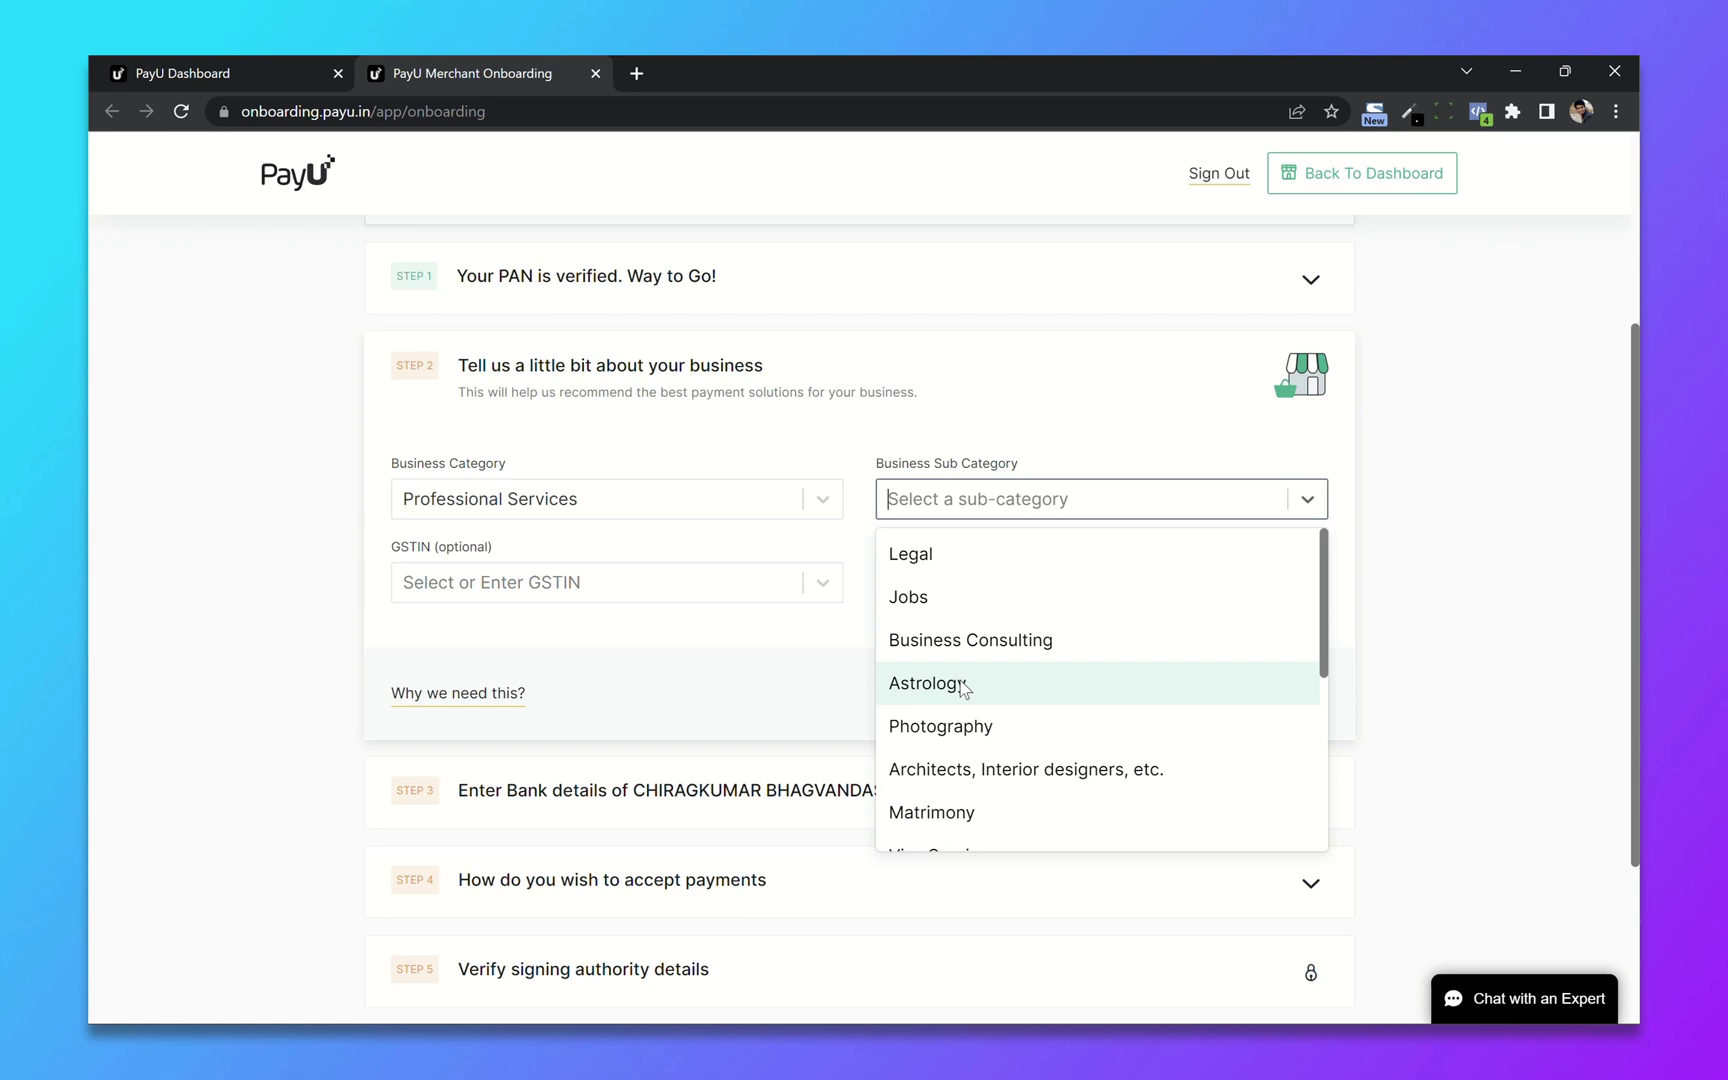
scroll(970, 710, down, 1)
scroll(970, 710, up, 1)
scroll(975, 700, down, 5)
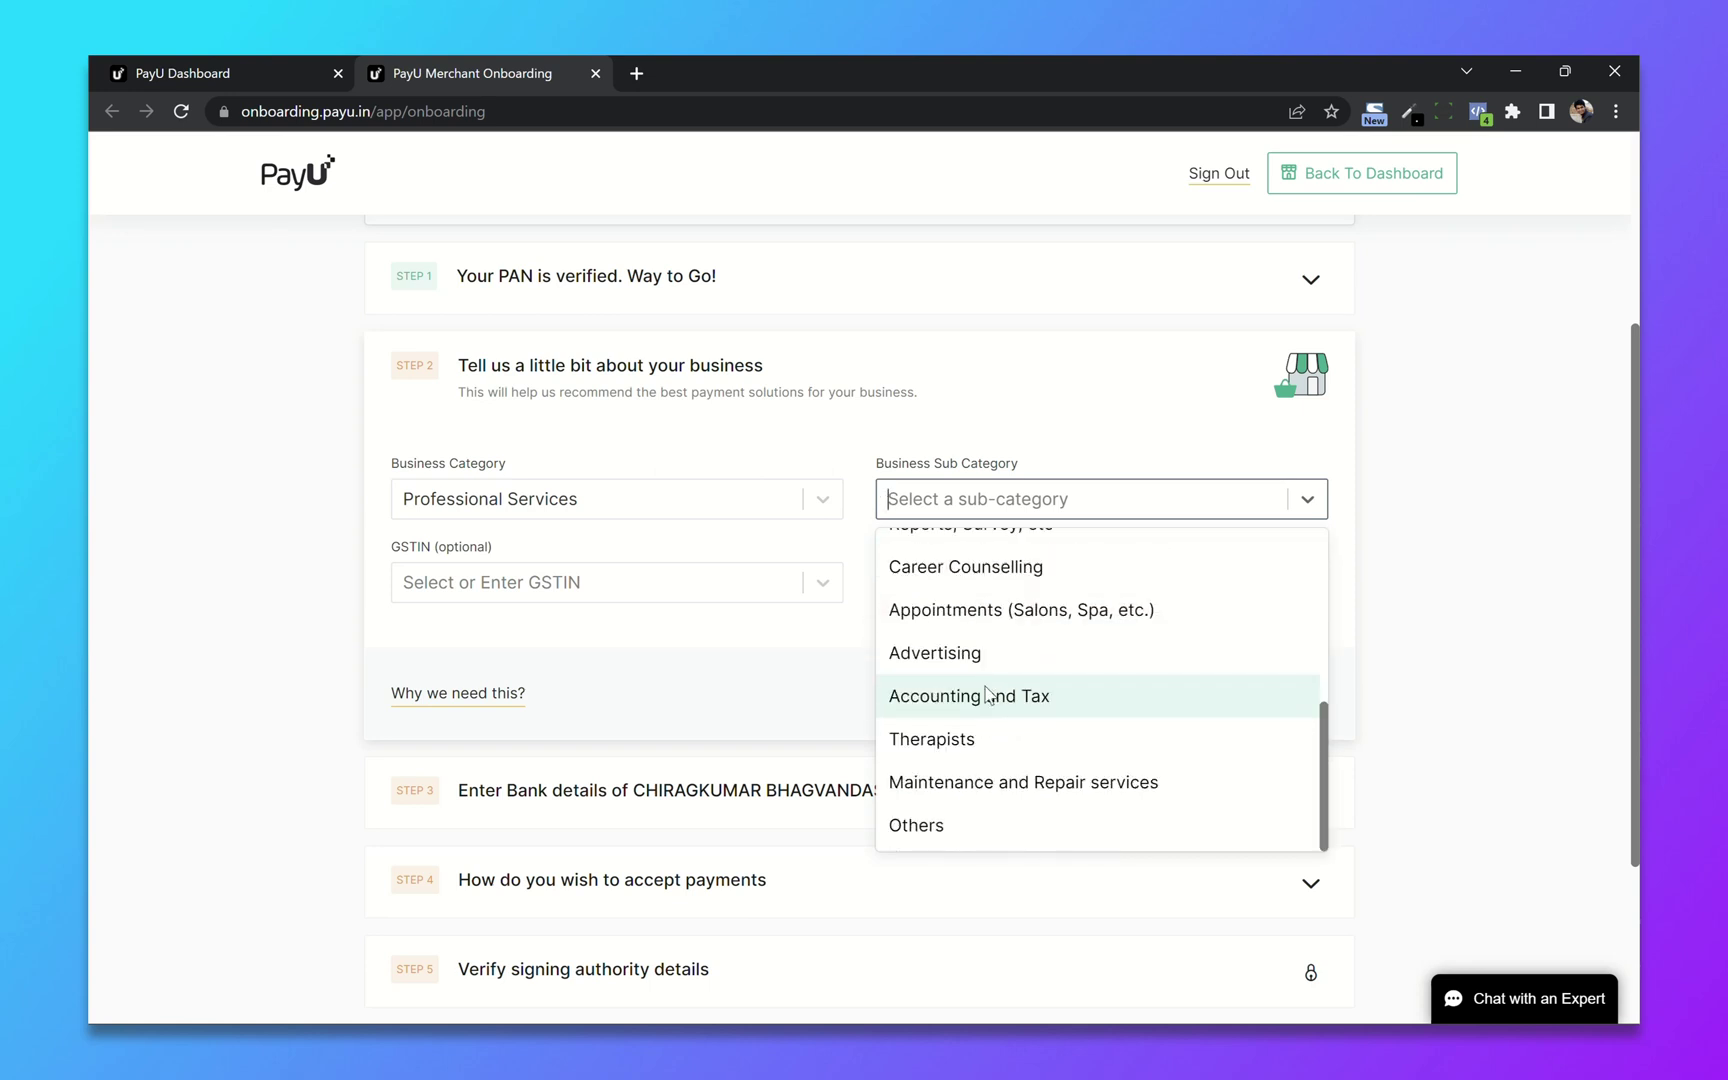
click(975, 660)
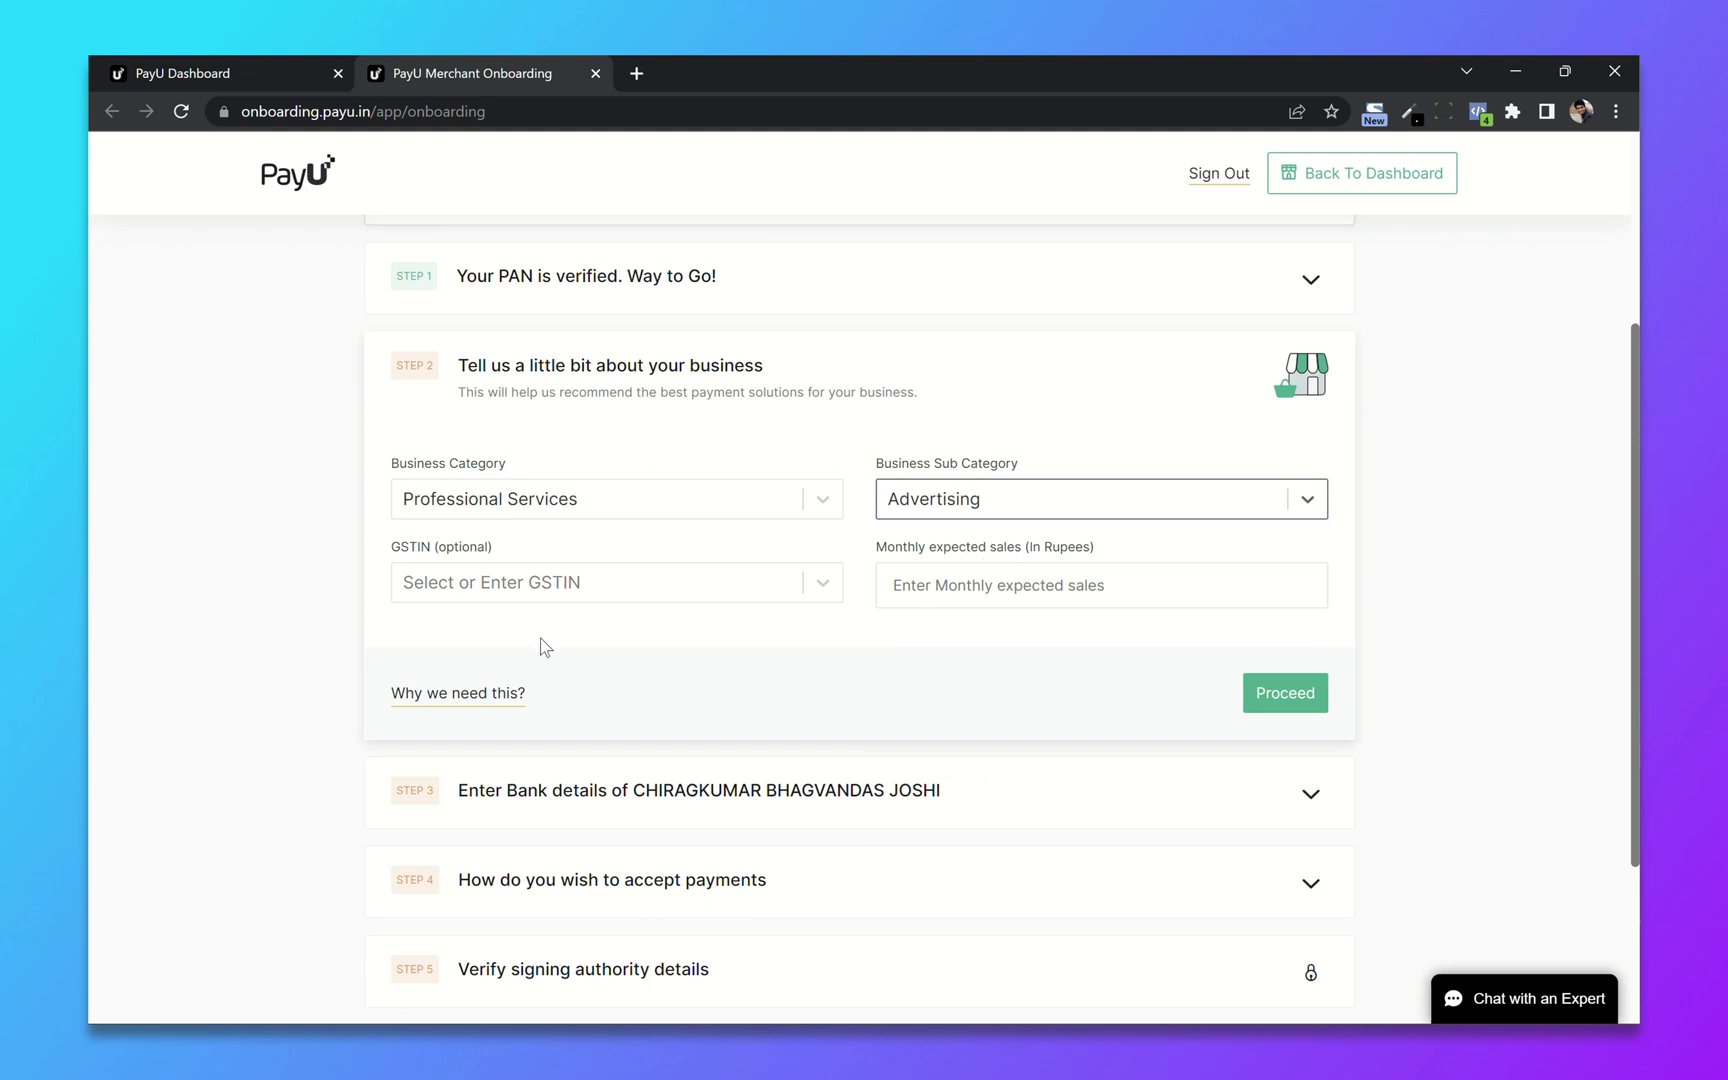
Enter 10000 as monthly expected sales and proceed with the business details.
click(1015, 574)
text(1000)
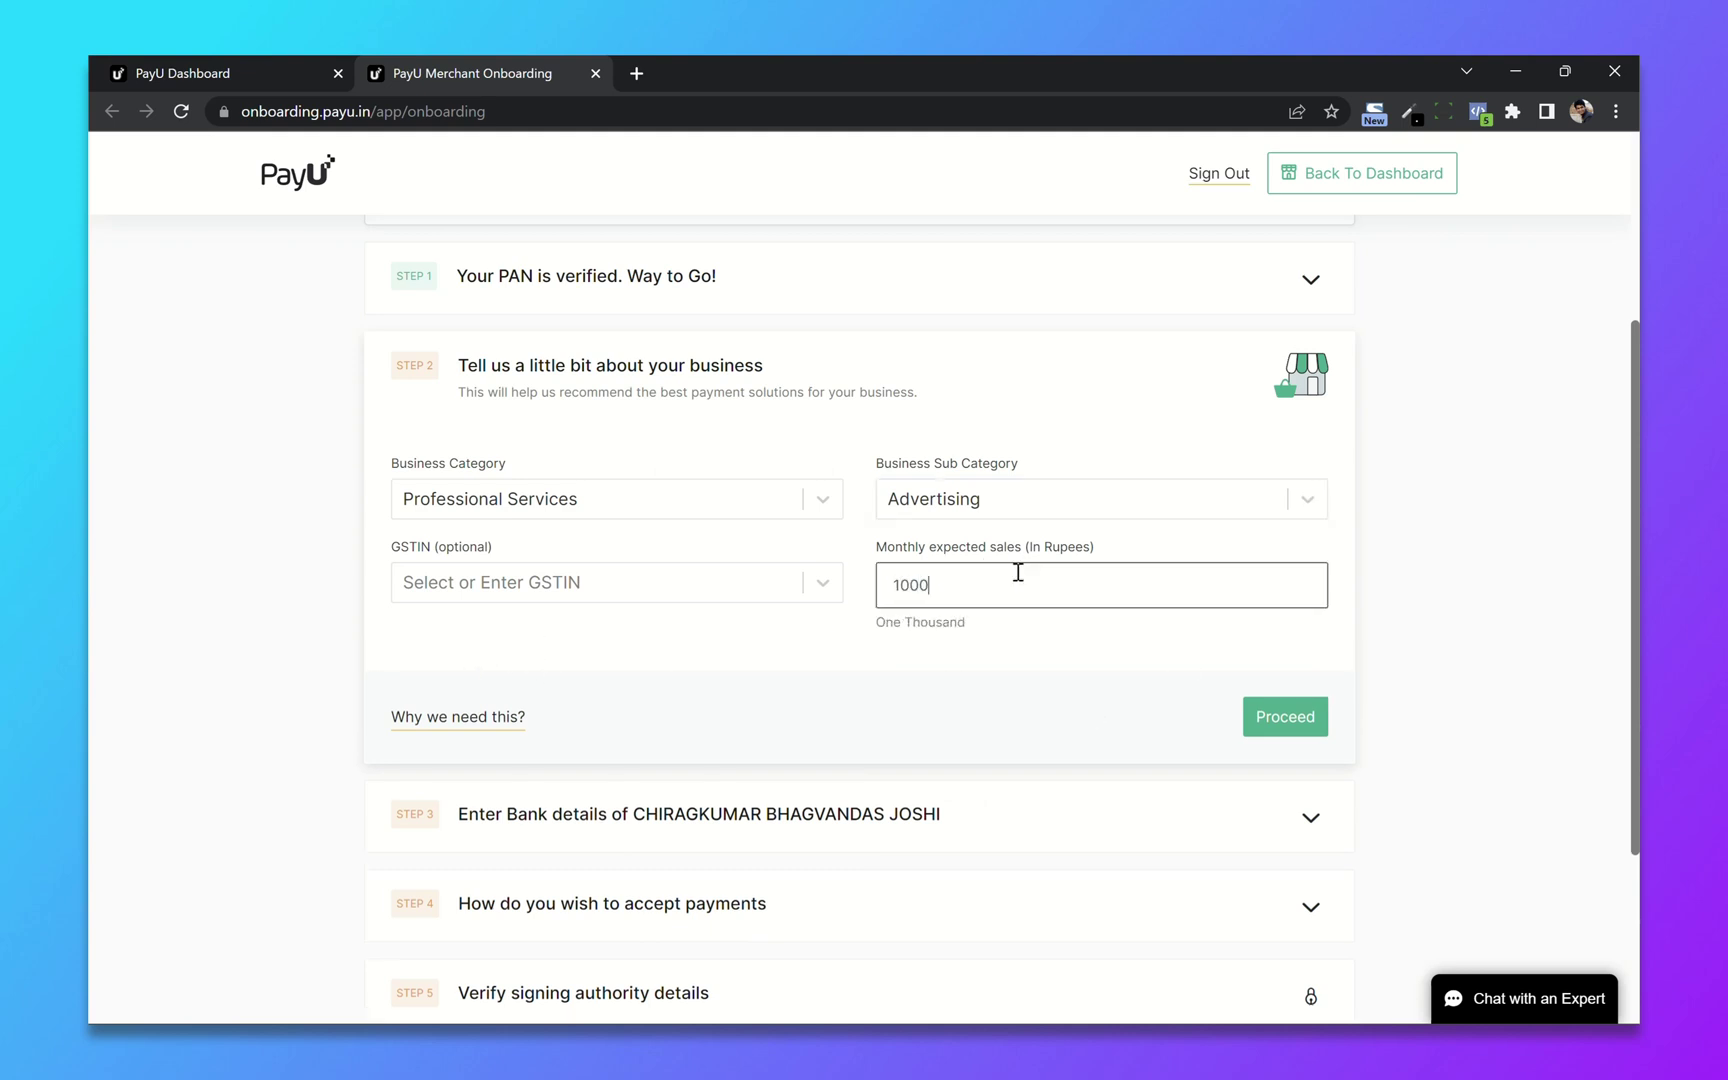
text(00)
click(1121, 547)
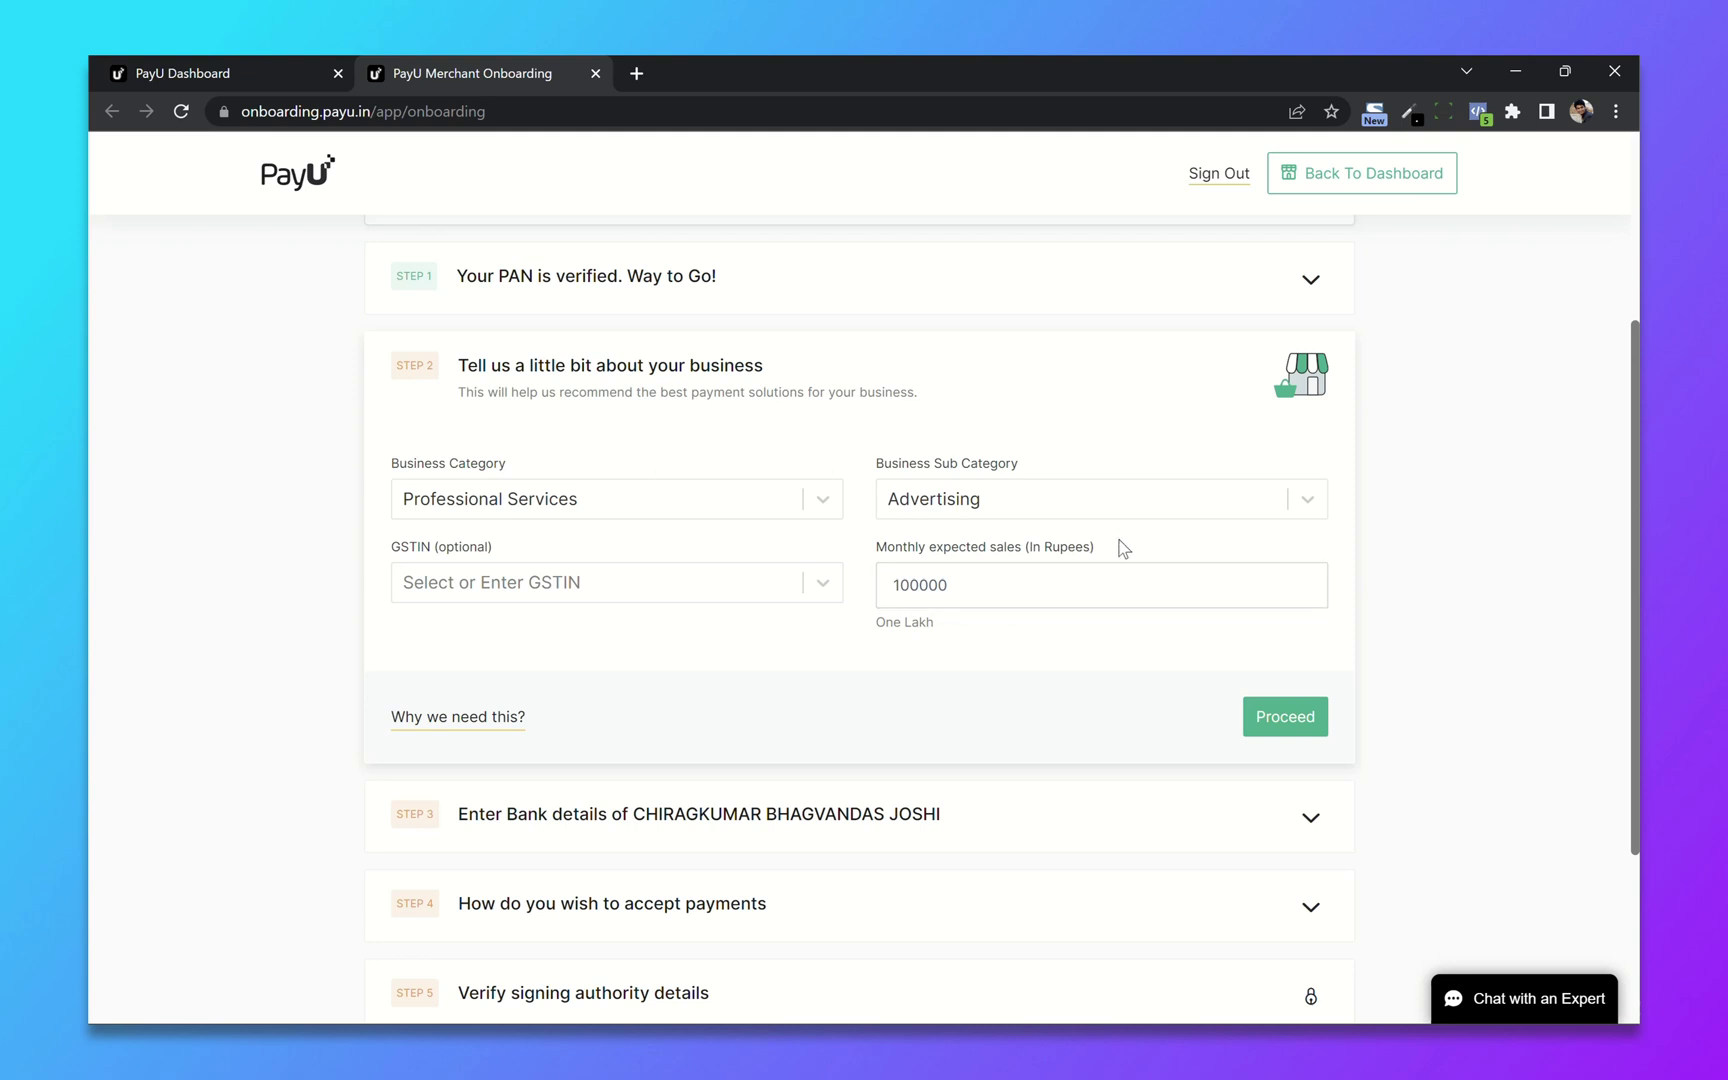
click(1001, 585)
key(BackSpace)
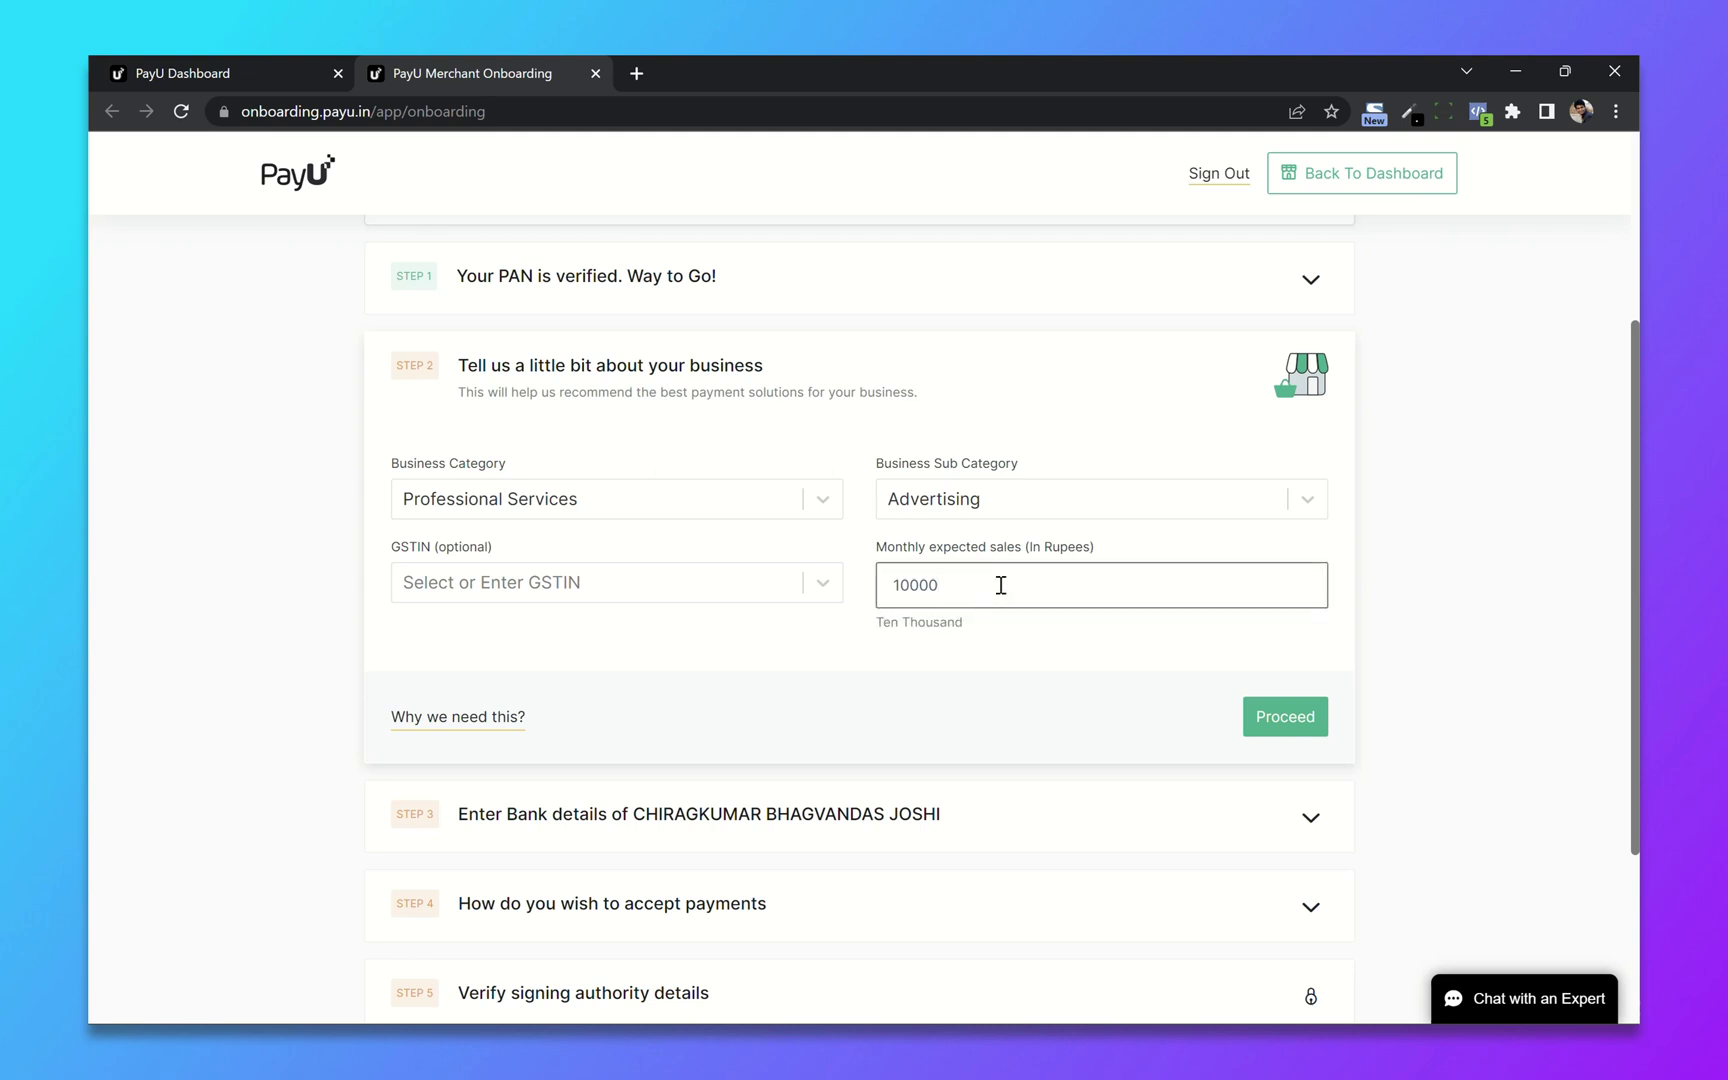
click(1118, 546)
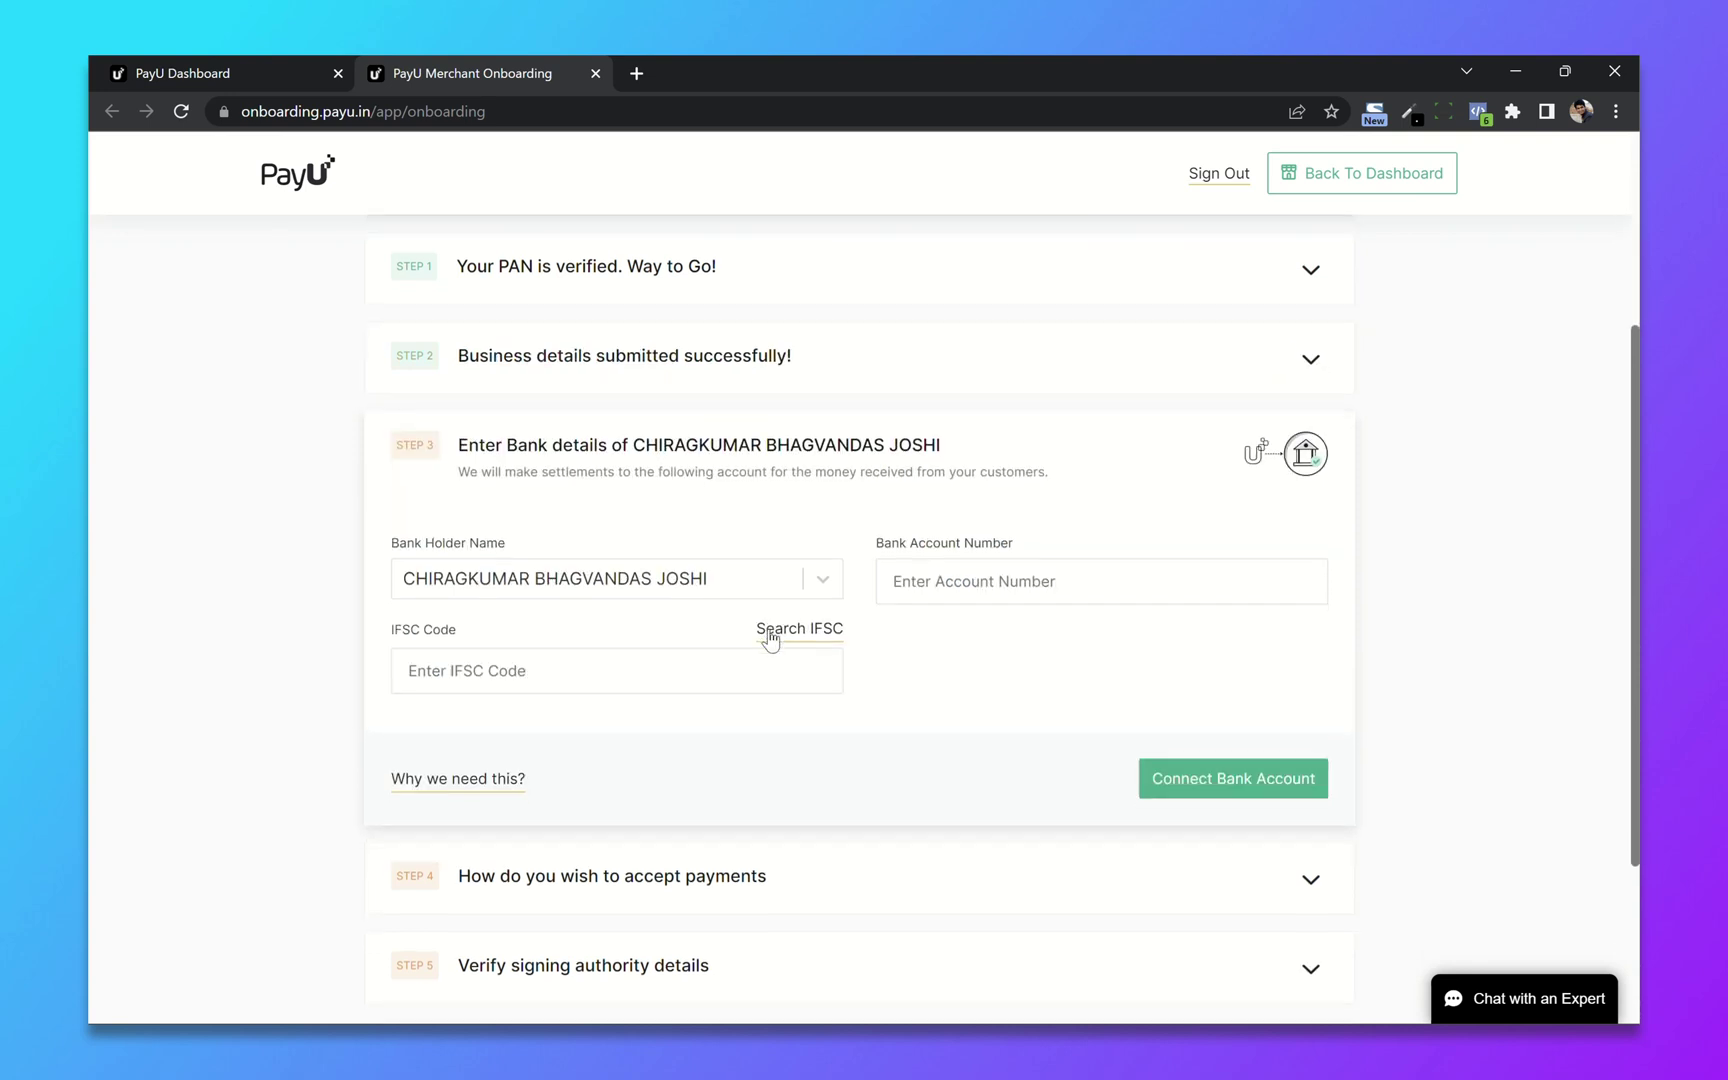
Enter the settlement bank account number and IFSC code, then confirm and connect the bank.
click(1002, 391)
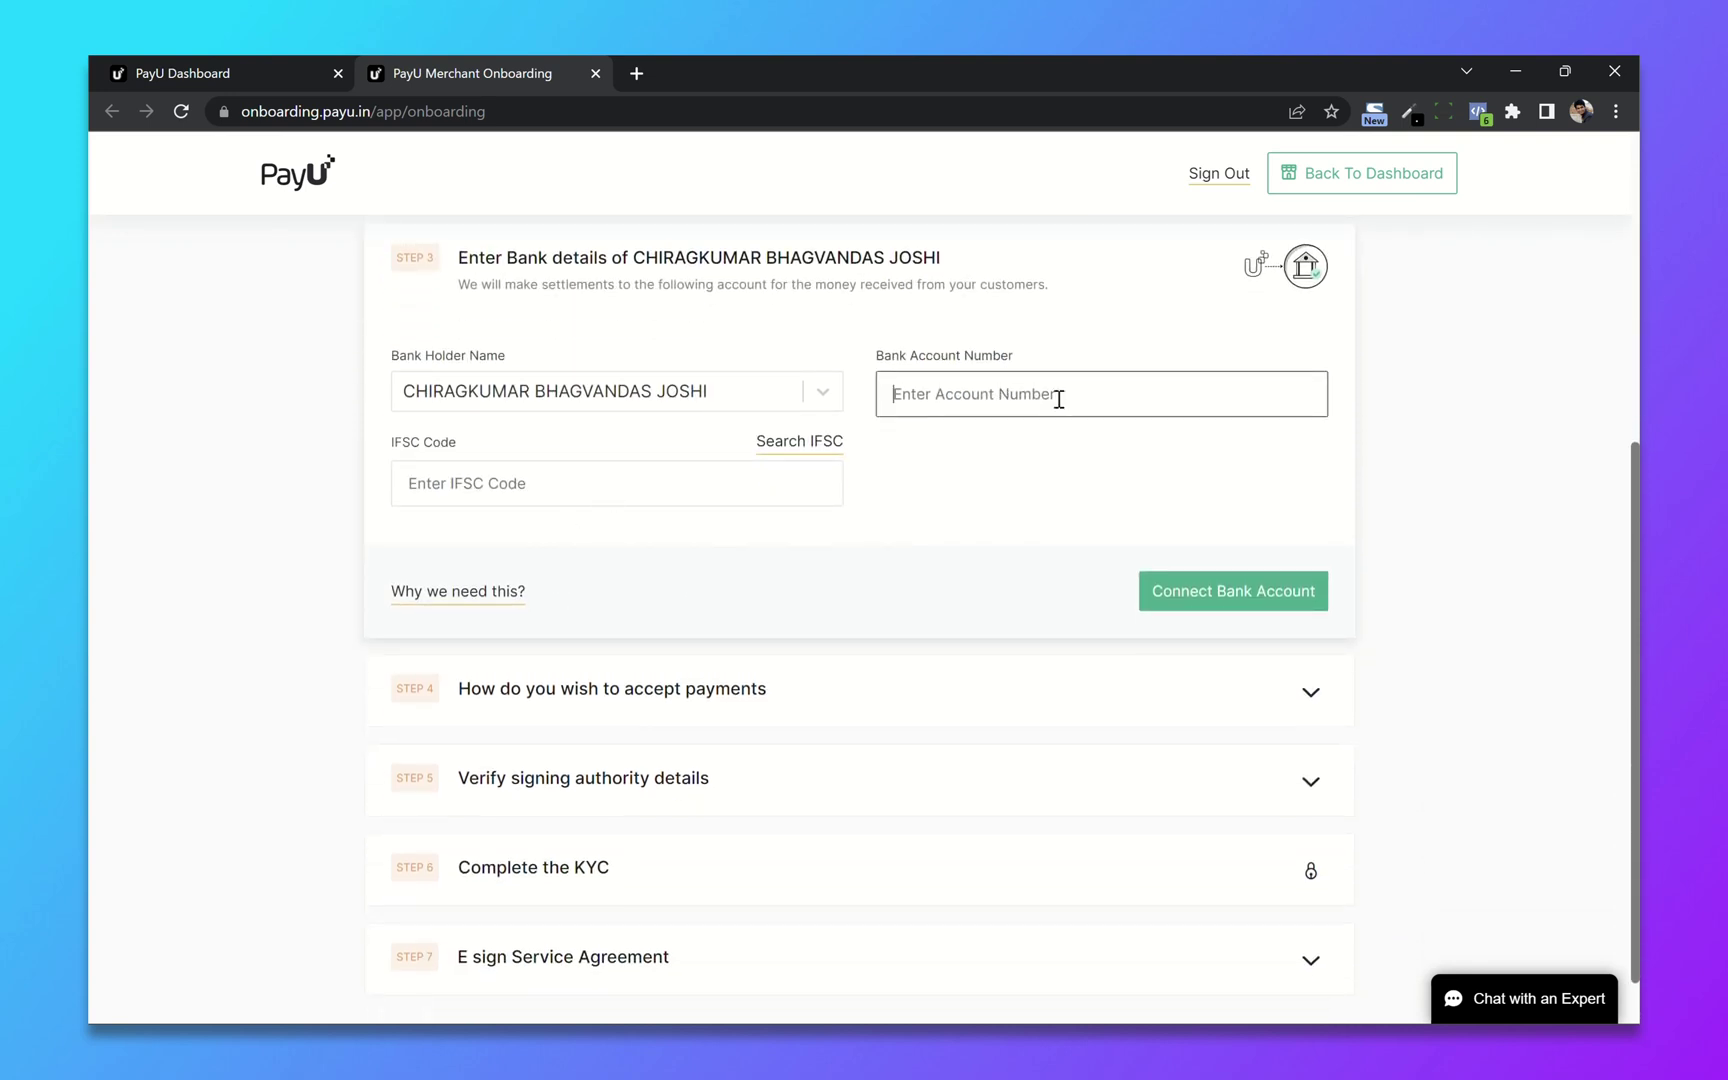
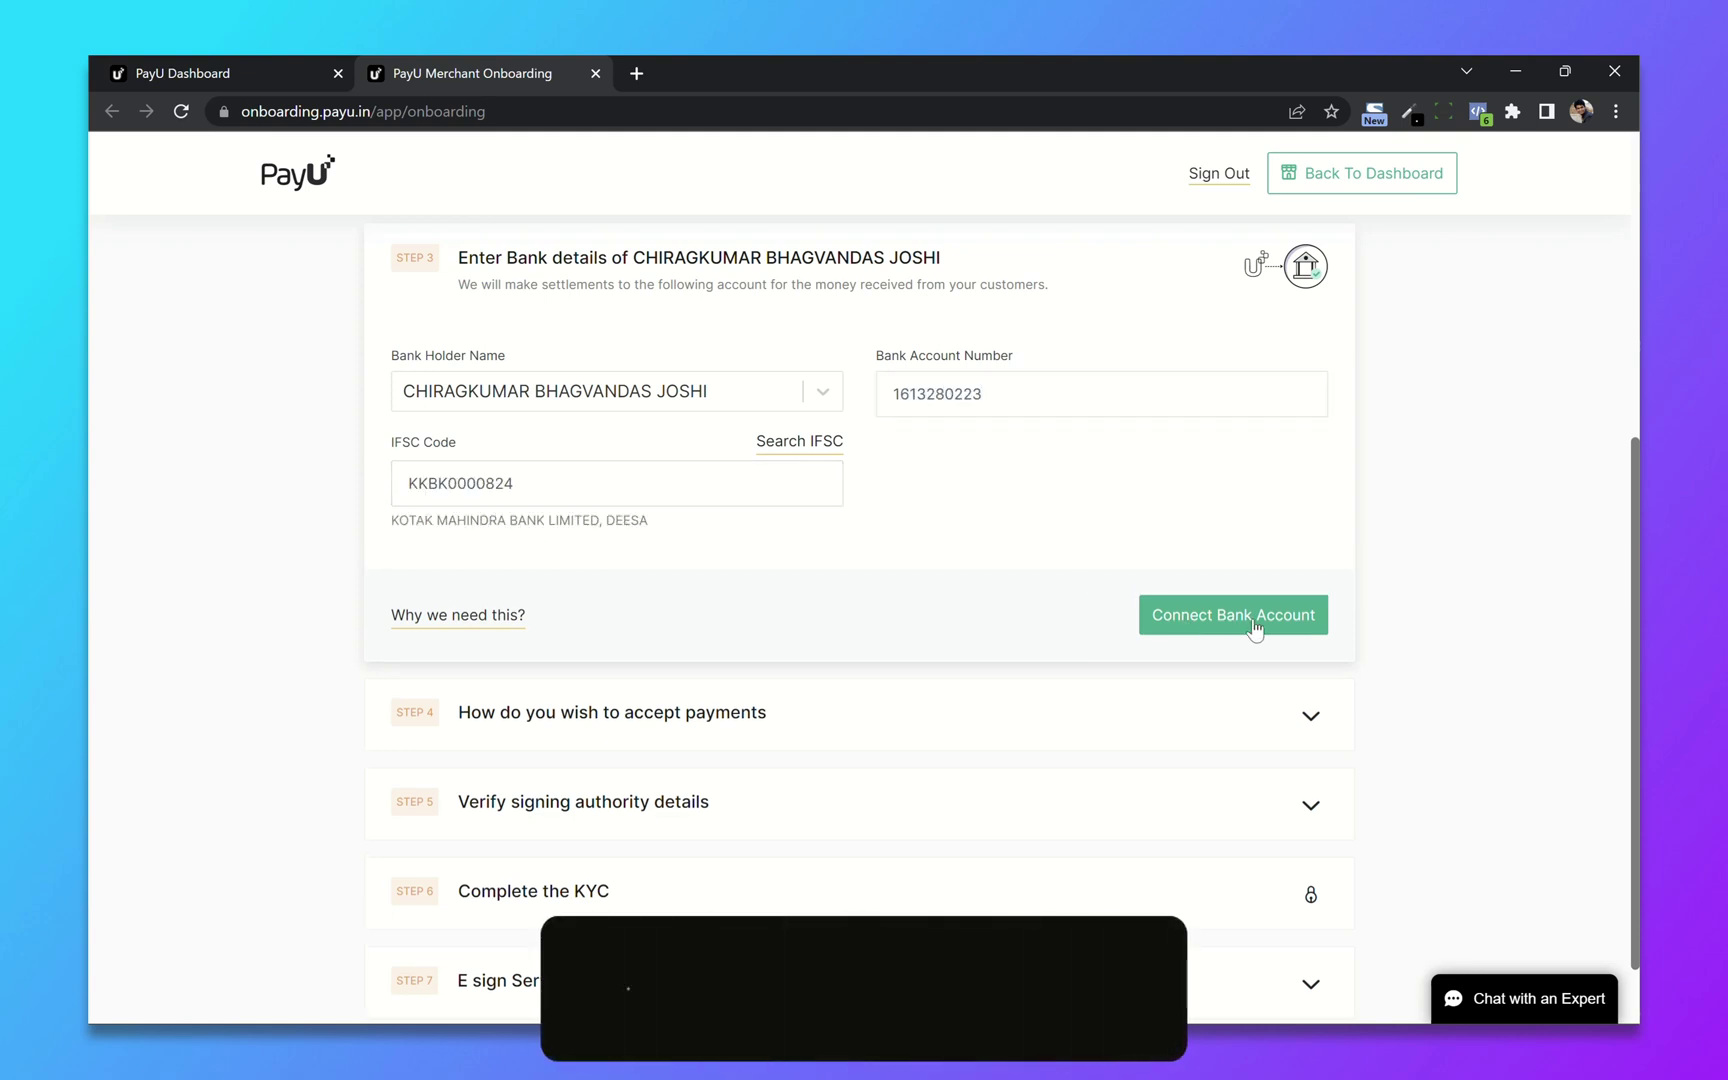
click(1252, 626)
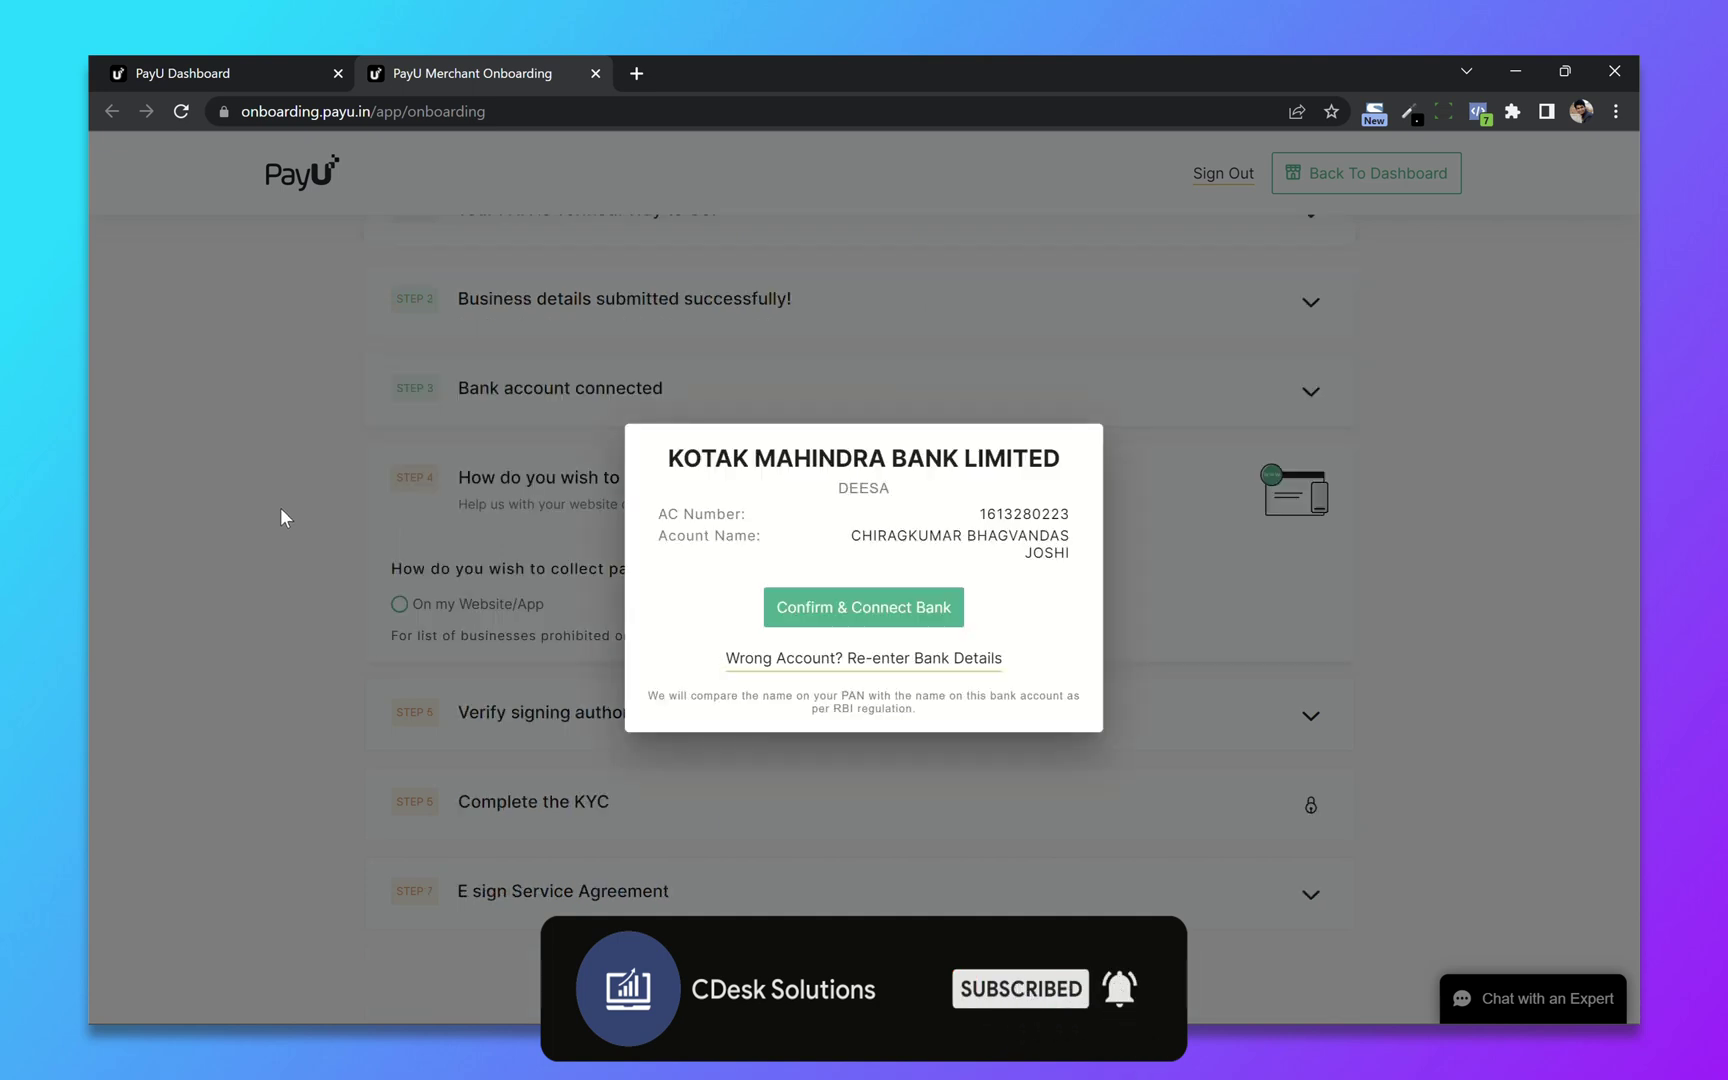
click(877, 609)
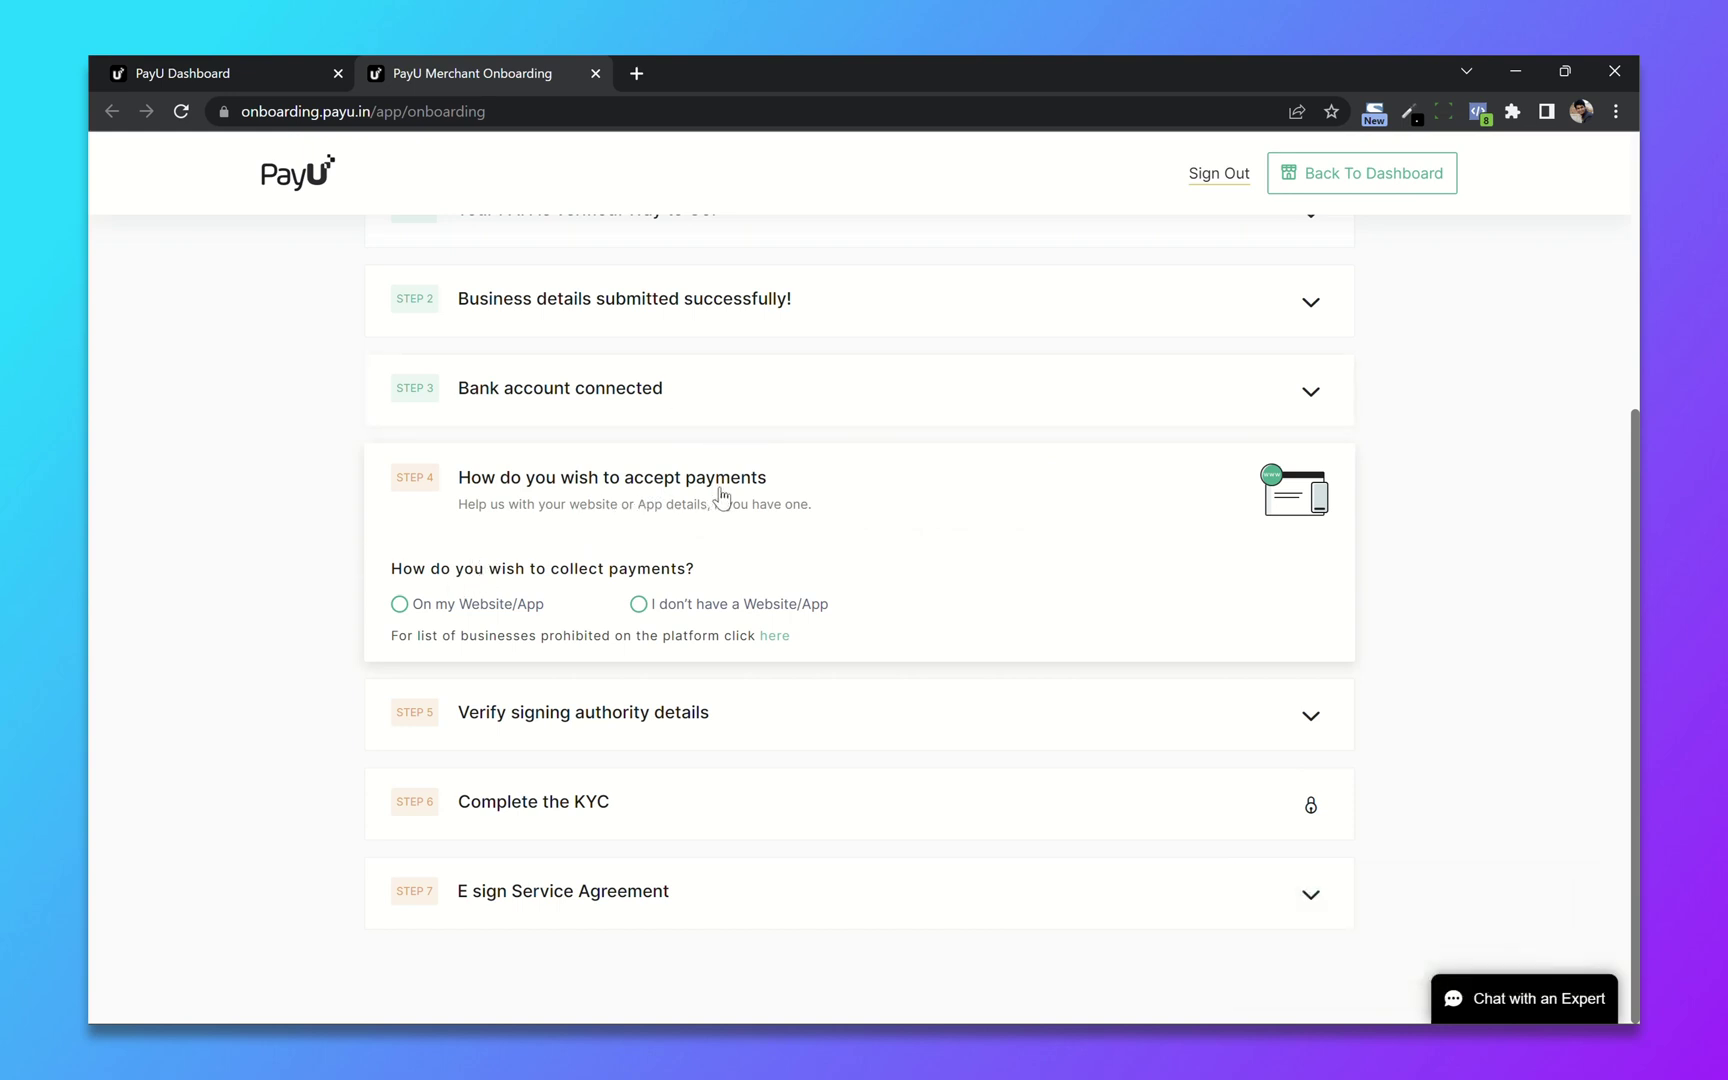
click(434, 612)
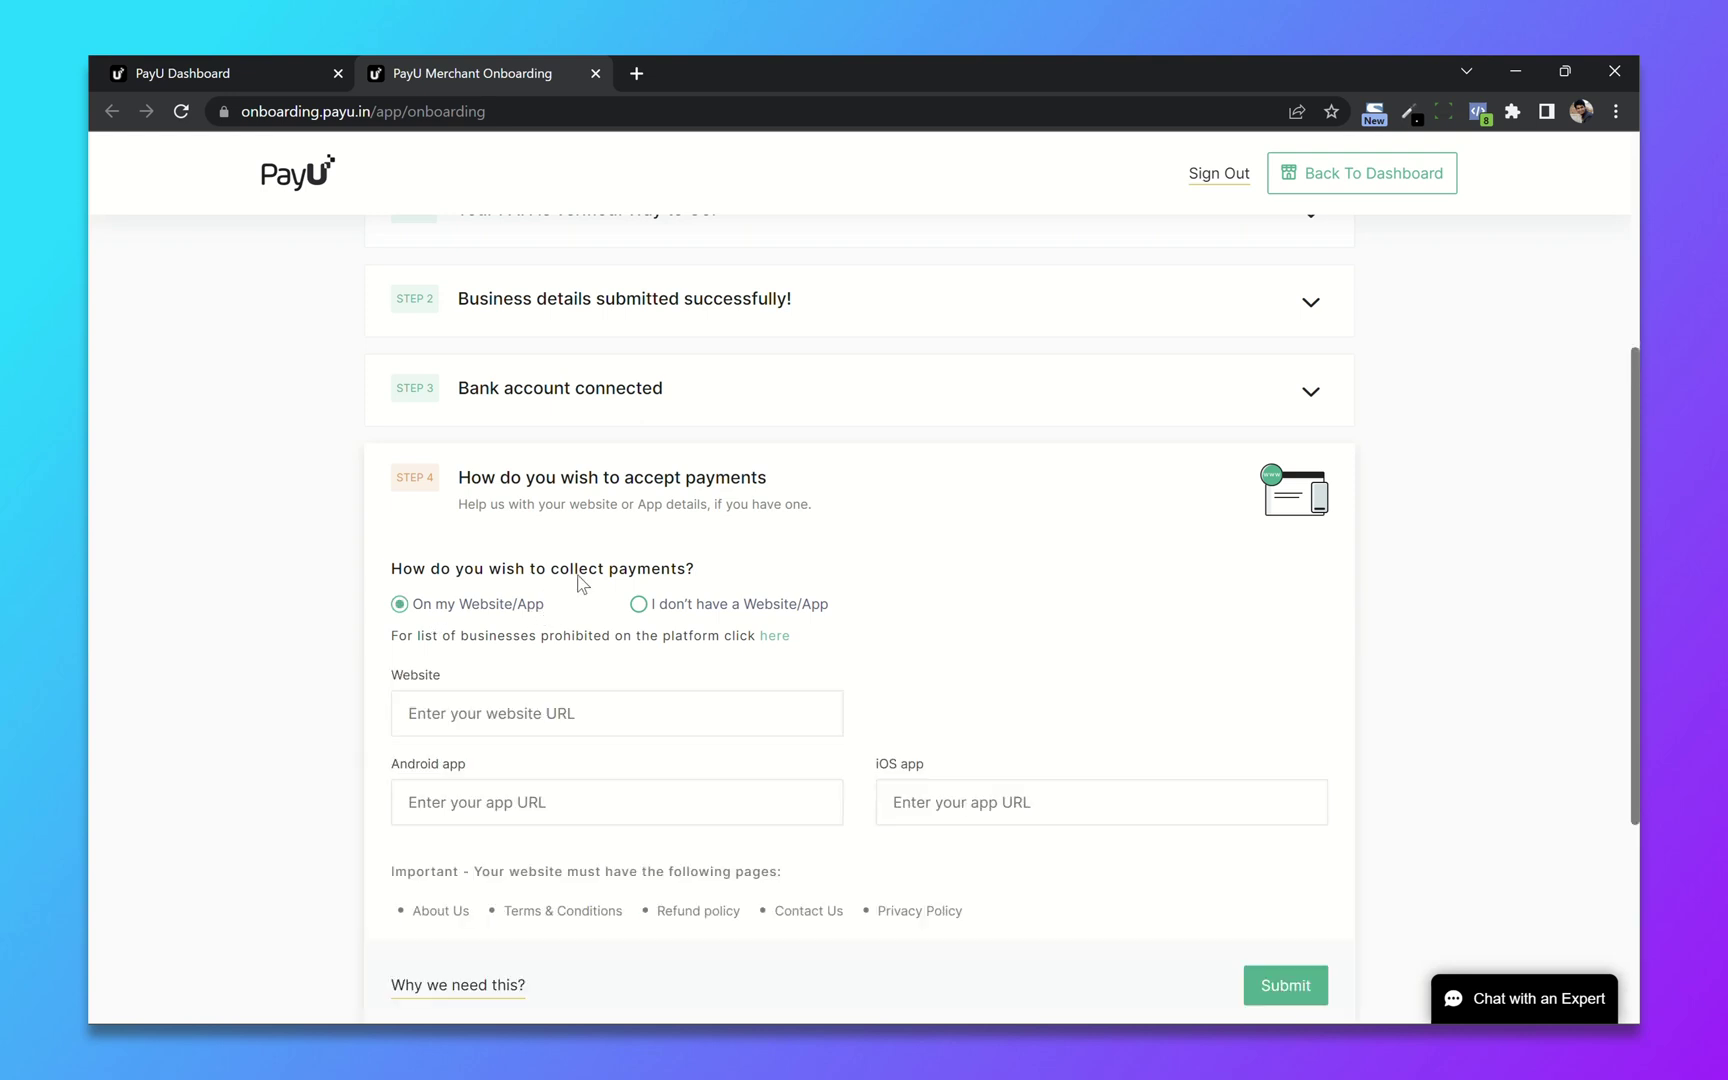
scroll(579, 576, down, 2)
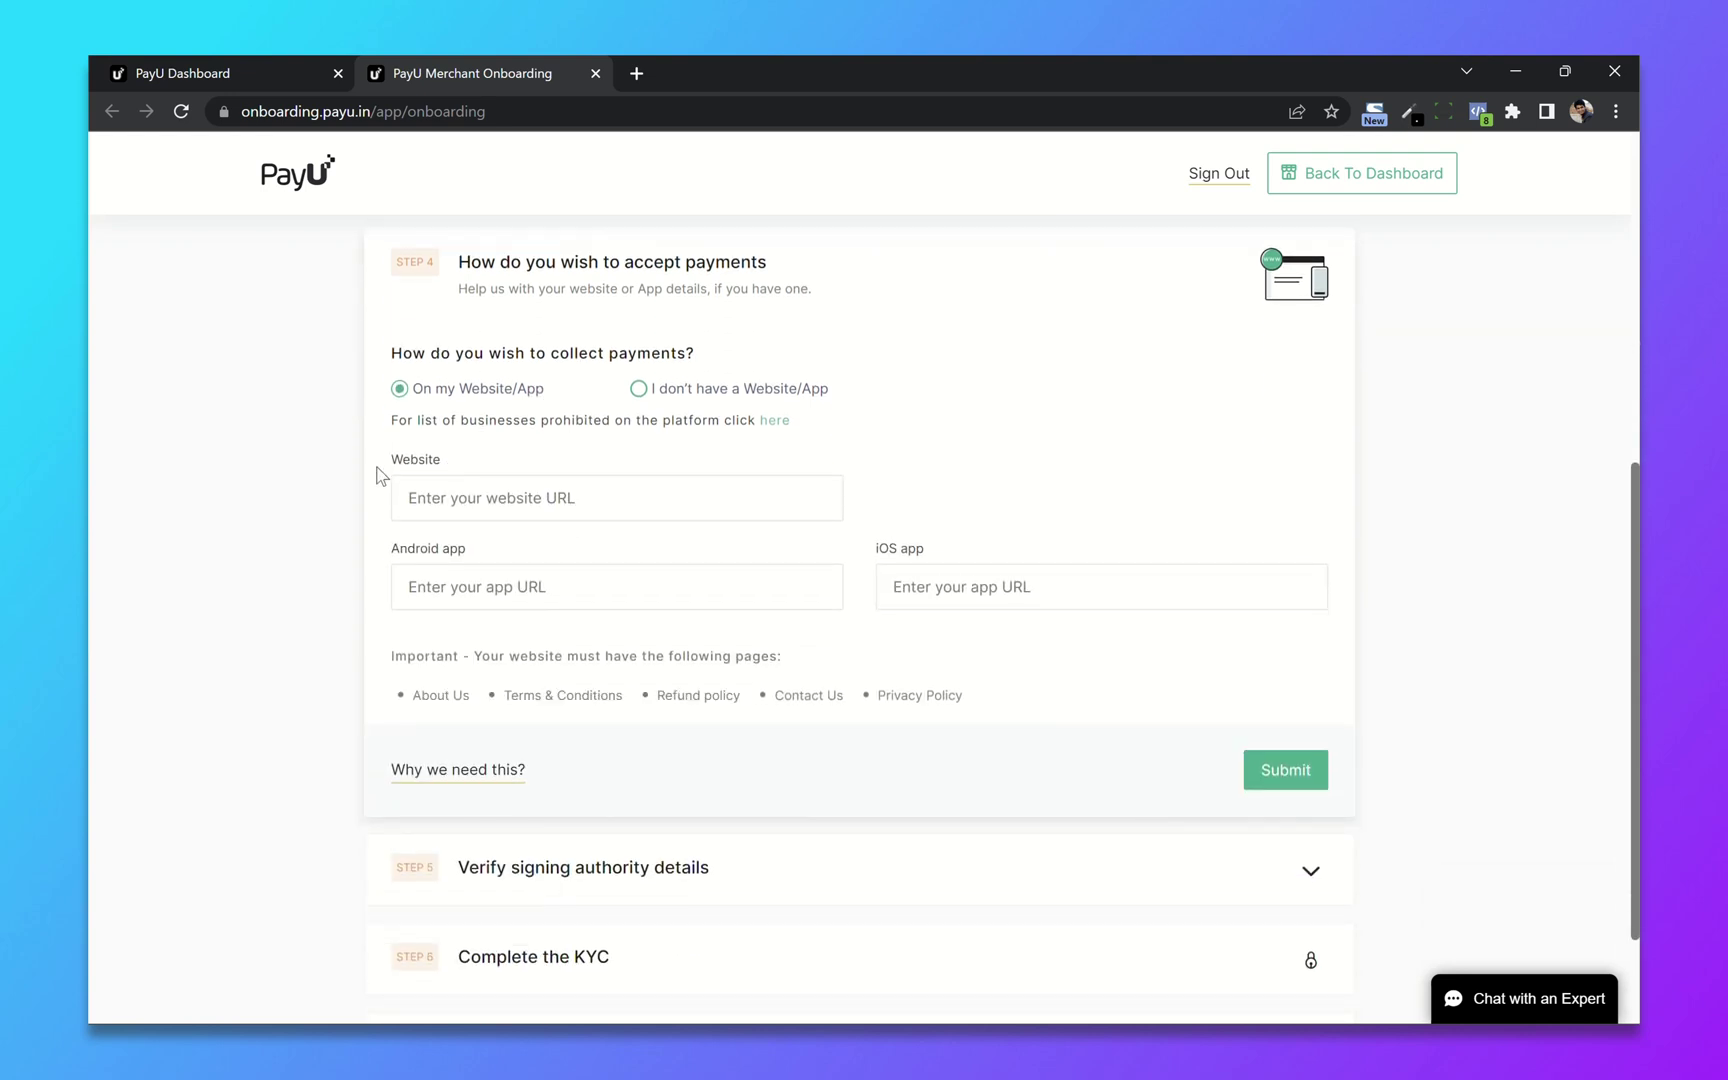
scroll(378, 474, down, 1)
click(510, 382)
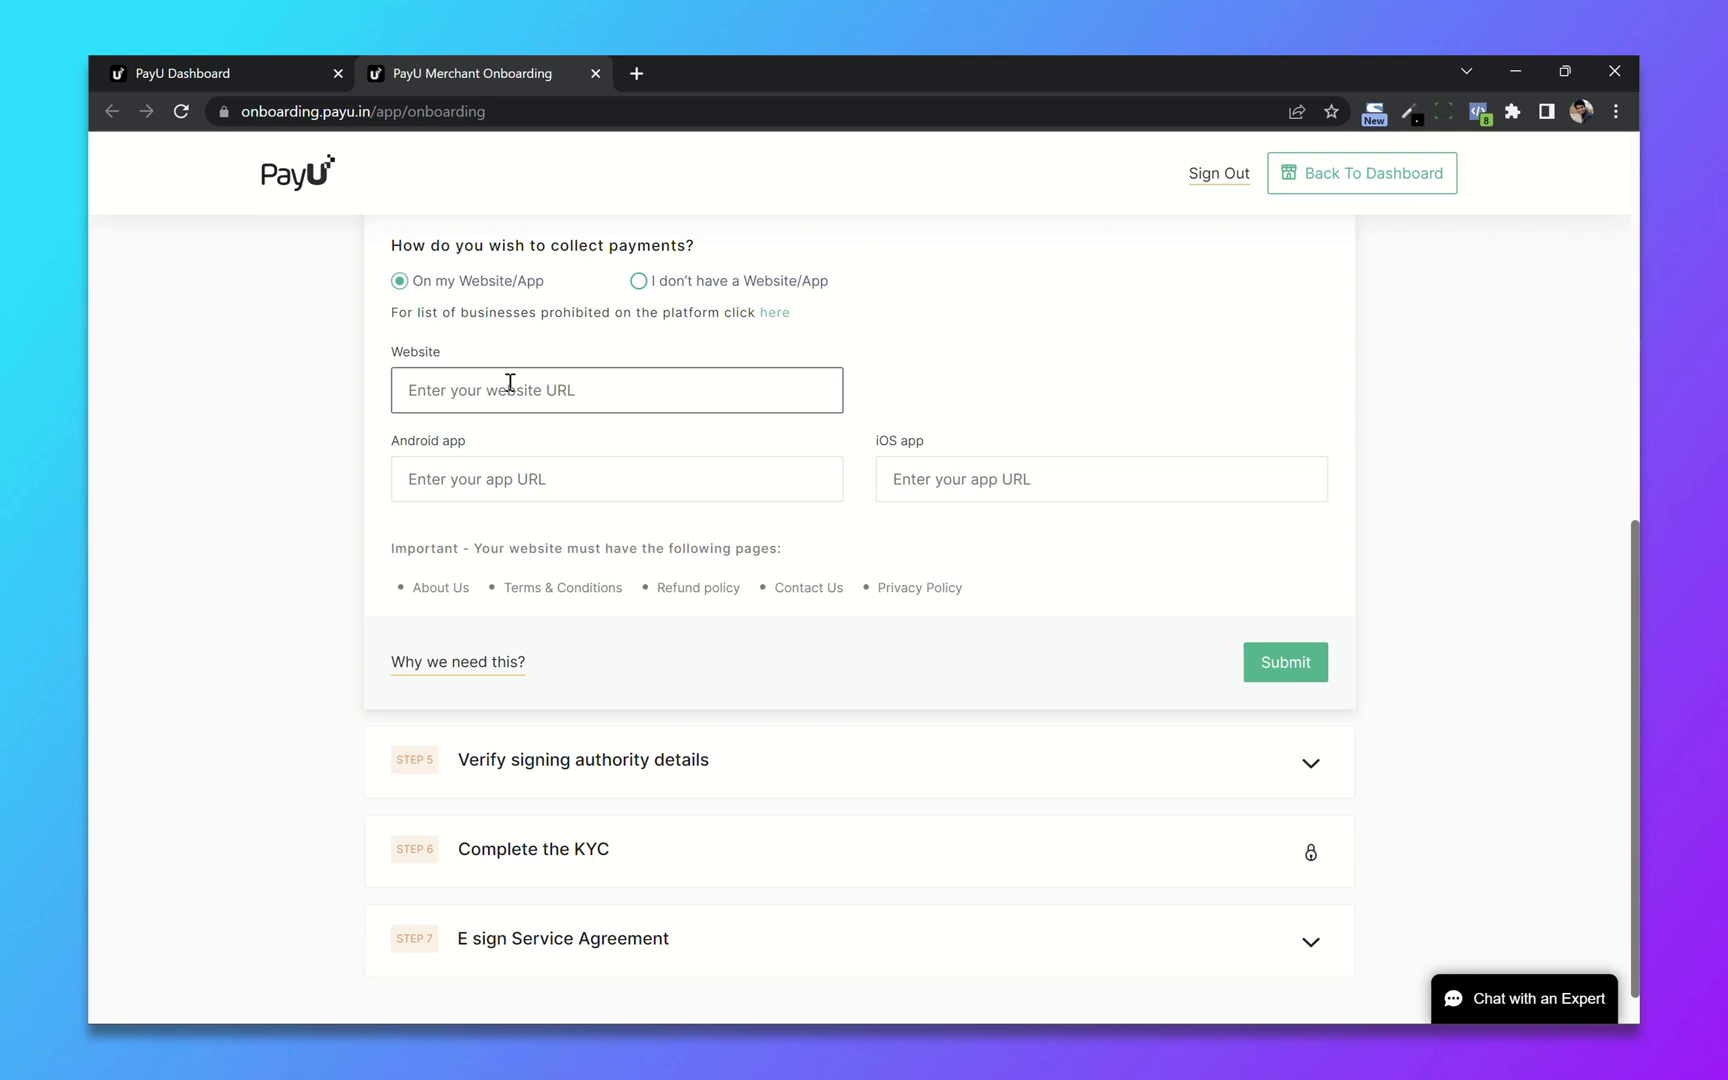
key(super+v)
click(540, 609)
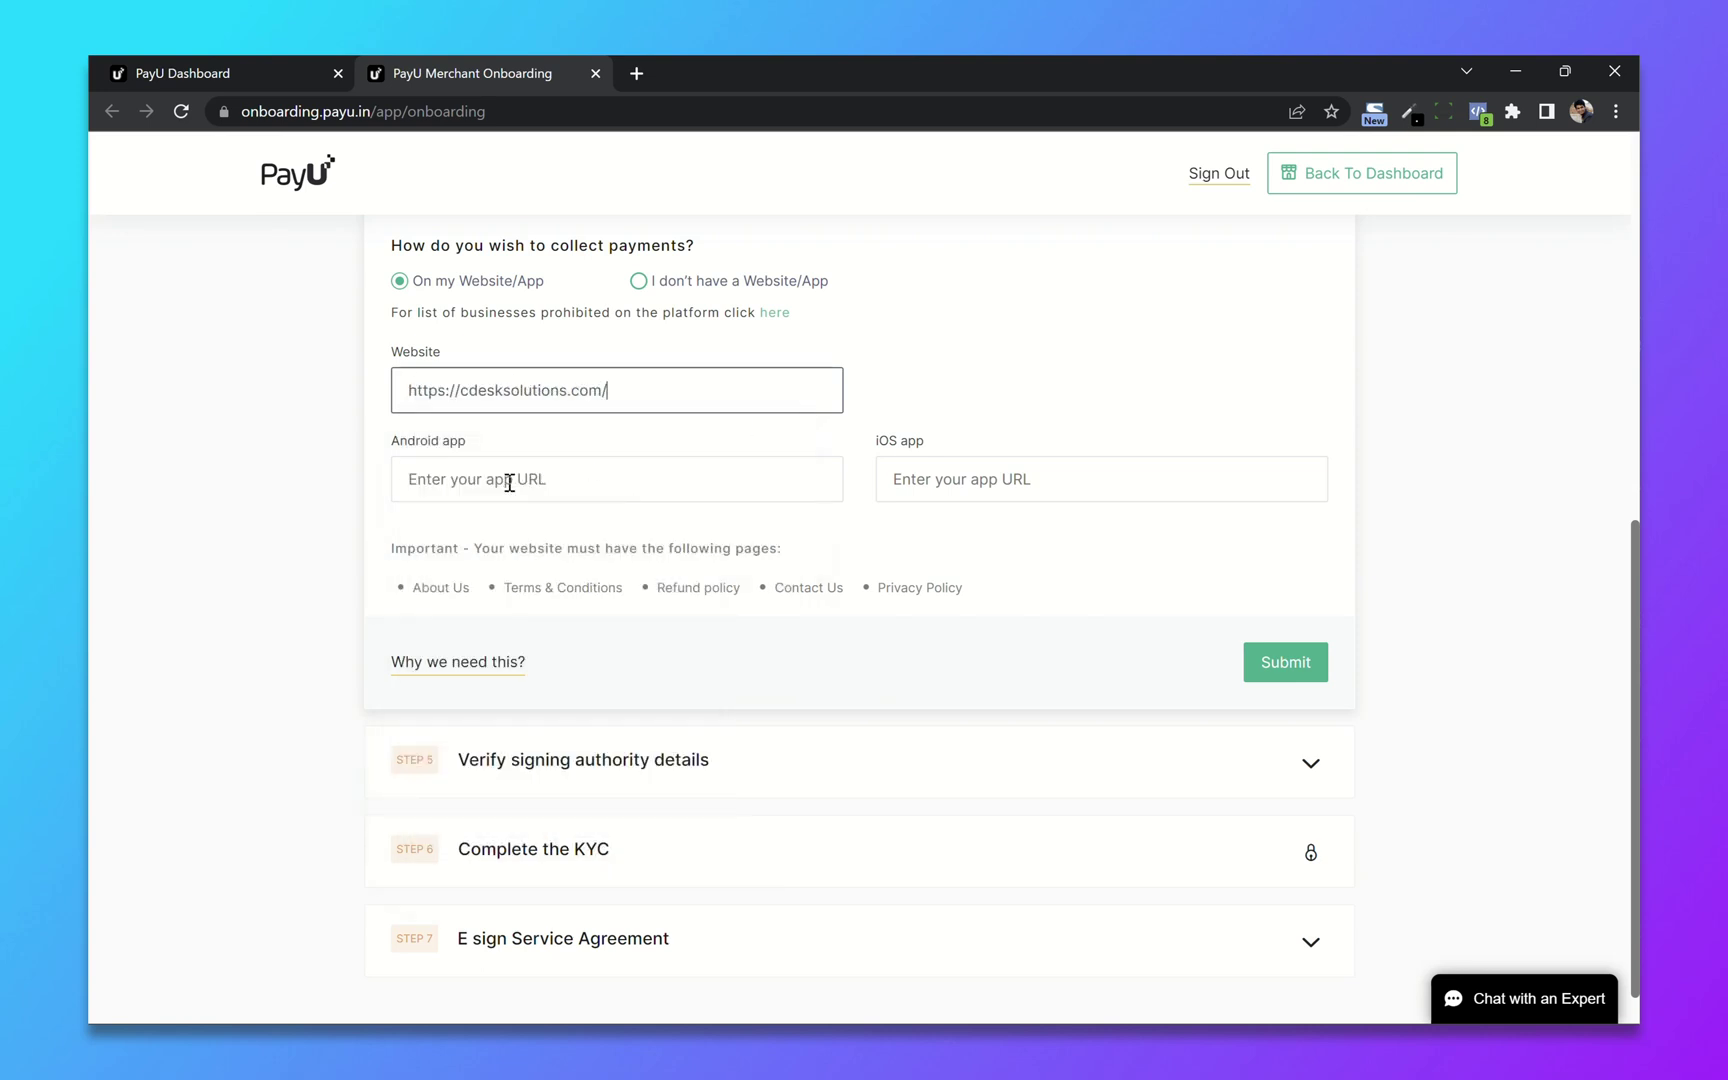
click(535, 585)
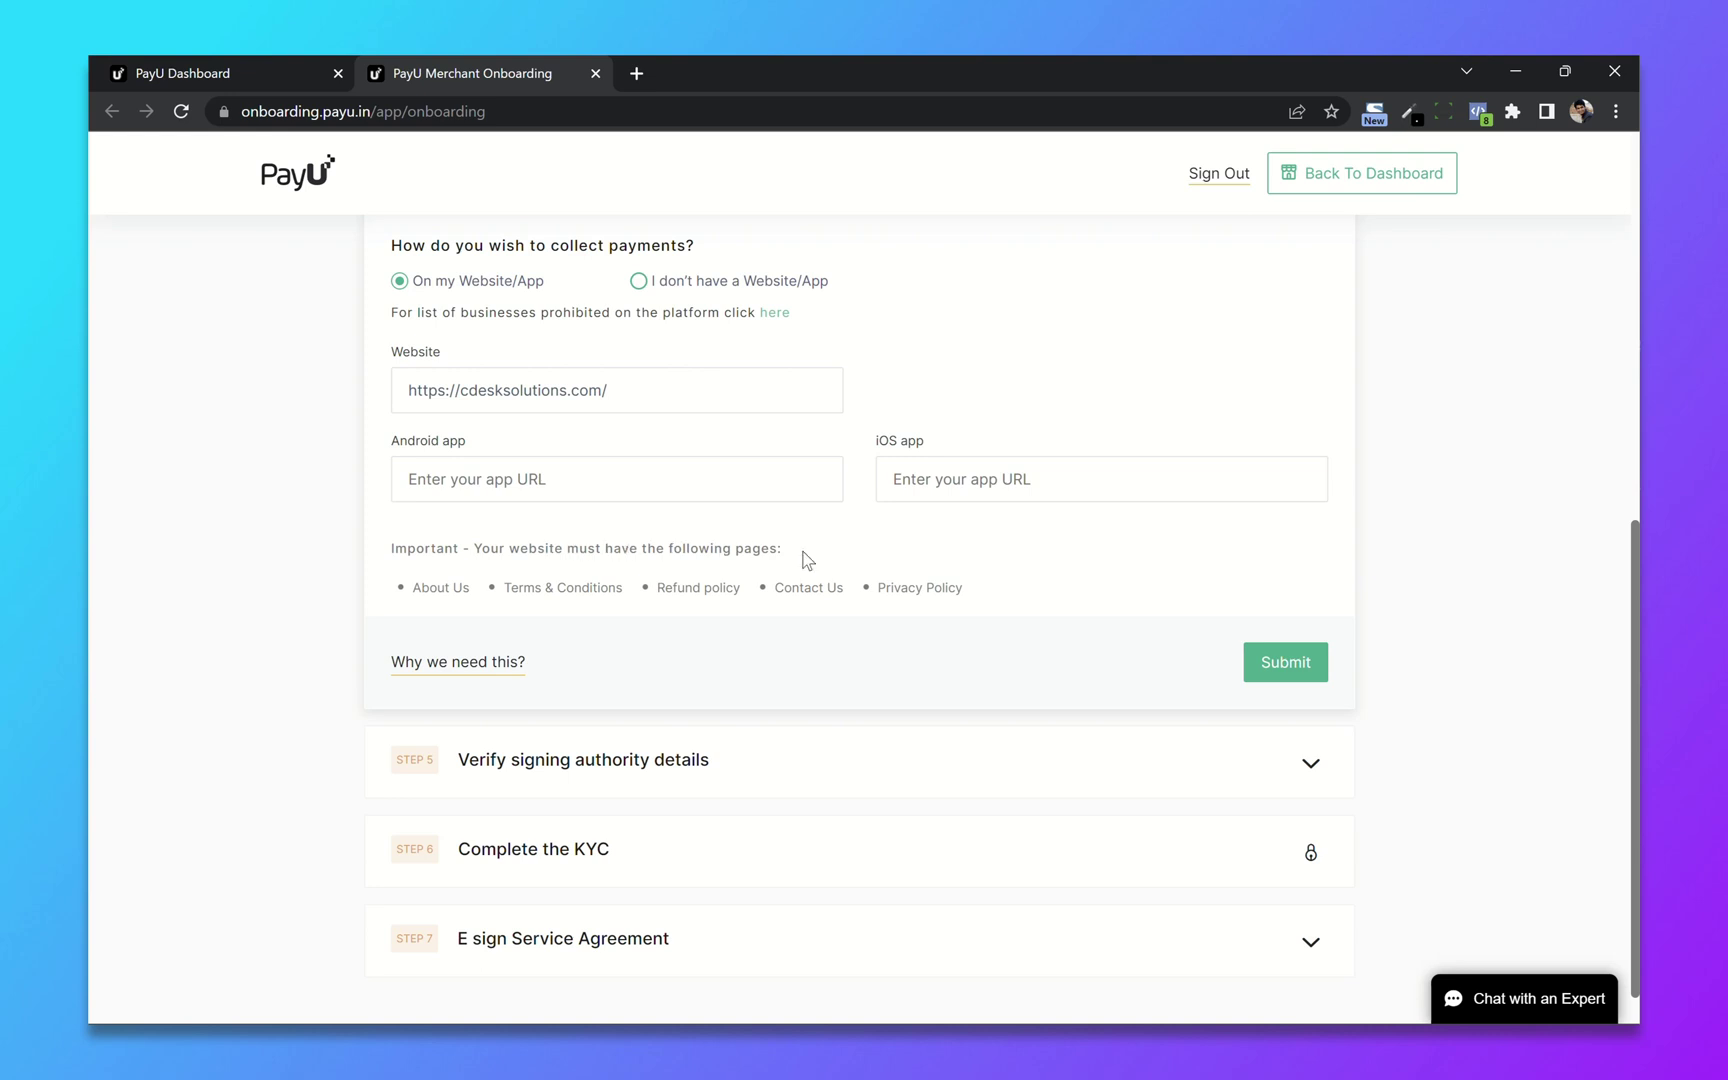
click(1290, 665)
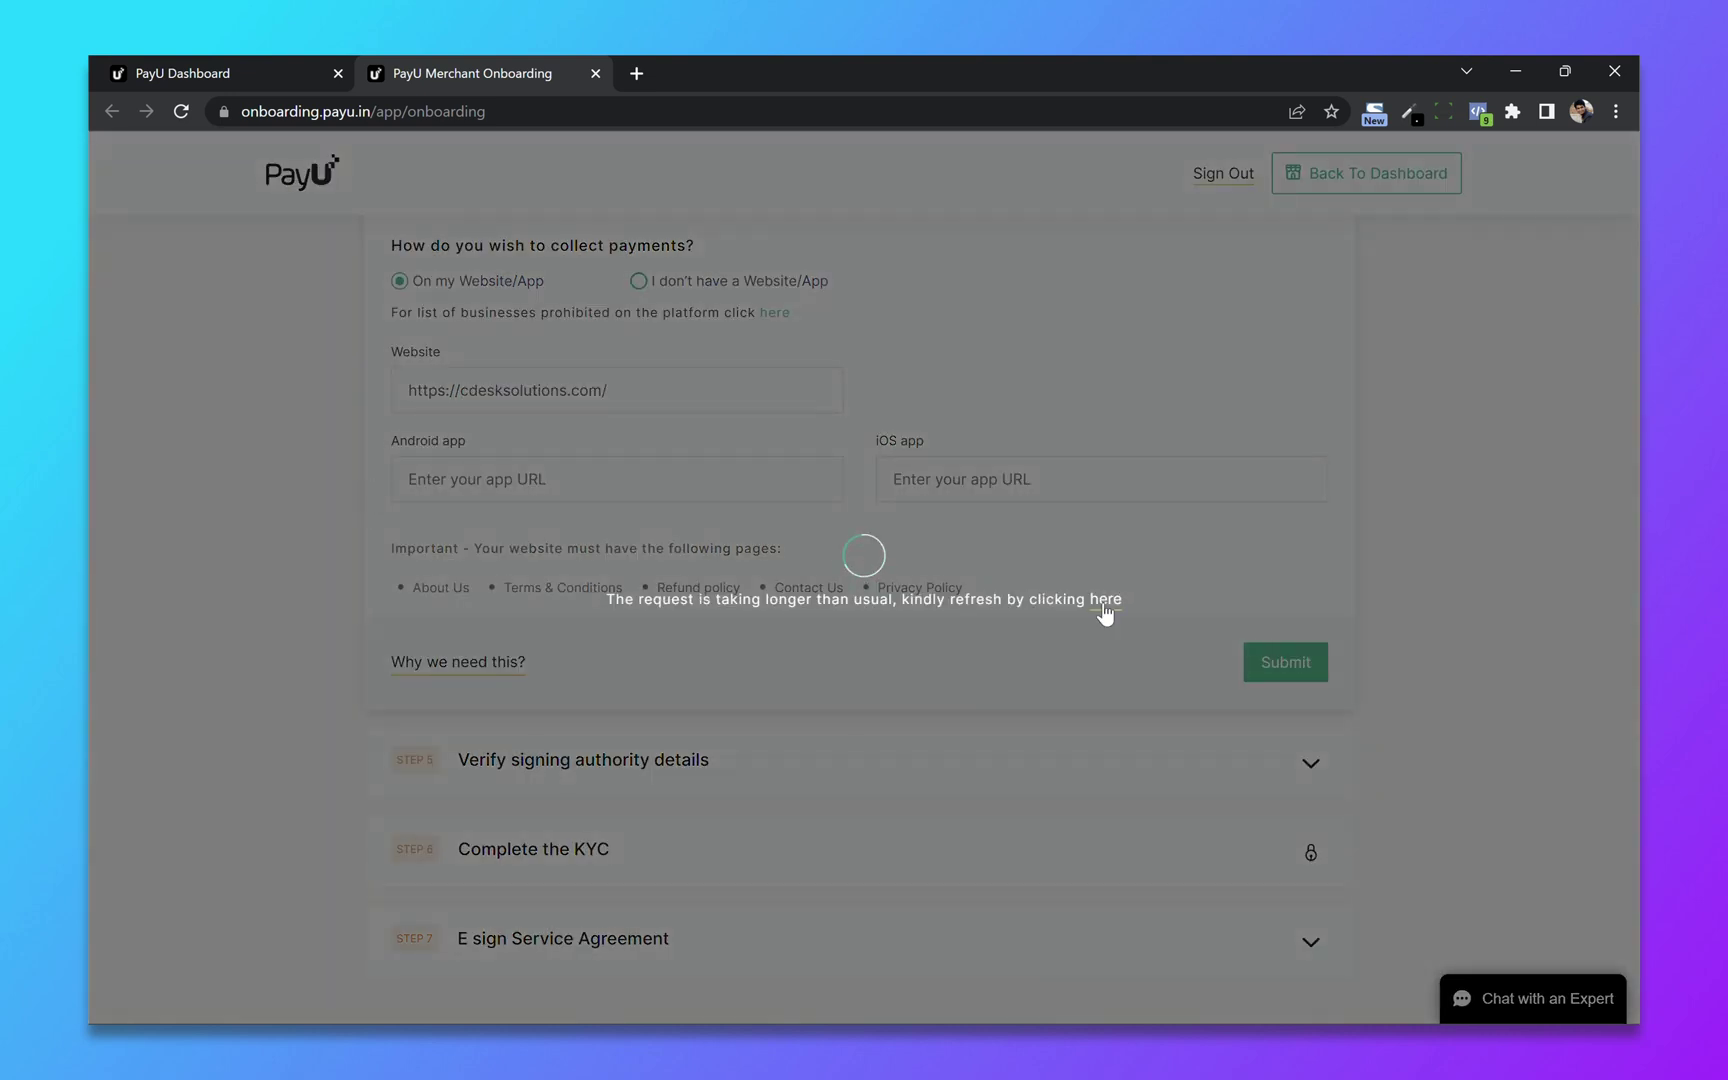
click(1099, 606)
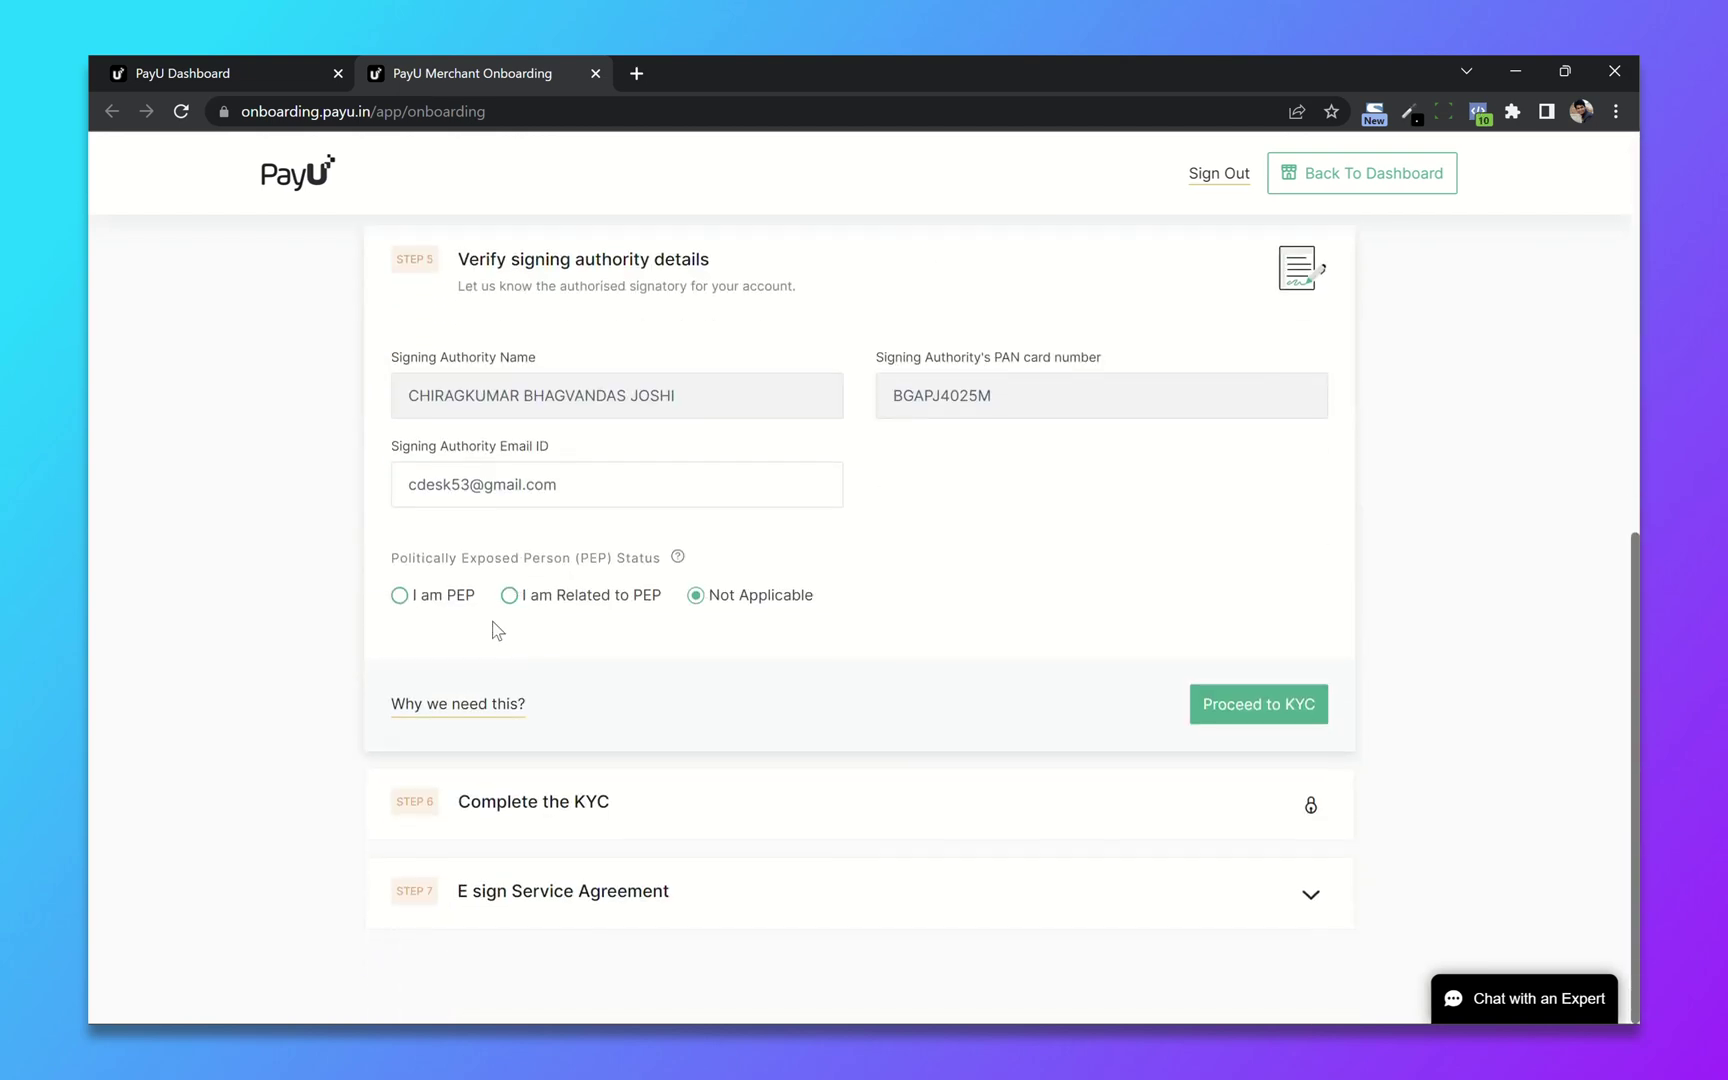
Proceed to KYC, fetch from Aadhaar, enter the Aadhaar number and request its OTP.
scroll(494, 629, up, 1)
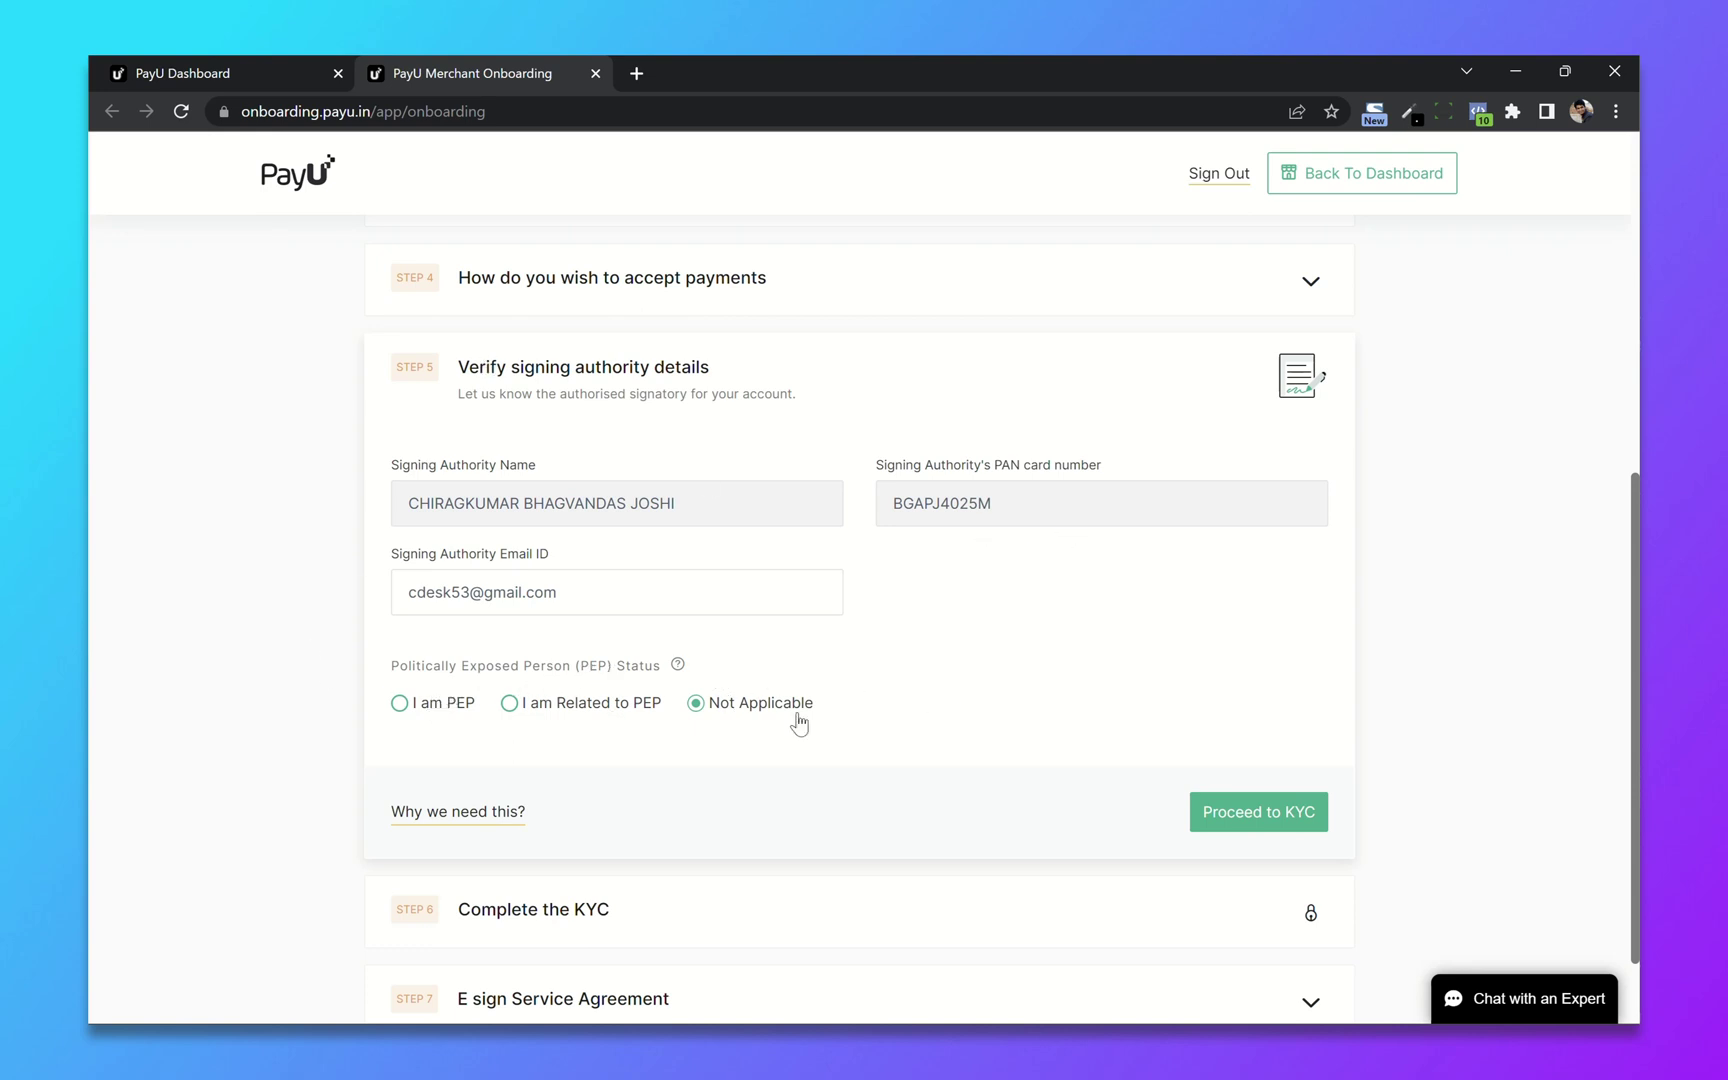
click(1278, 818)
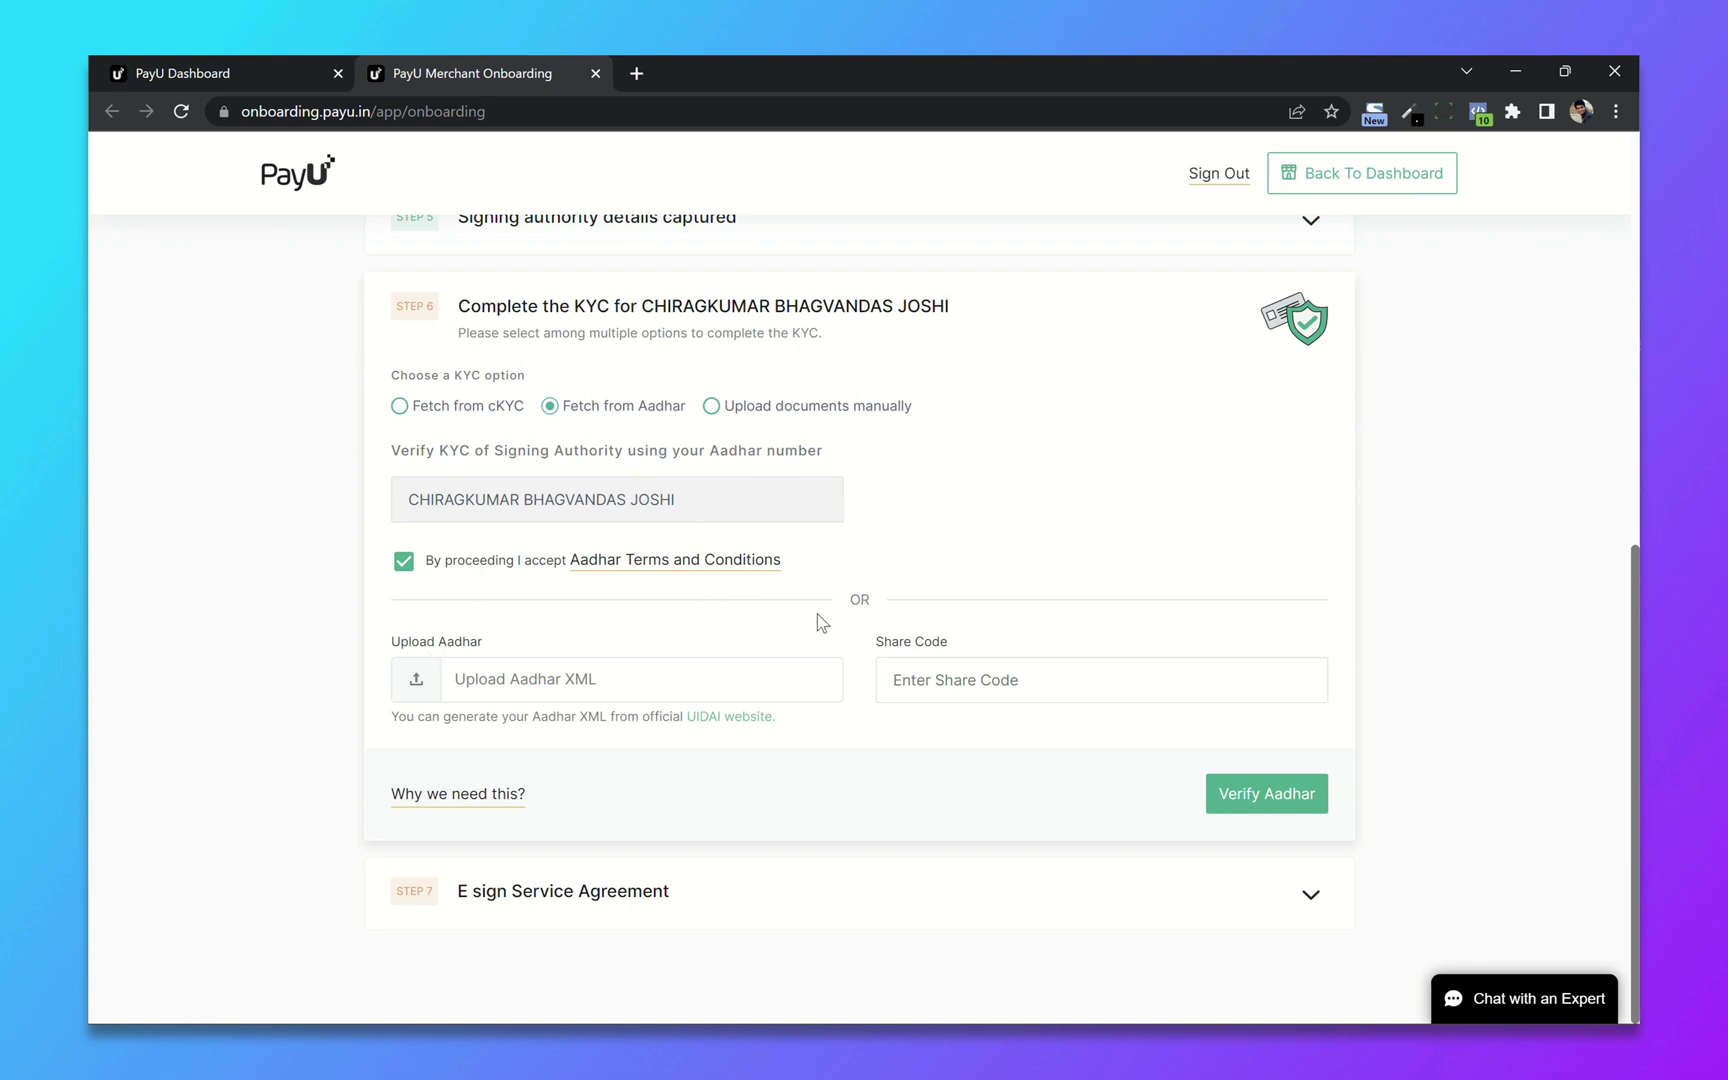
click(1284, 806)
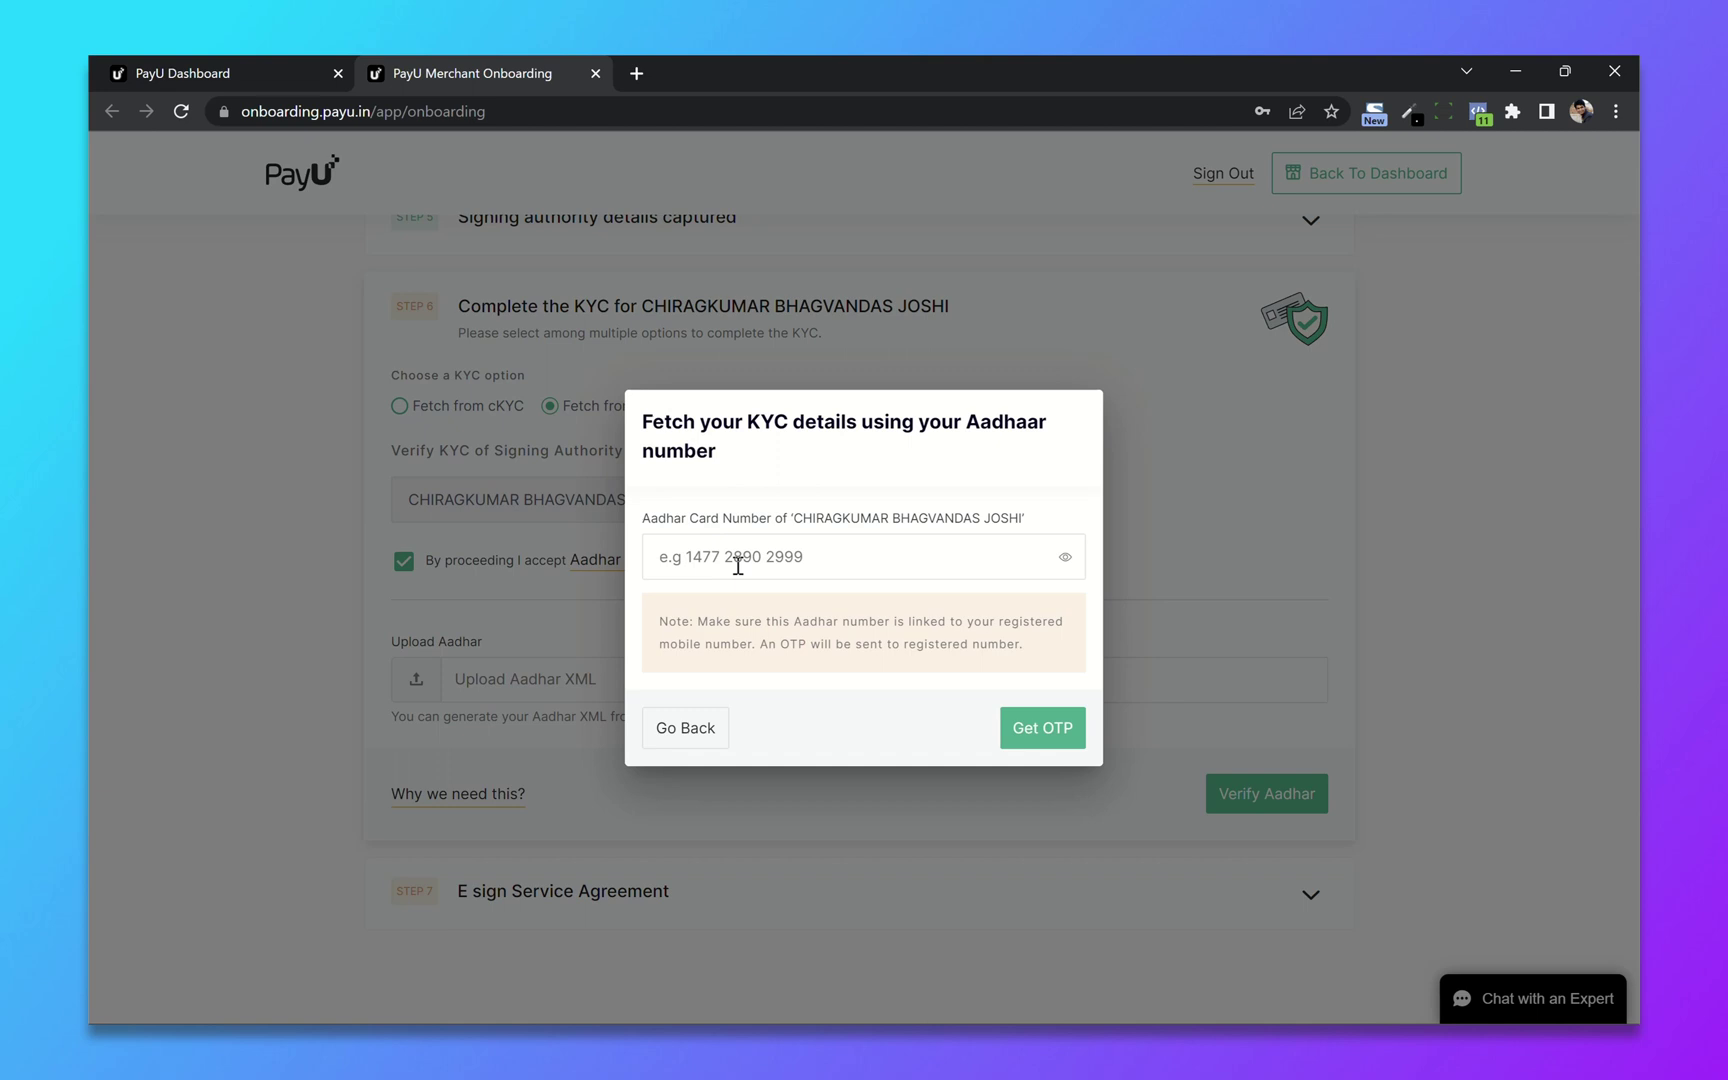
click(738, 563)
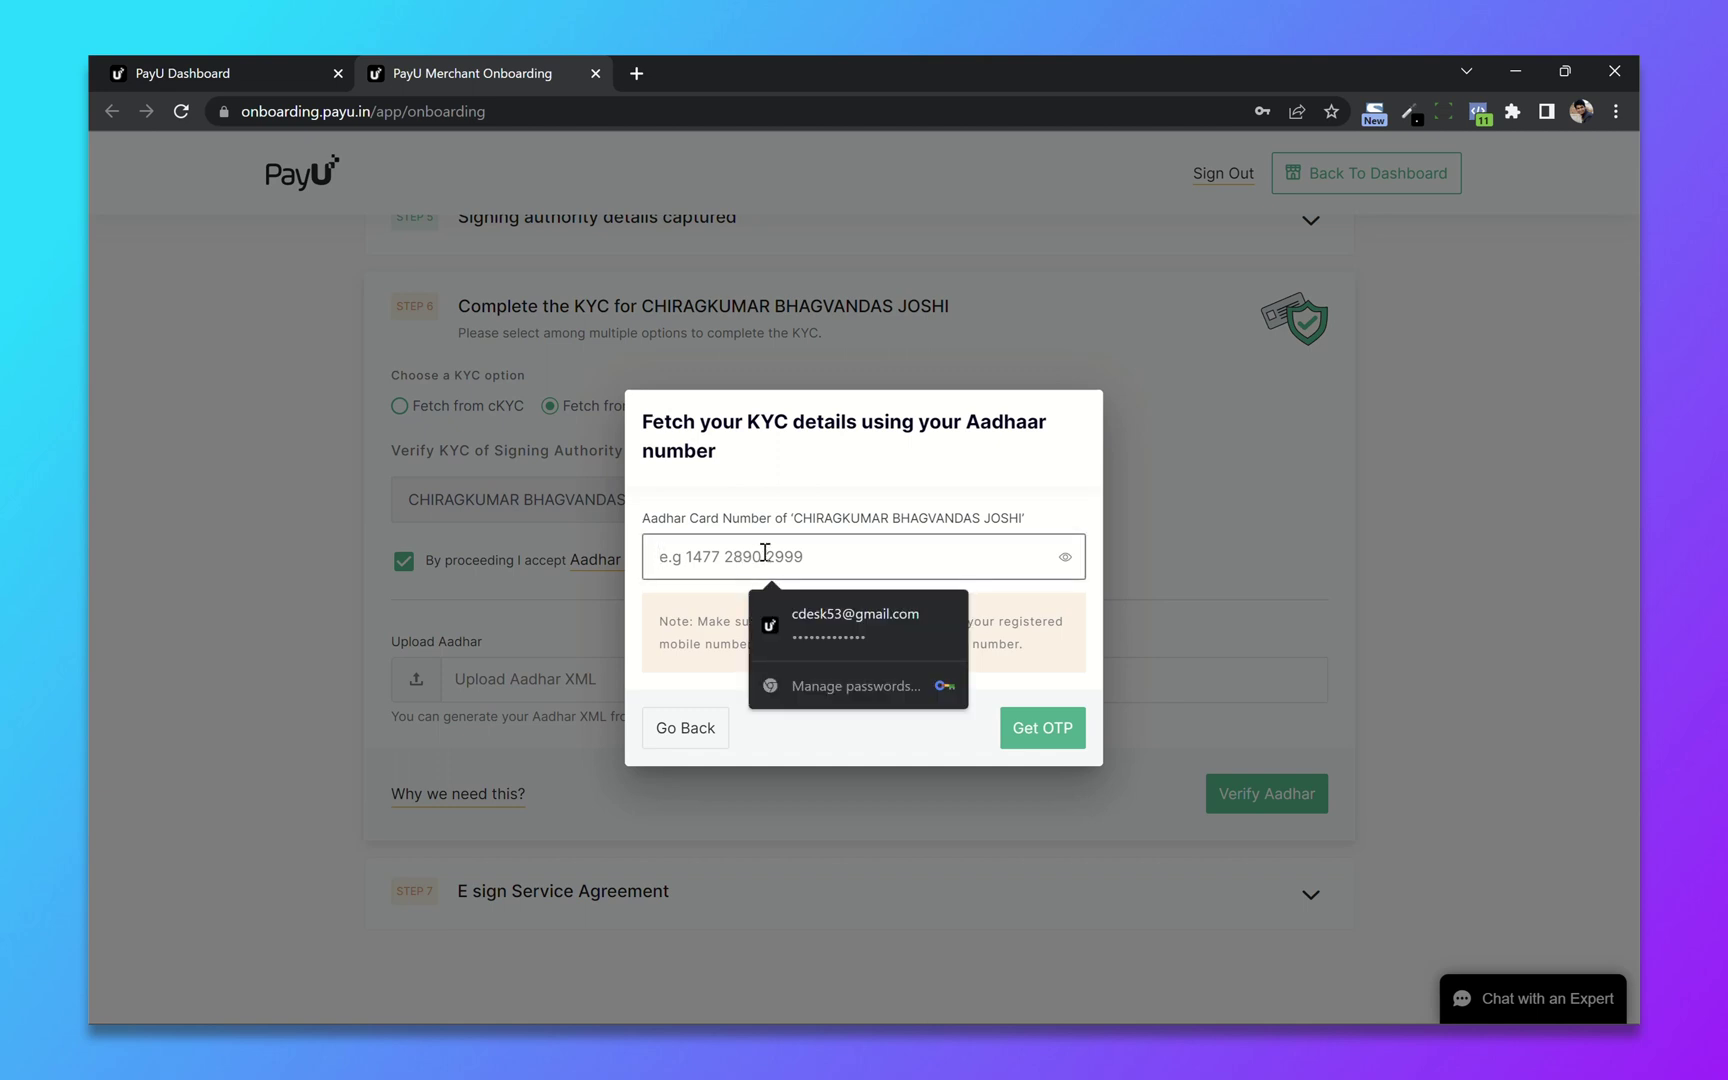
key(ctrl+v)
click(1045, 727)
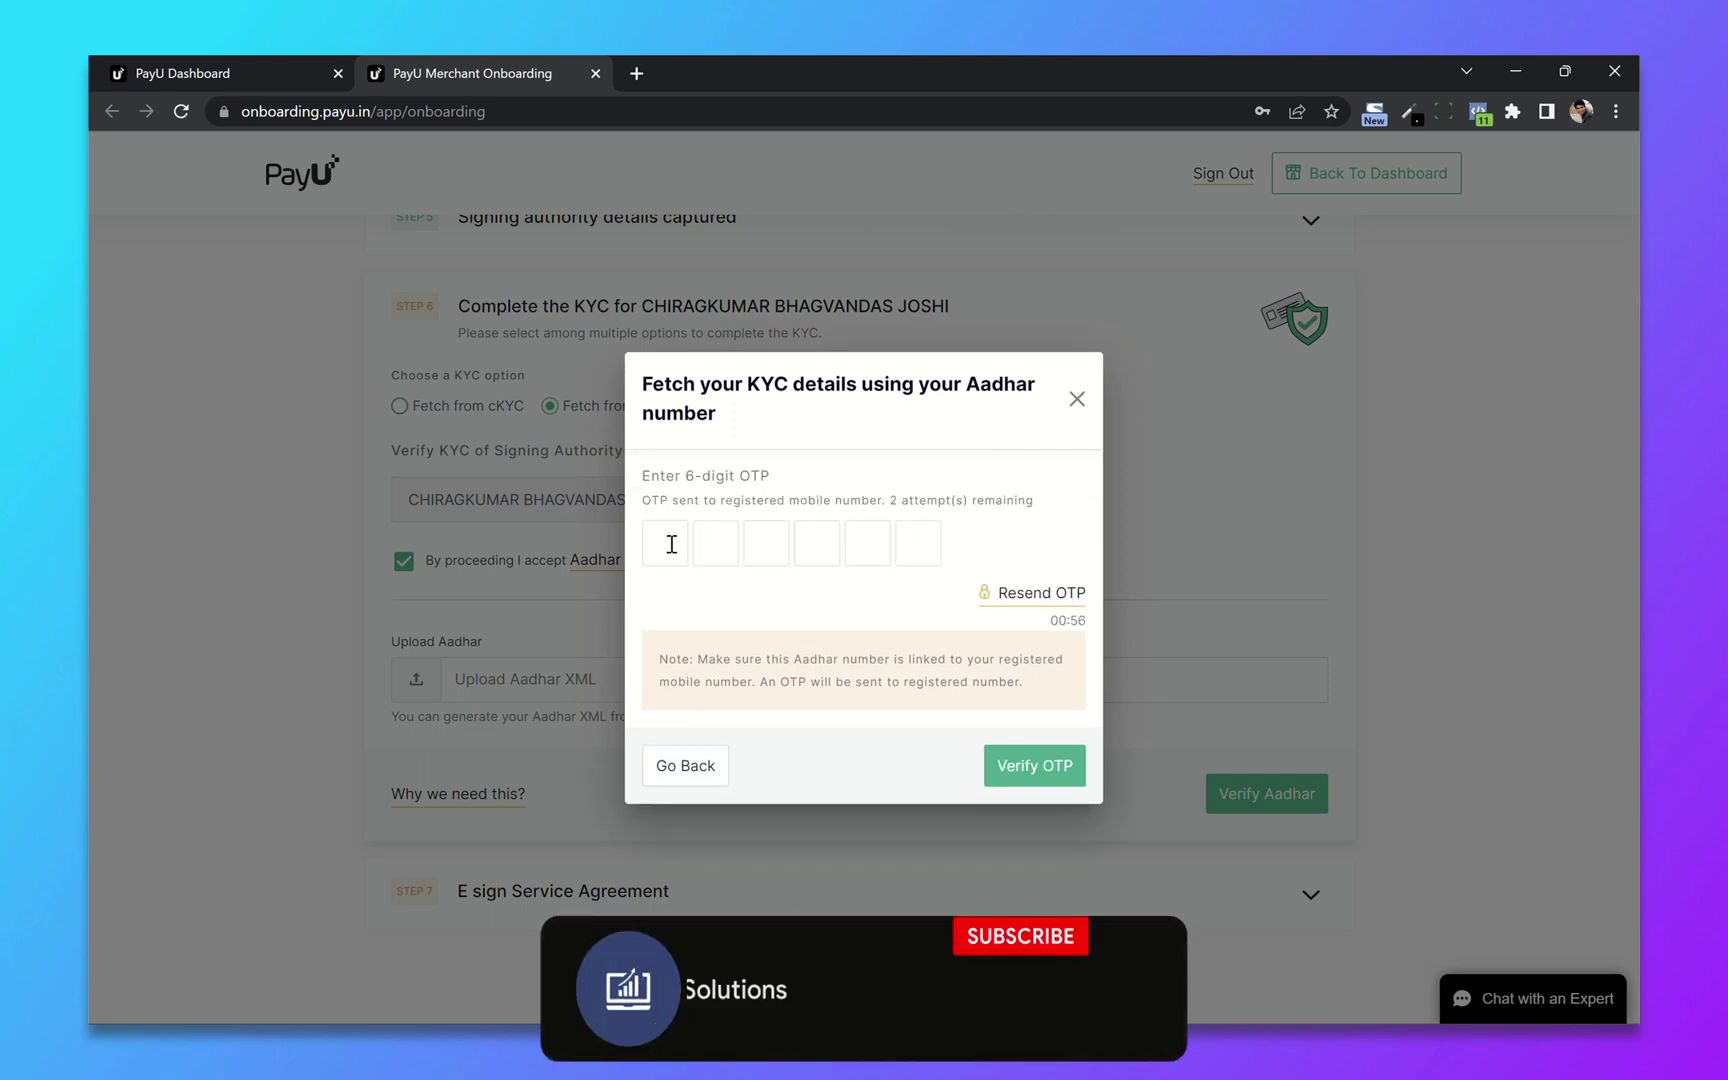
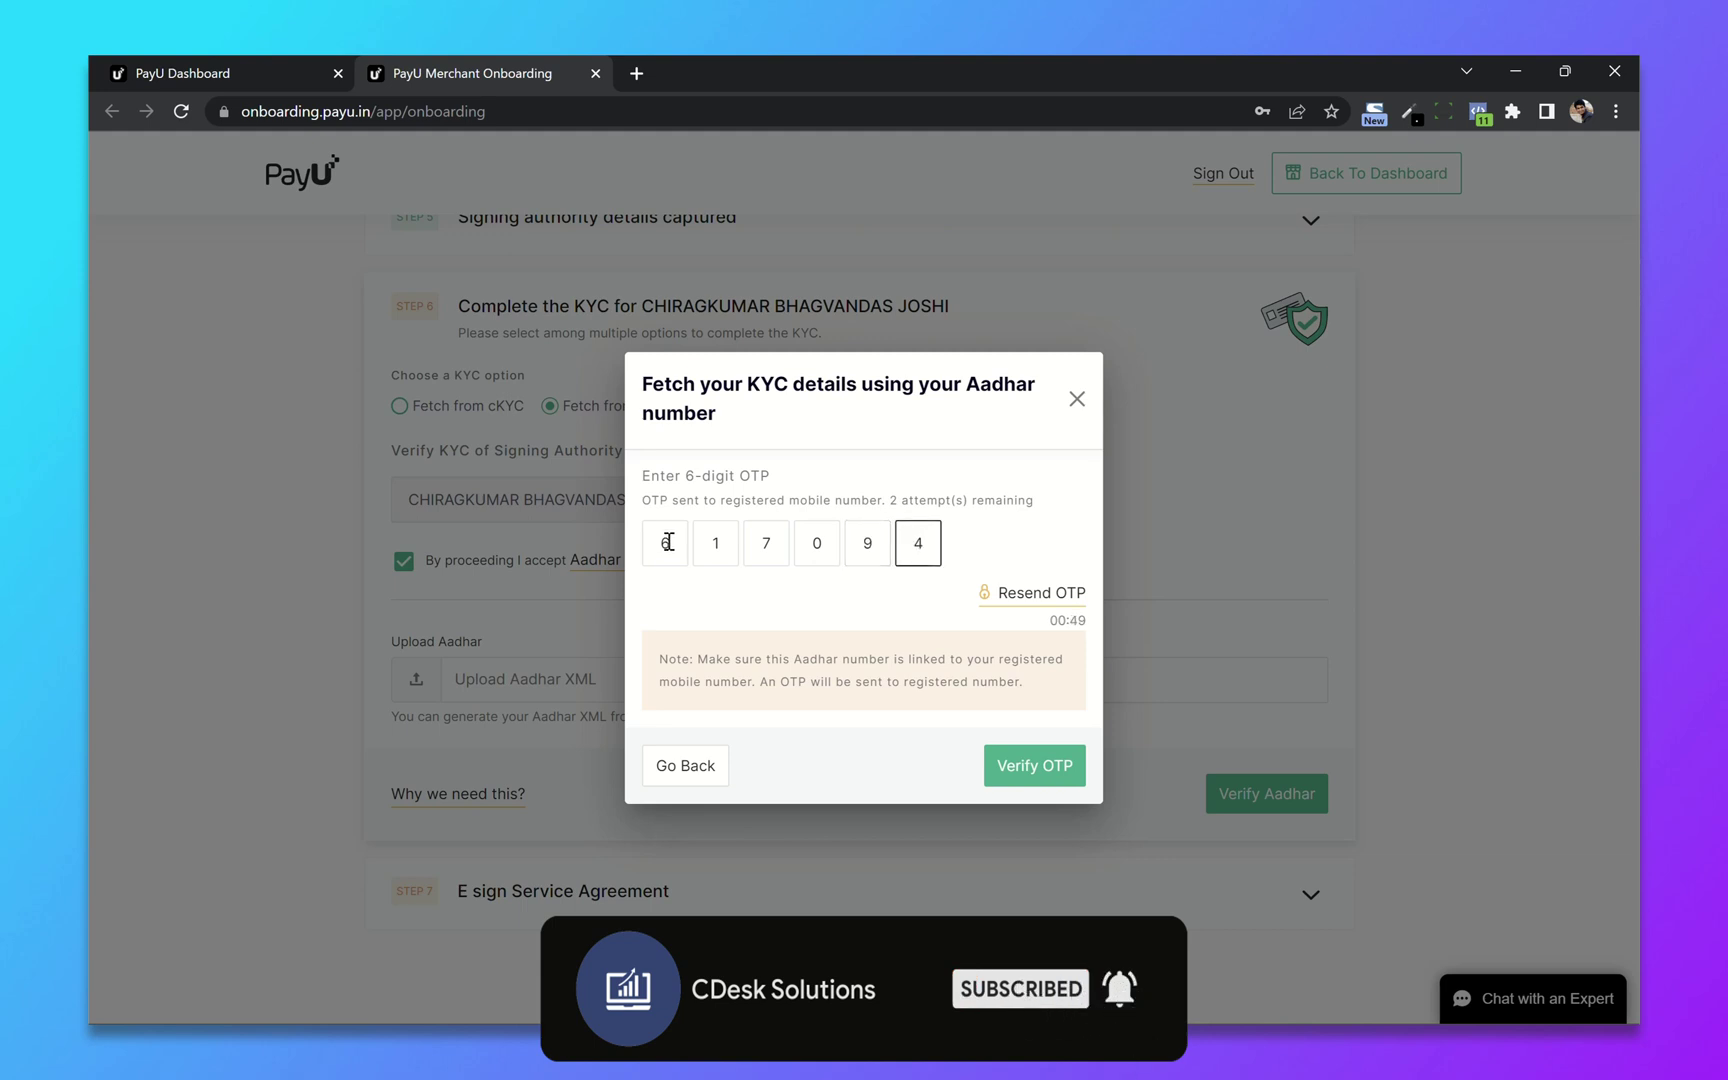
Enter and verify the Aadhaar OTP, then confirm the KYC address details.
click(1022, 768)
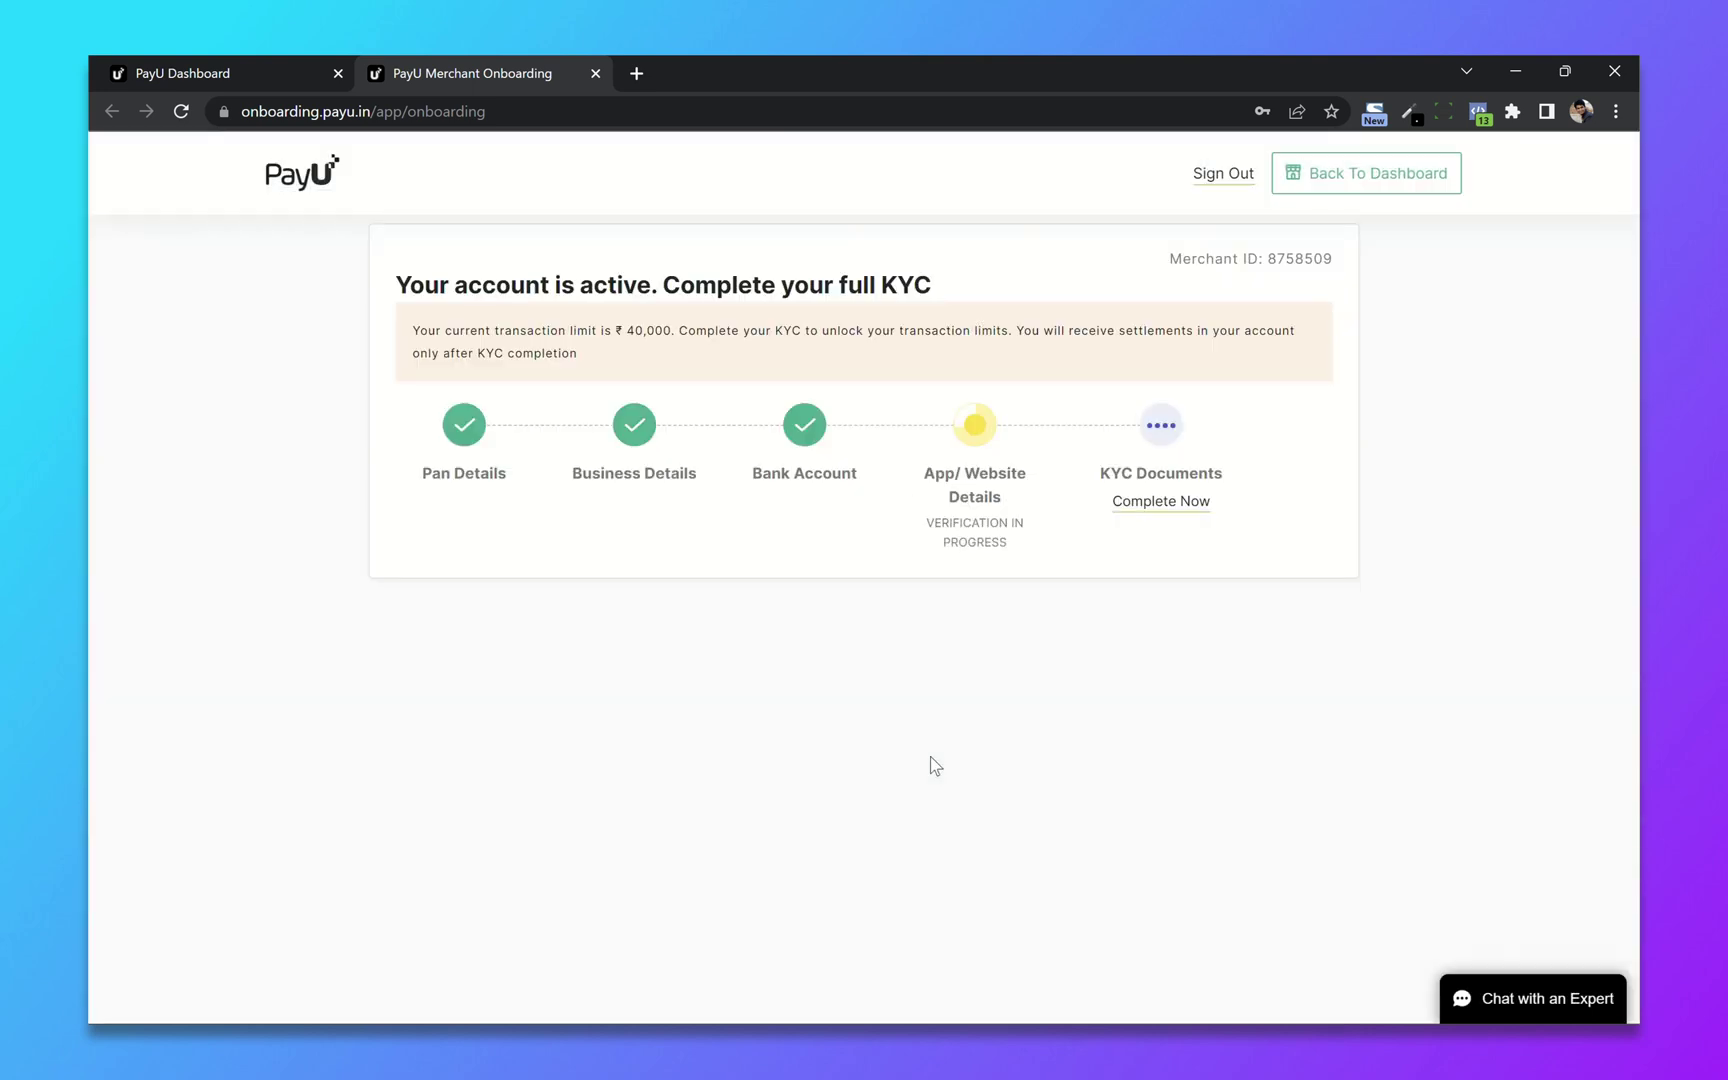
scroll(278, 516, down, 4)
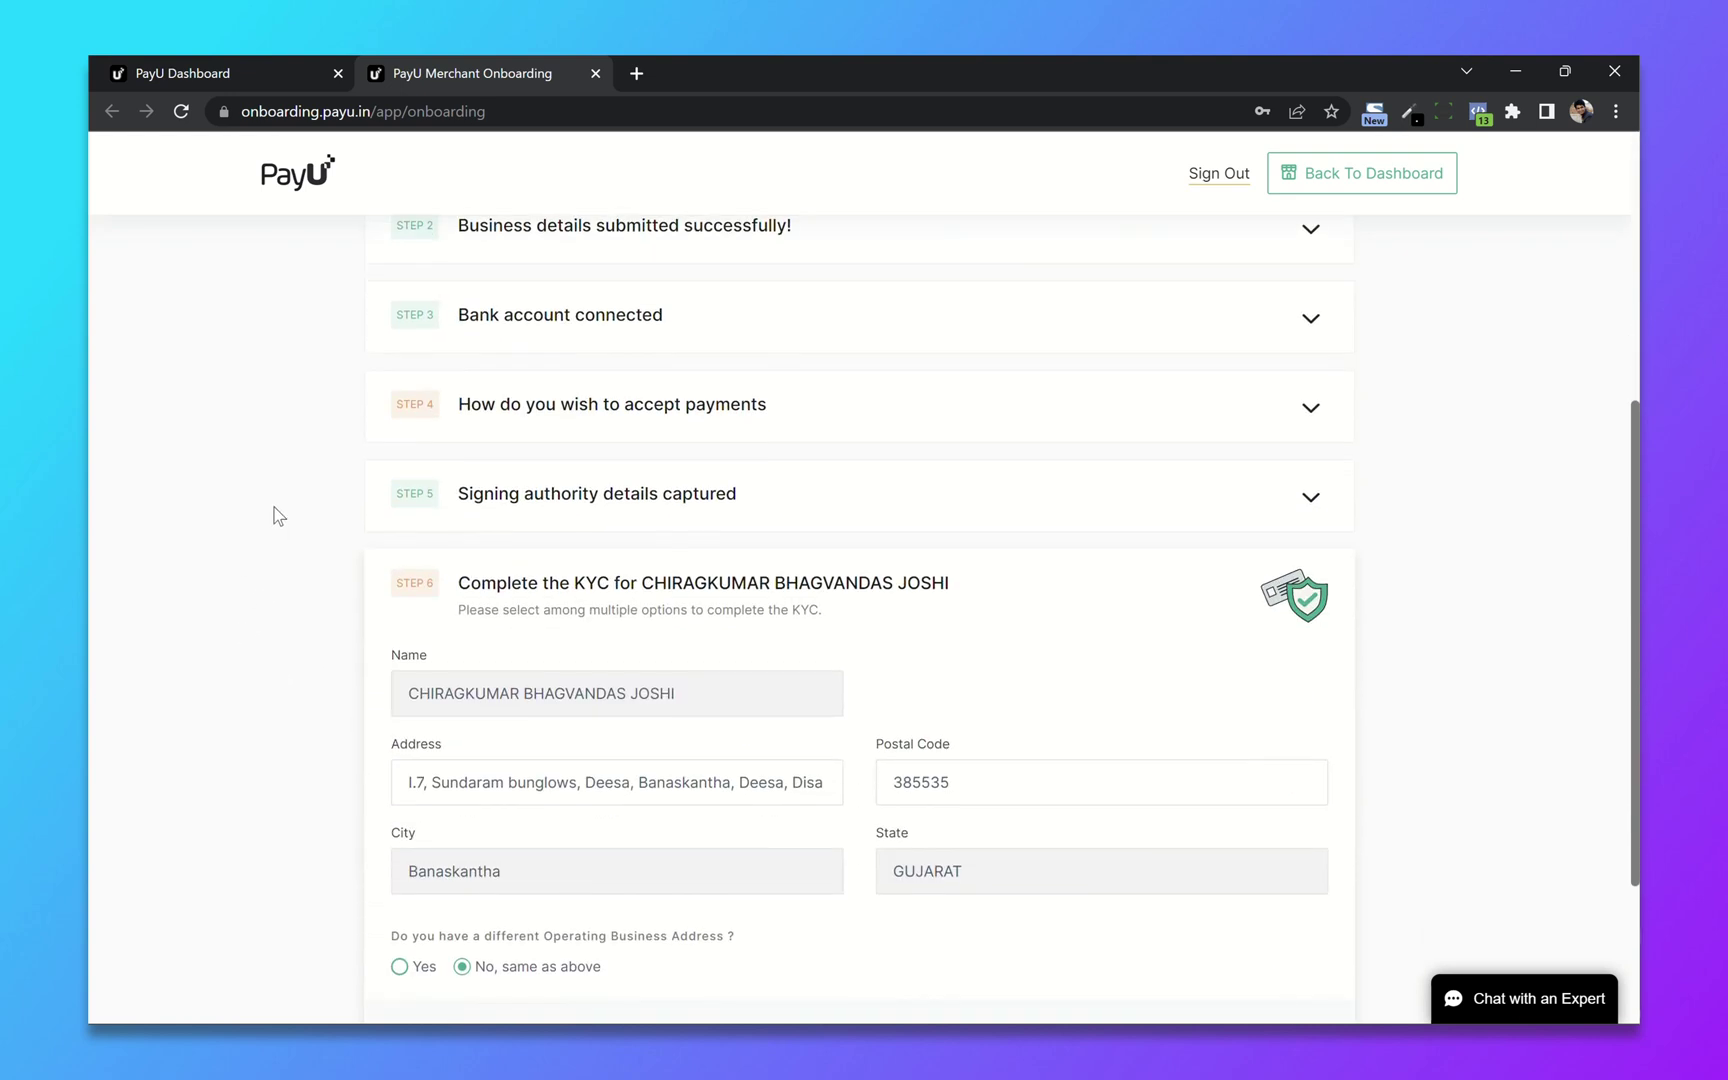
scroll(276, 515, down, 3)
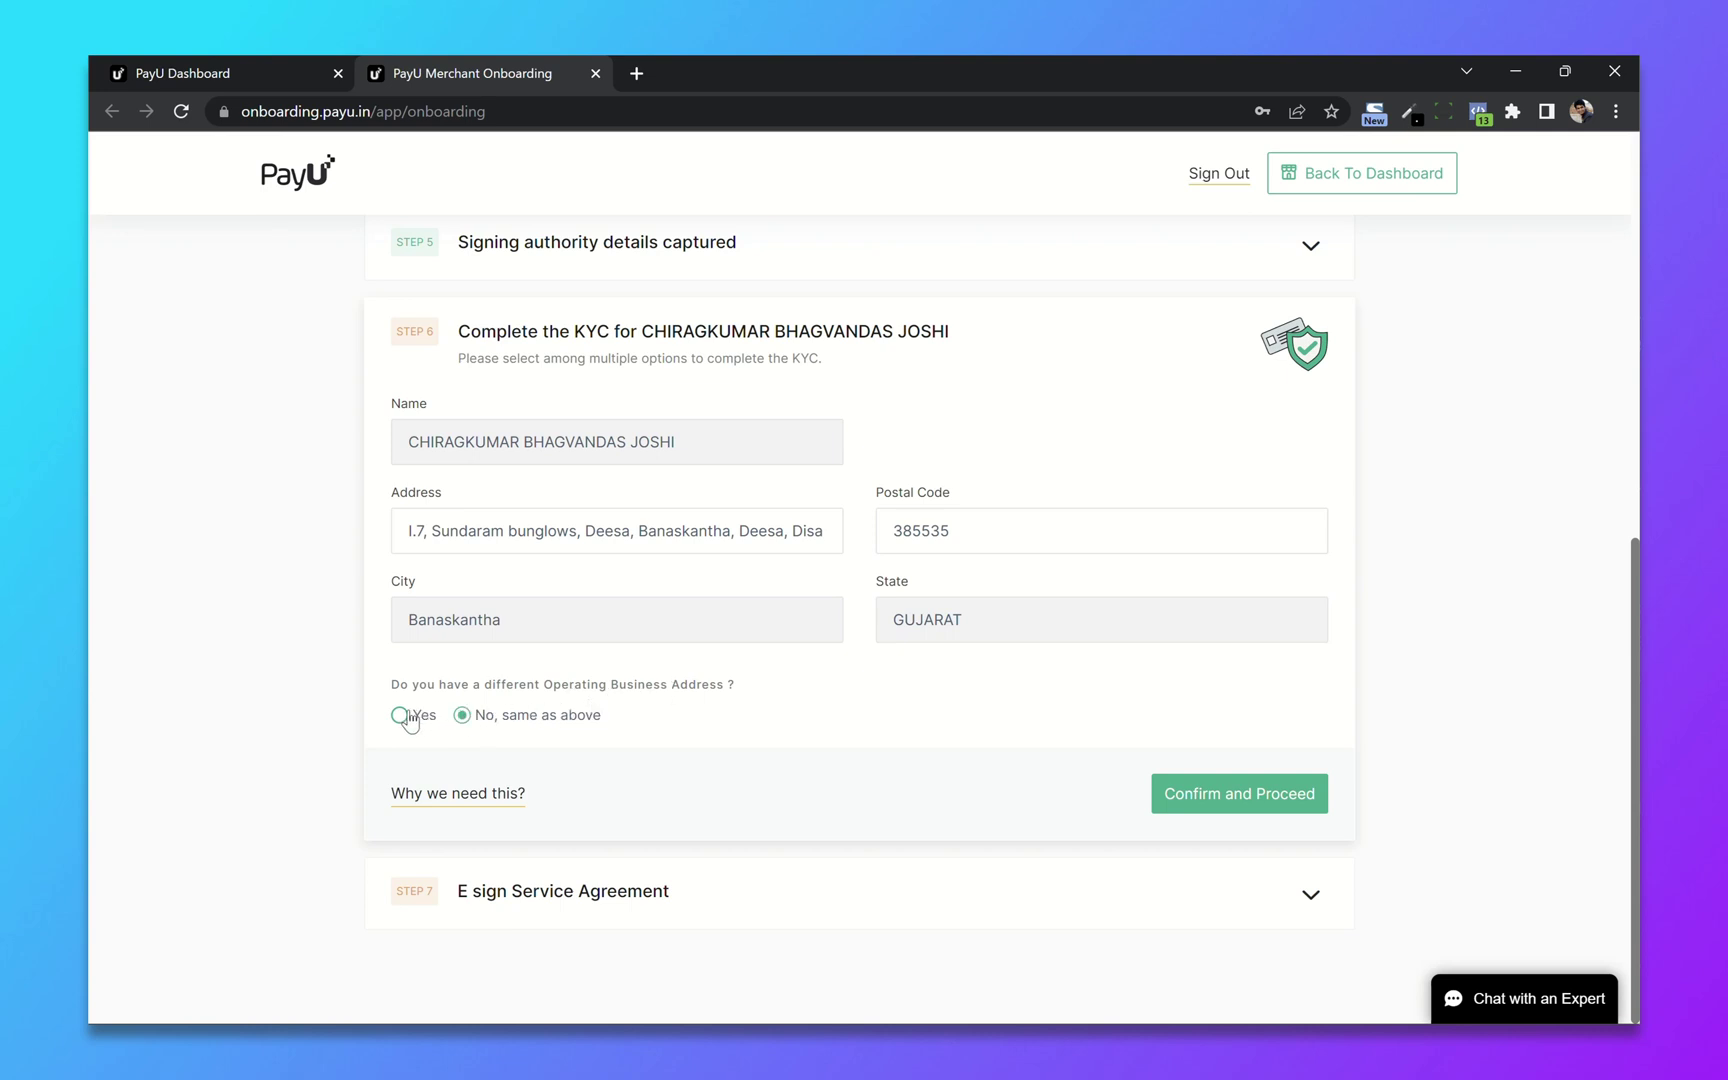
click(1284, 810)
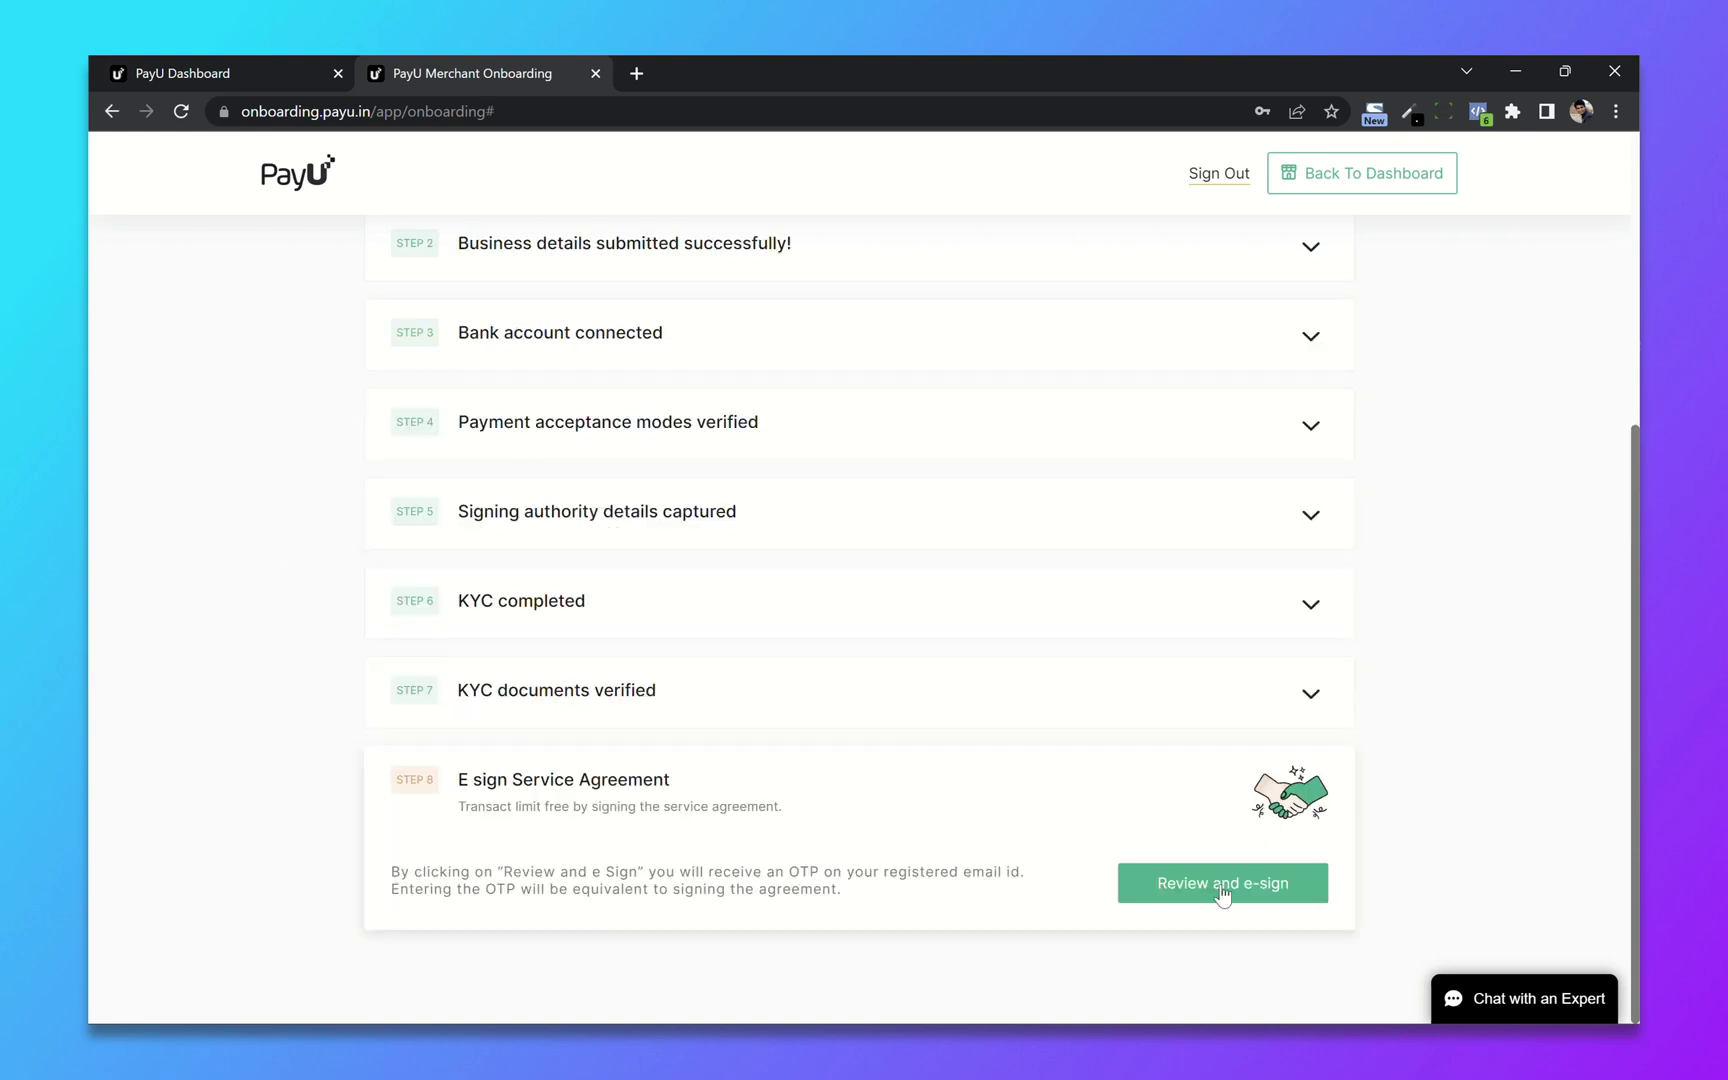
Open Review and e-sign, submit the emailed 4-digit OTP, and scroll through the agreement.
click(1223, 883)
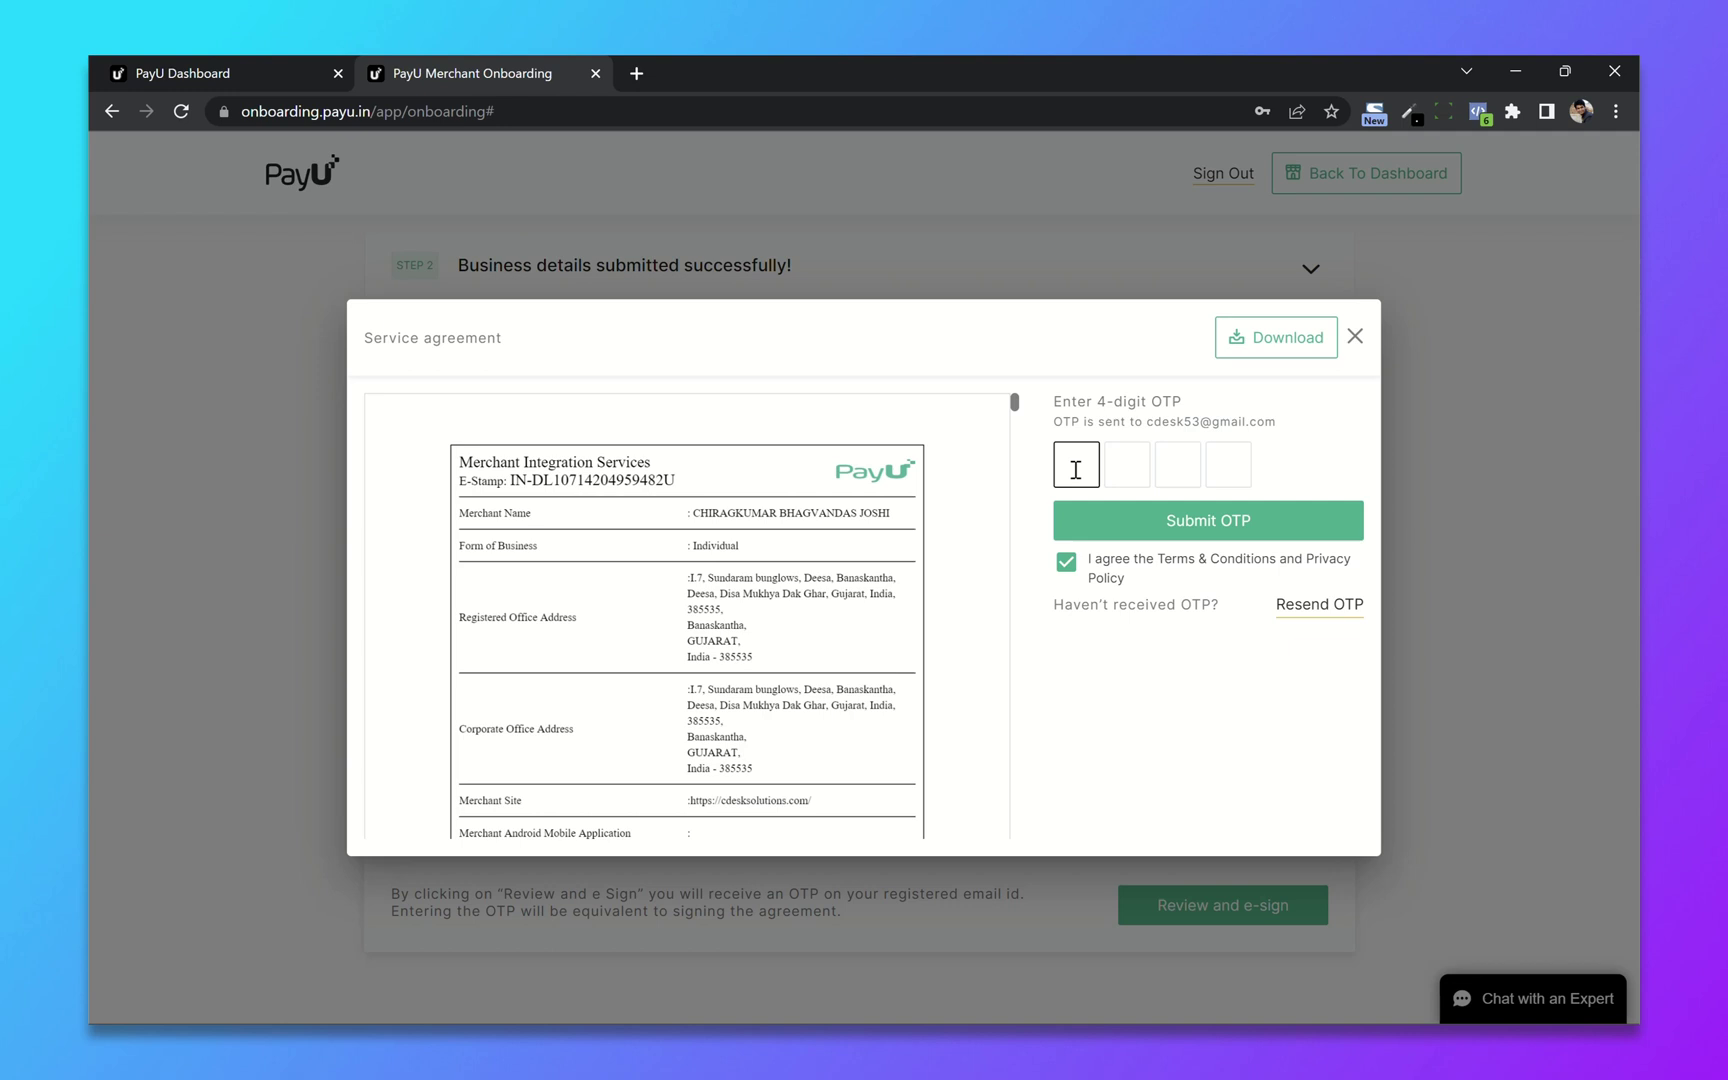
click(1236, 522)
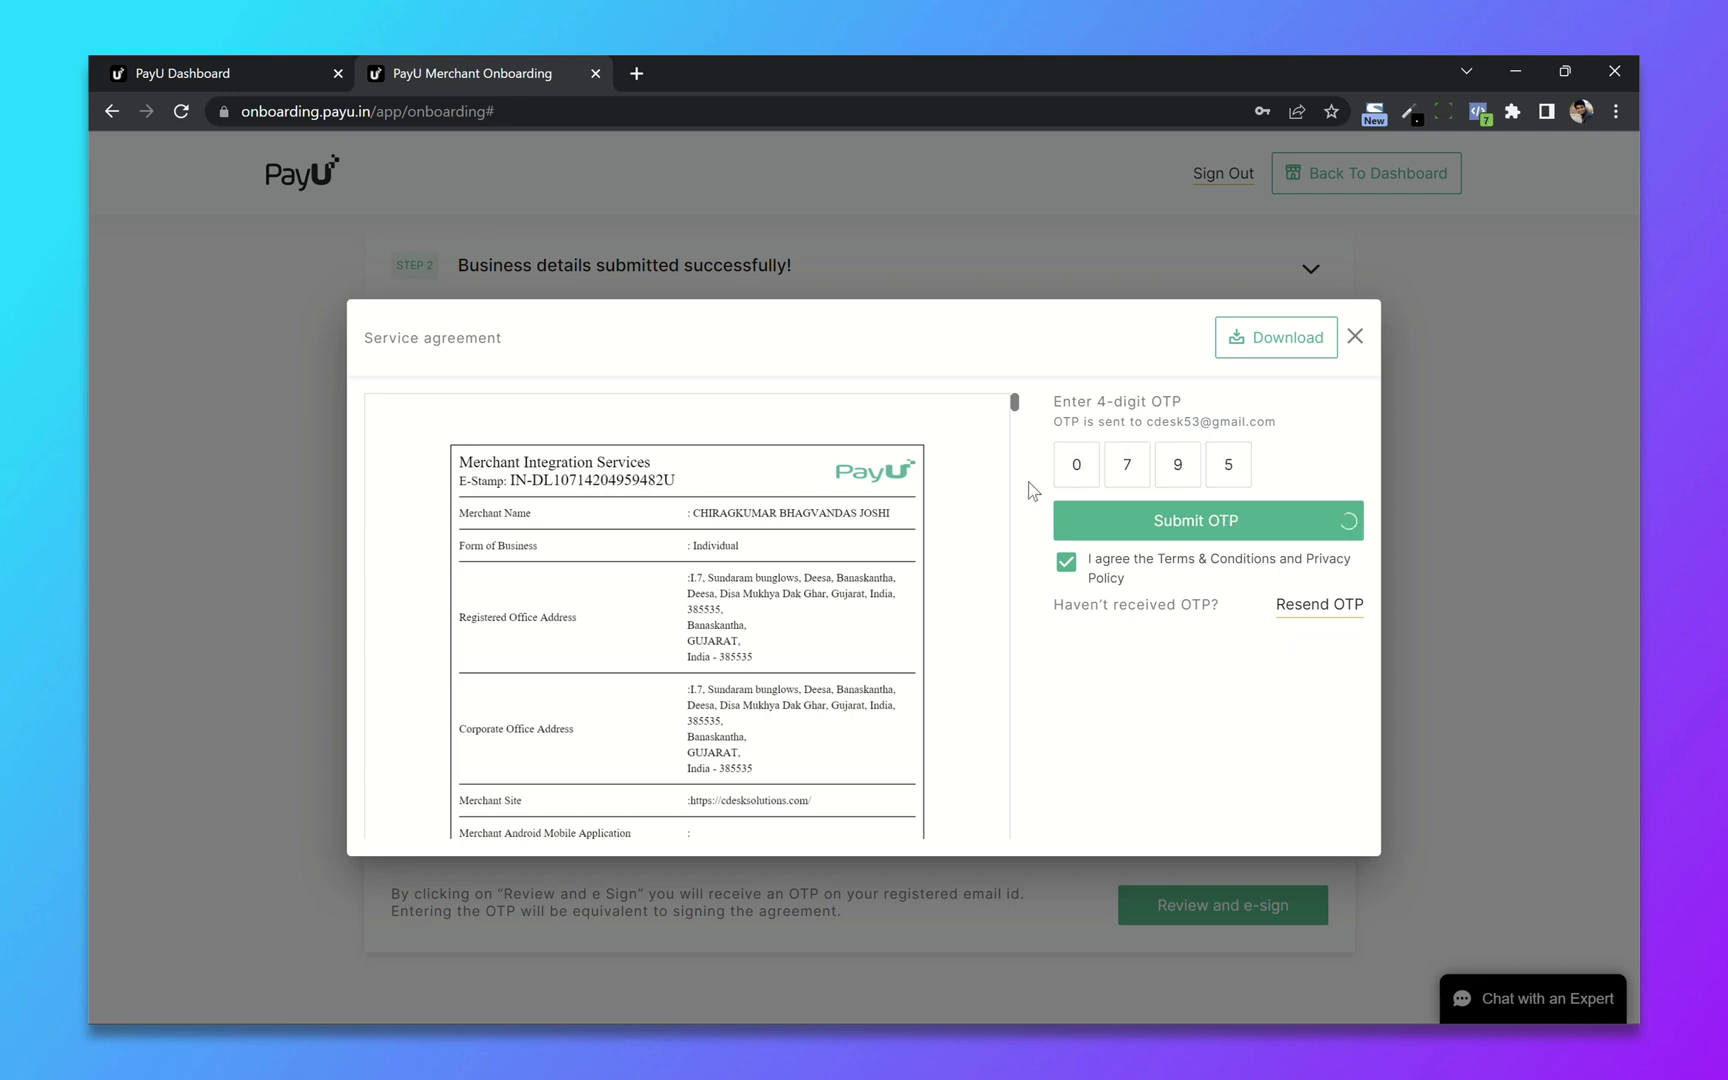
scroll(555, 548, down, 10)
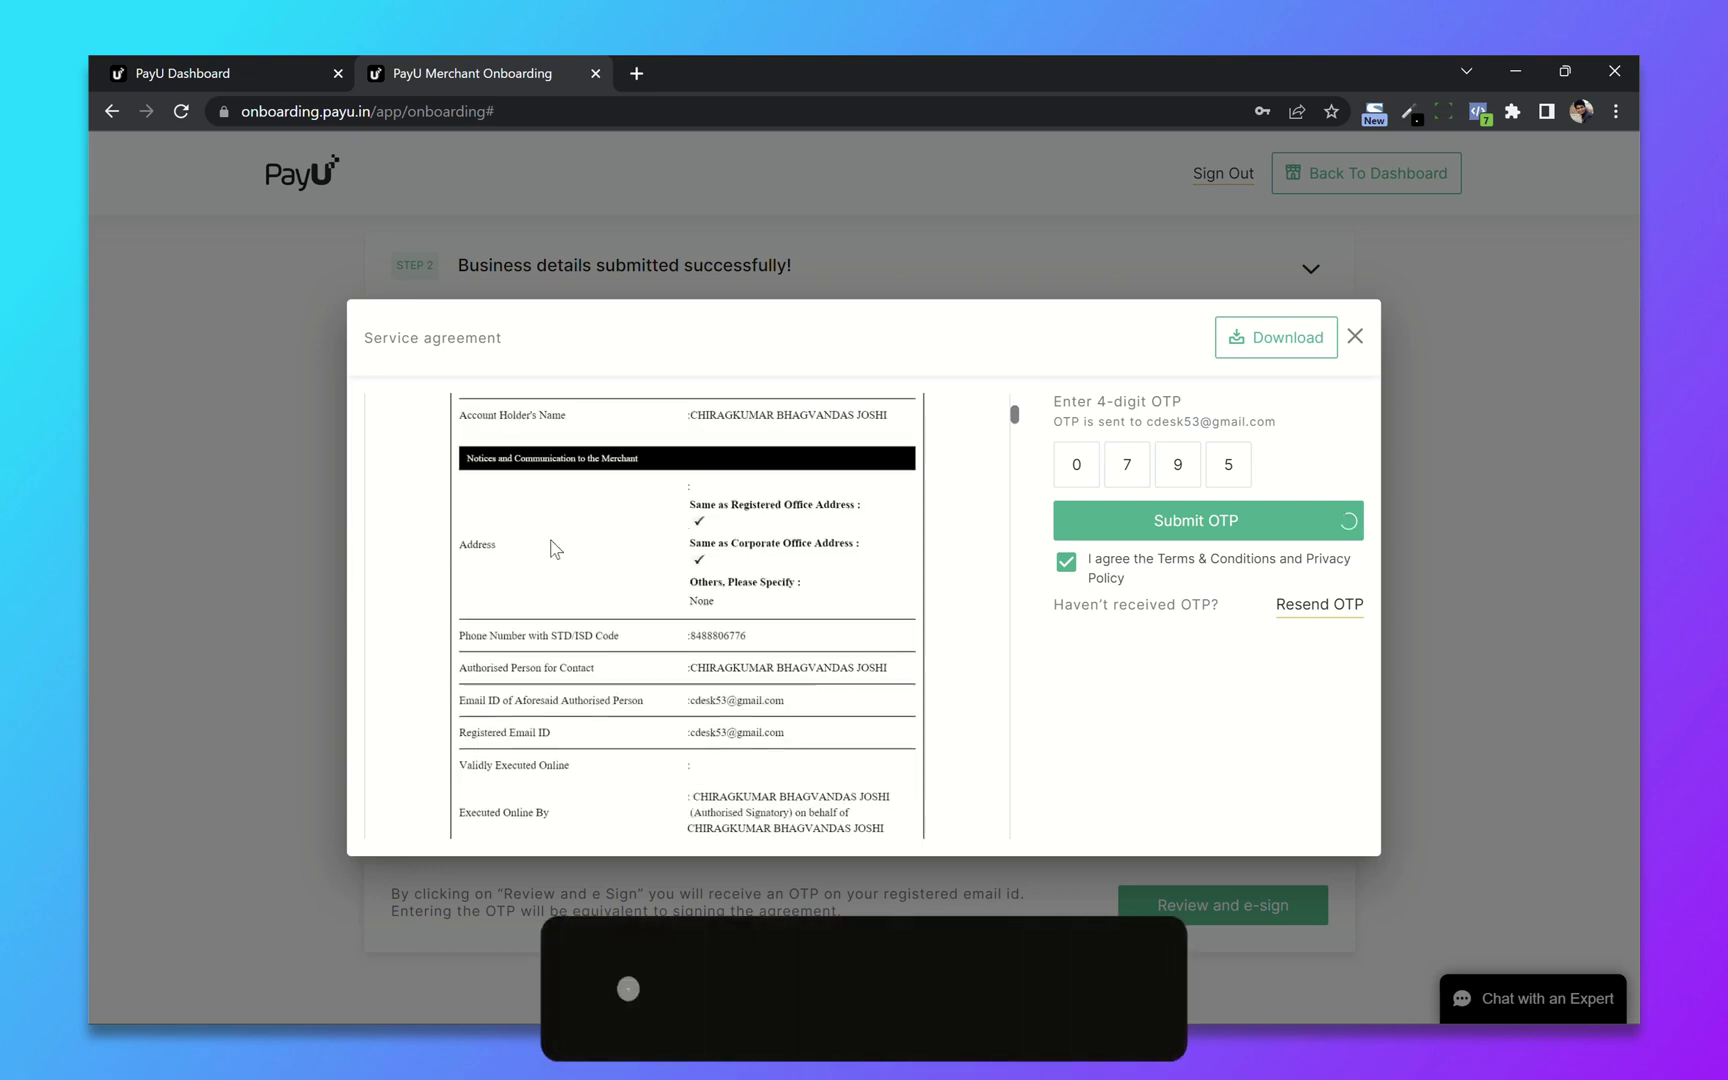
scroll(555, 548, down, 10)
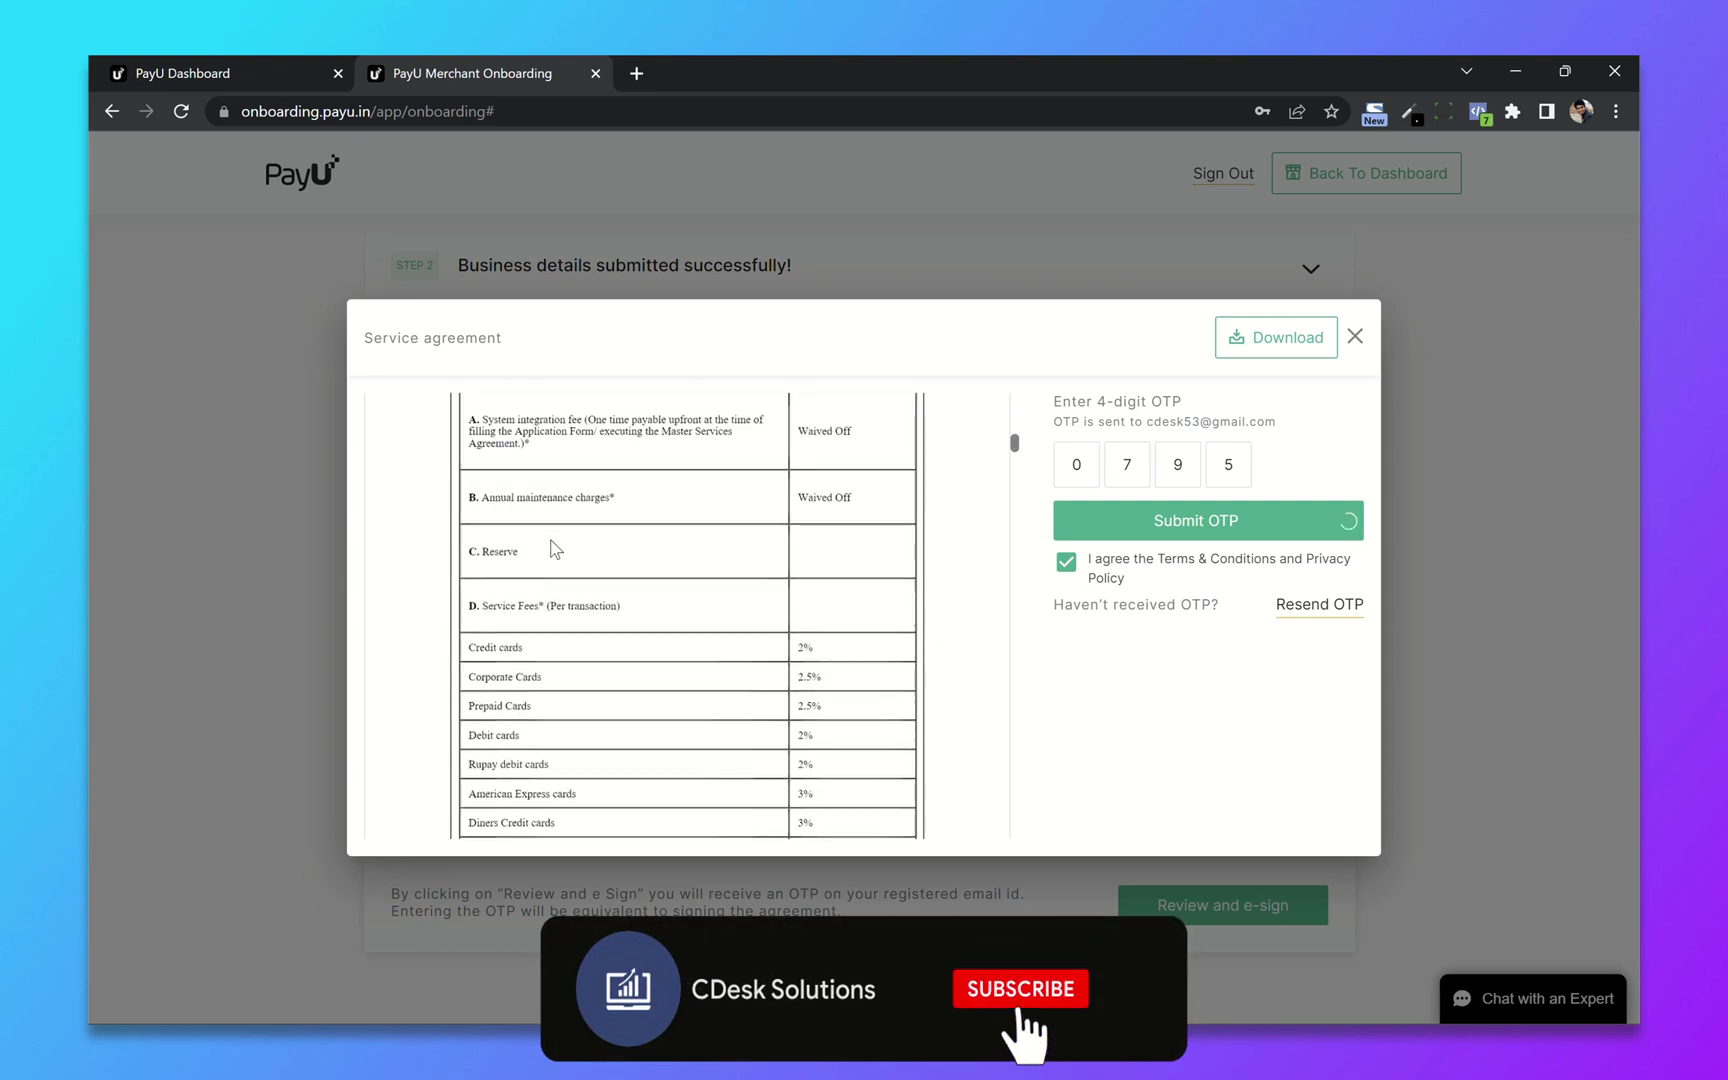
scroll(555, 548, down, 5)
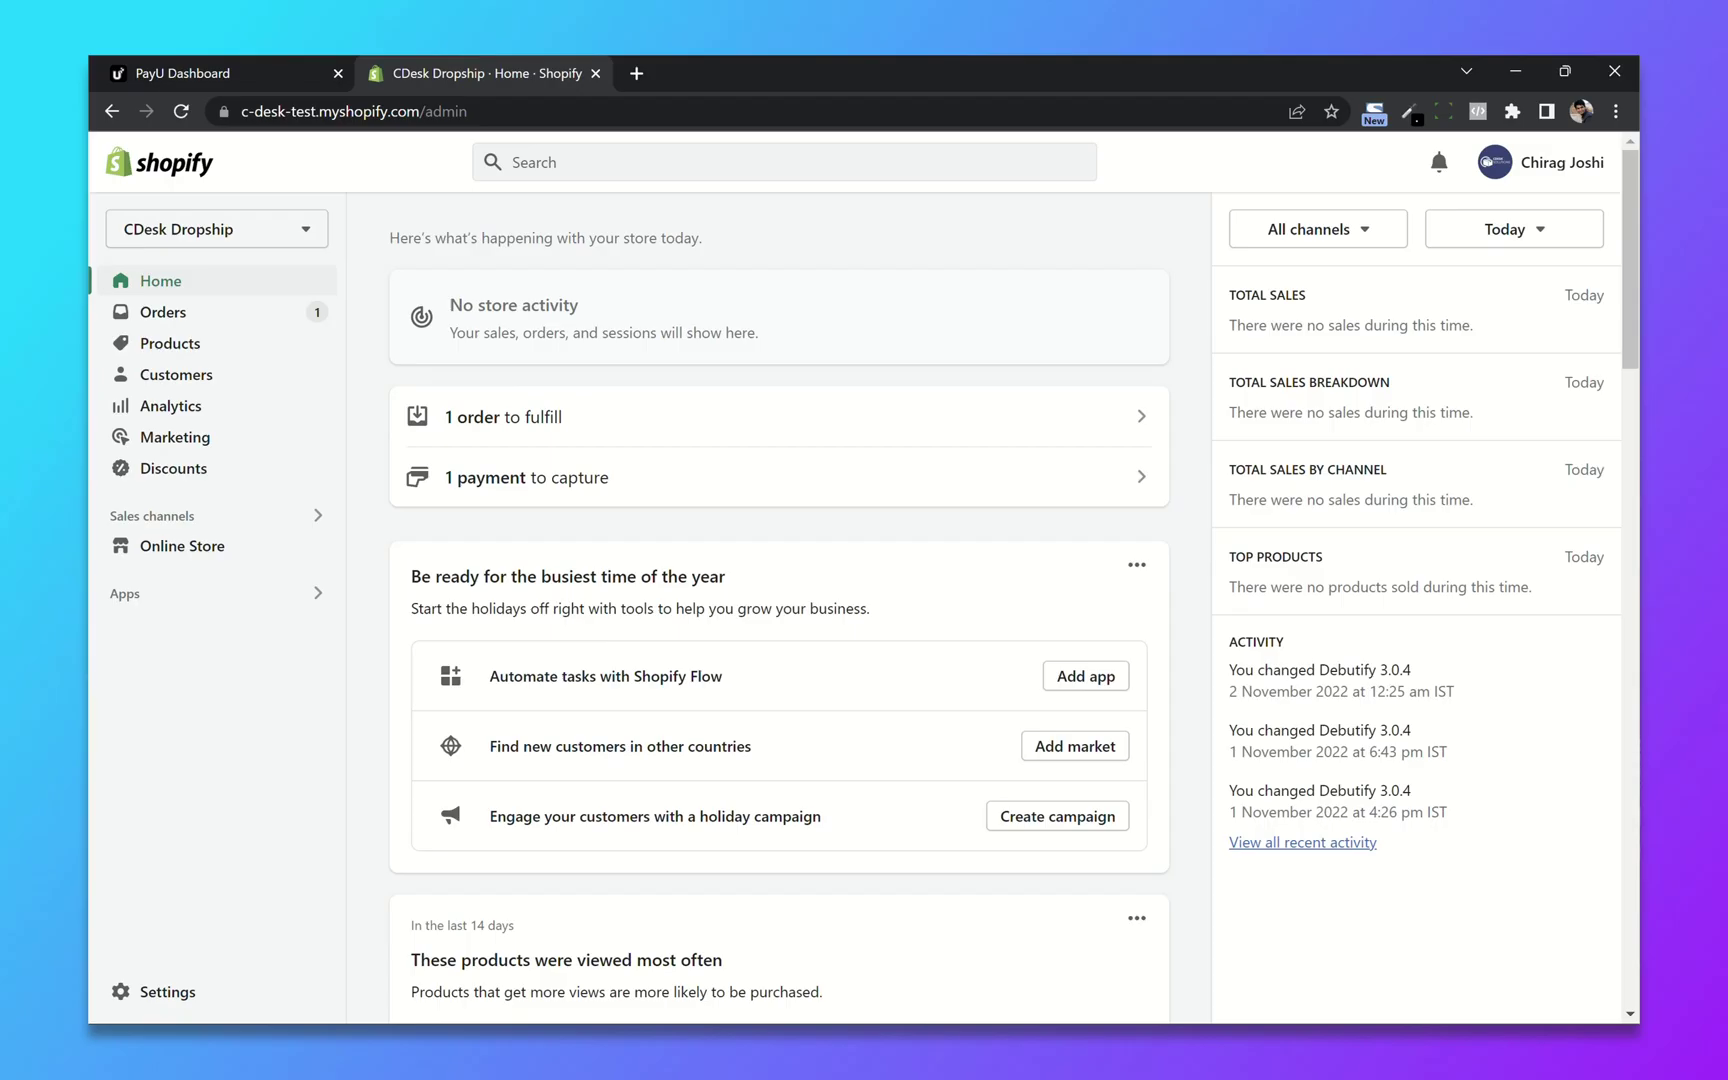
In Shopify payment settings, find the 'payu' third-party provider and open PayU Money setup.
click(163, 991)
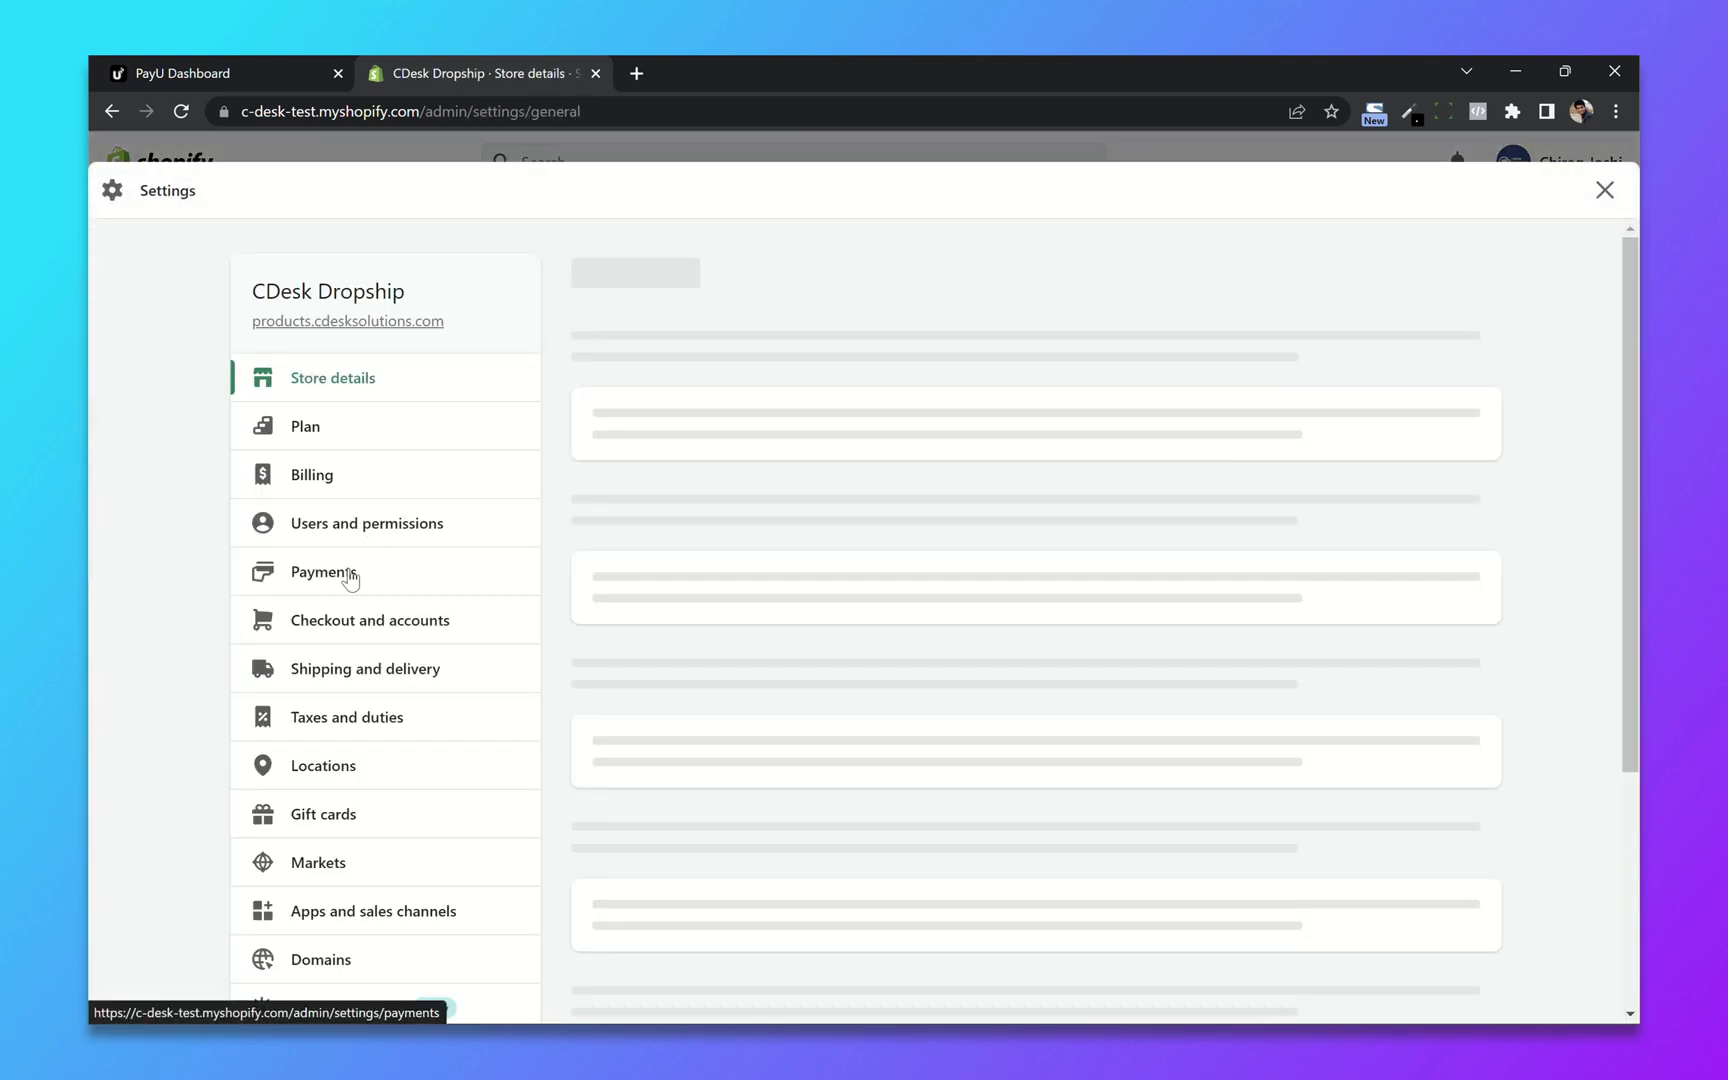
click(350, 576)
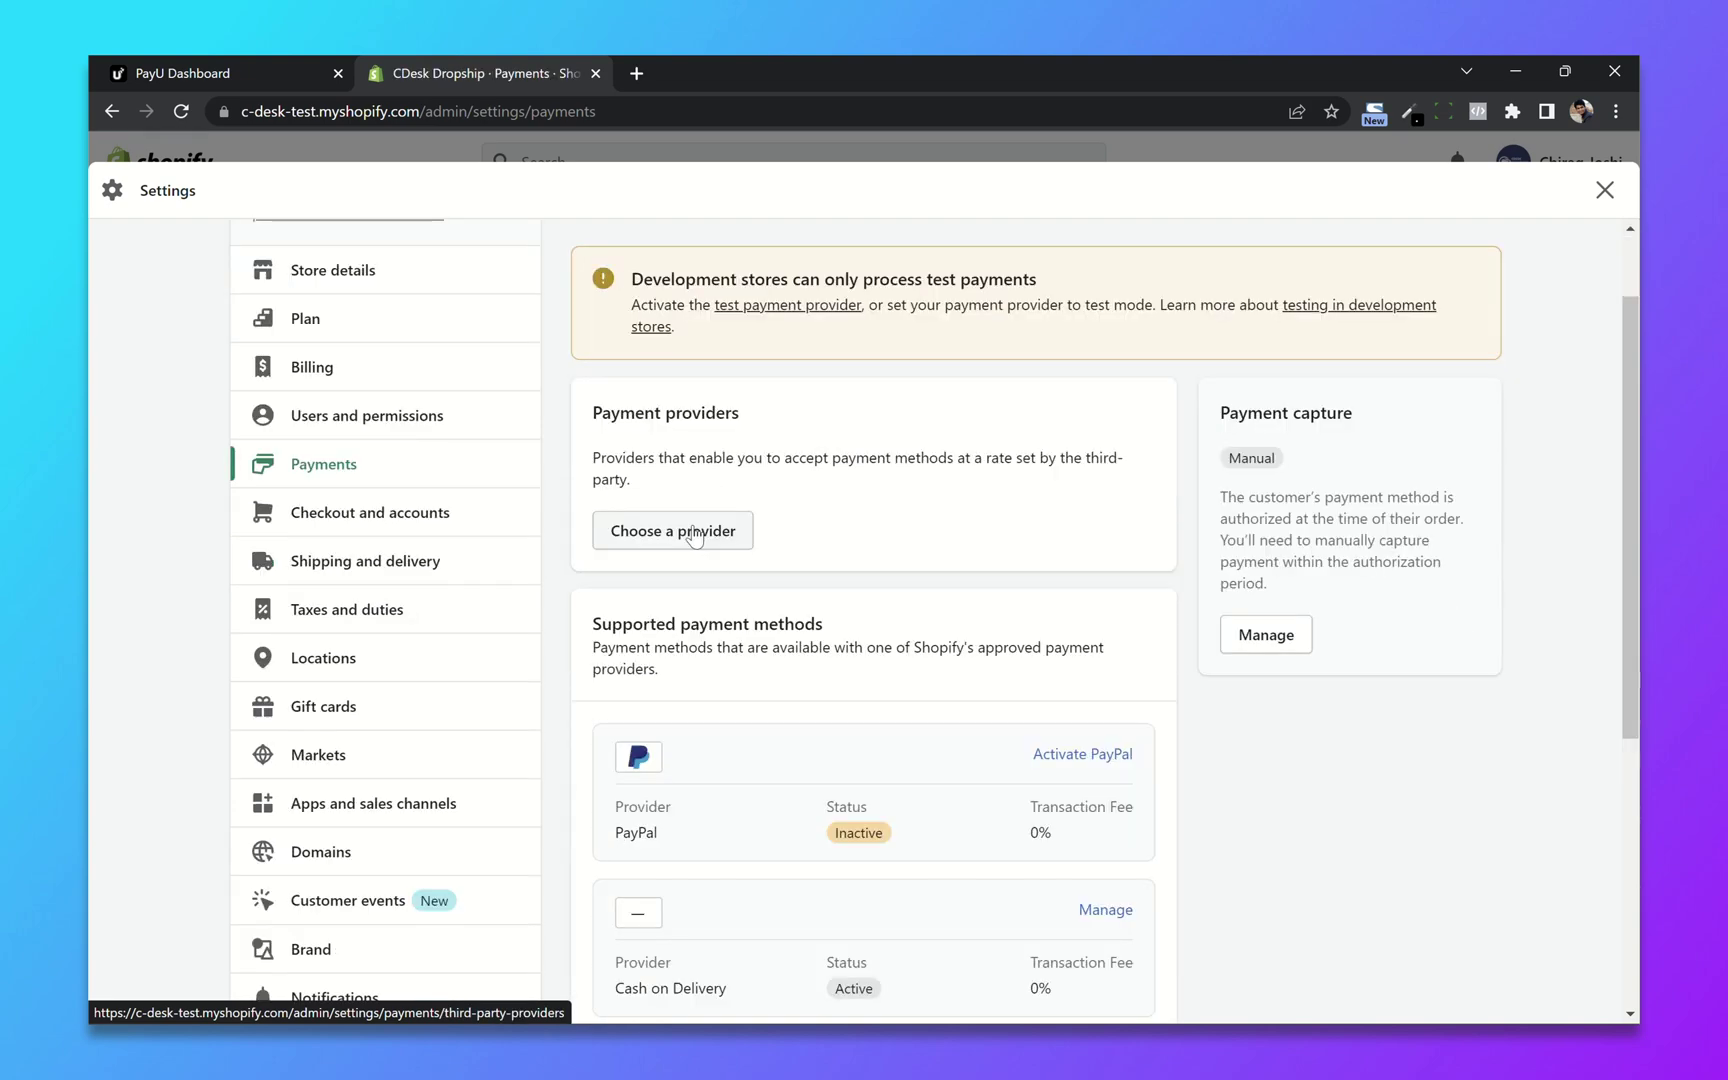
click(690, 533)
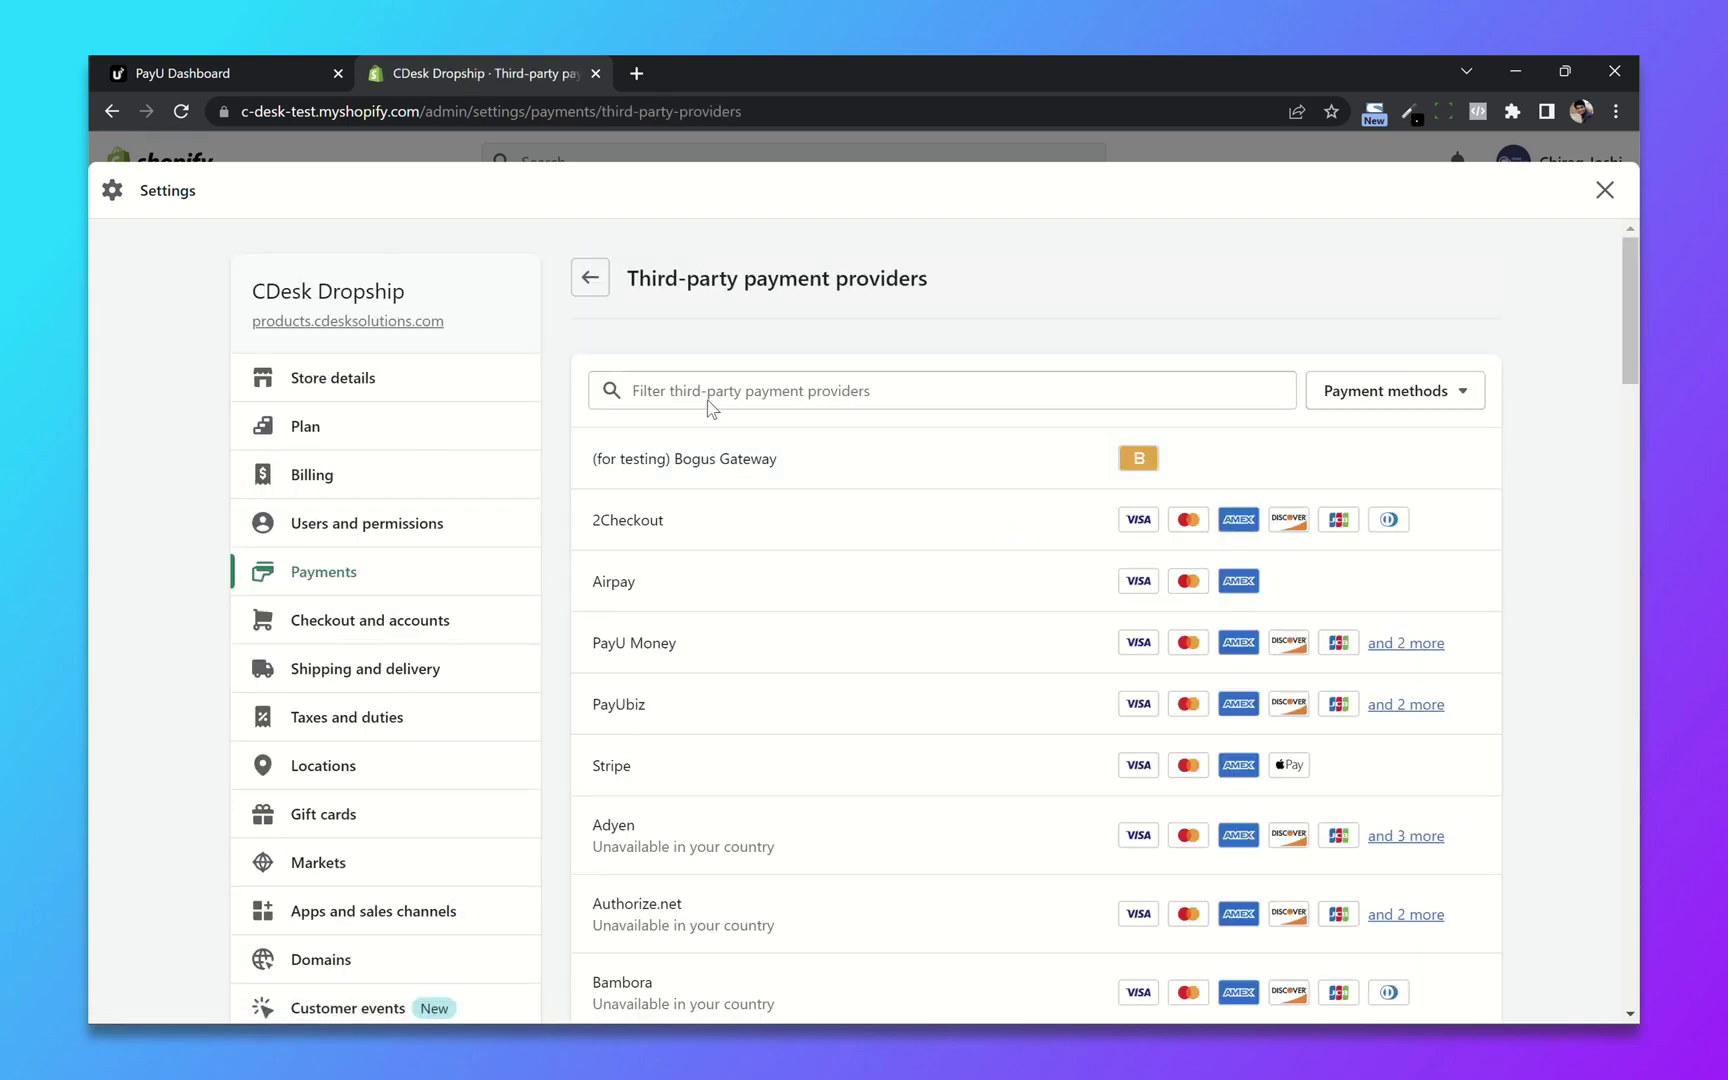
click(708, 400)
text(pay)
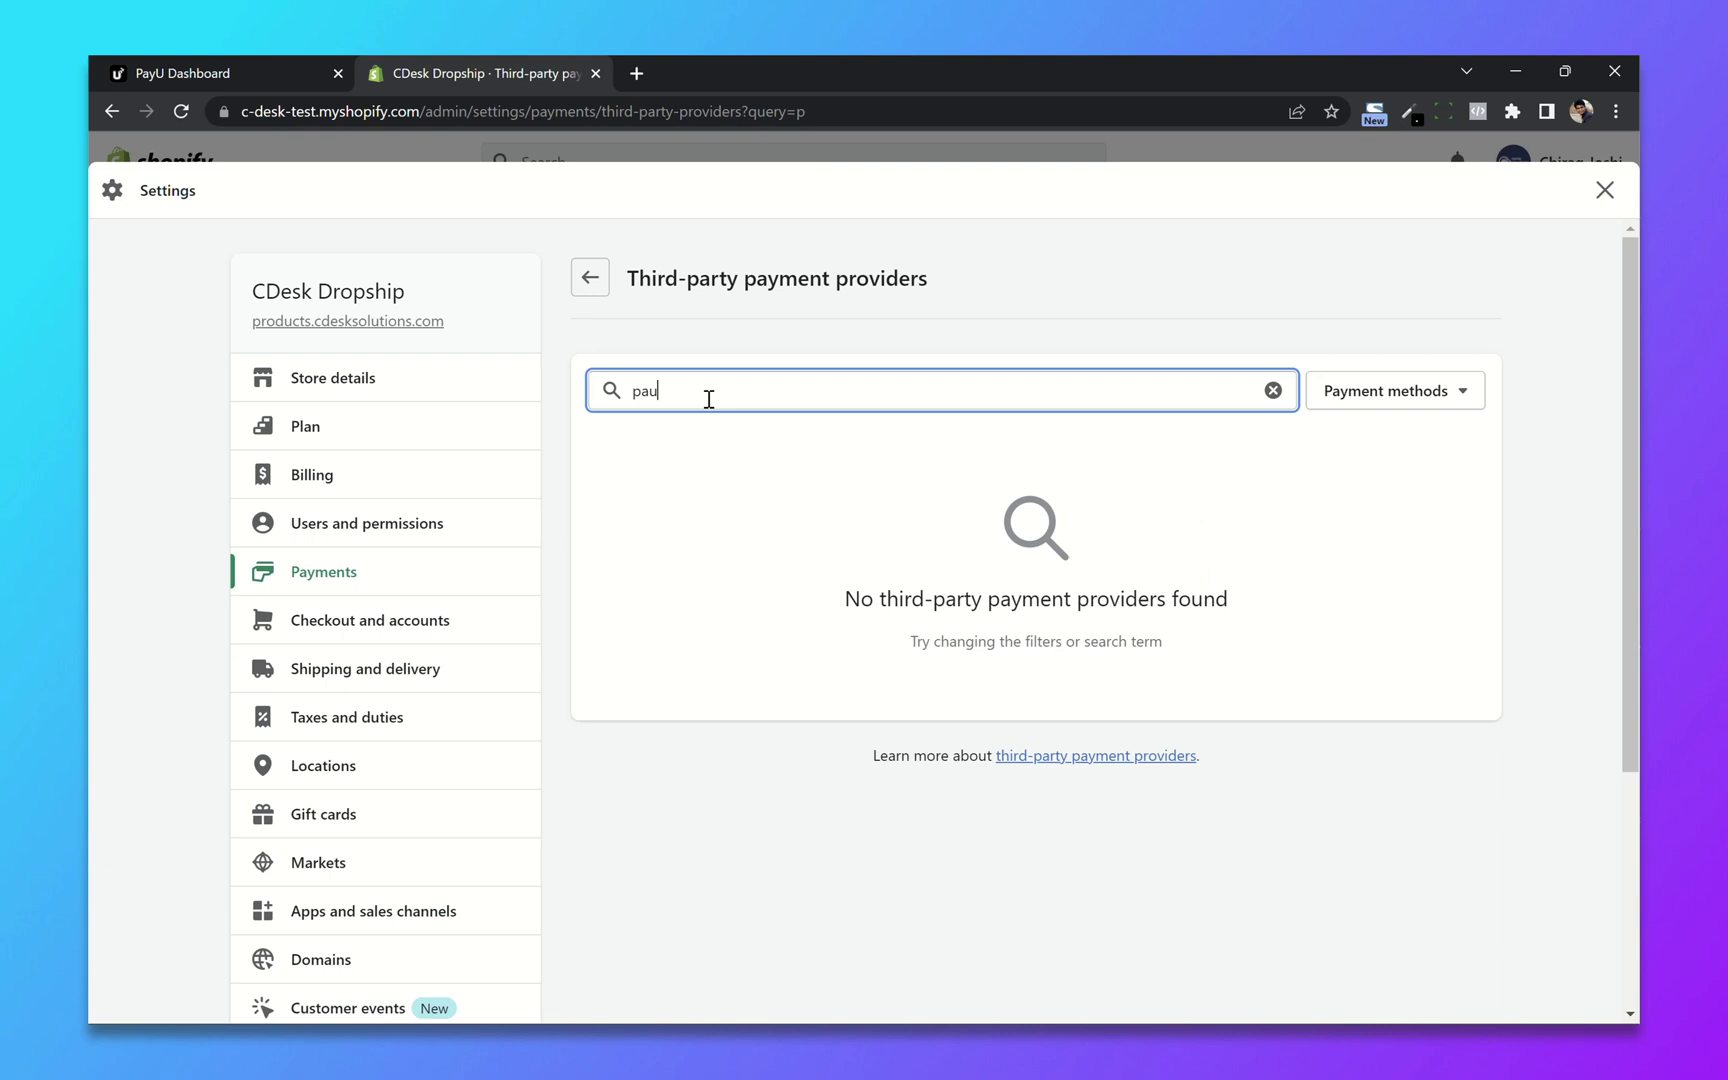
key(BackSpace)
text(yu)
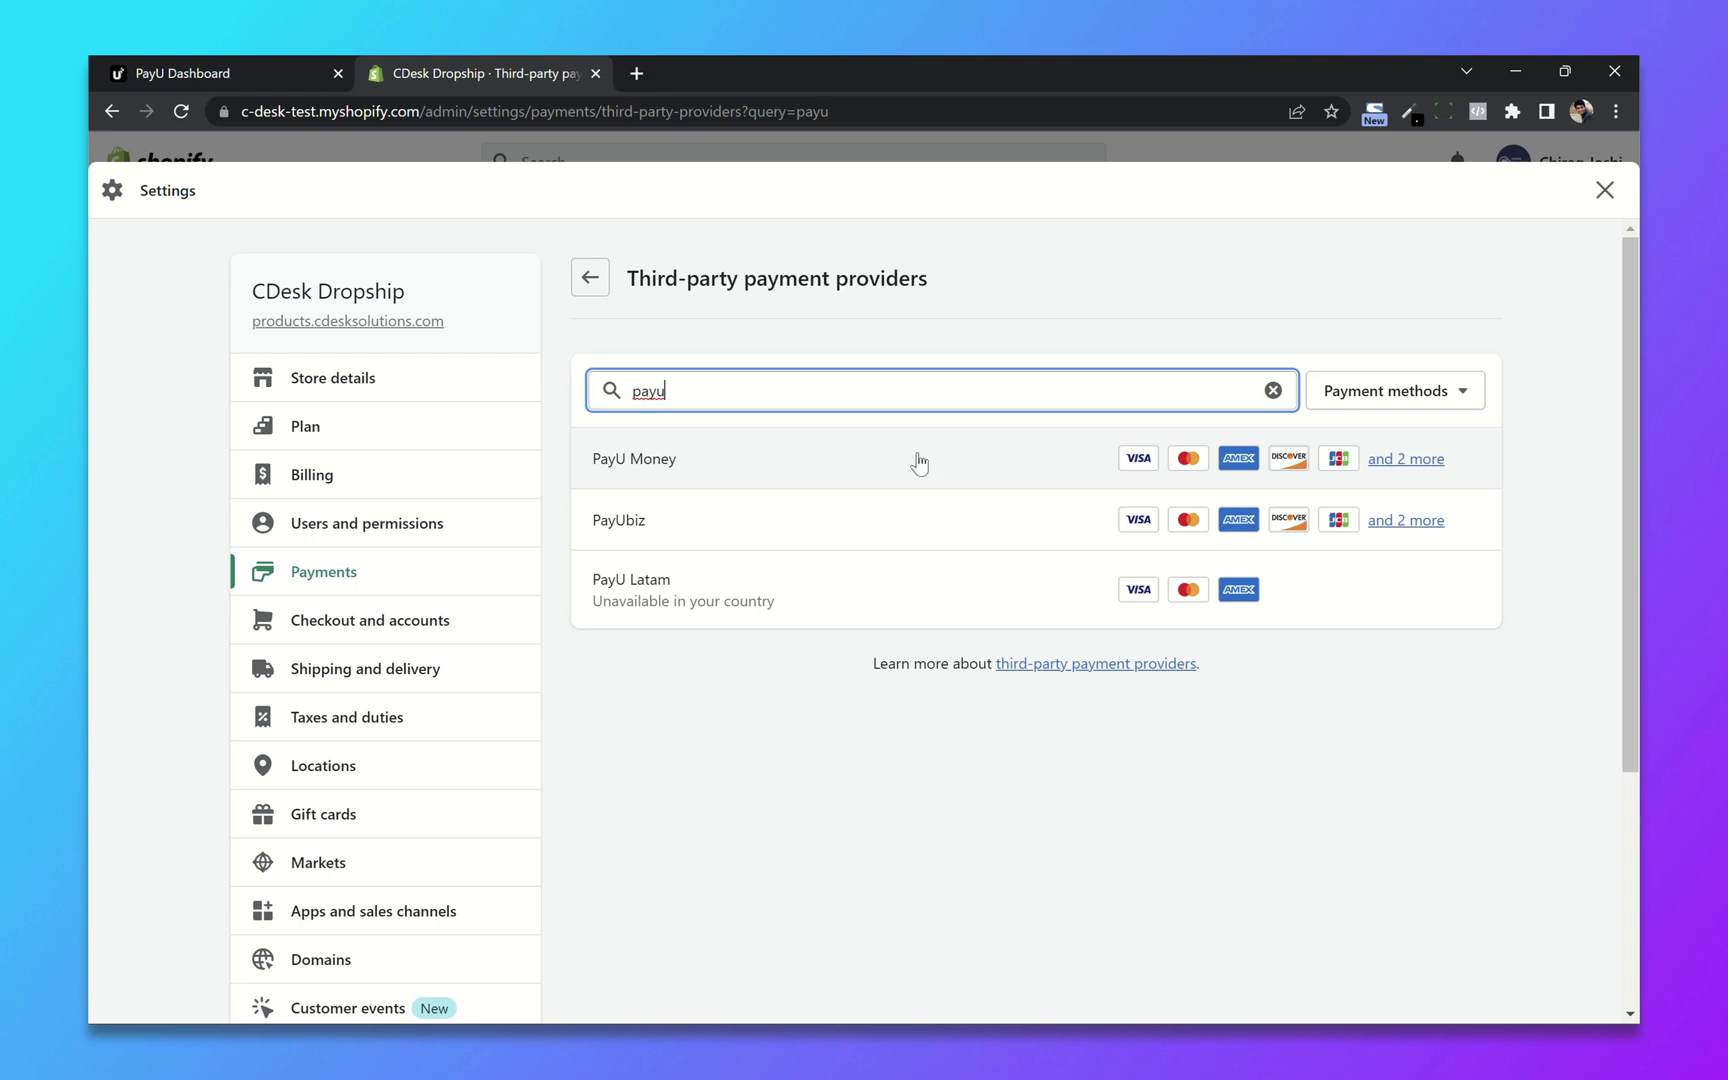
click(1018, 461)
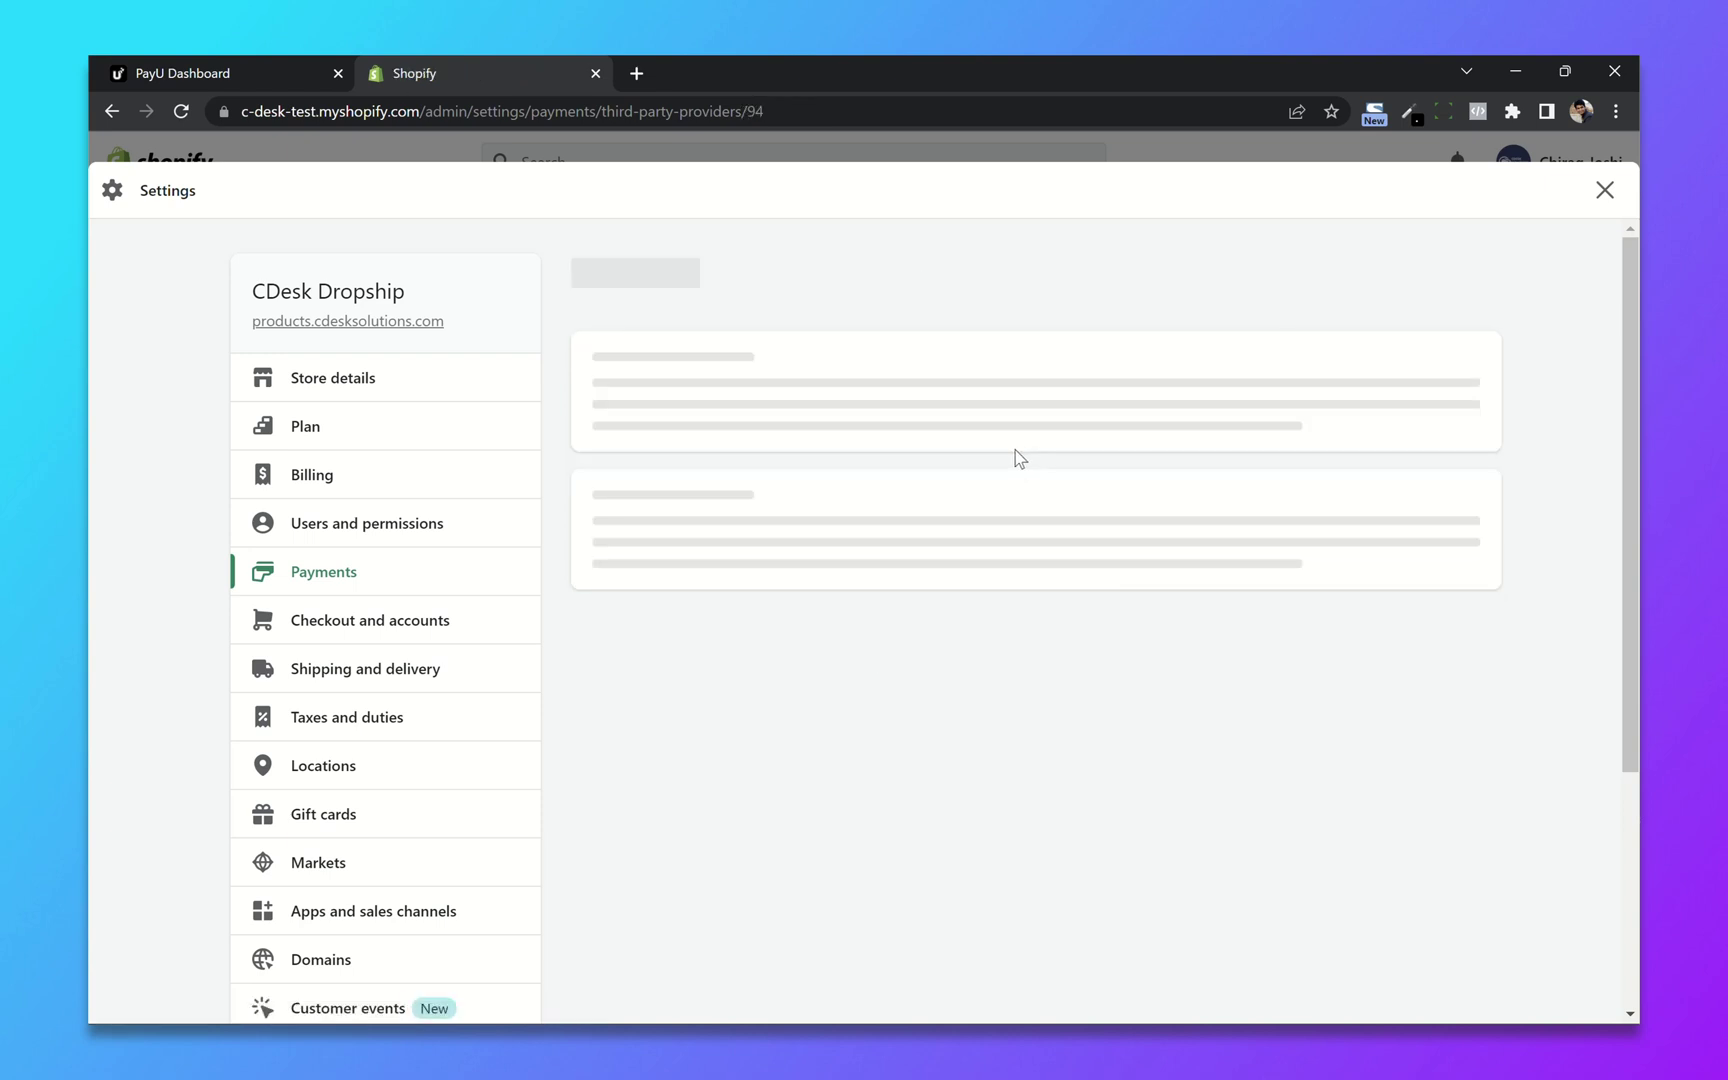
Check the empty Merchant Key and Salt fields, then switch to the PayU dashboard tab.
scroll(625, 521, down, 4)
scroll(621, 514, down, 1)
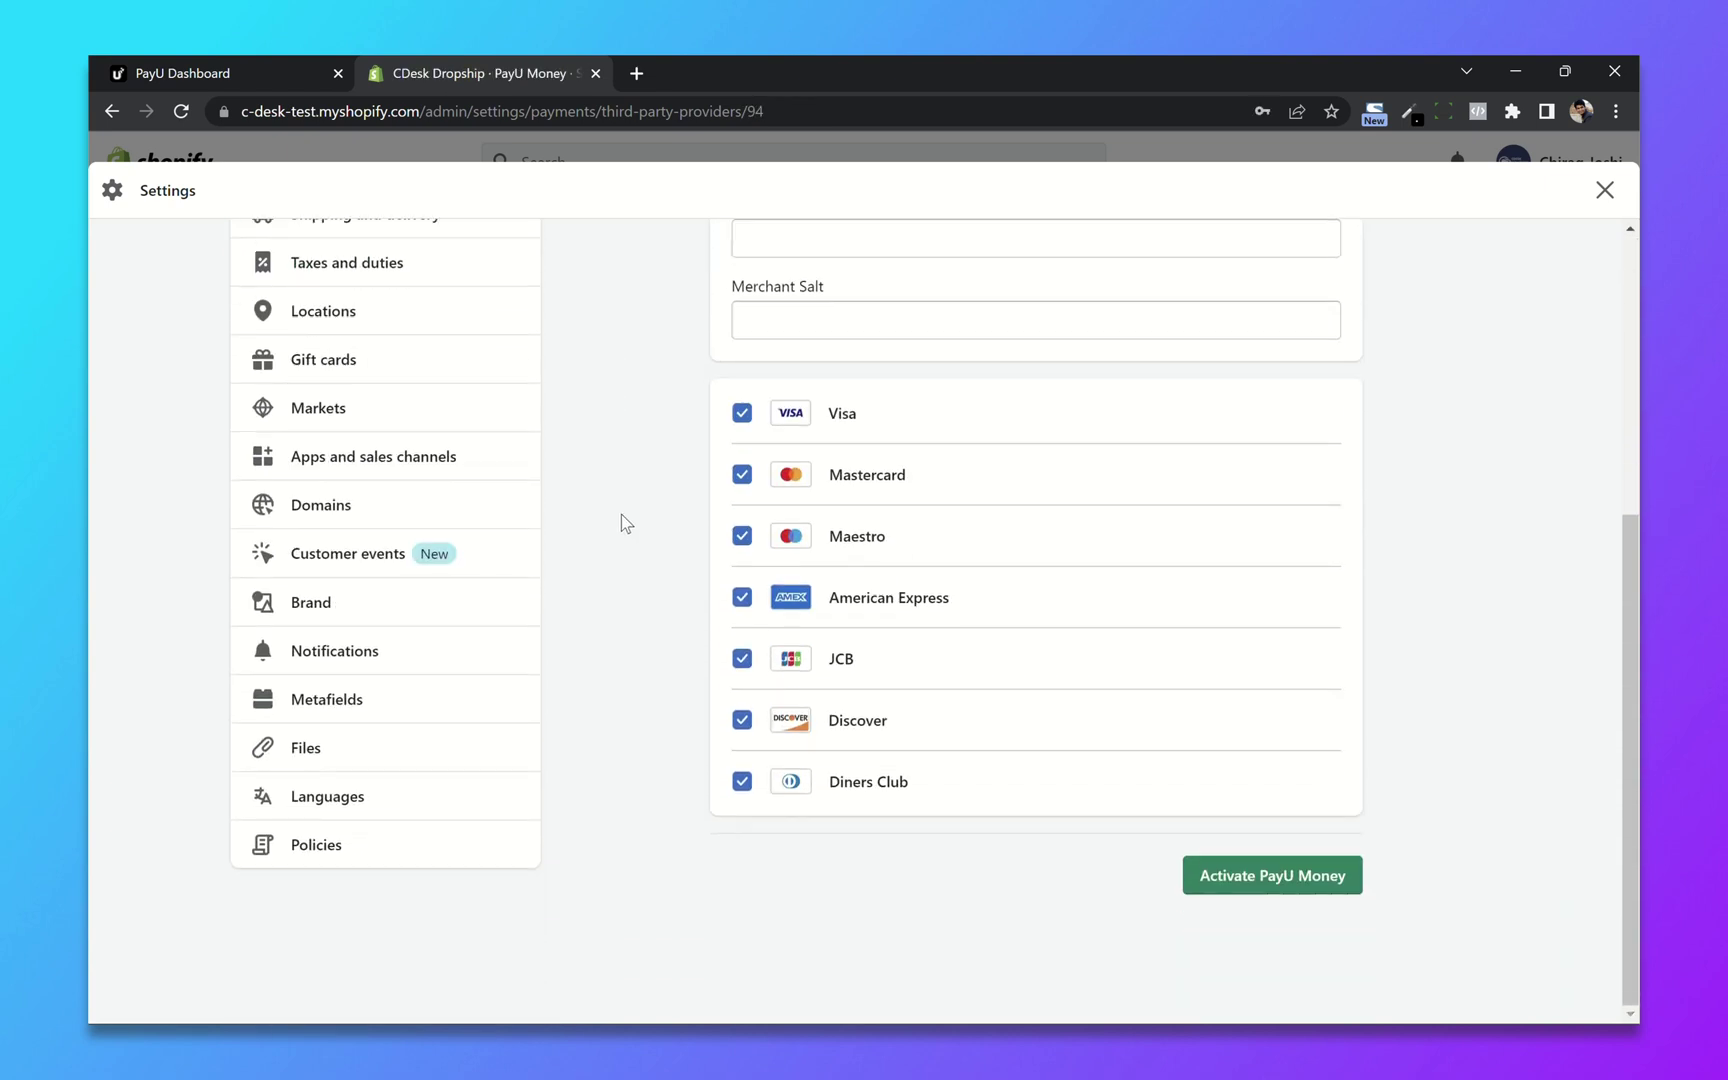
scroll(621, 514, up, 5)
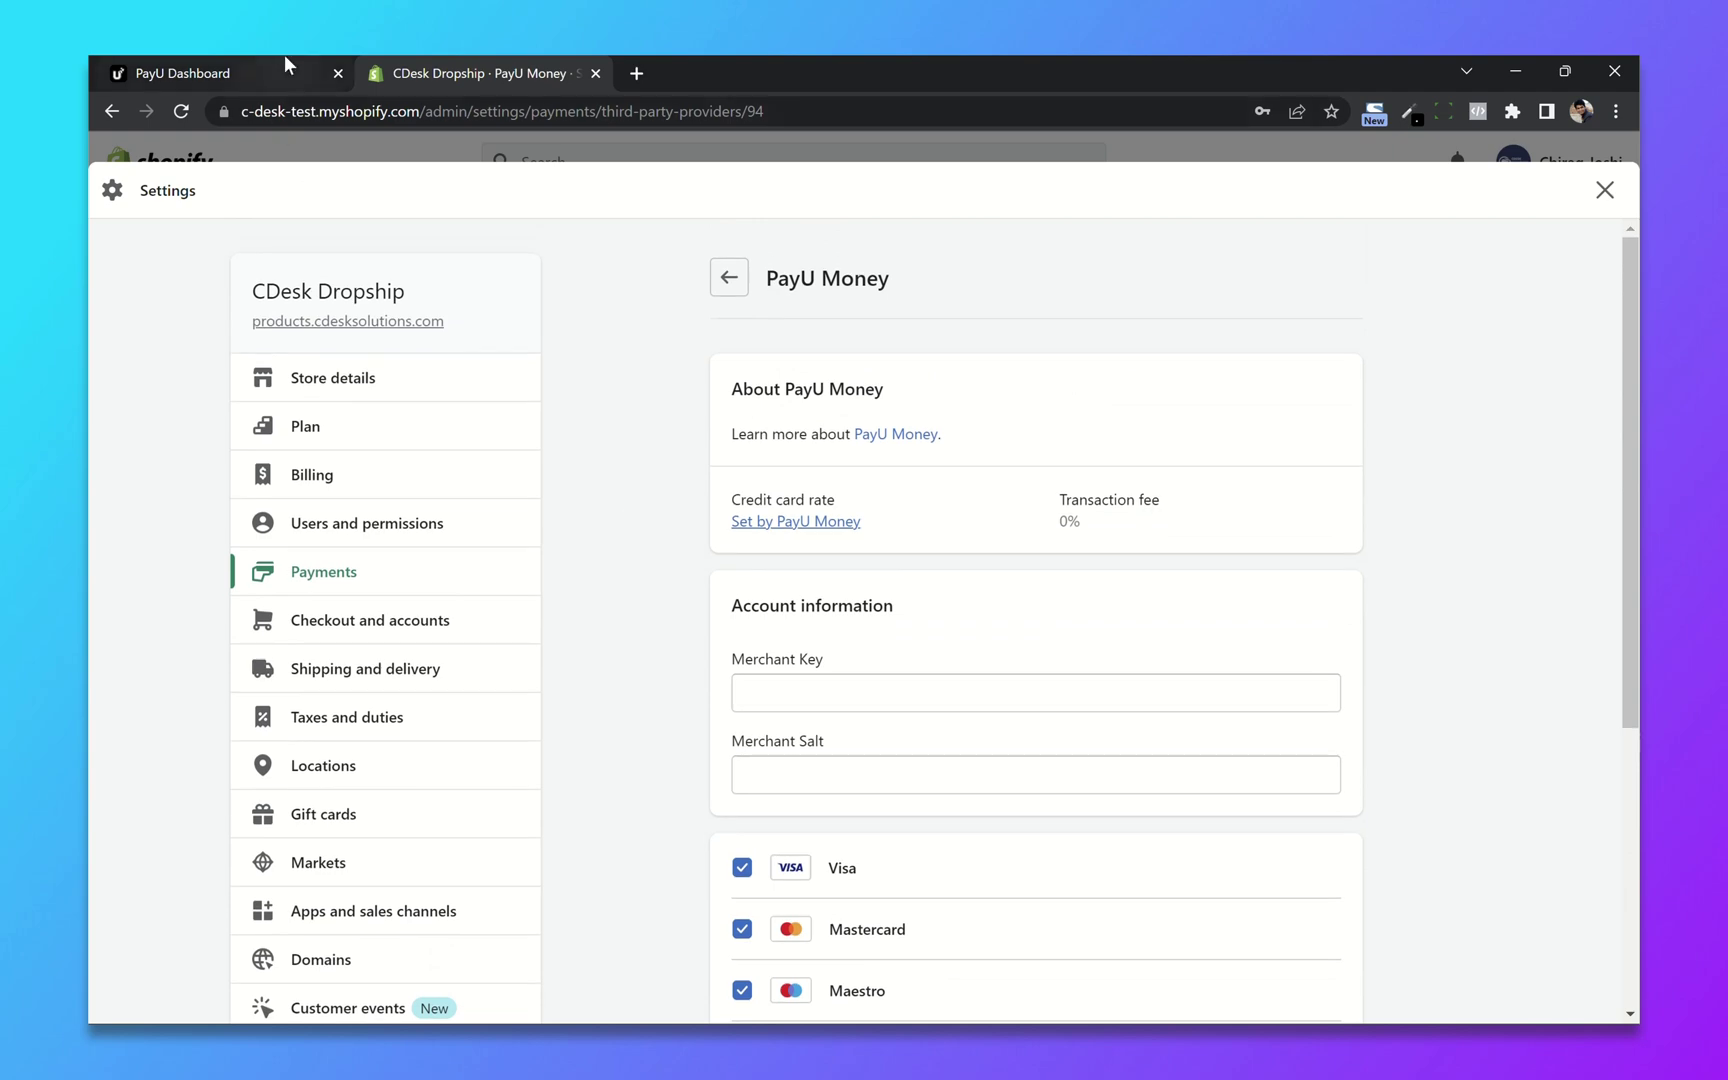
click(270, 73)
Copy the Merchant Key from Key Salt Details on the Payment Gateway page.
click(222, 516)
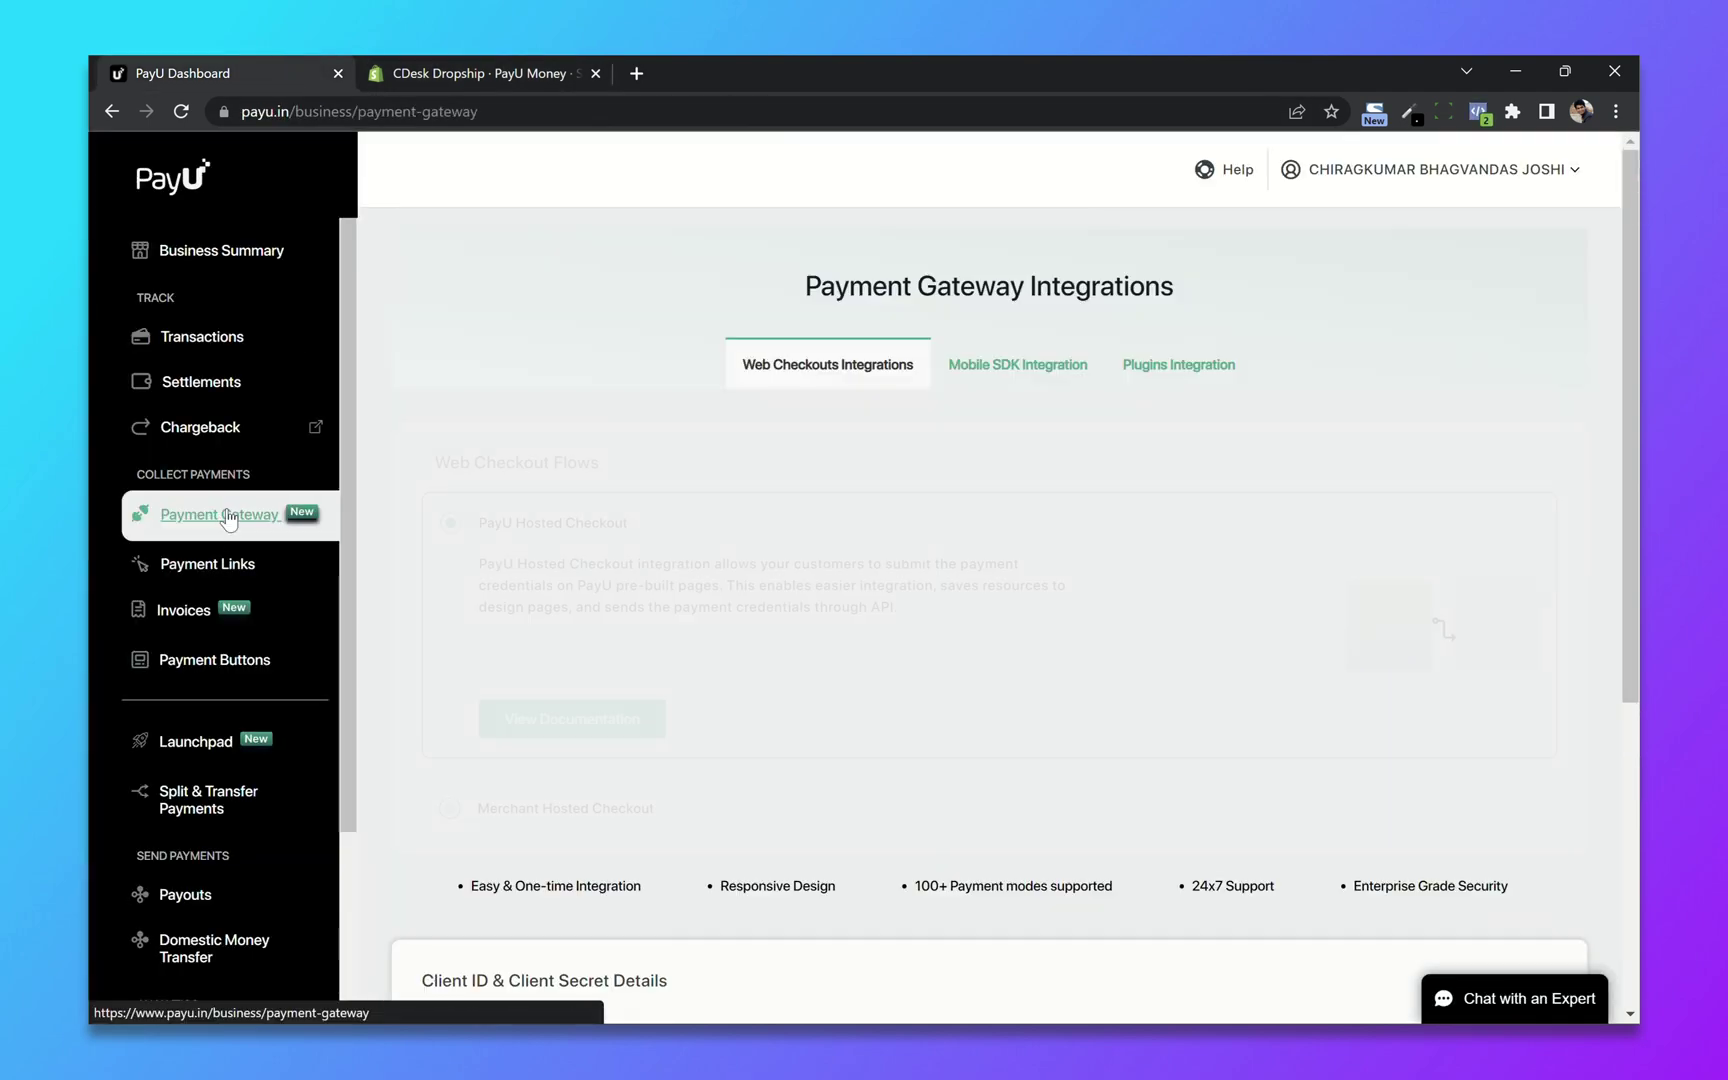
scroll(488, 457, down, 6)
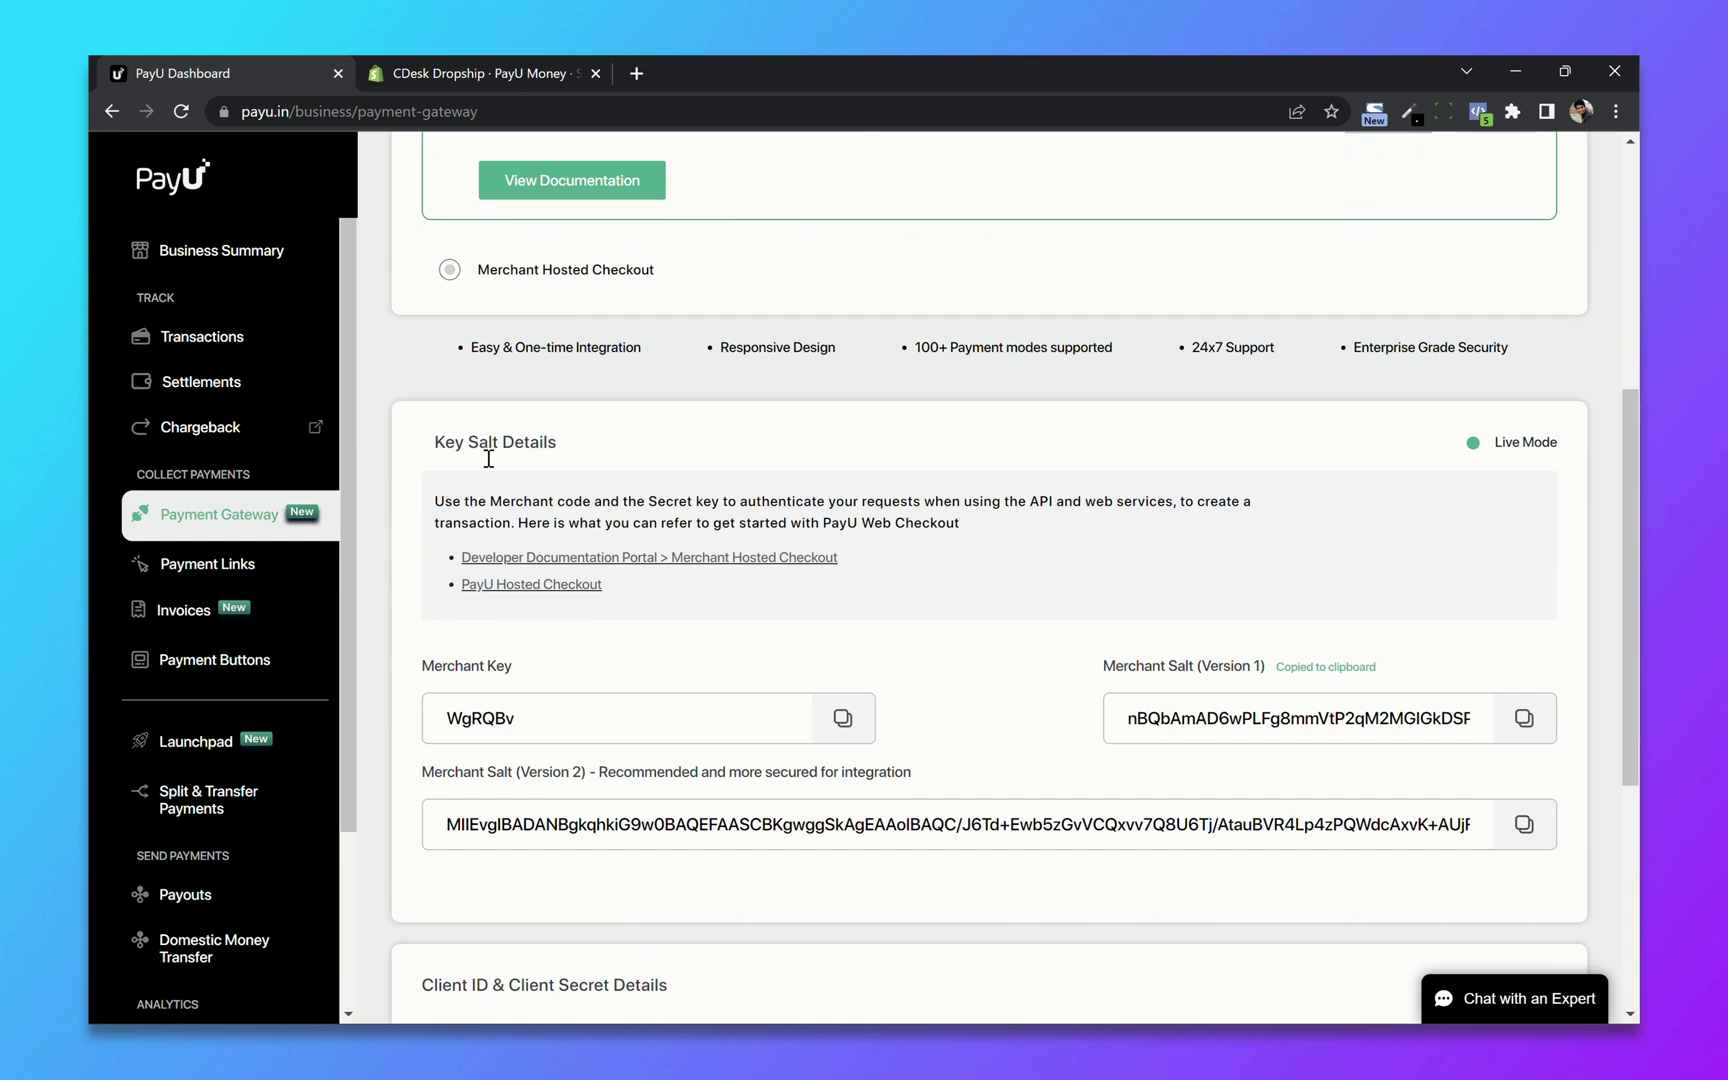
scroll(600, 540, down, 1)
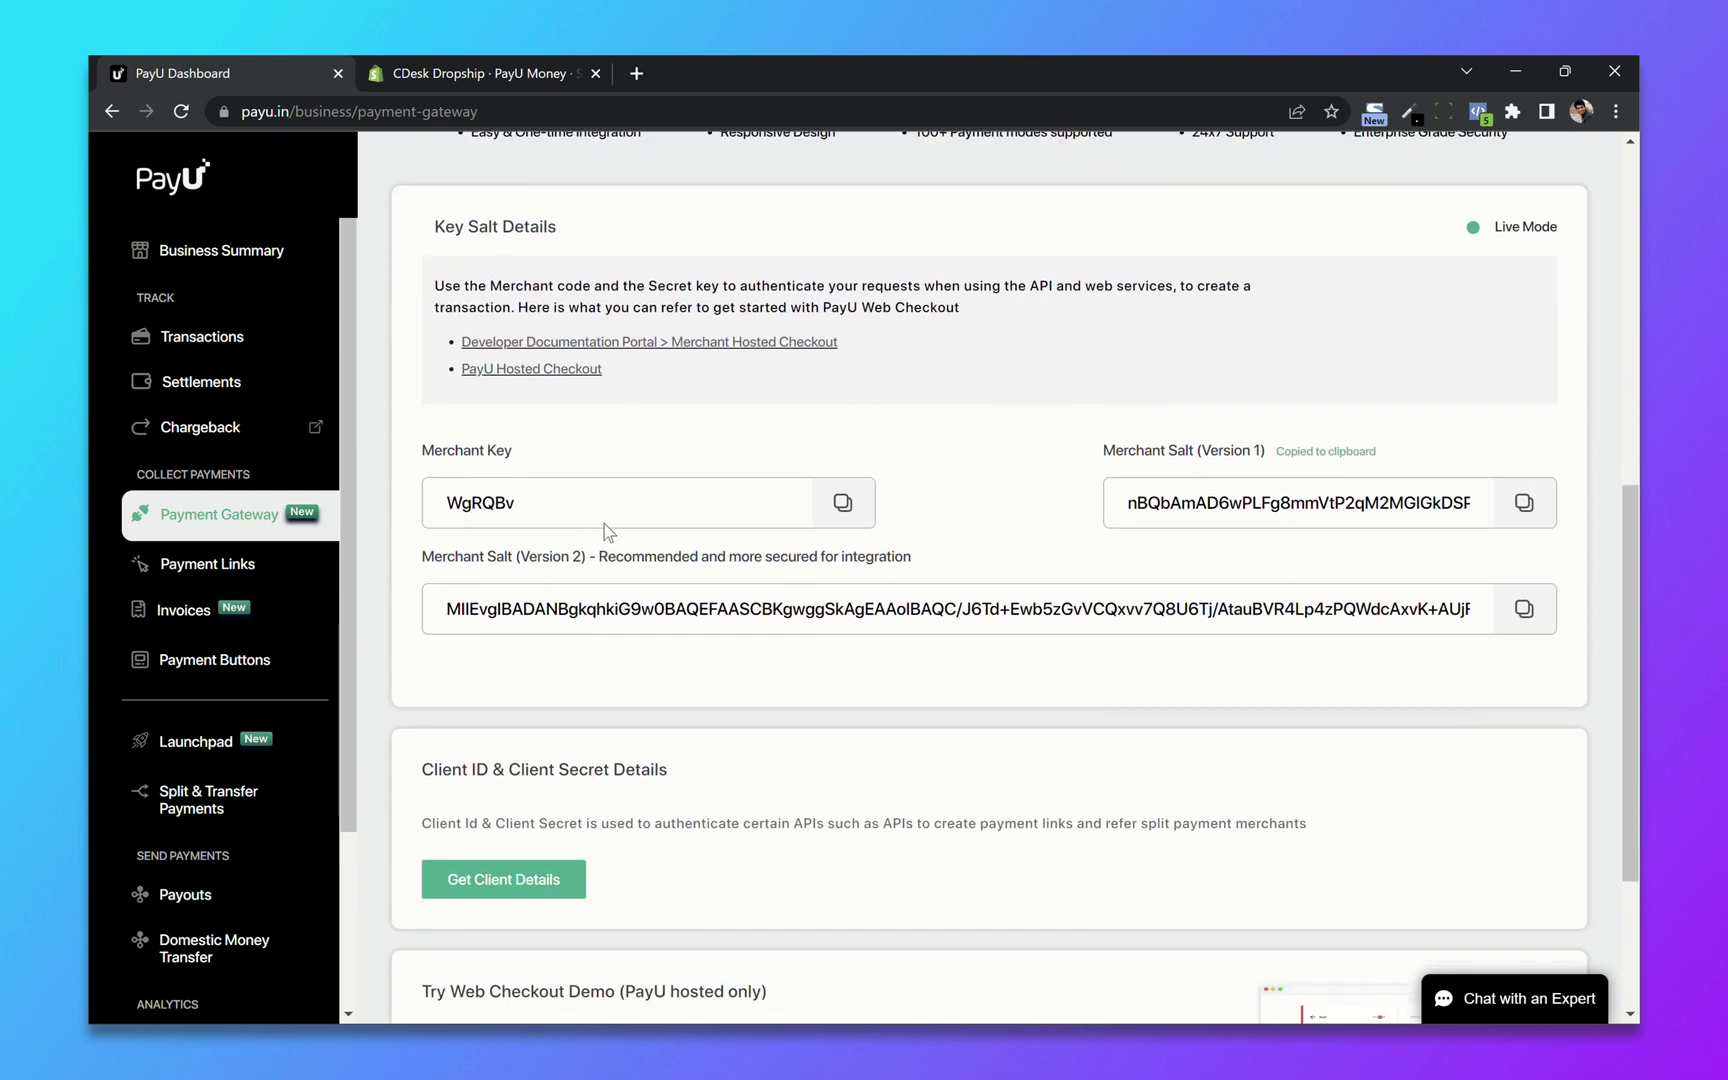
click(850, 505)
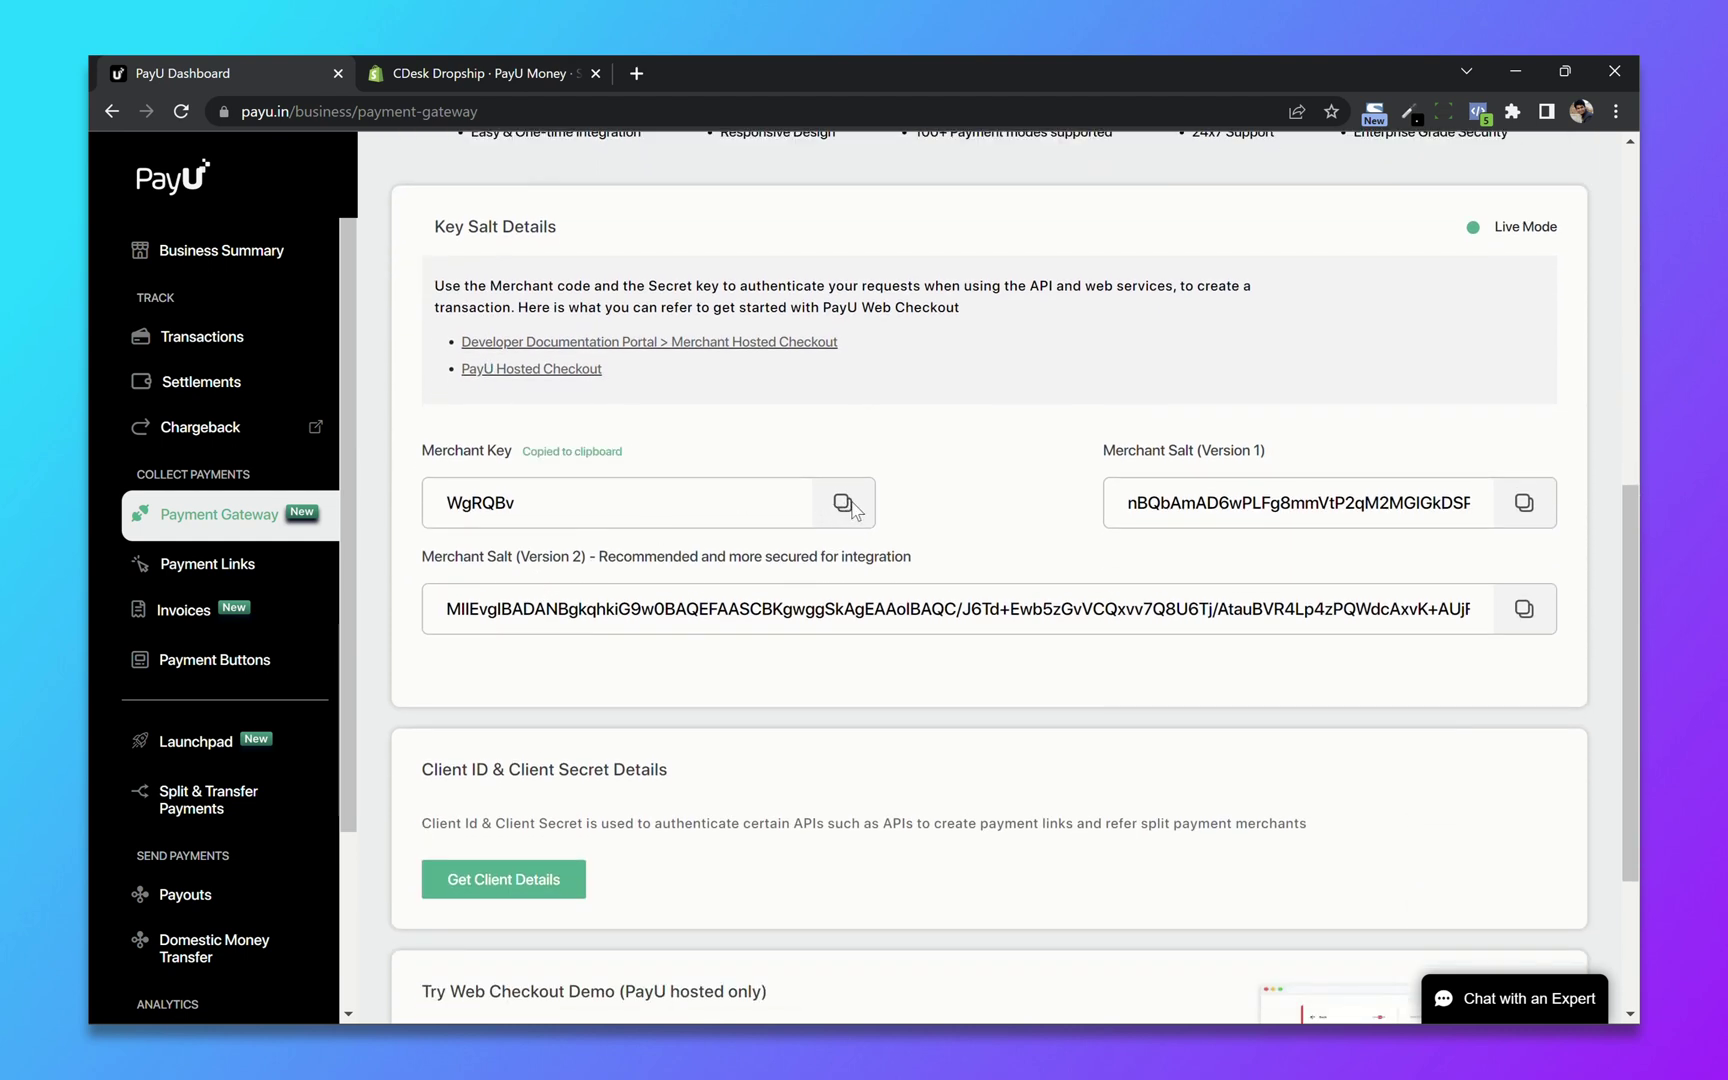
Paste the PayU merchant key into Shopify's PayU Money Merchant Key field.
click(447, 72)
click(915, 681)
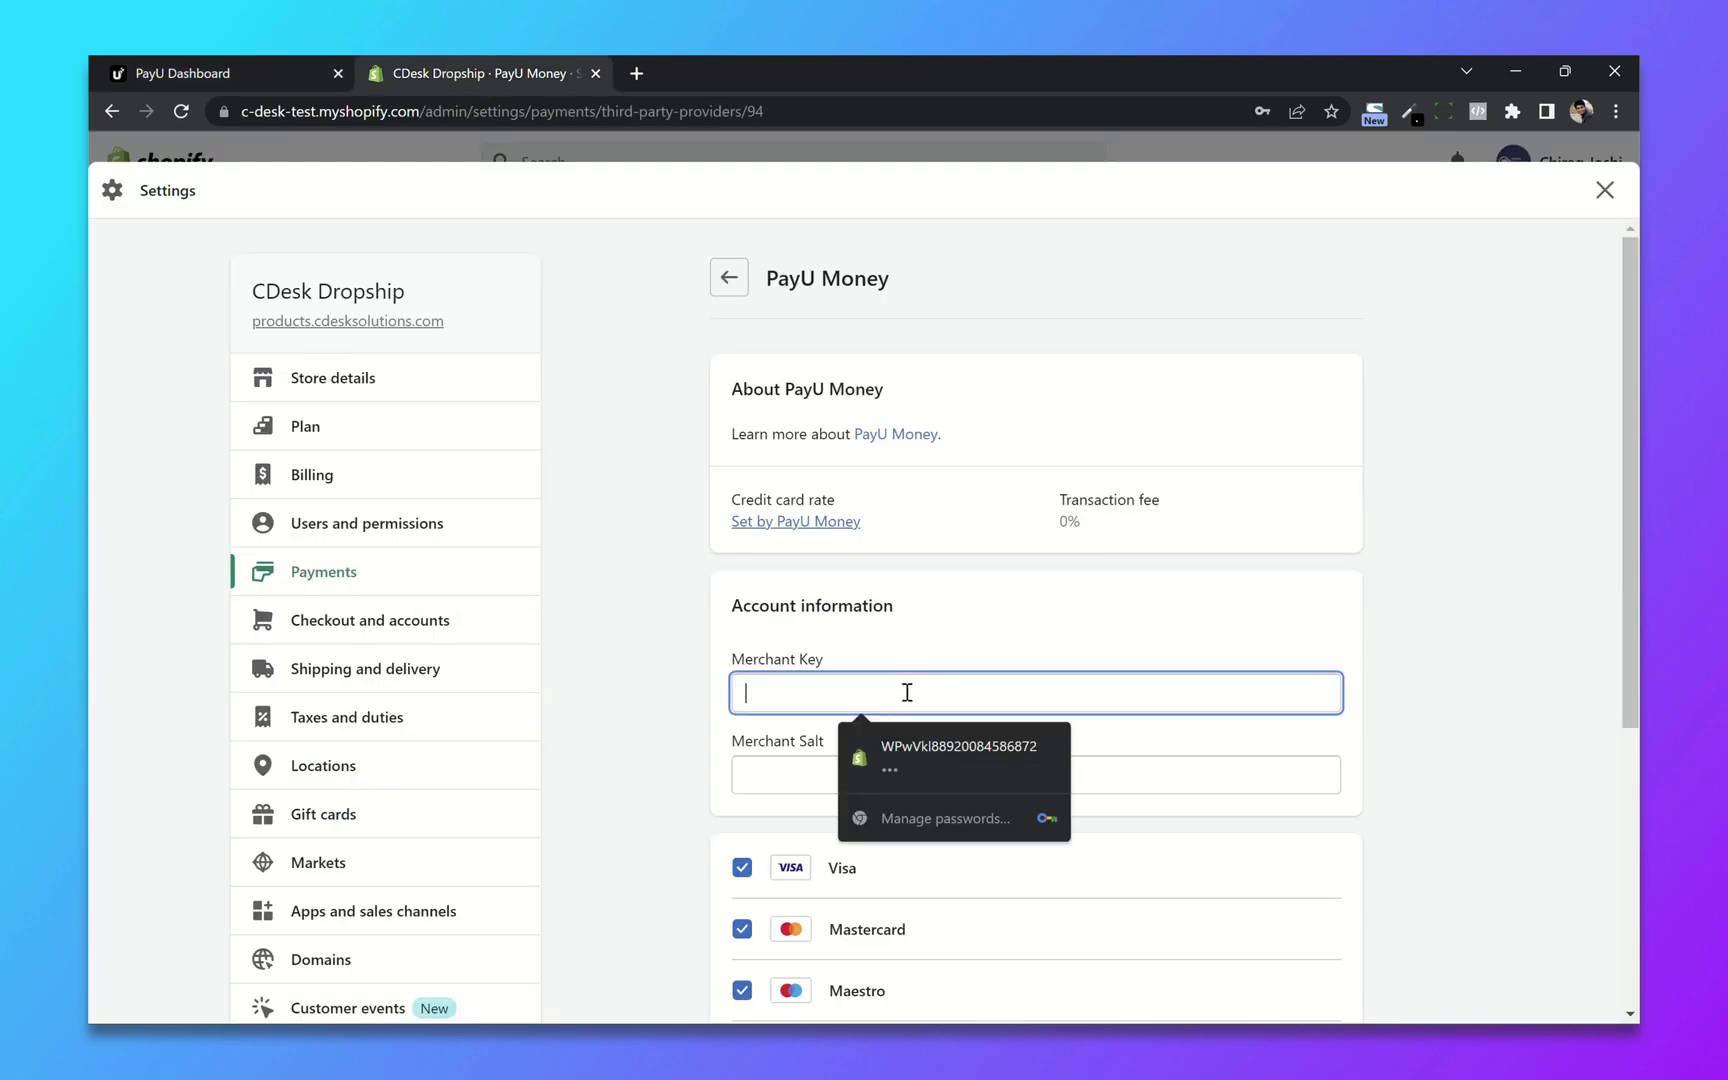
key(ctrl+v)
scroll(625, 590, down, 2)
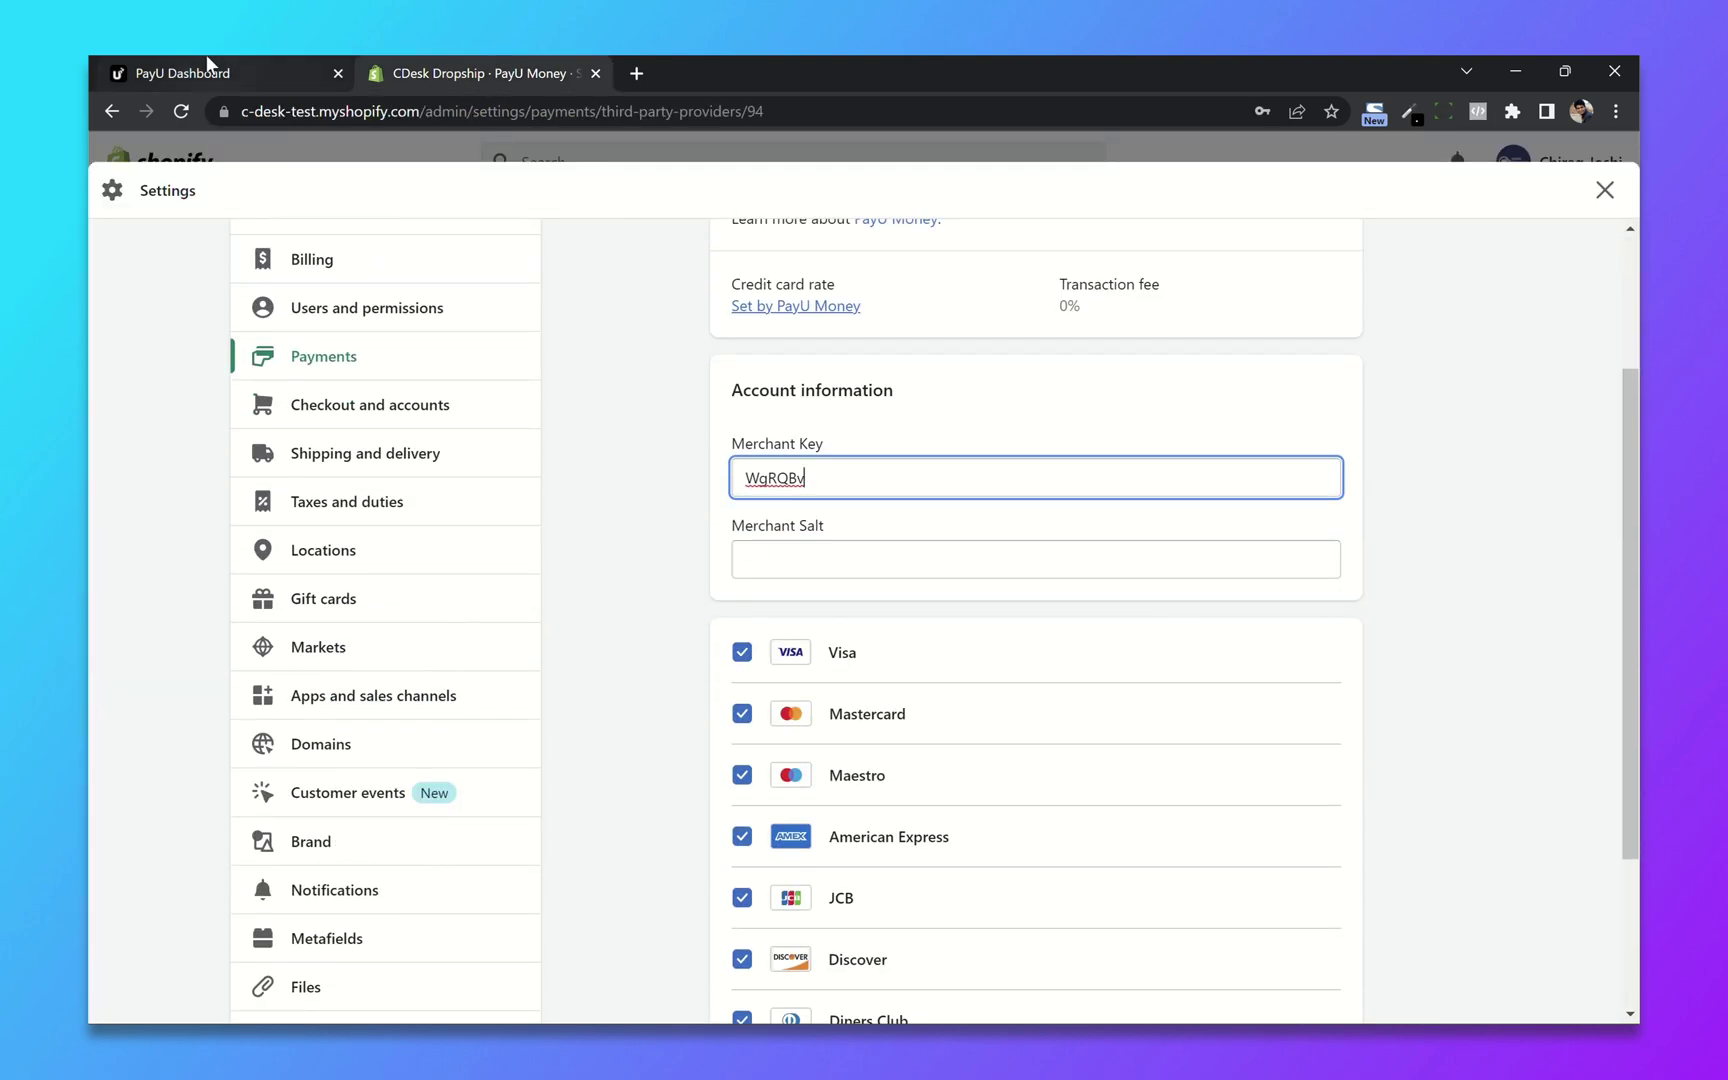
Copy PayU's Merchant Salt (Version 1) into Shopify's Merchant Salt field and activate PayU Money.
click(190, 73)
click(1541, 514)
click(531, 68)
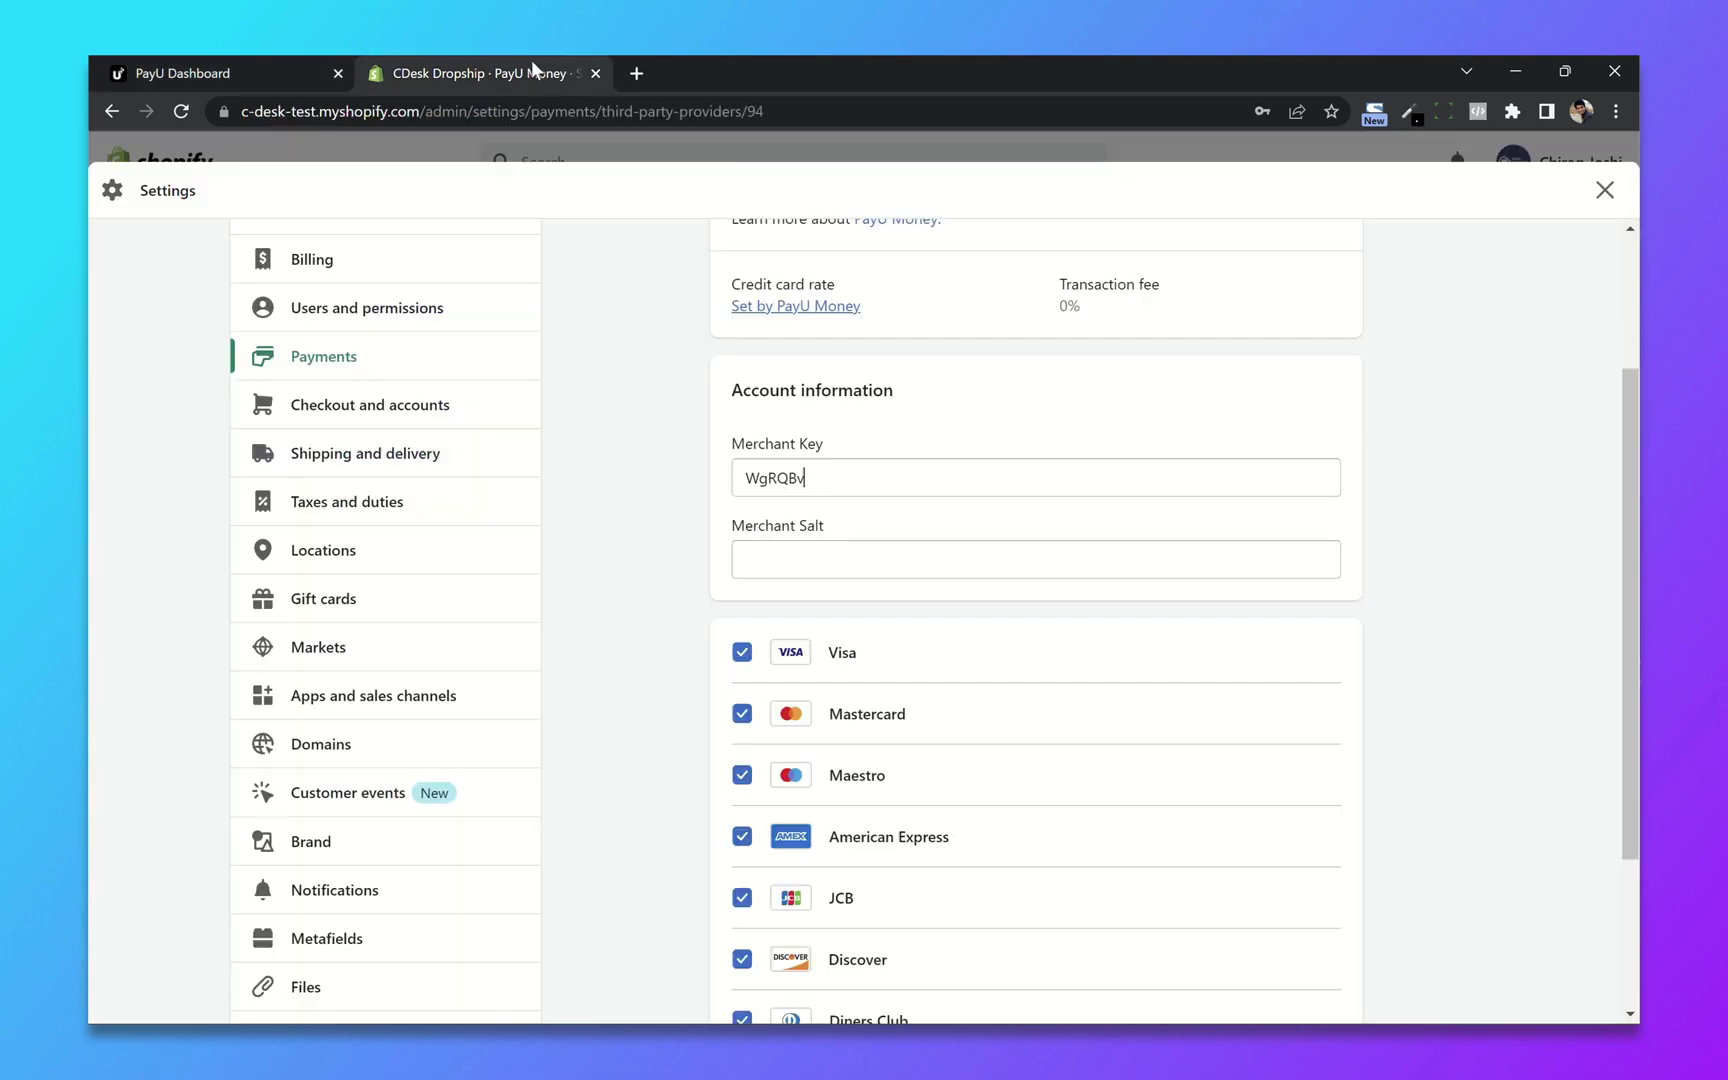
click(853, 561)
key(ctrl+v)
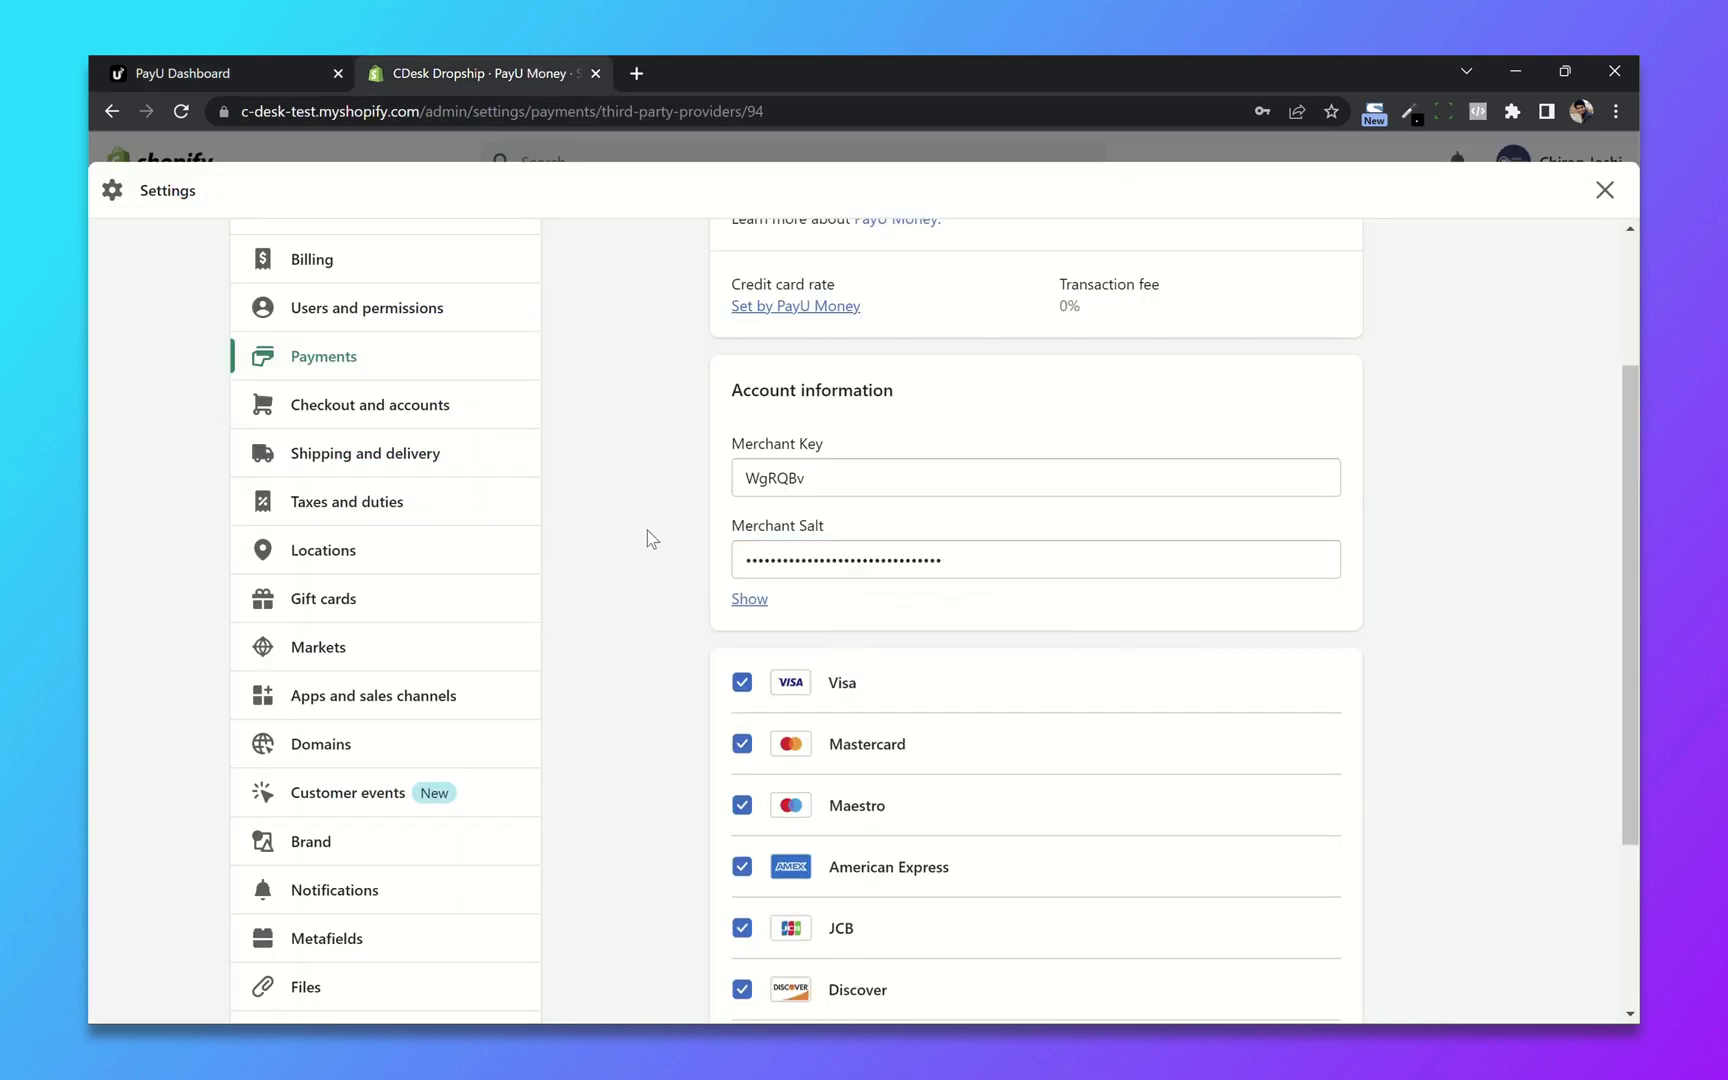
scroll(647, 531, down, 3)
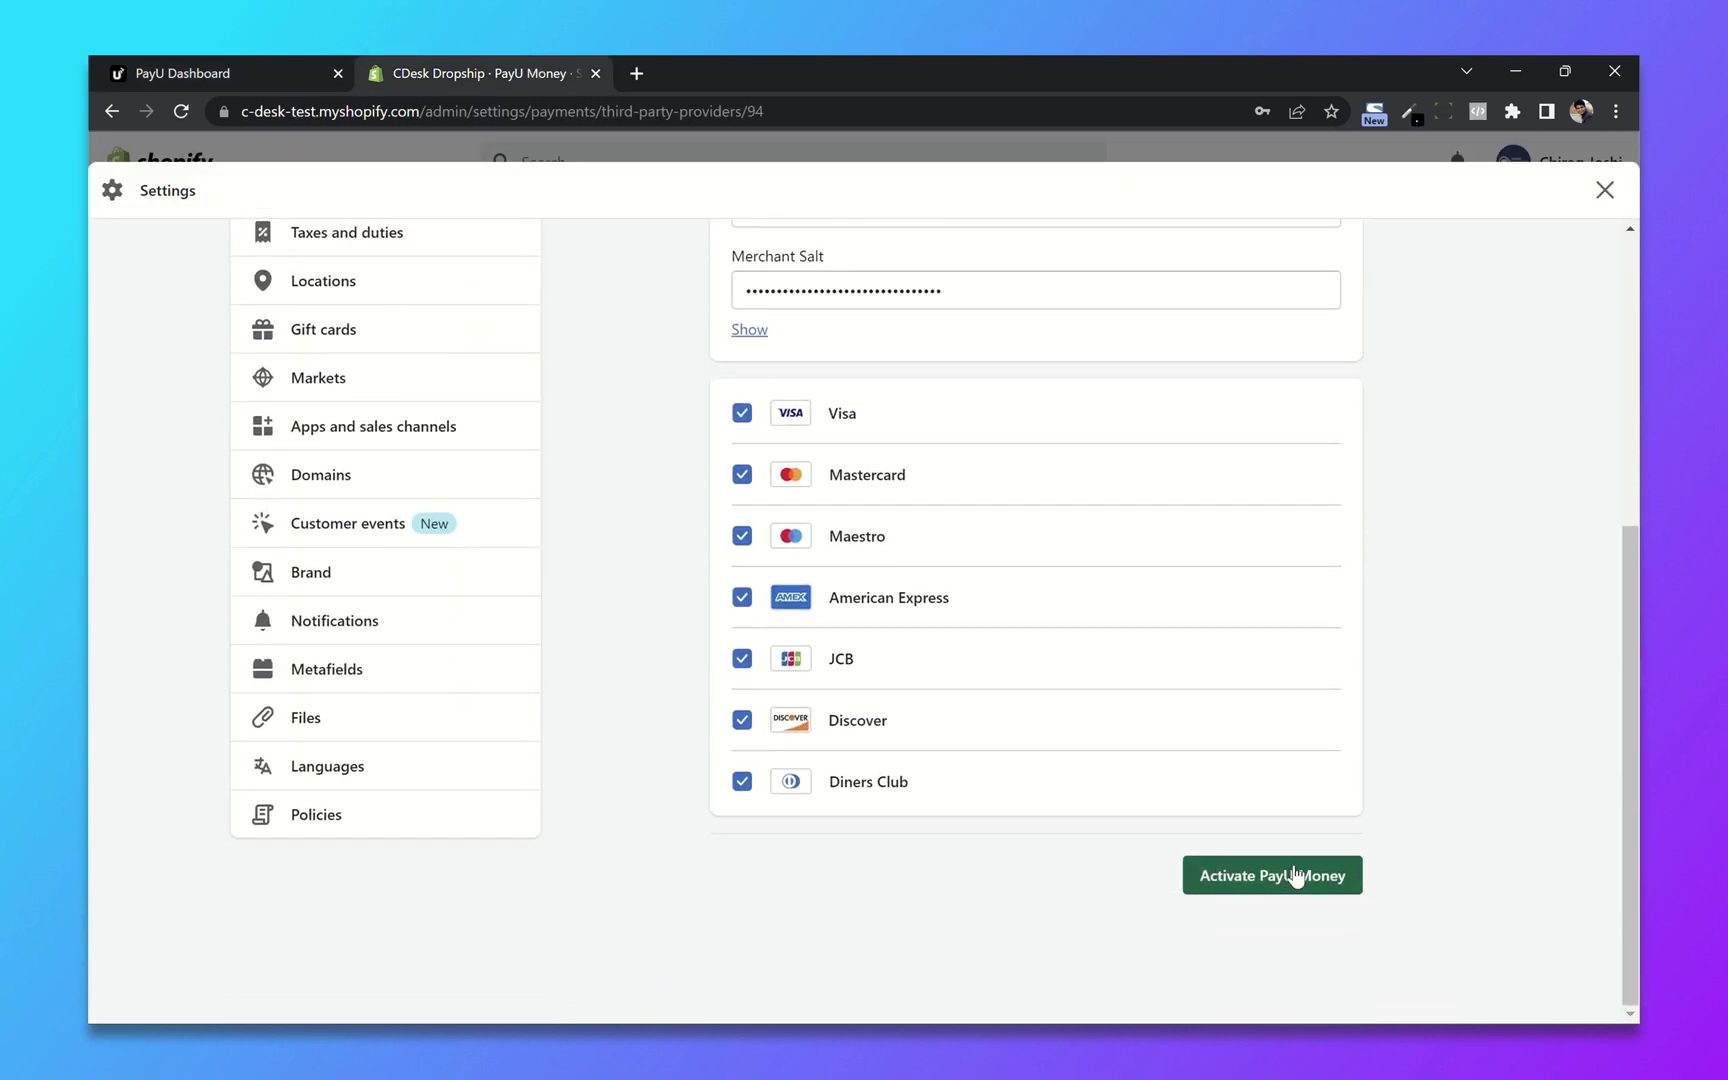
click(1300, 877)
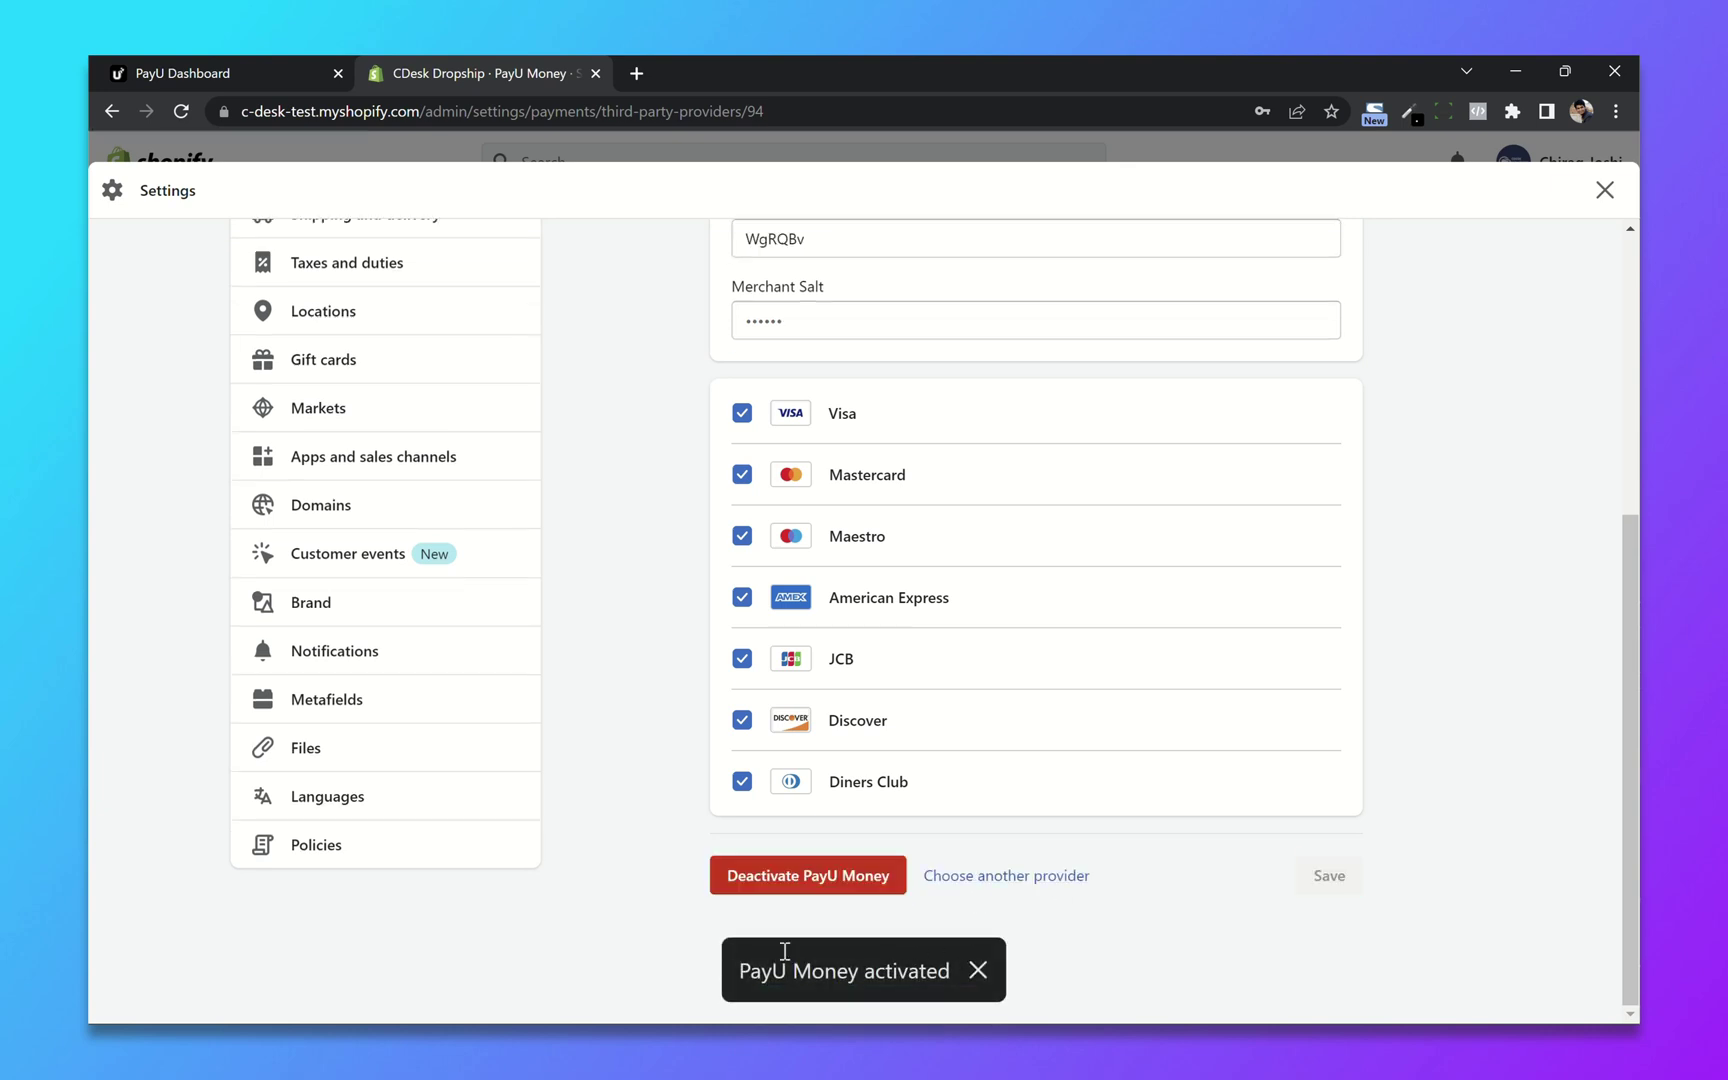
scroll(662, 832, up, 8)
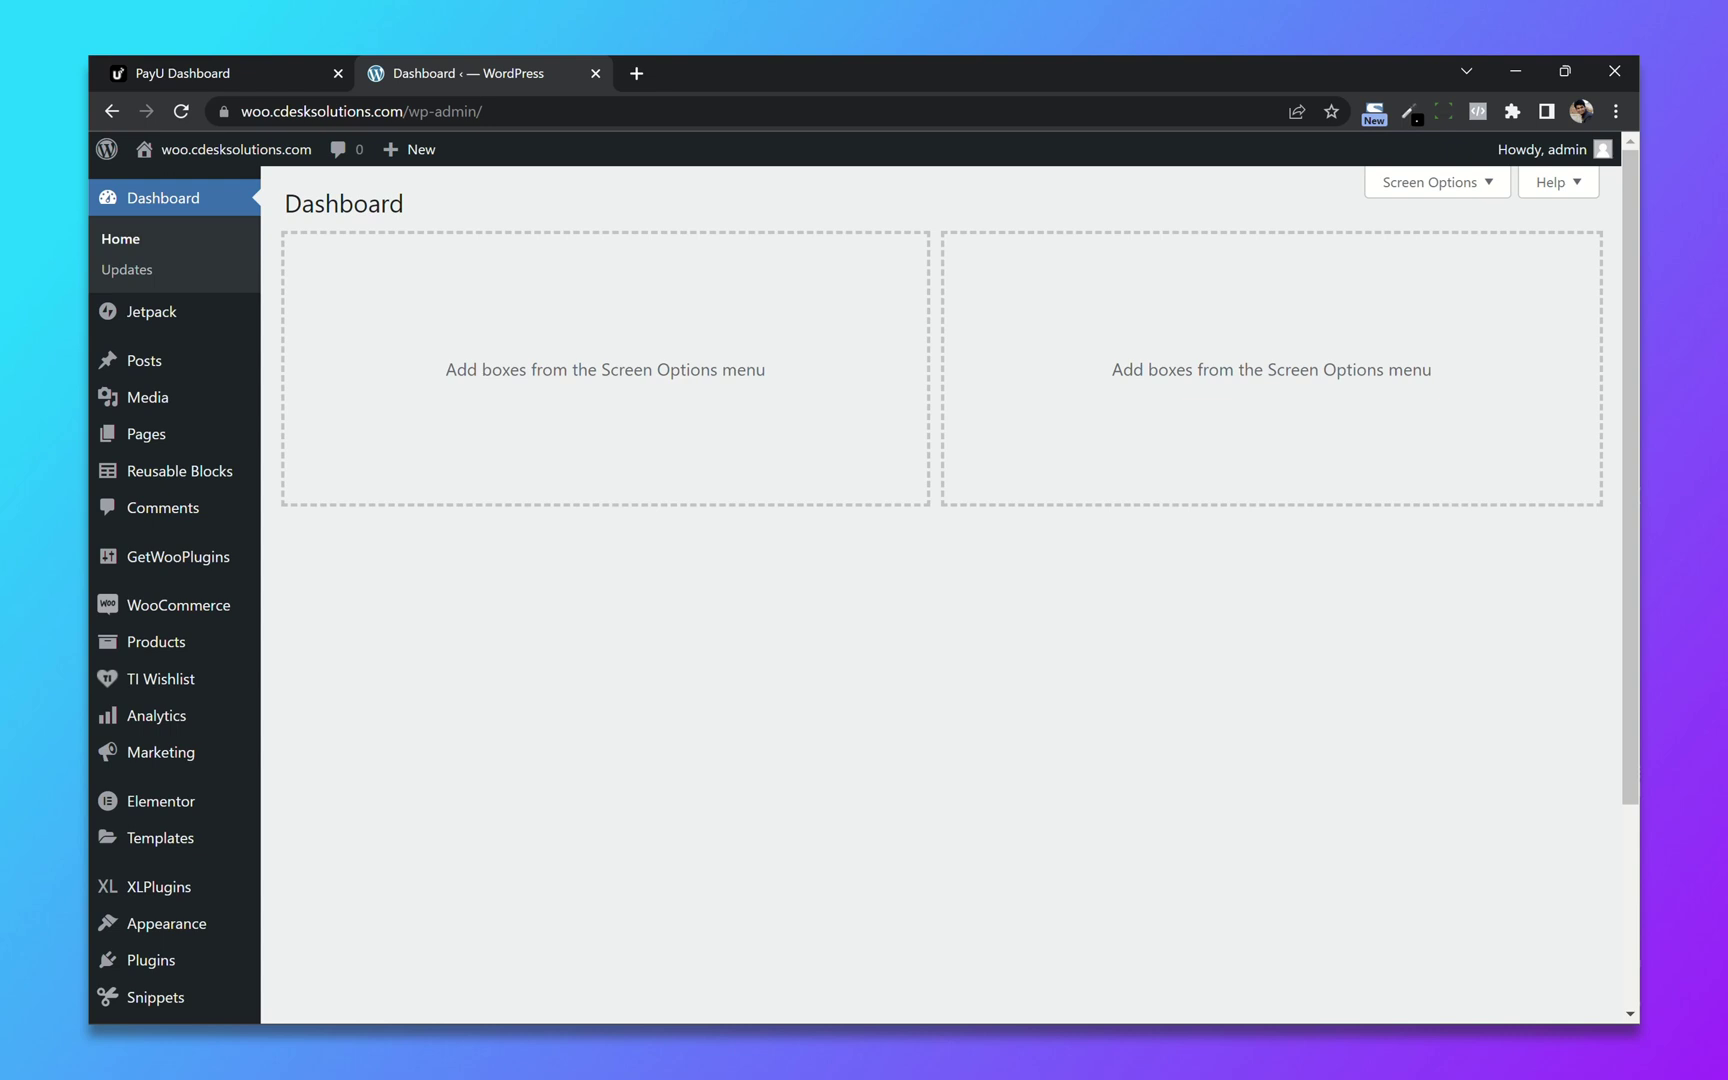
Choose WooCommerce_v552_MultiCurrency_PayUBiz.zip from Downloads in the Upload Plugin panel.
scroll(130, 598, down, 3)
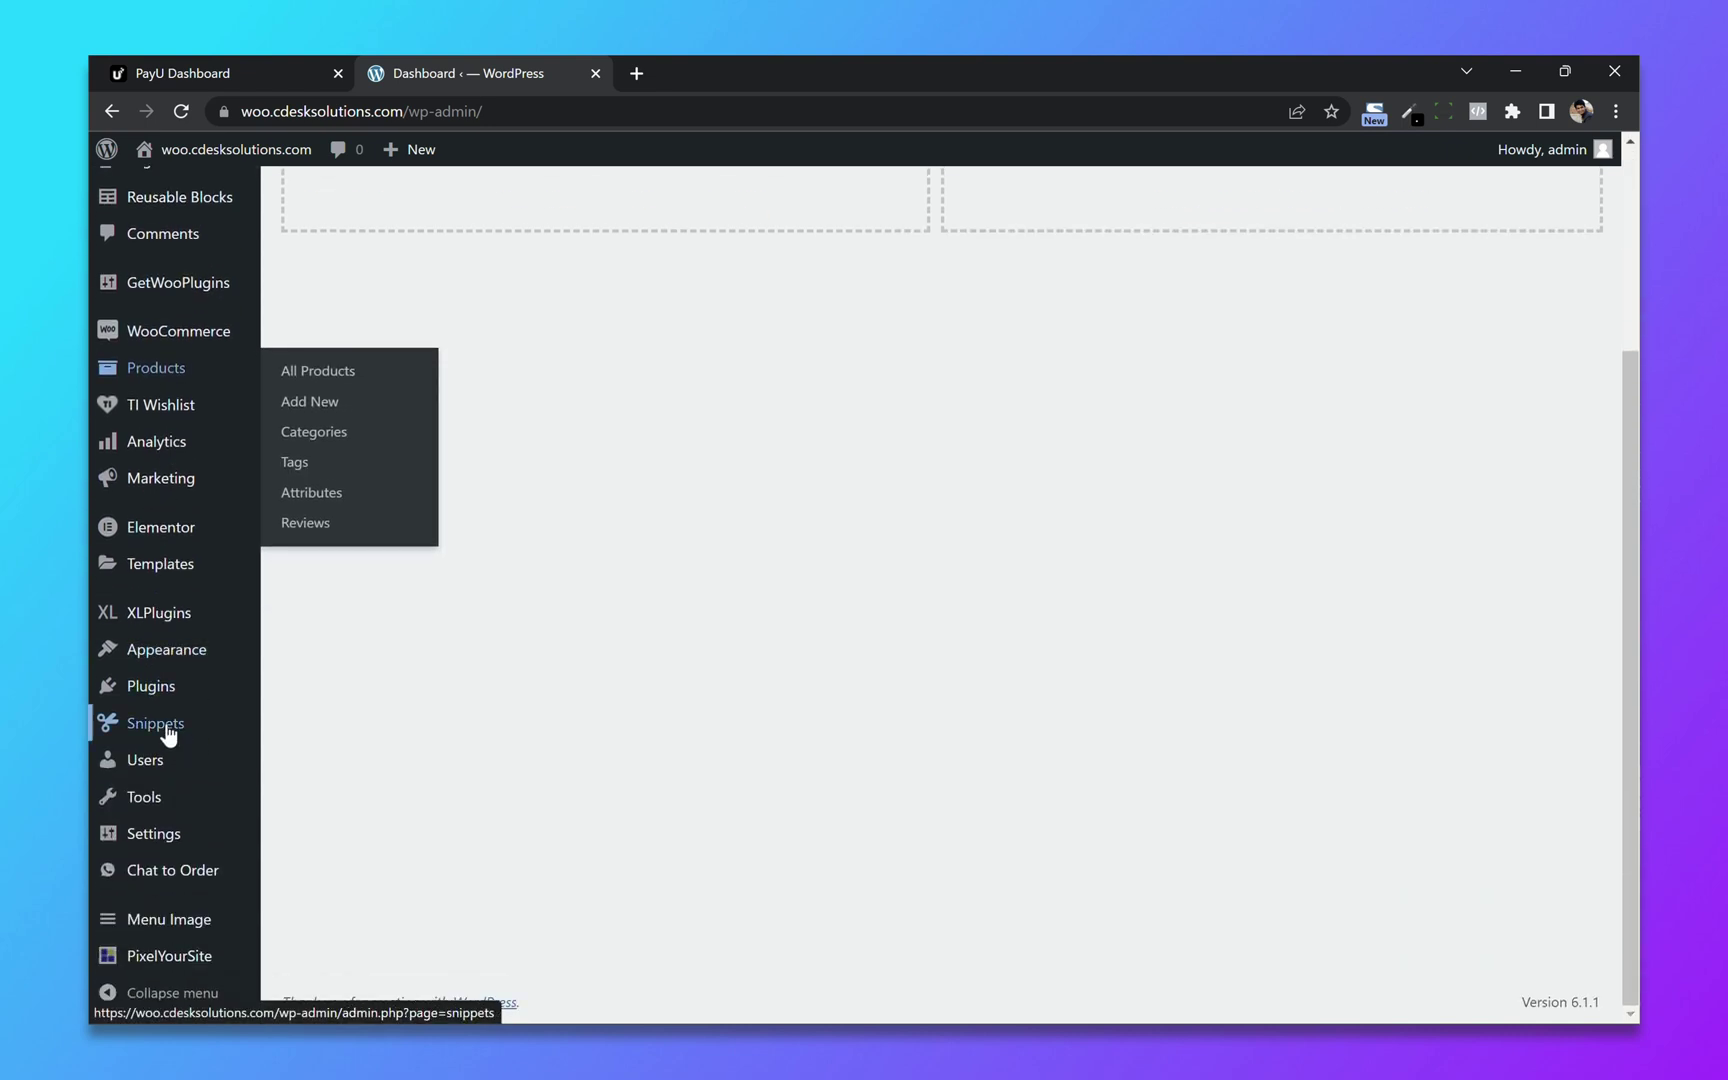
mouse_move(152, 690)
click(316, 721)
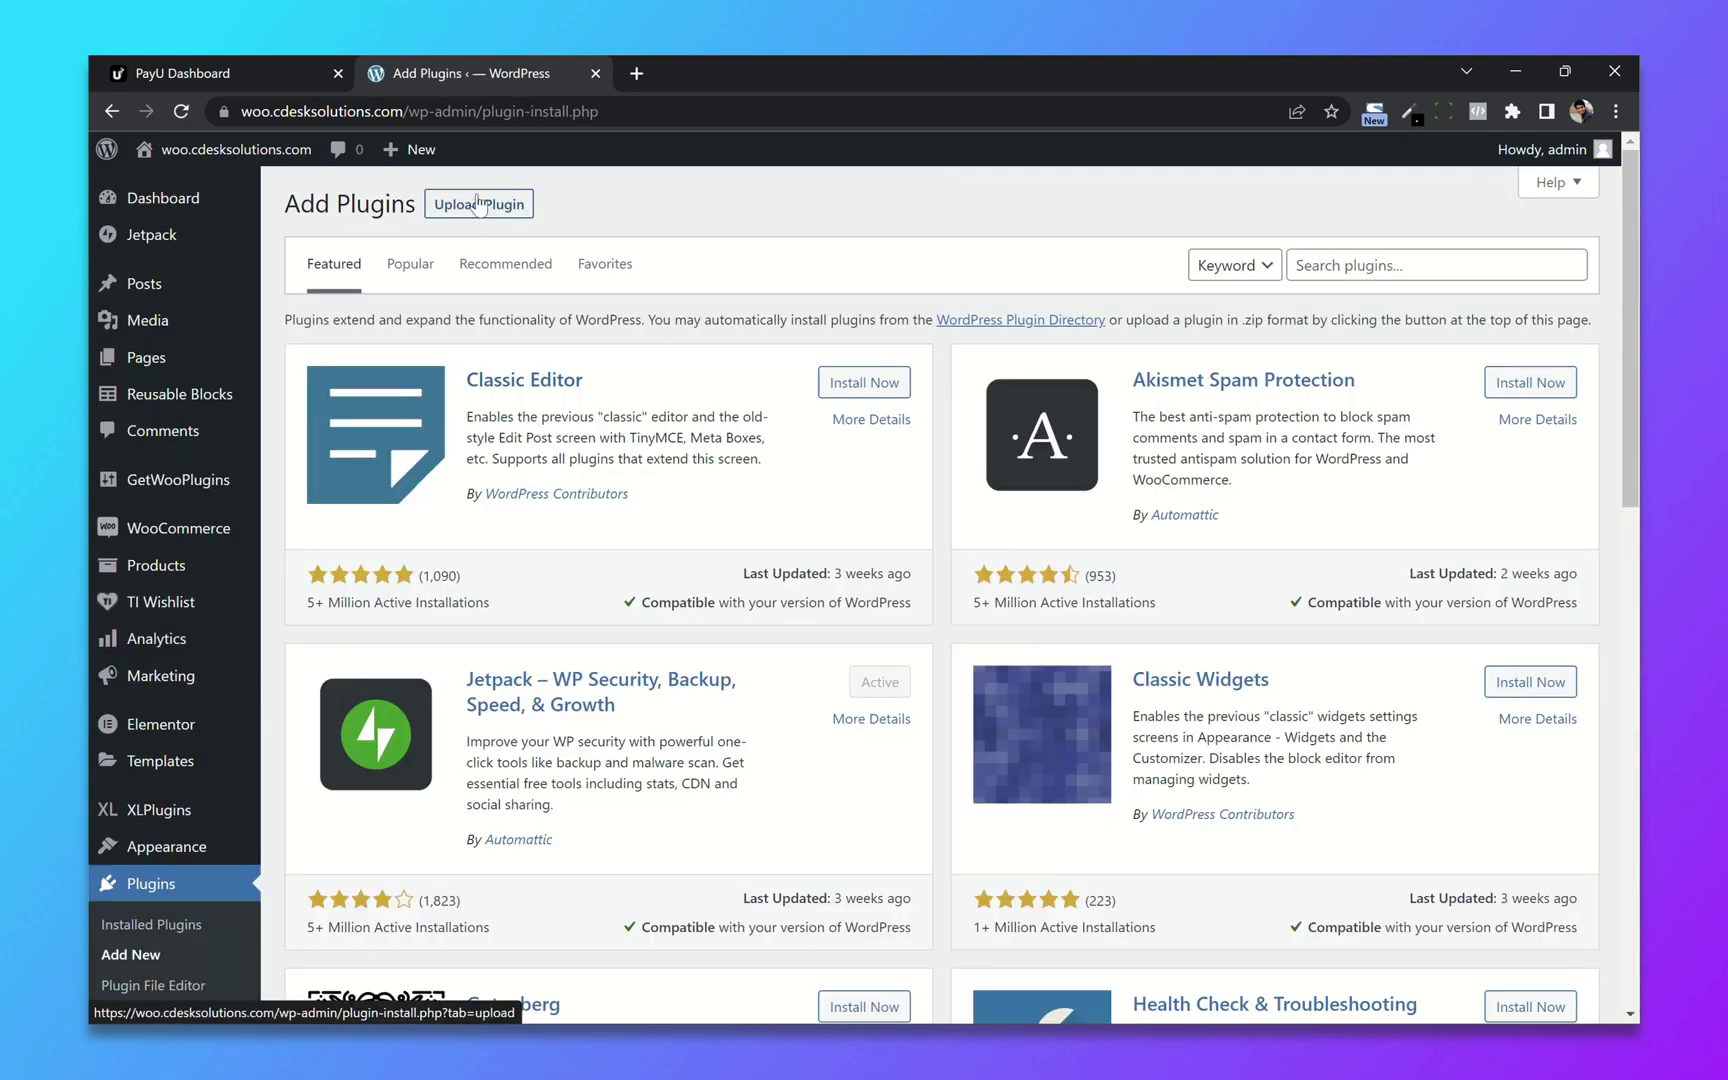
click(480, 204)
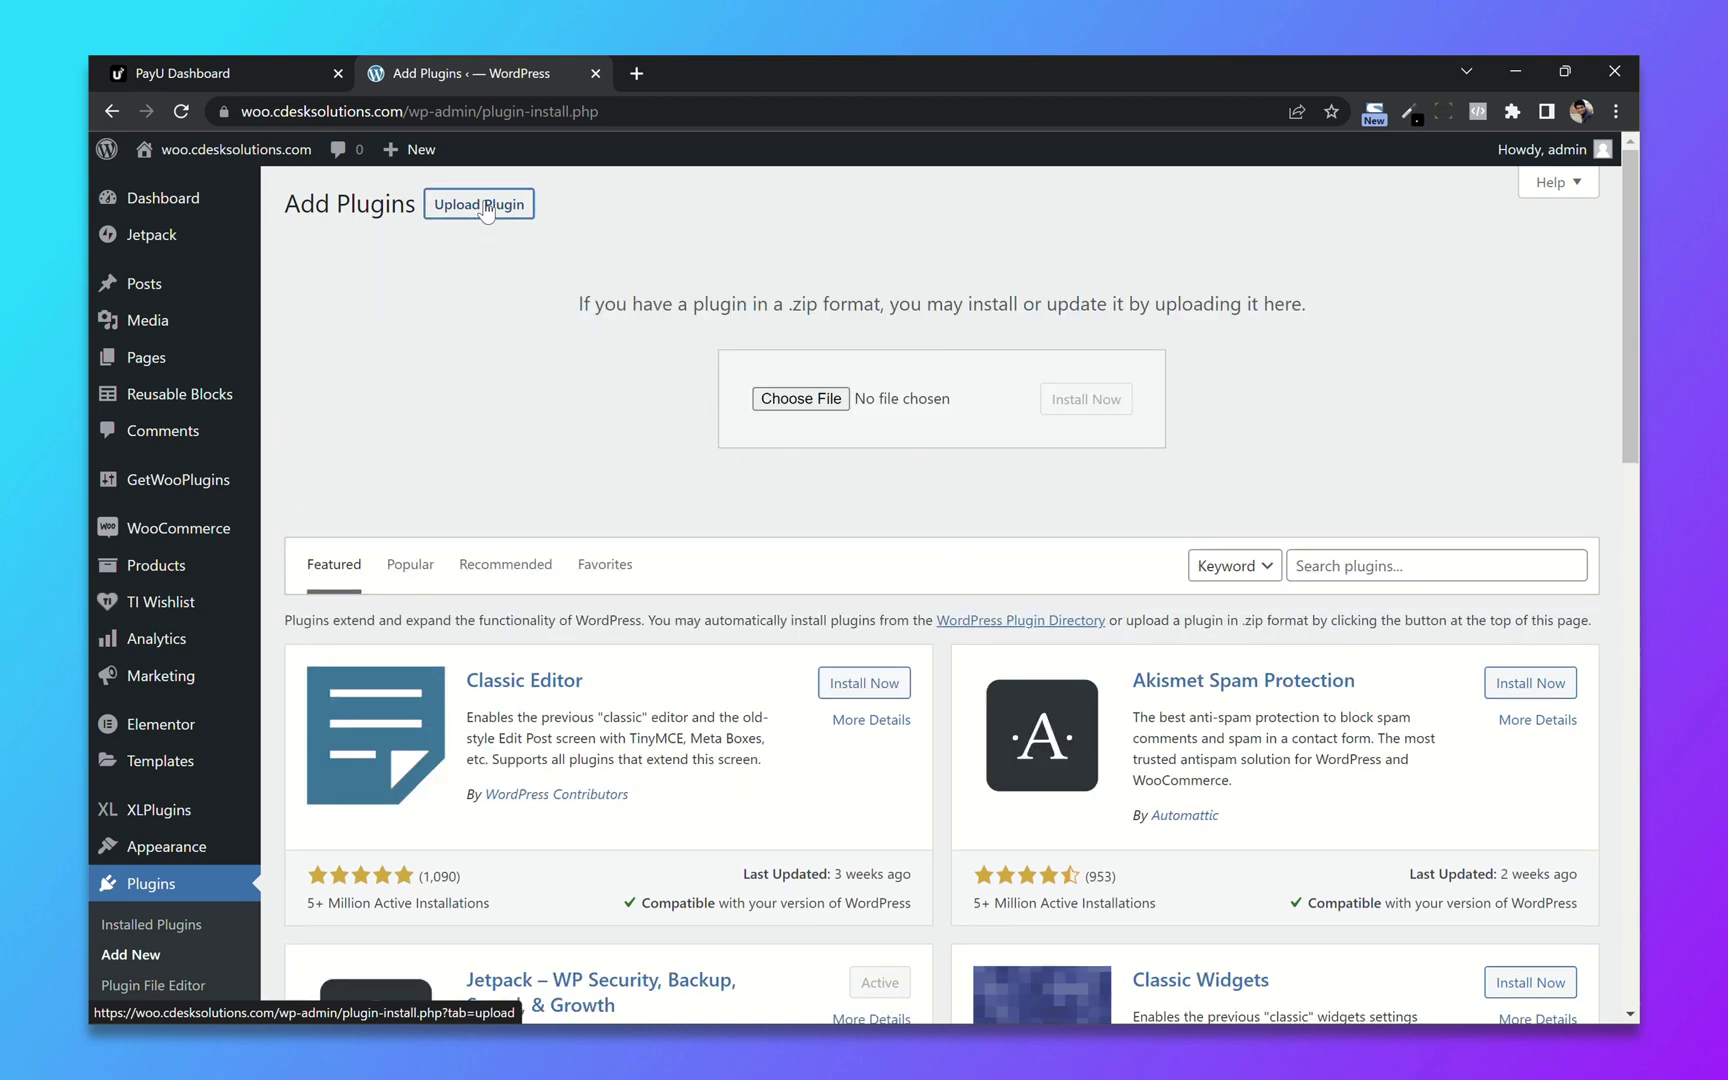
click(801, 398)
click(175, 260)
click(416, 229)
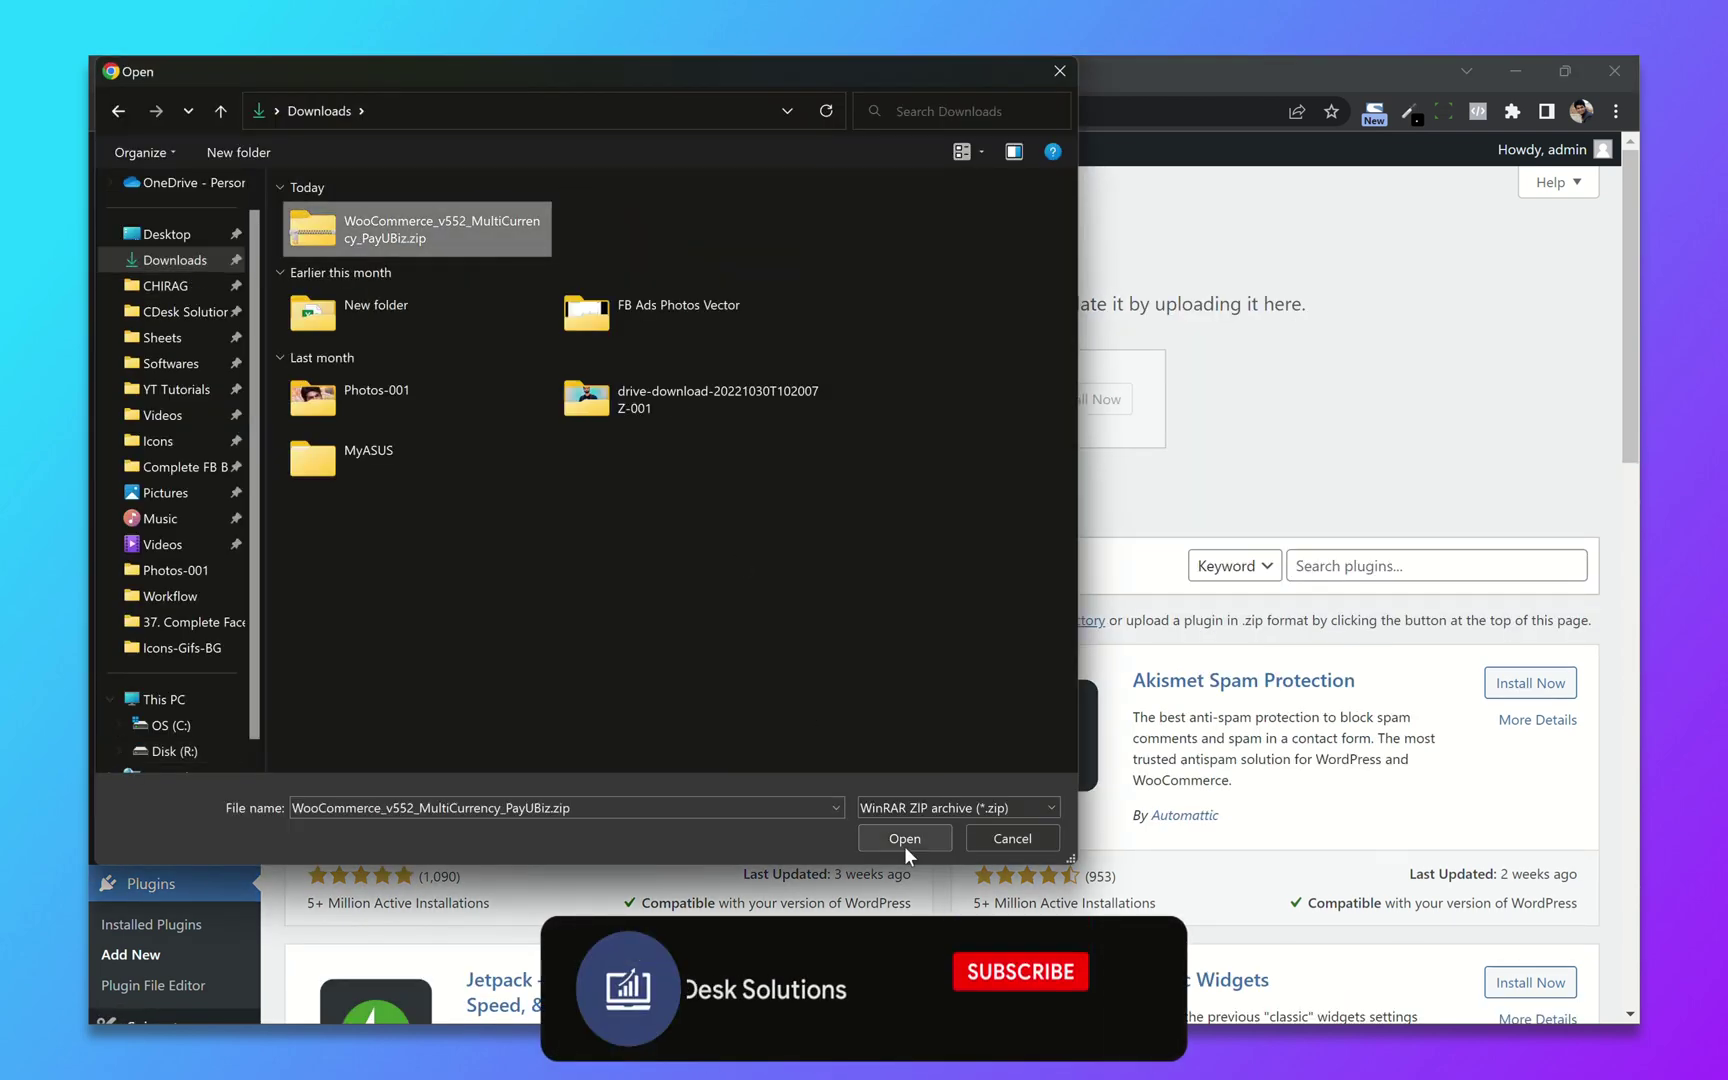
click(905, 840)
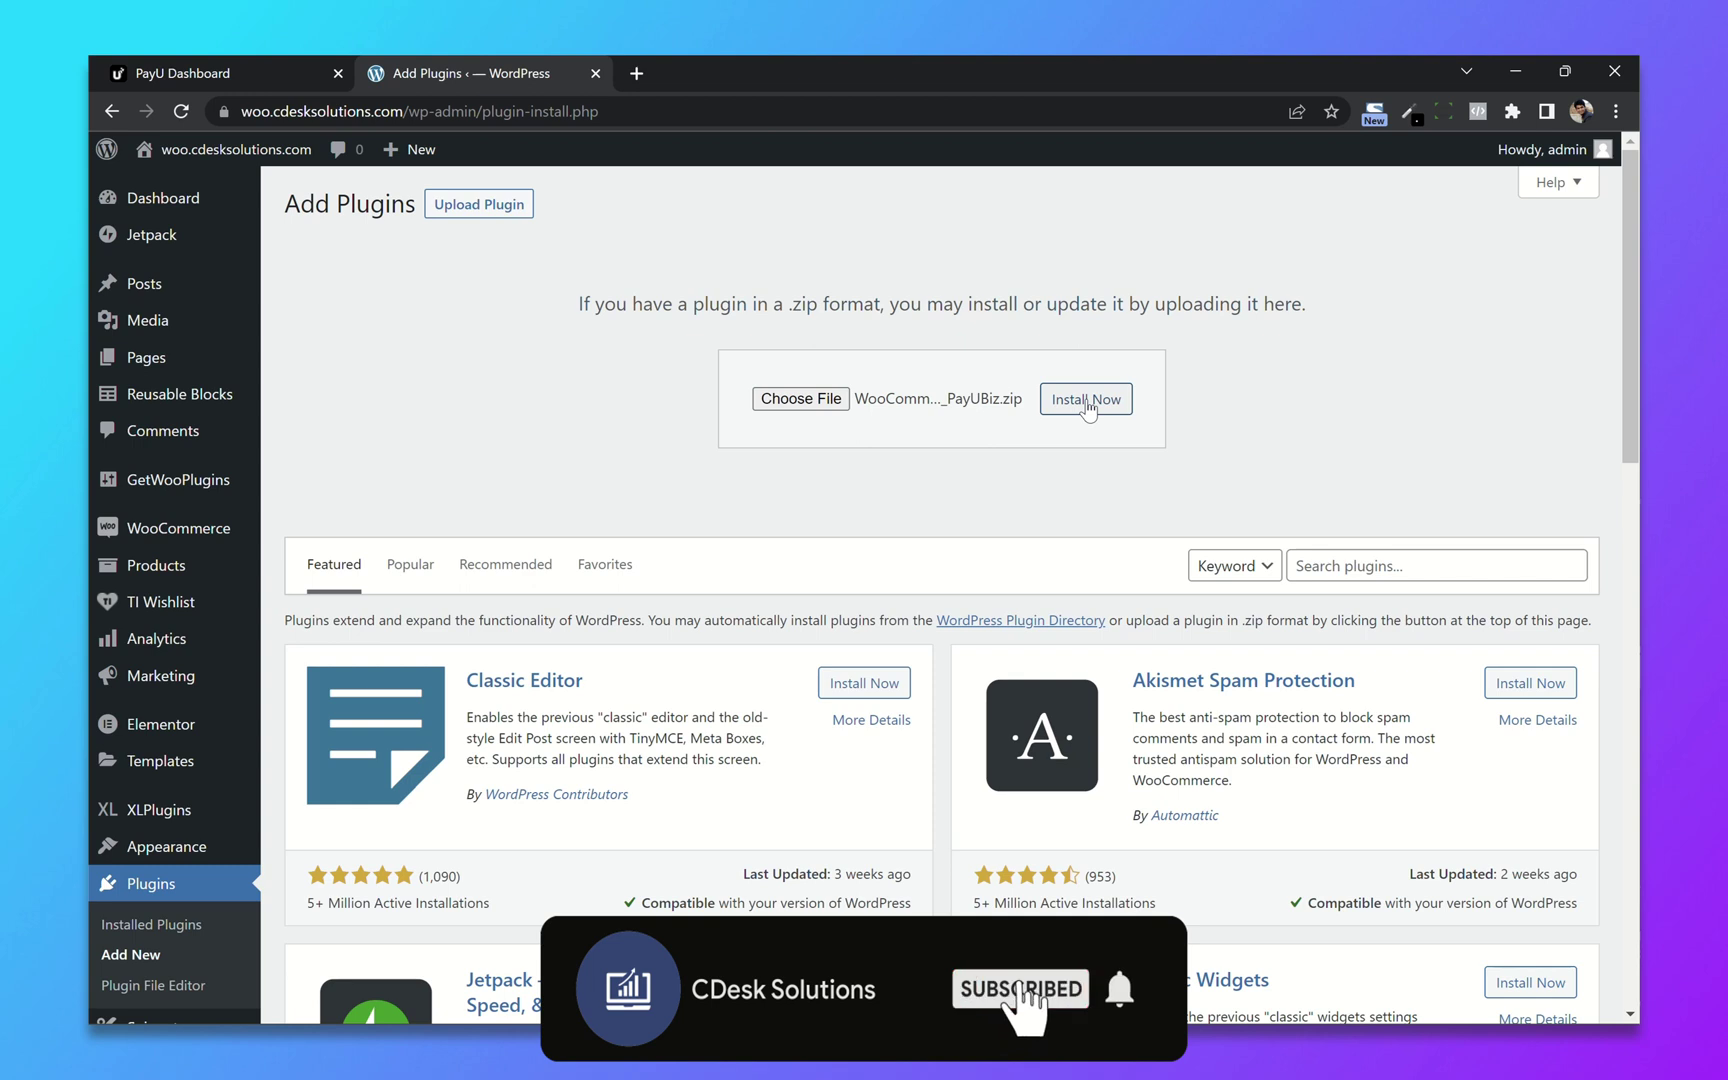
Install the PayUBiz plugin and activate it.
click(1042, 408)
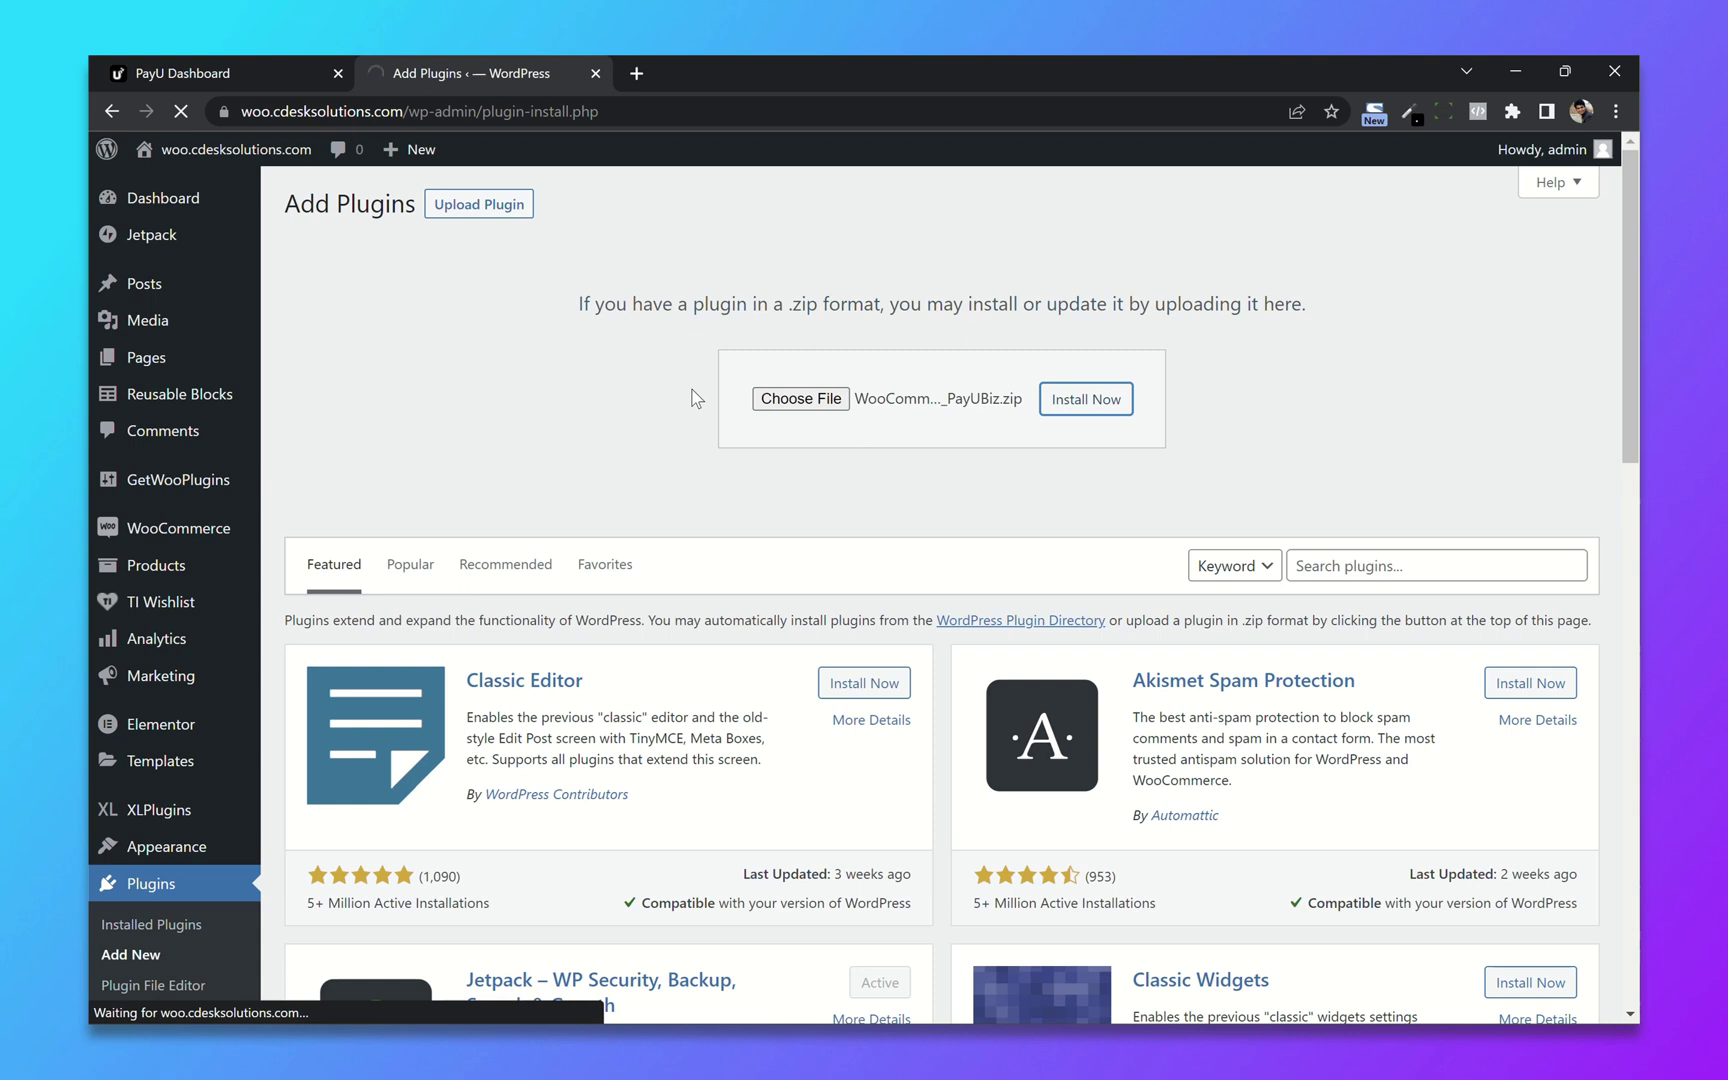
click(328, 395)
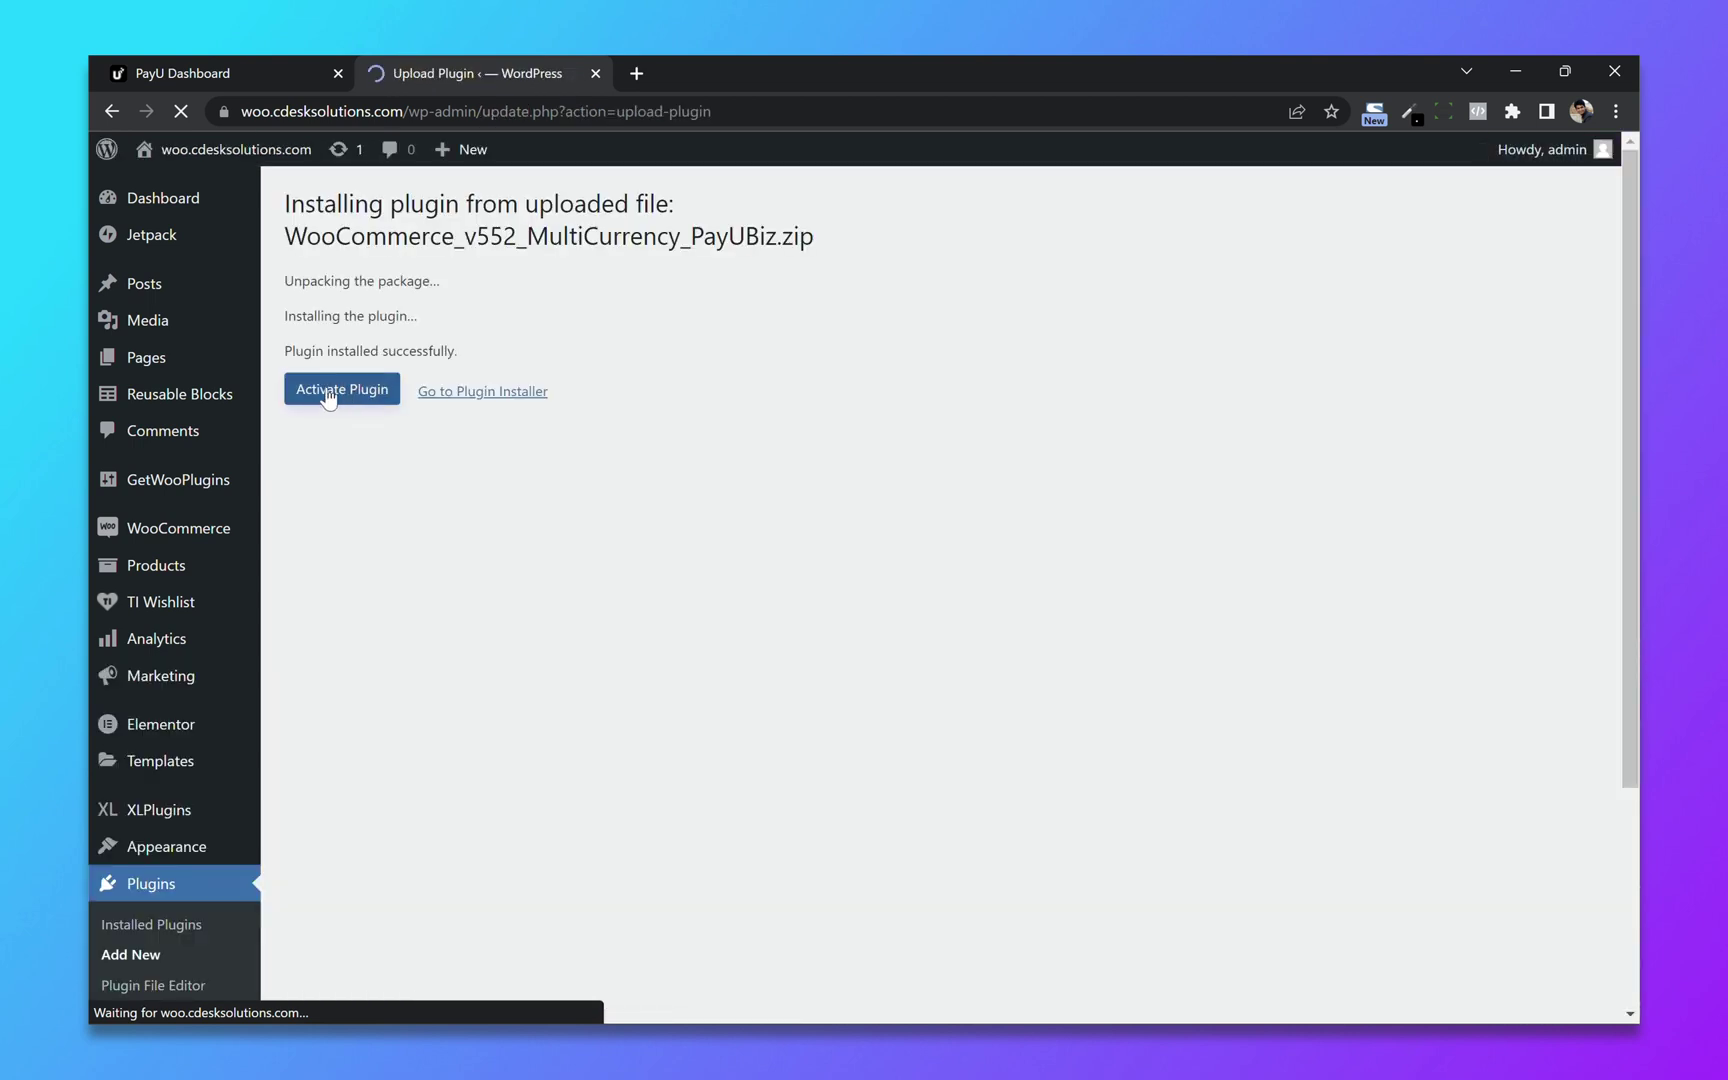
click(328, 395)
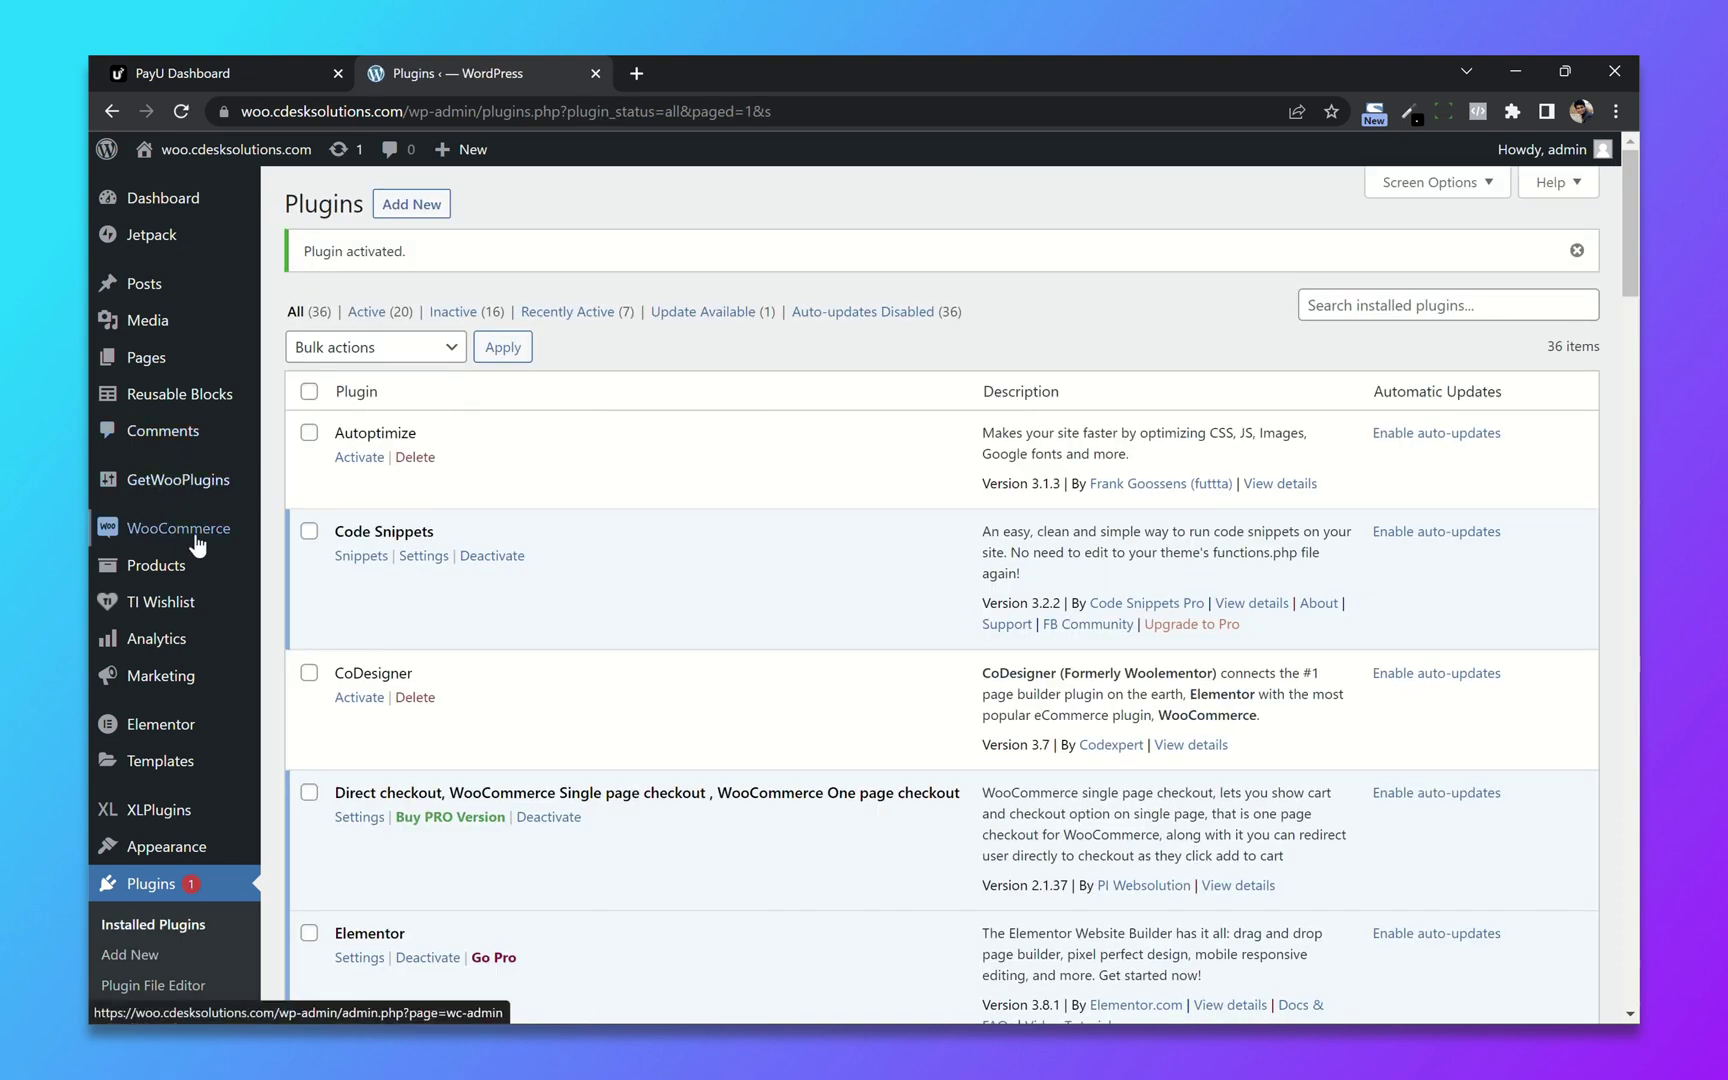
Enable the PayUBiz payment method in WooCommerce's Payments settings.
mouse_move(195, 540)
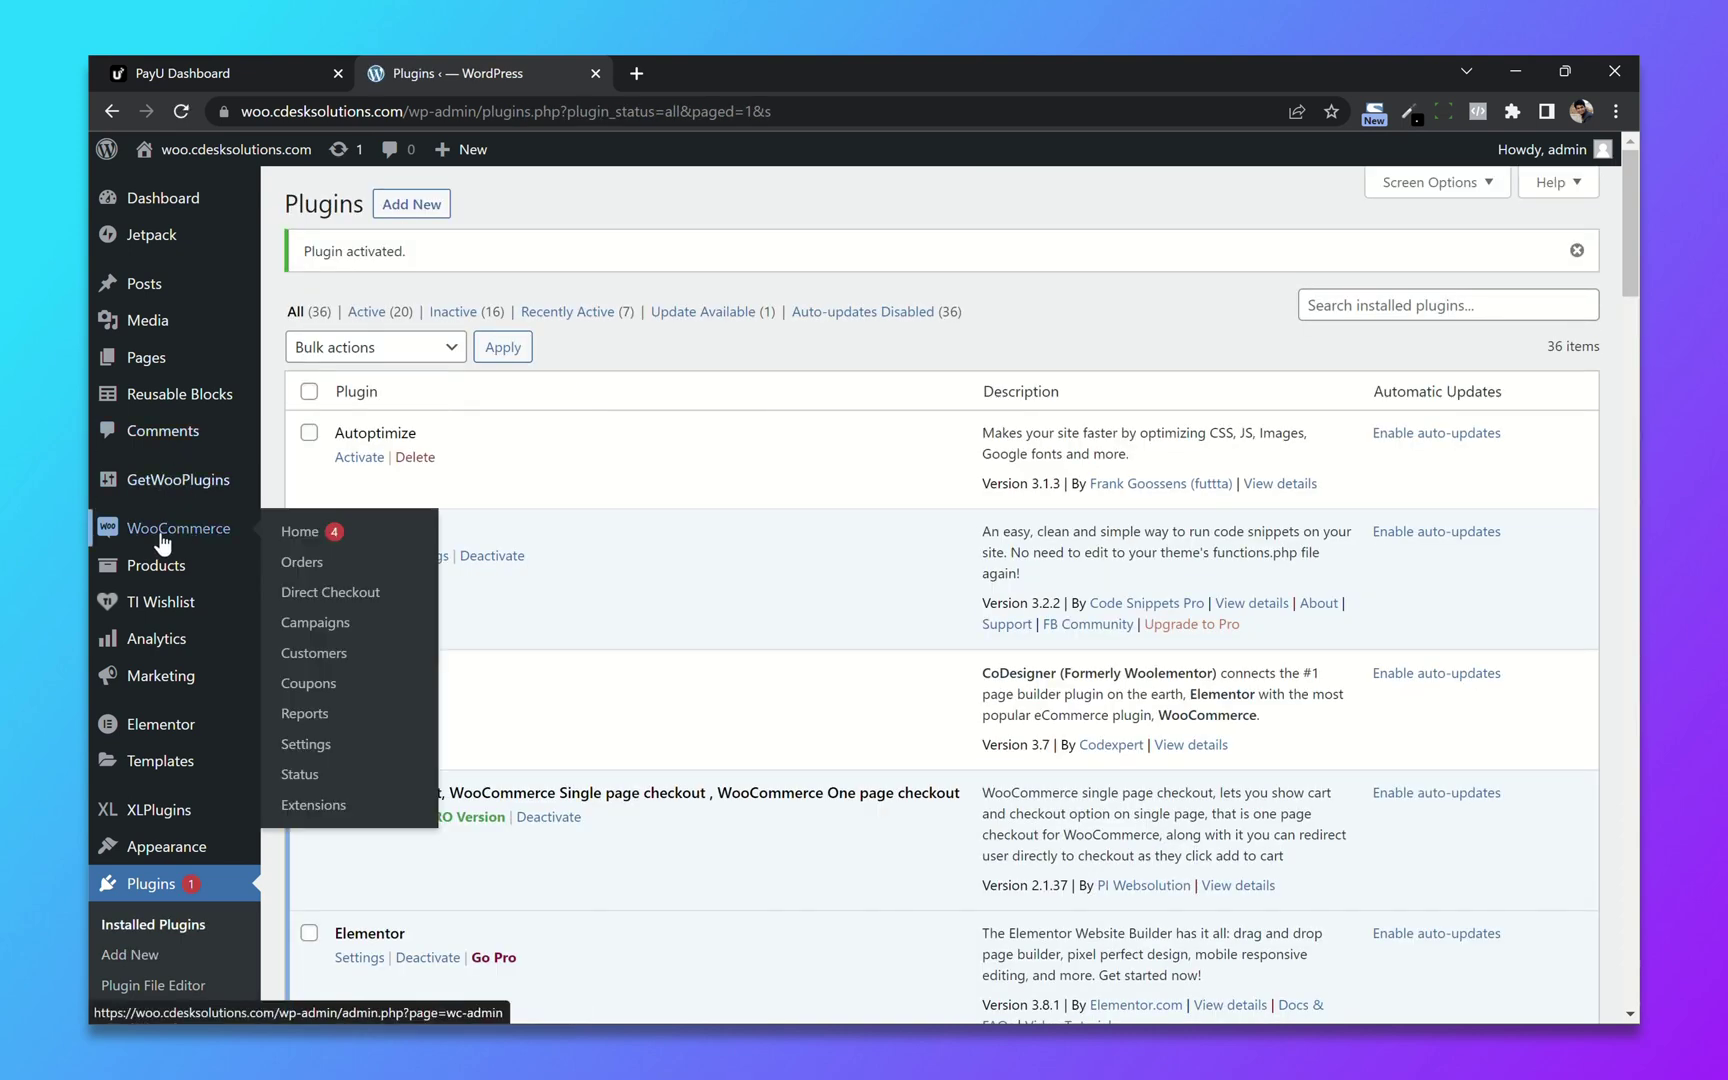
click(306, 746)
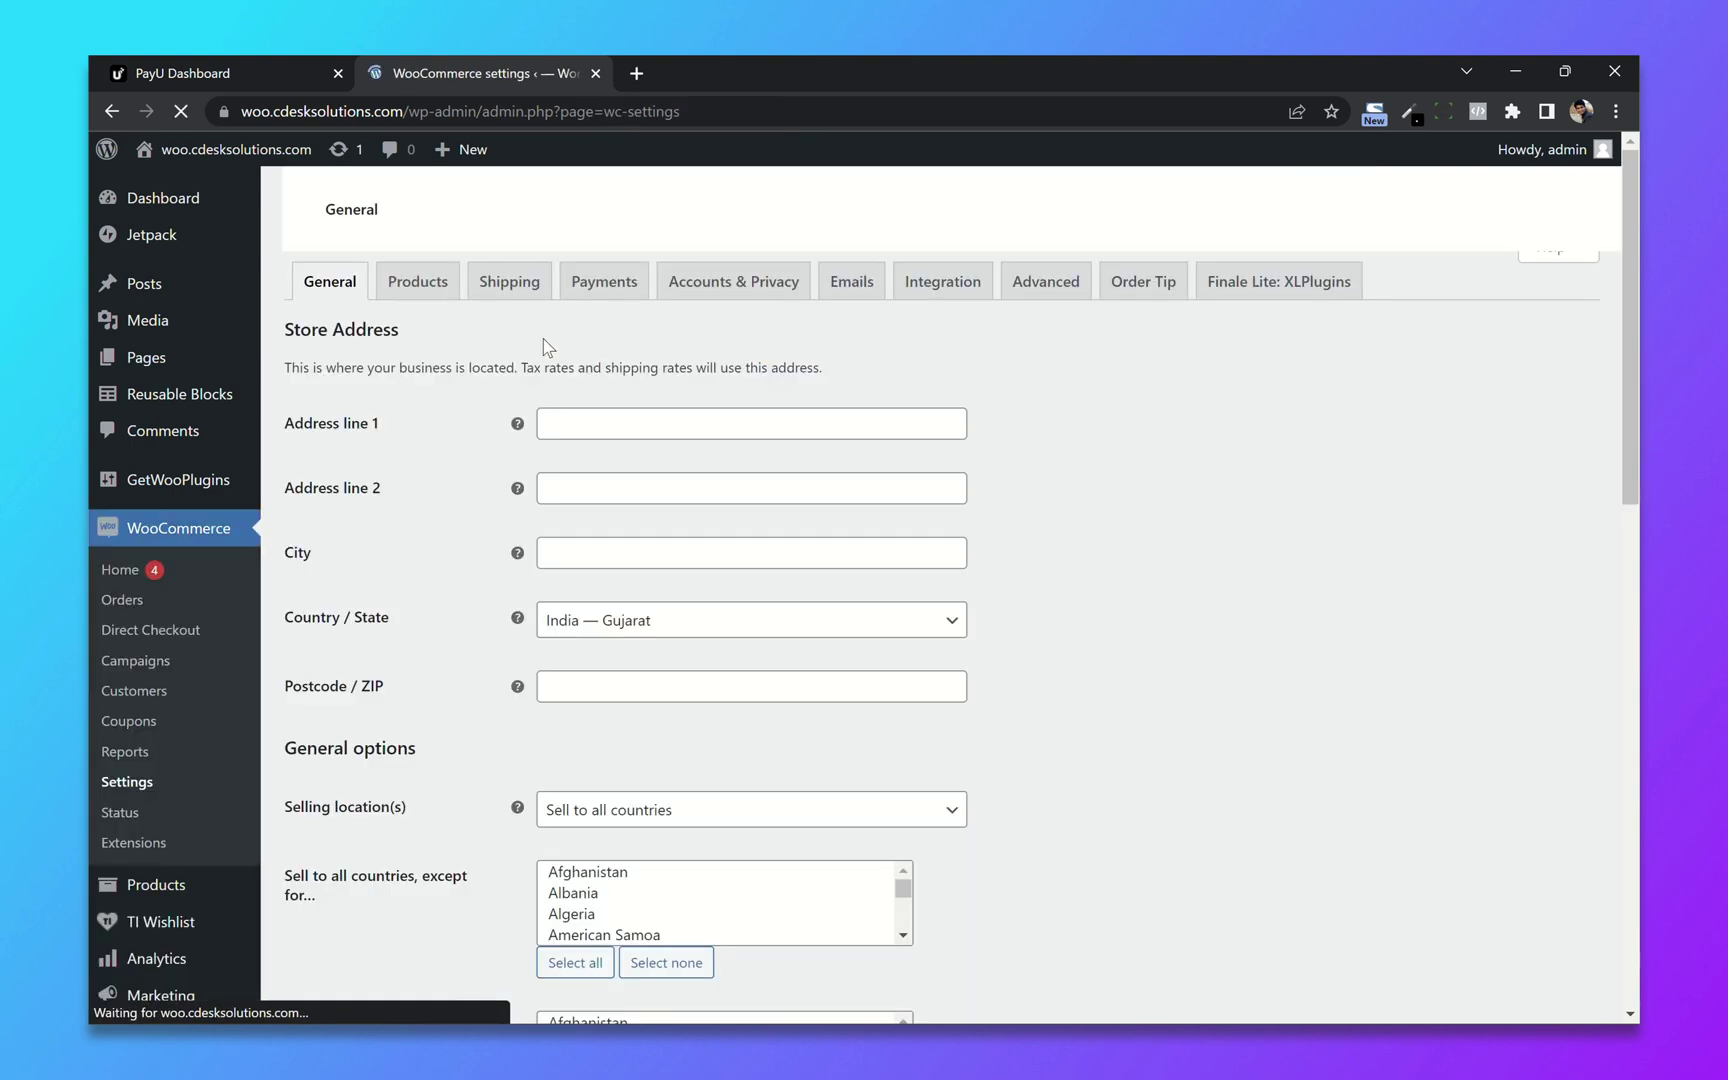
click(601, 312)
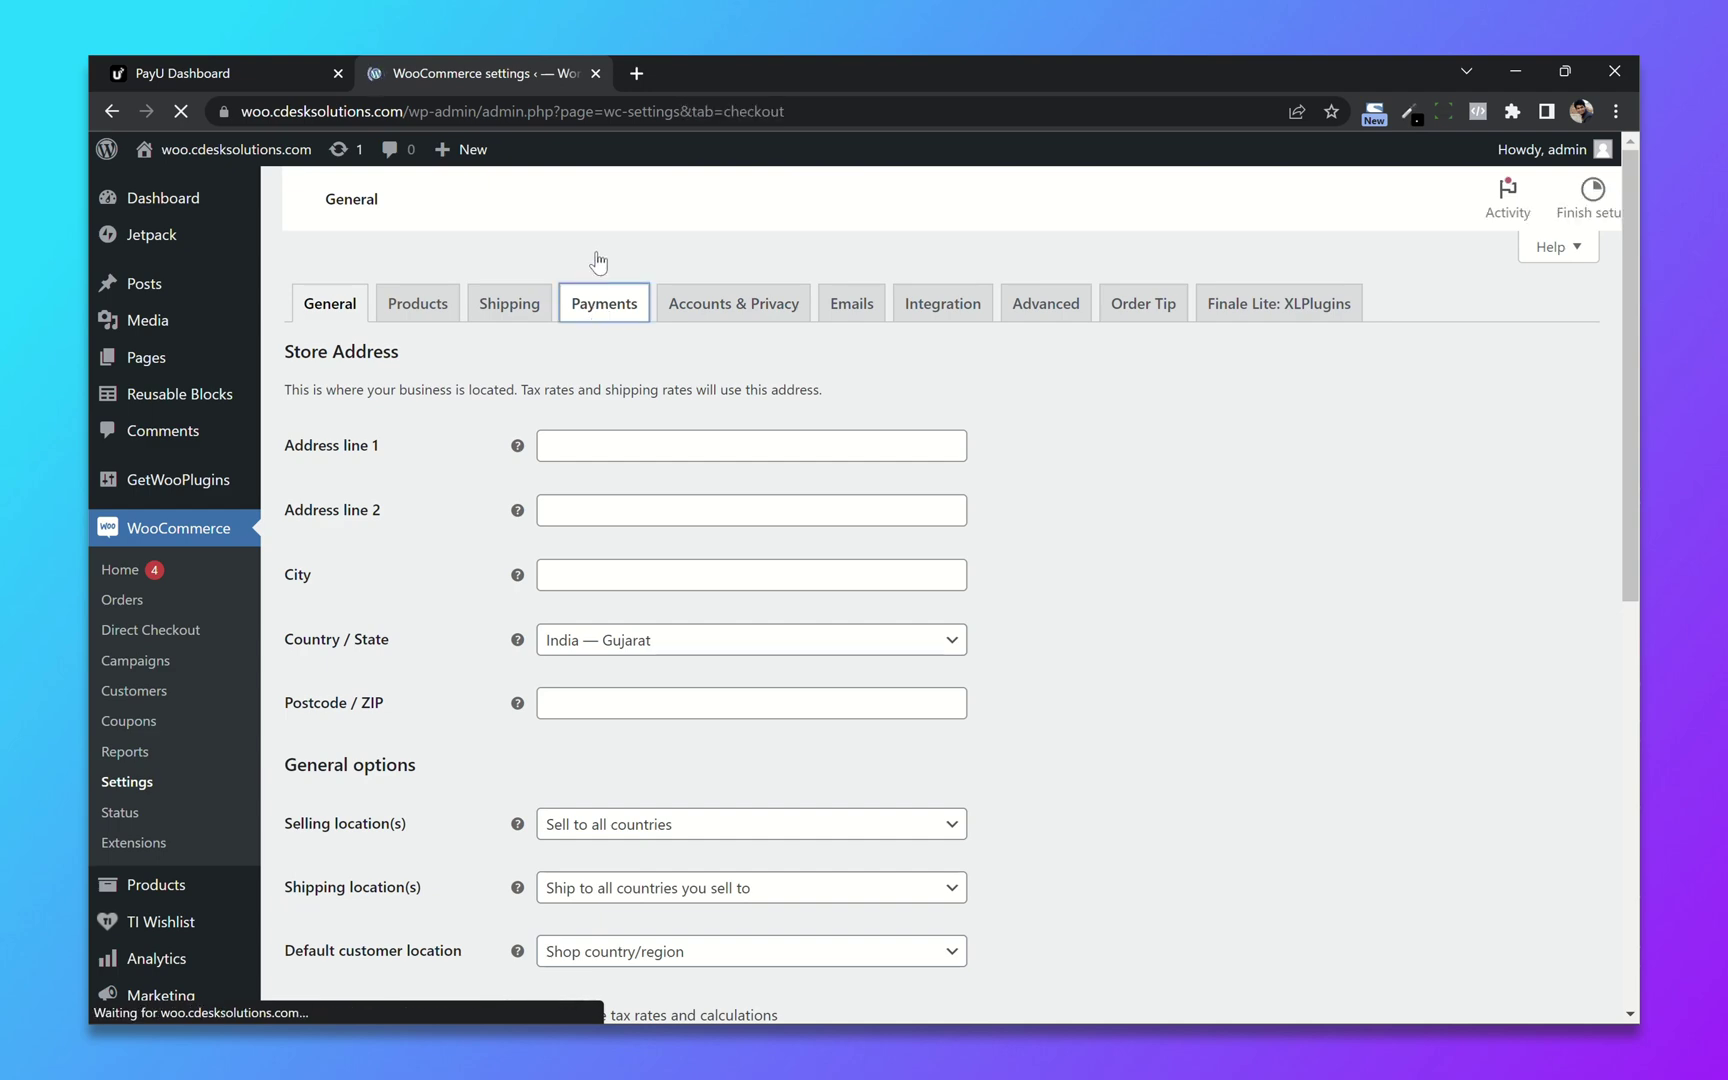
scroll(588, 523, down, 3)
scroll(587, 522, down, 1)
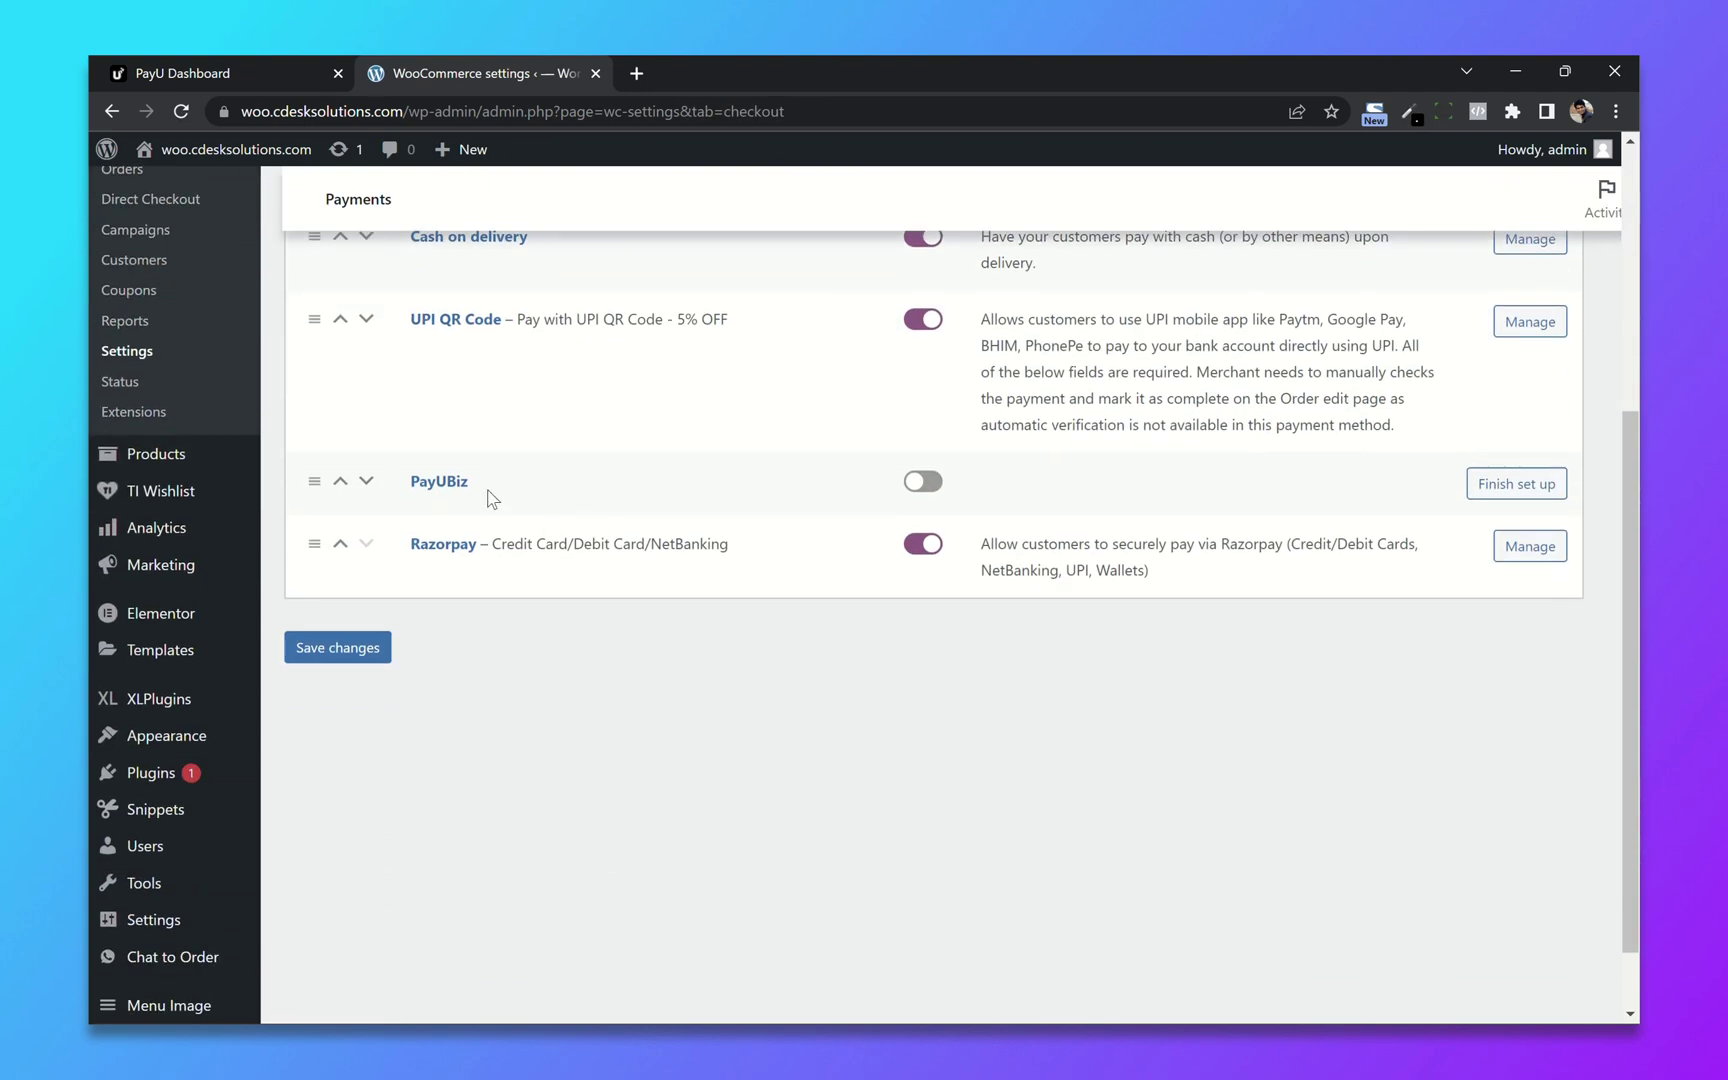
click(915, 488)
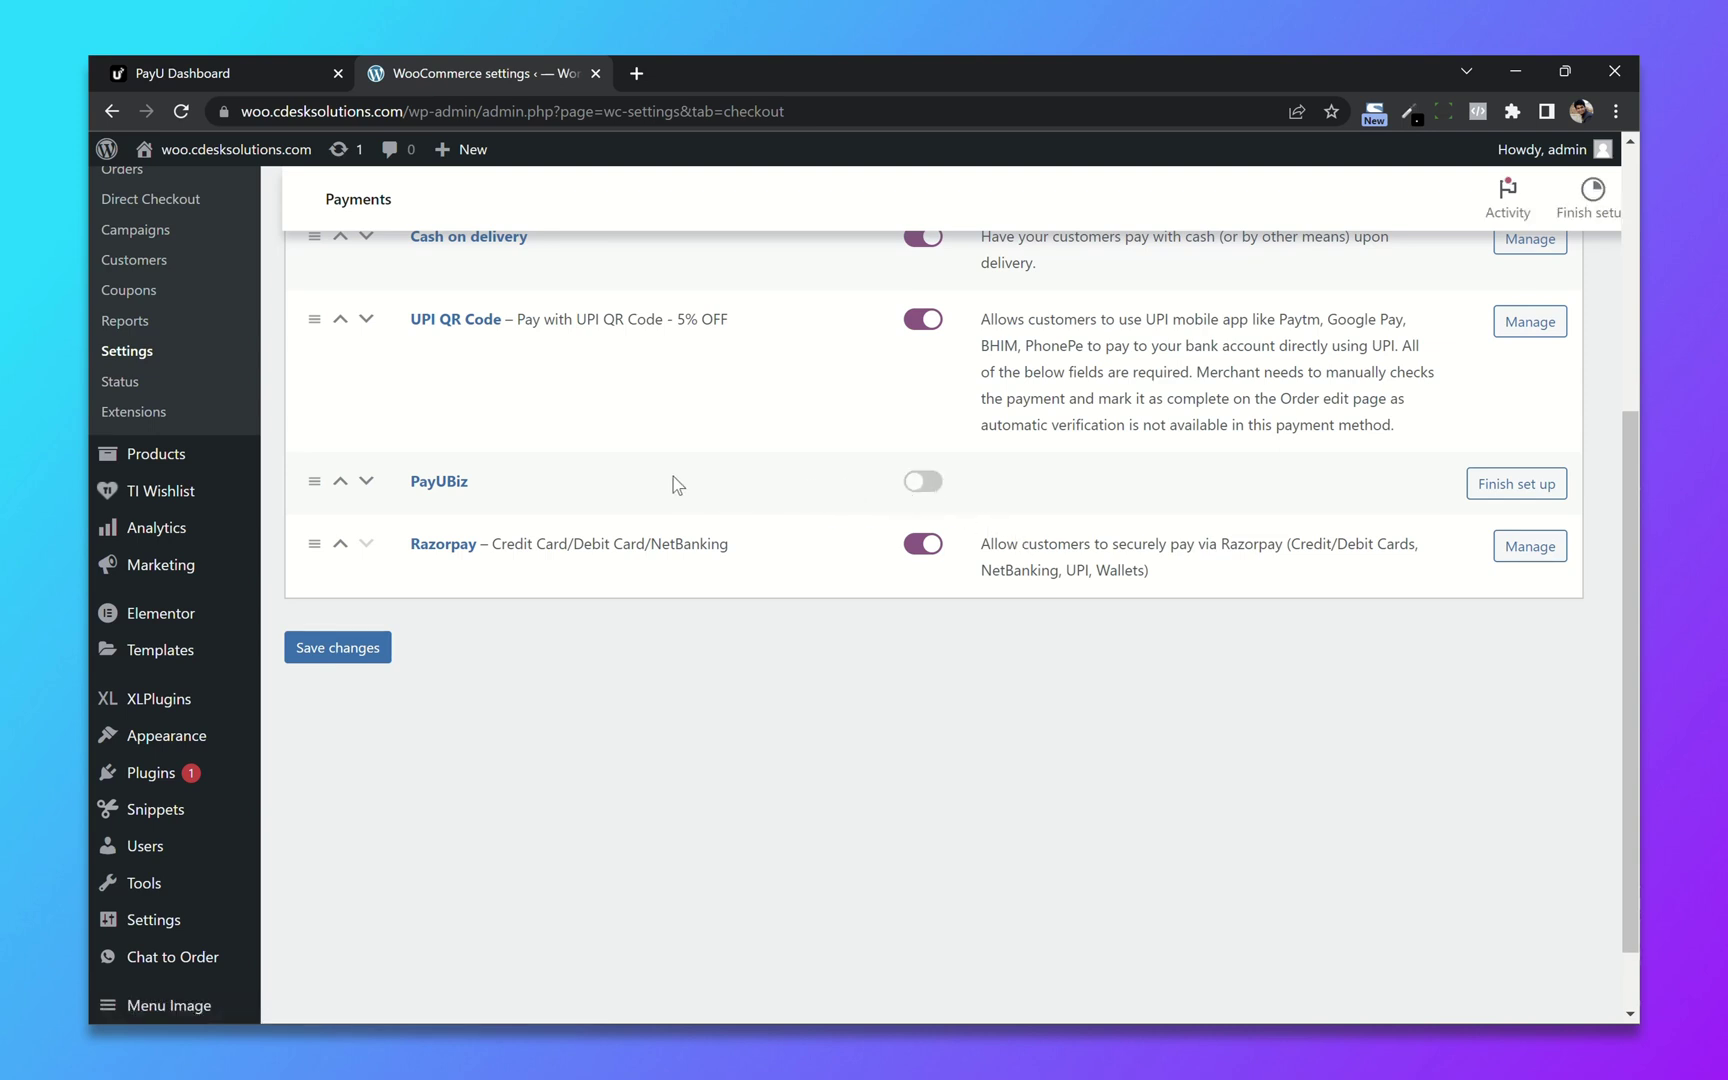
Set the PayUBiz gateway mode to Production on its setup page.
click(1527, 488)
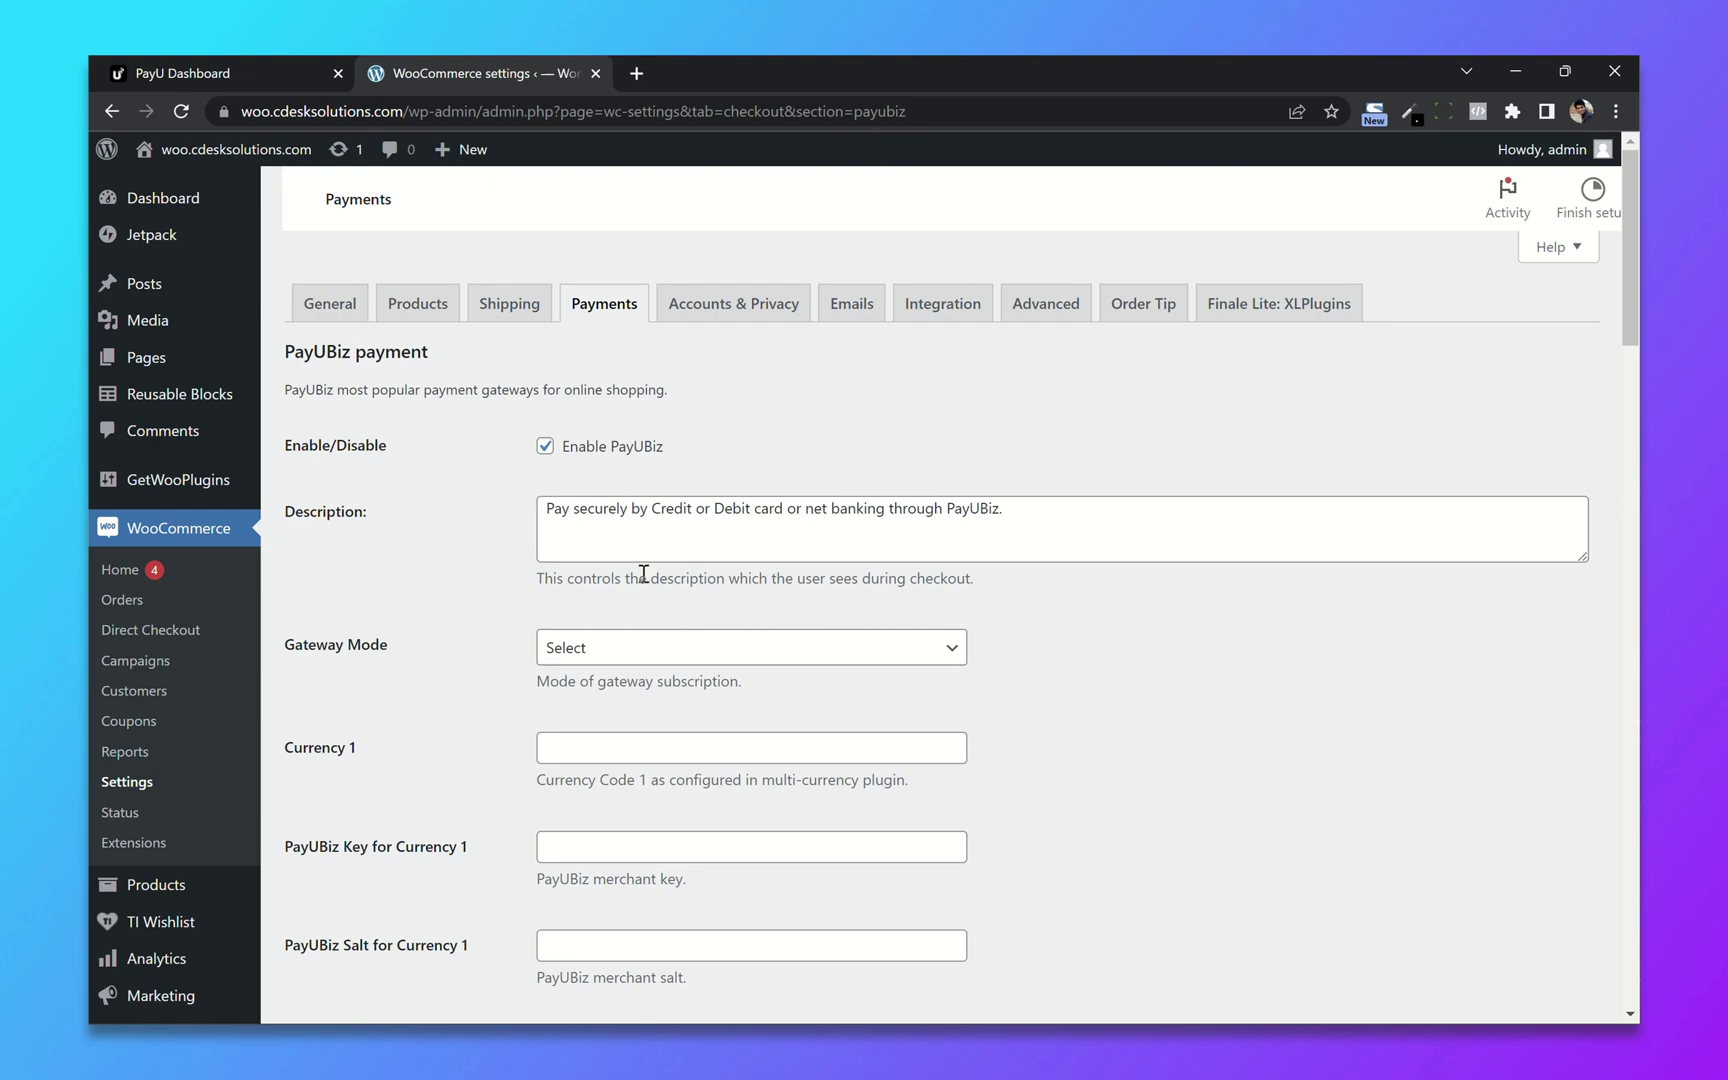
click(609, 657)
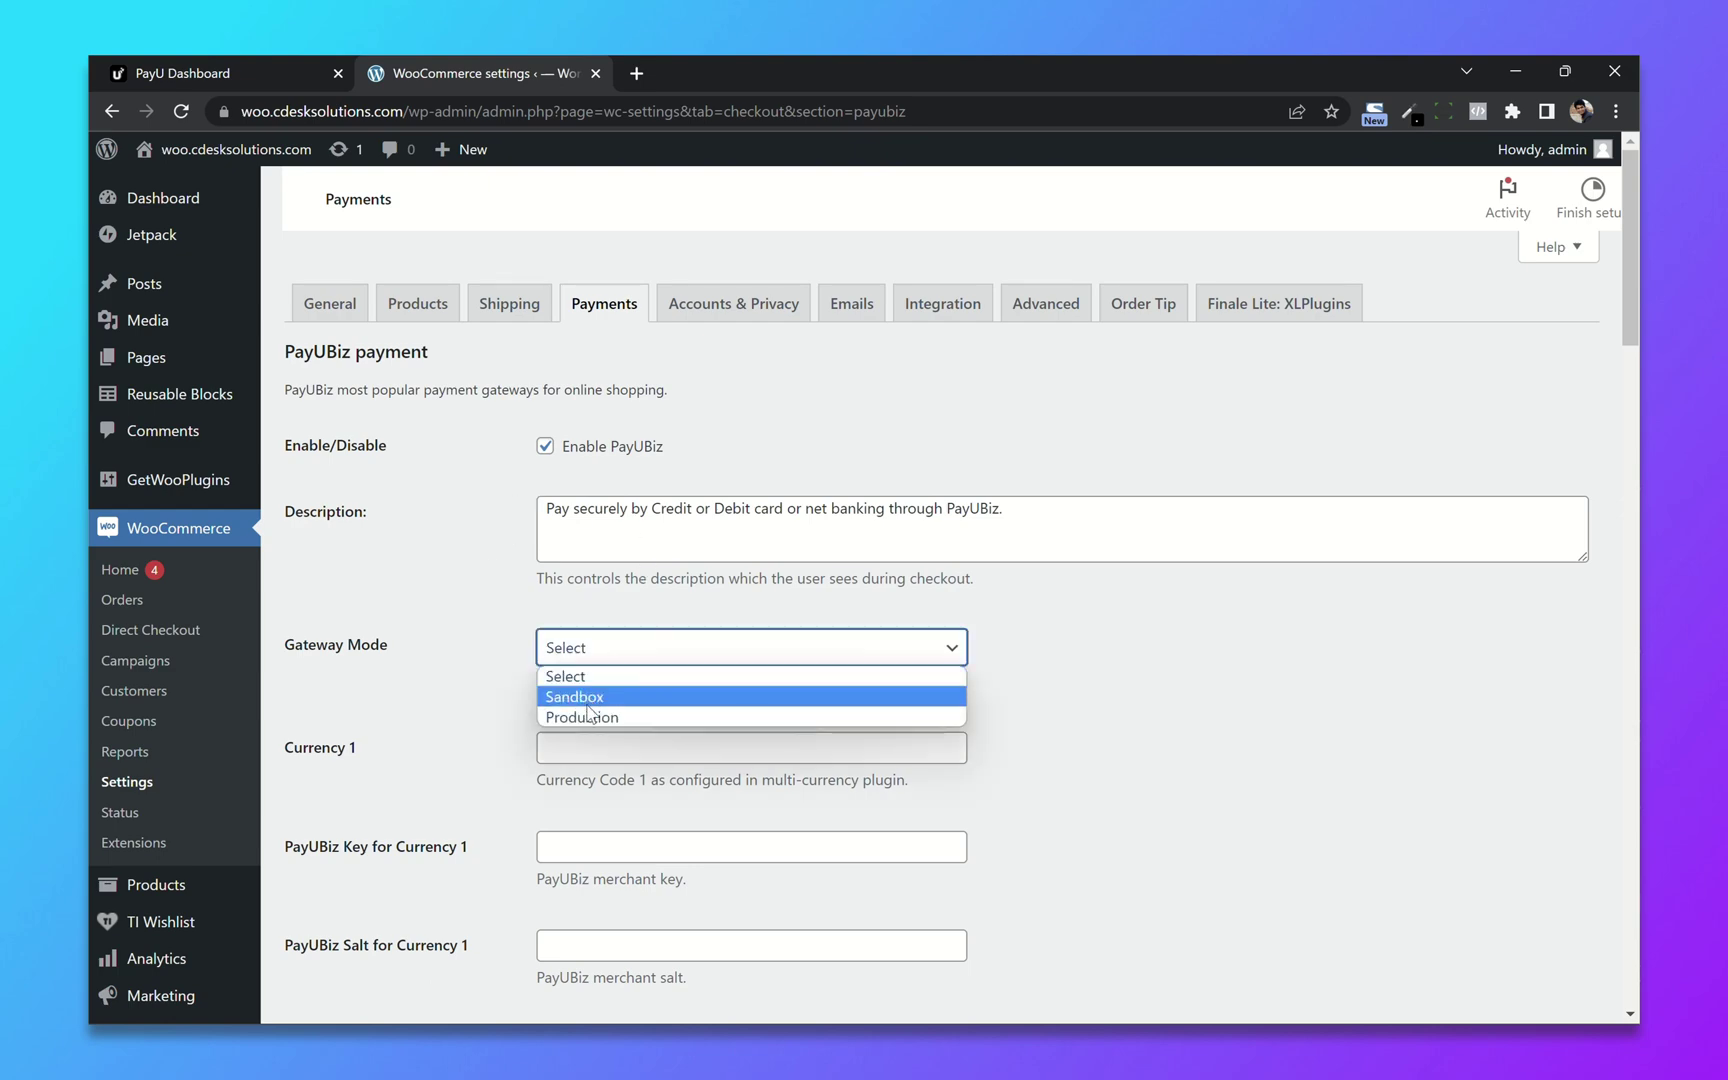
click(617, 719)
scroll(505, 600, down, 4)
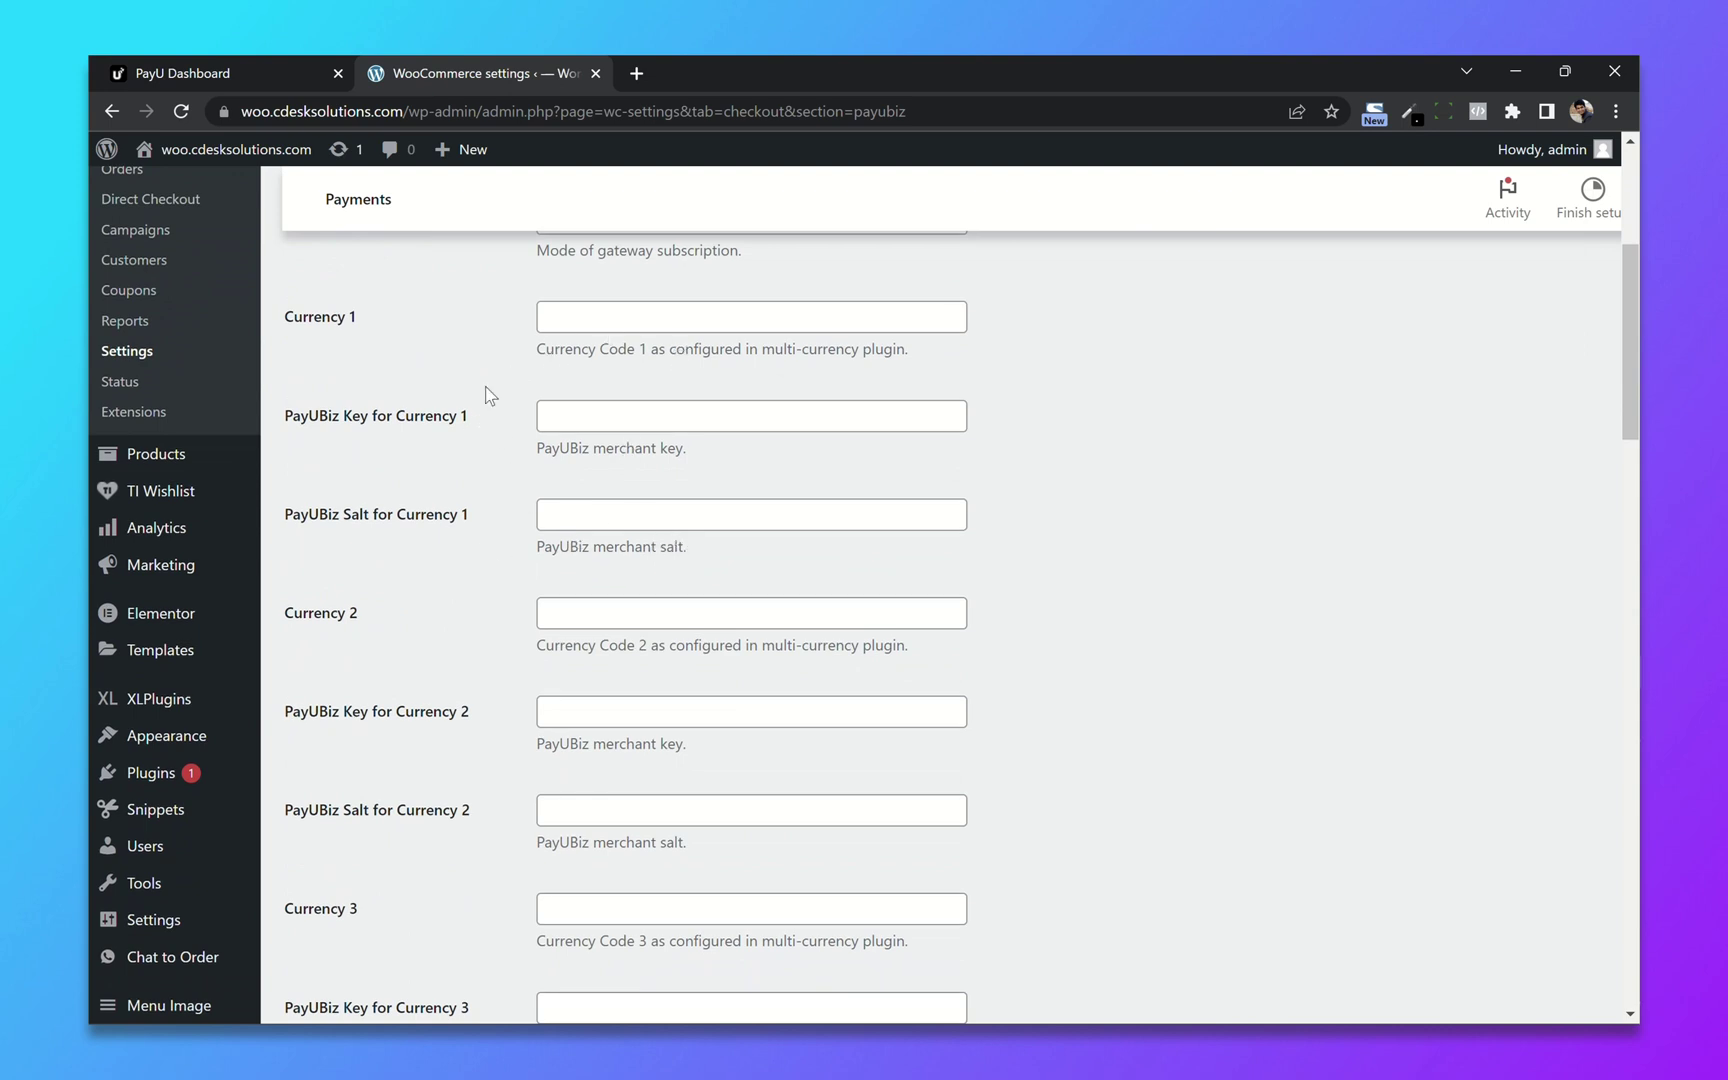
Copy the Merchant Key from Key Salt Details on PayU's payment gateway page.
click(283, 65)
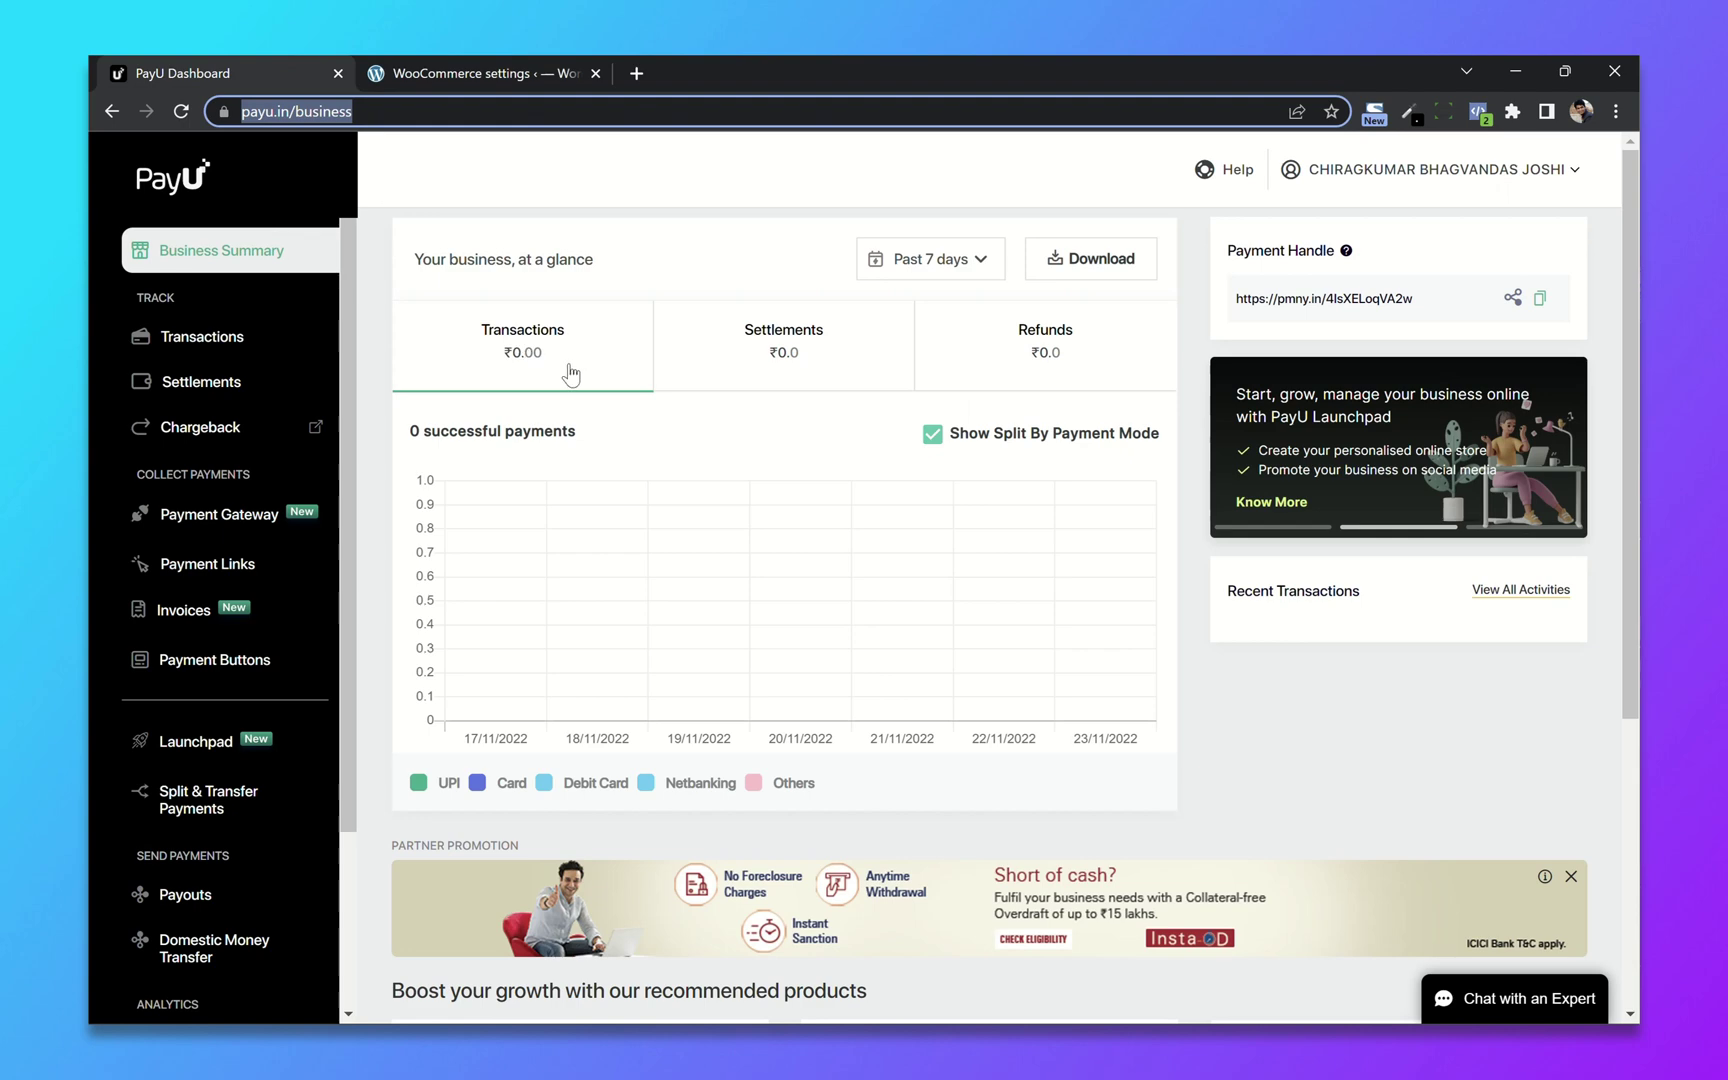
click(214, 518)
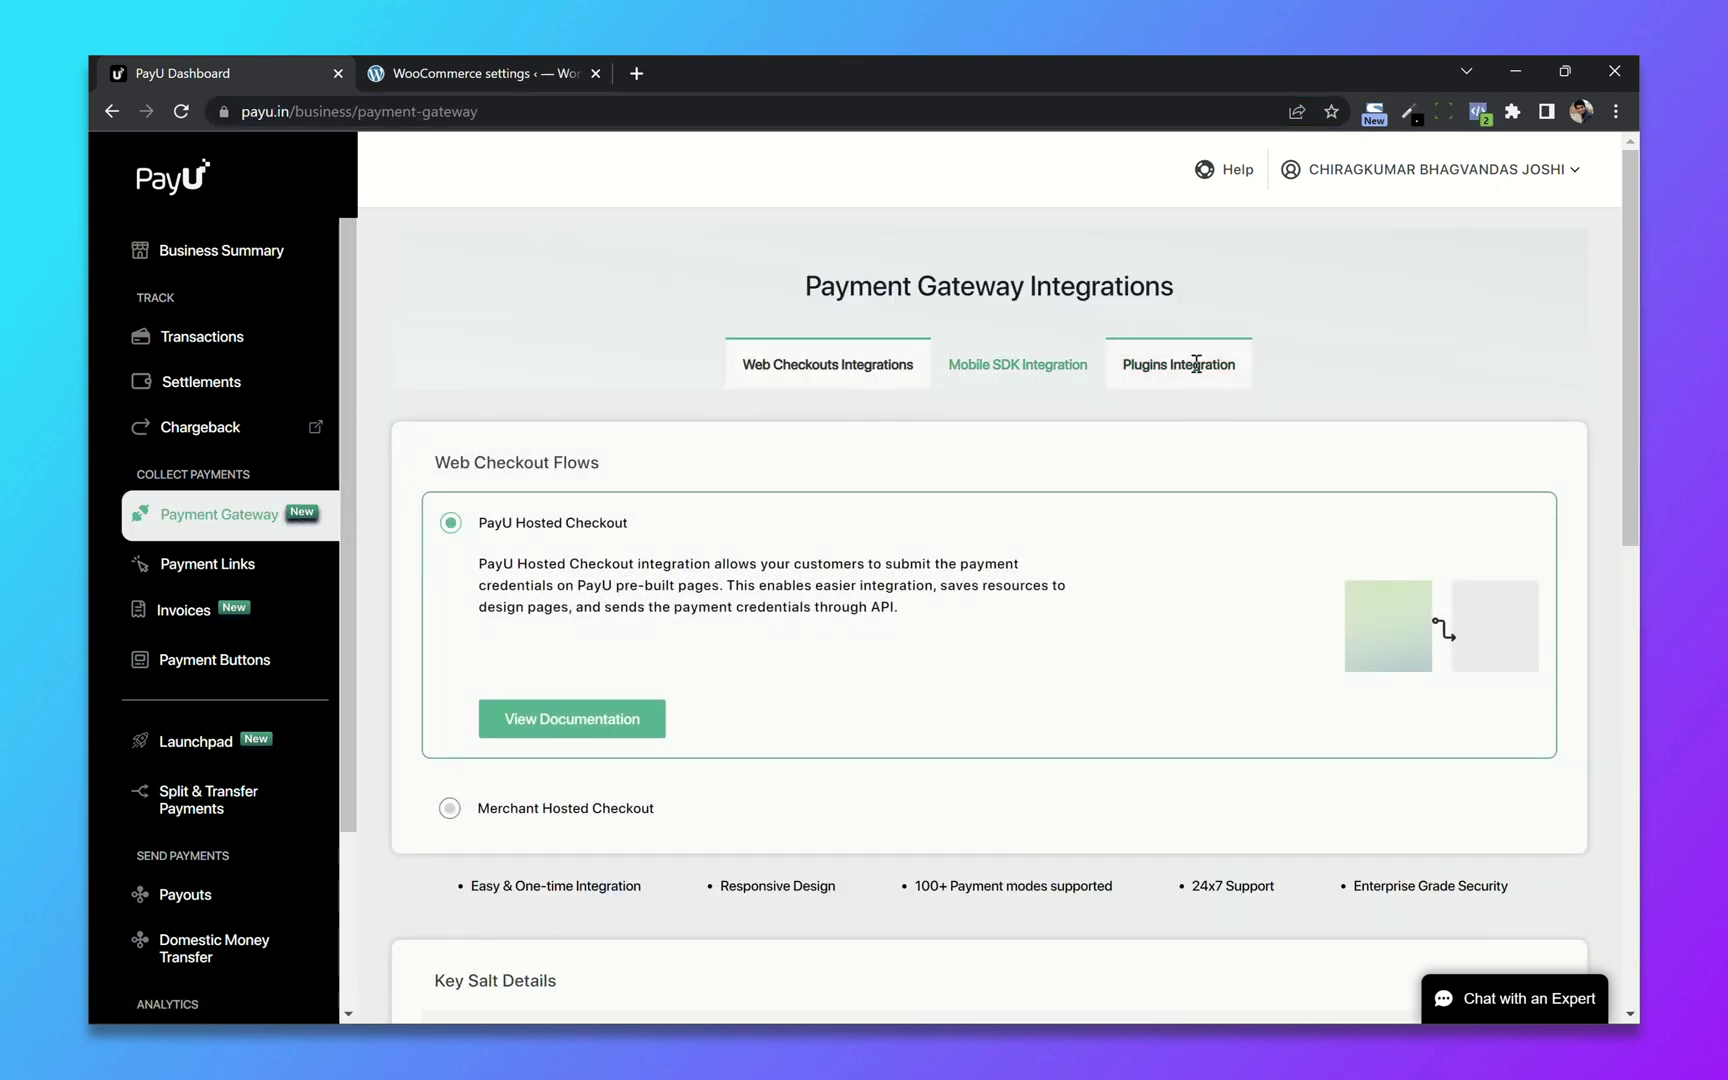
scroll(556, 432, down, 1)
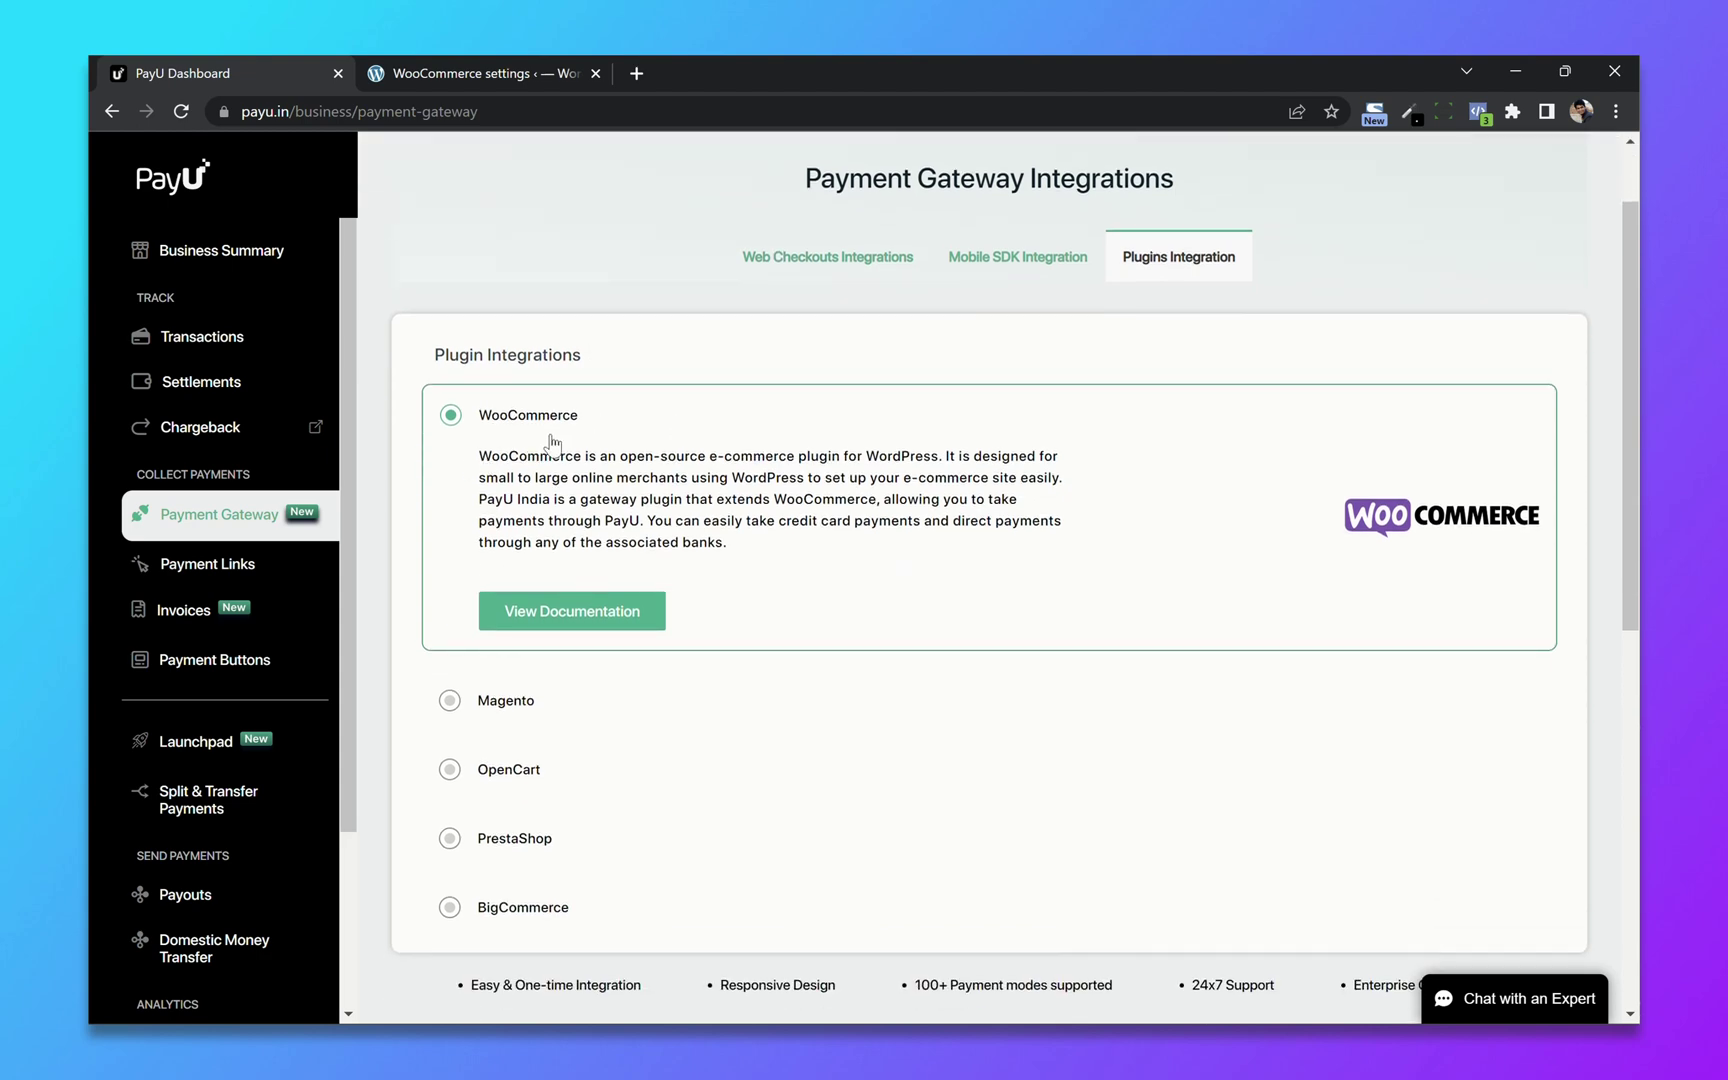
scroll(600, 610, down, 3)
scroll(644, 607, down, 4)
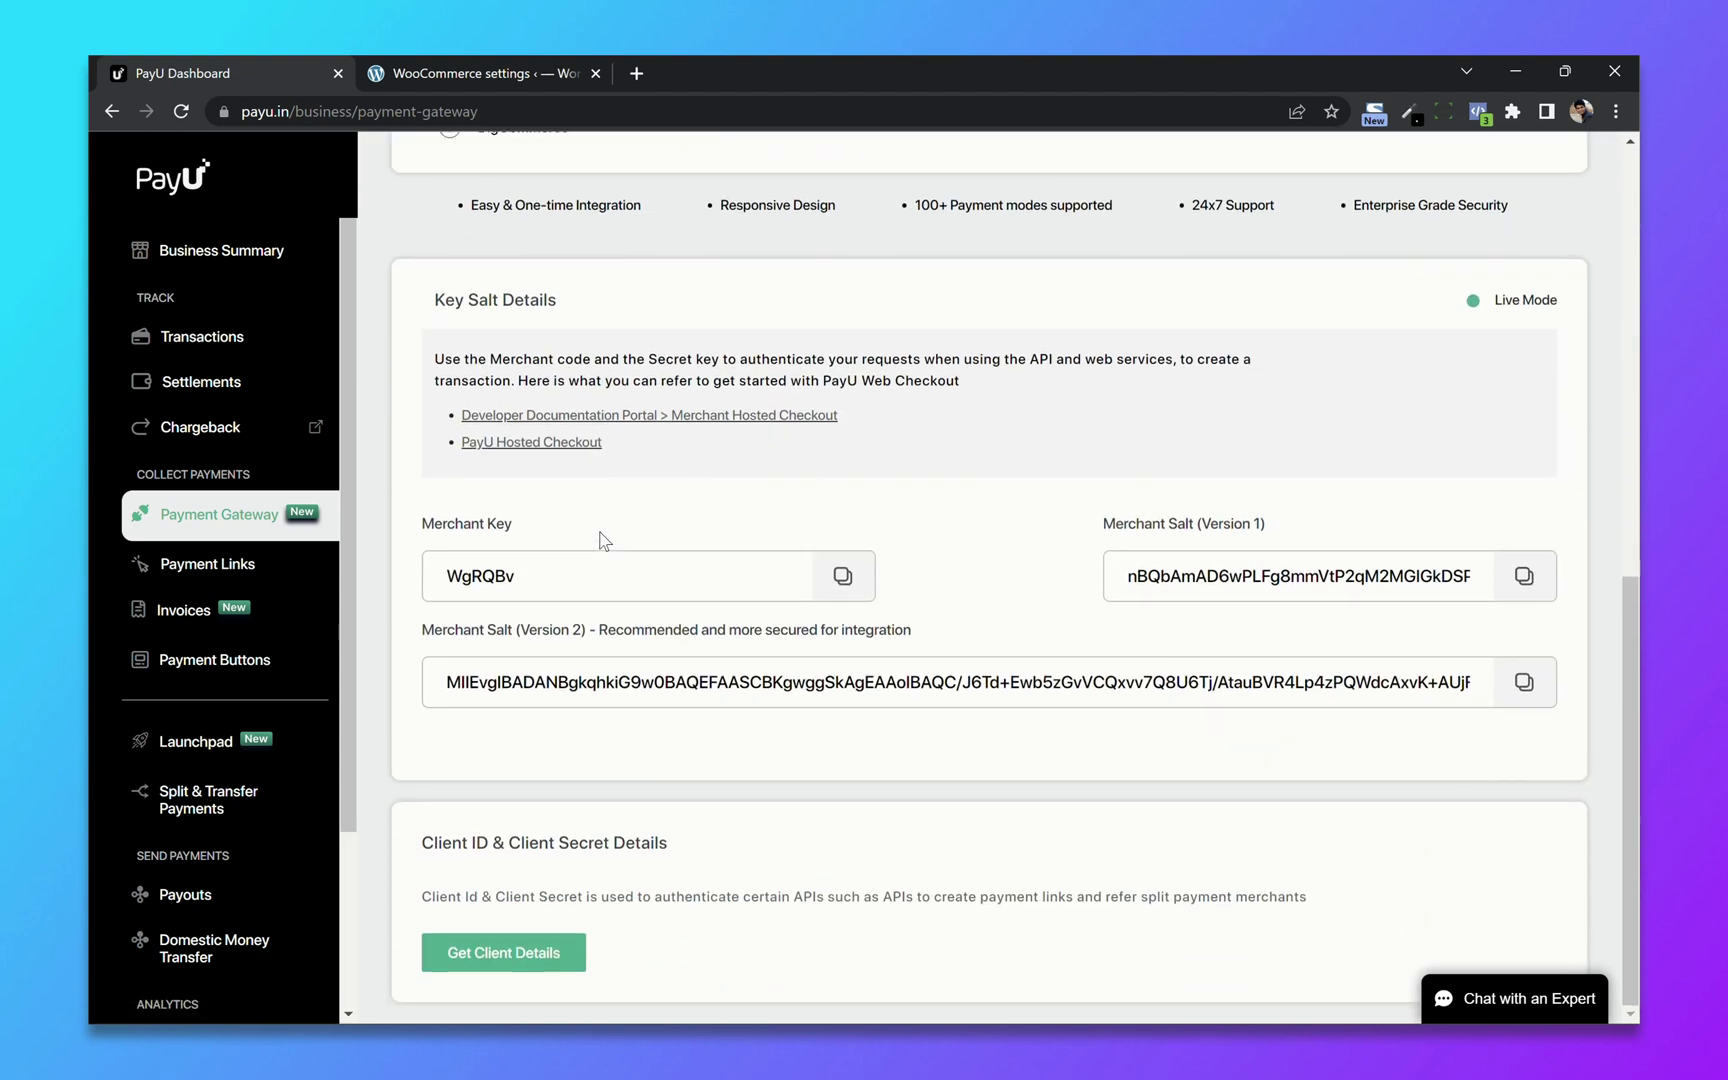
click(843, 577)
Paste the merchant key into PayUBiz Key for Currency 1.
click(480, 73)
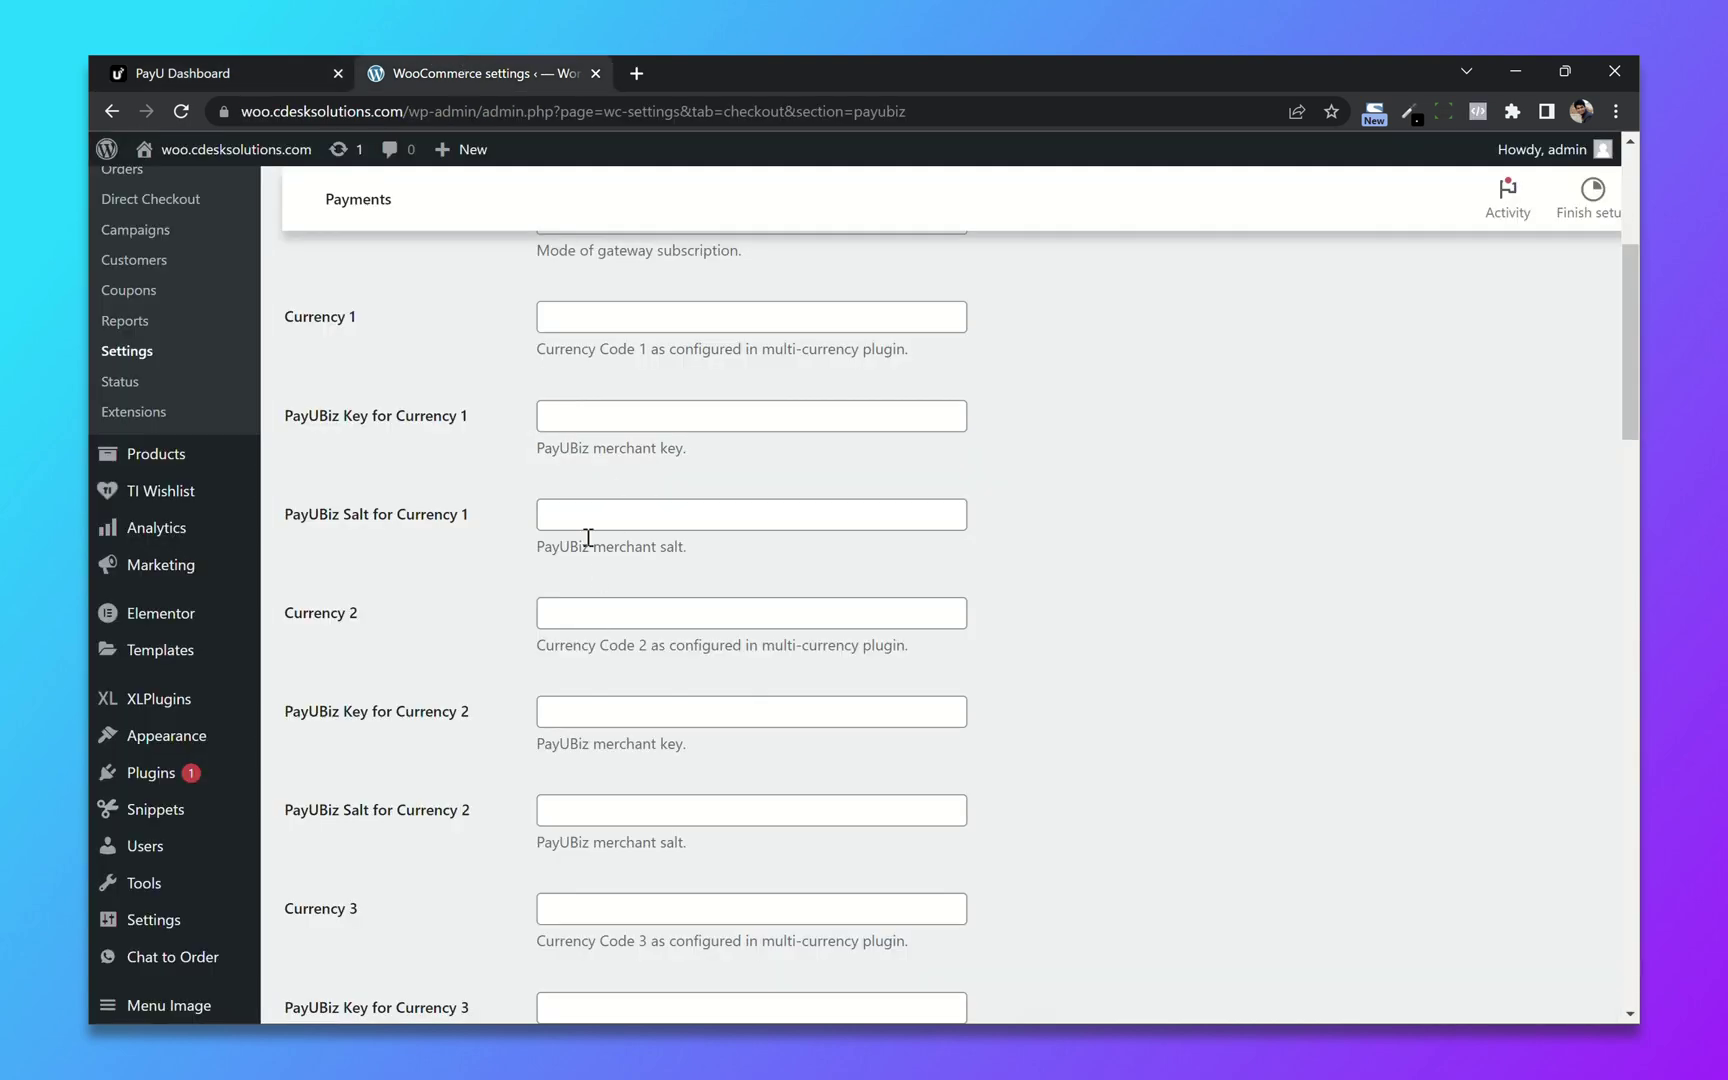
click(603, 419)
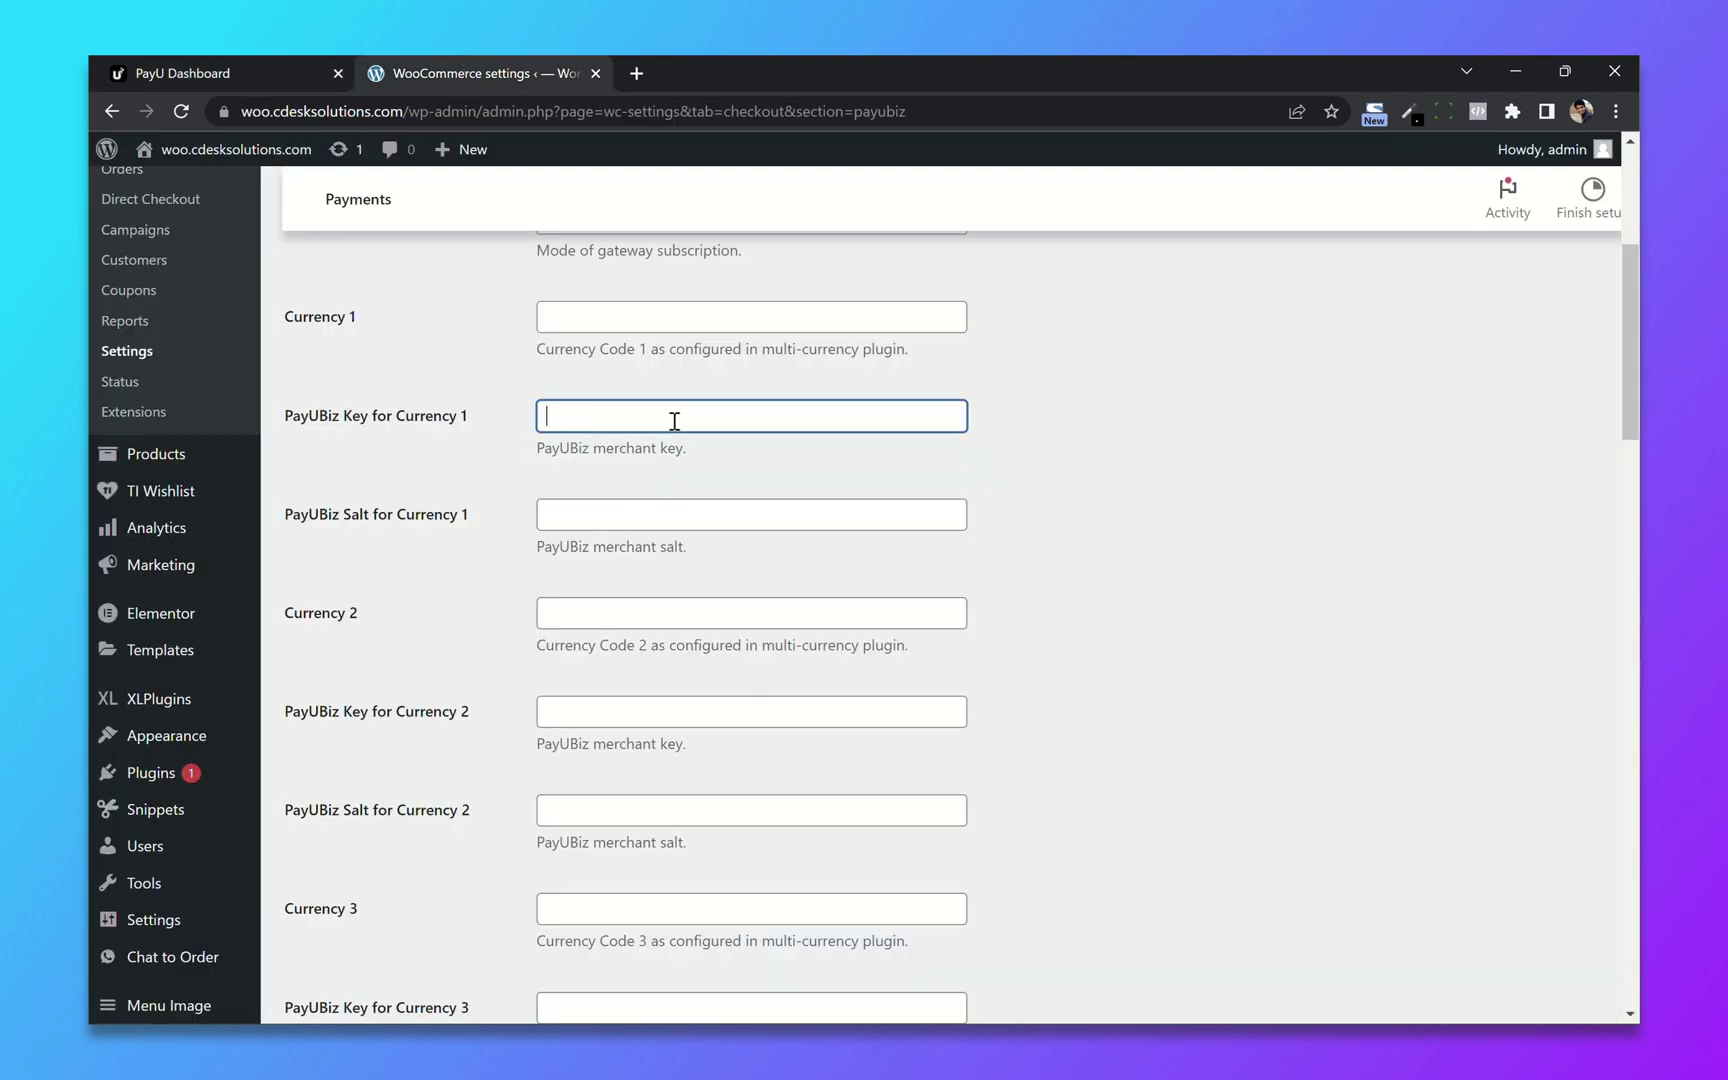
key(ctrl+v)
Copy PayU's Merchant Salt into PayUBiz Salt for Currency 1 and save the gateway settings.
click(255, 80)
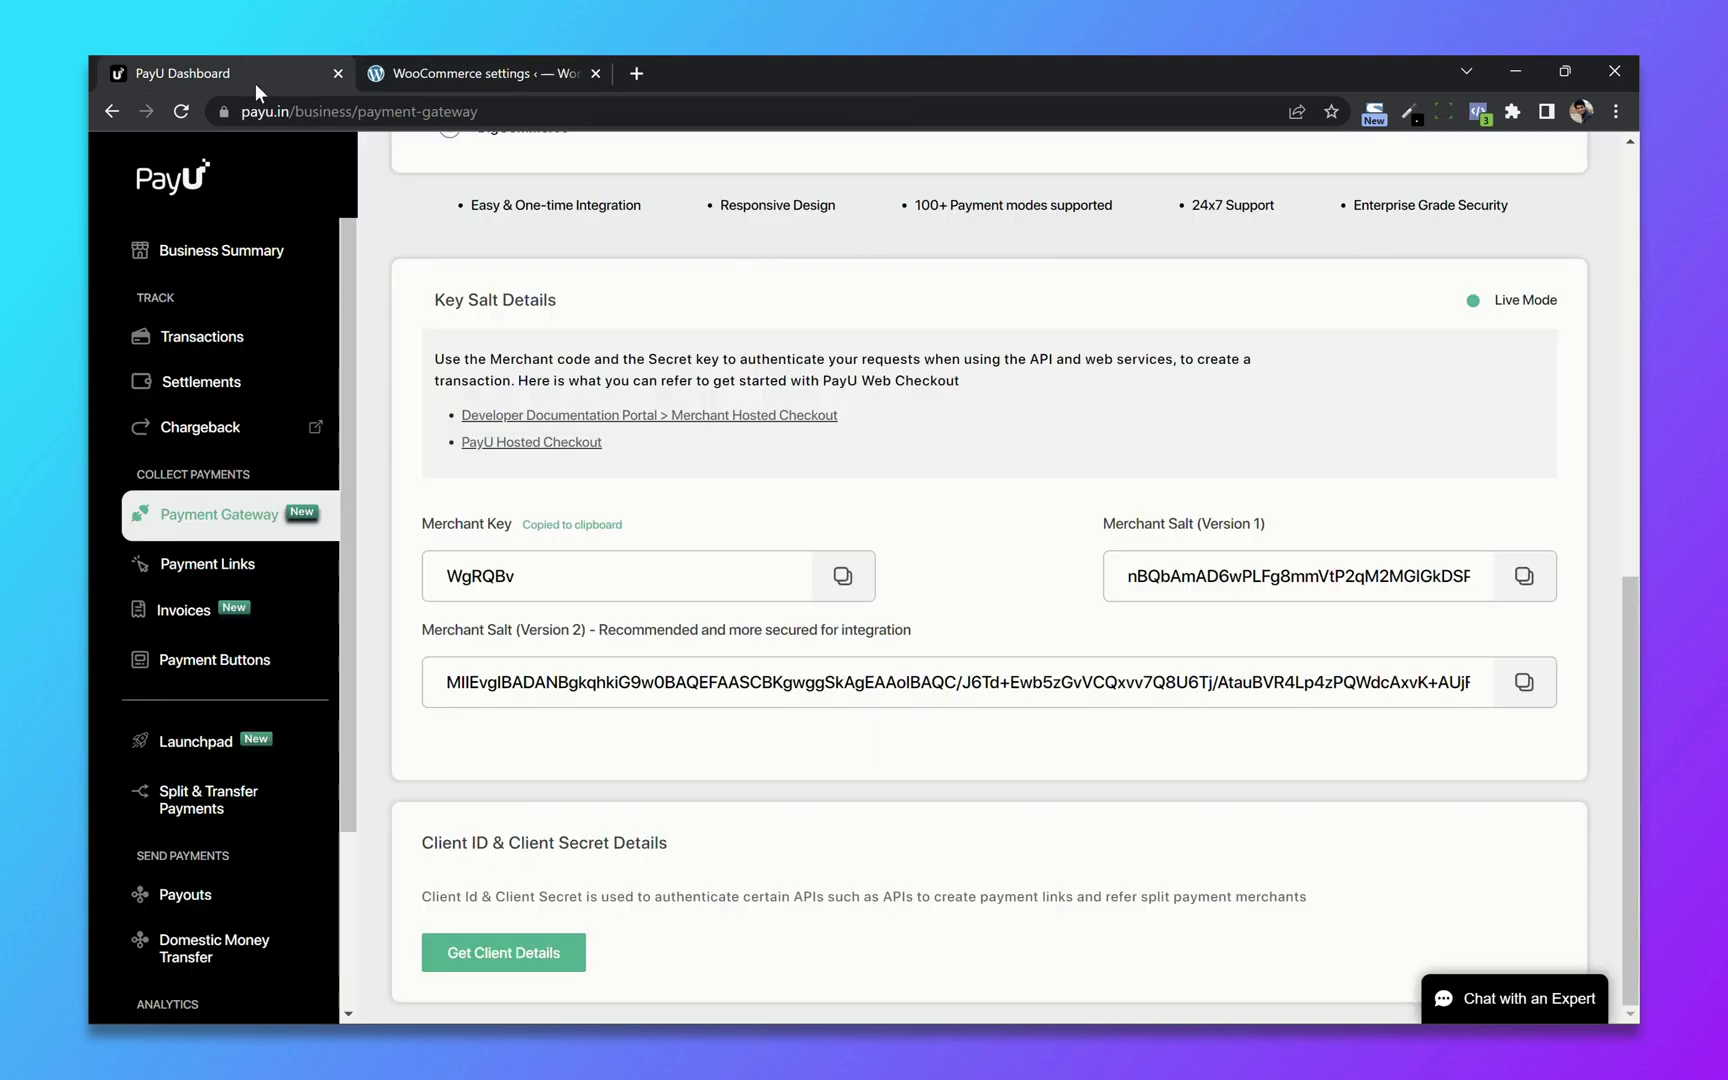
click(1524, 577)
click(581, 62)
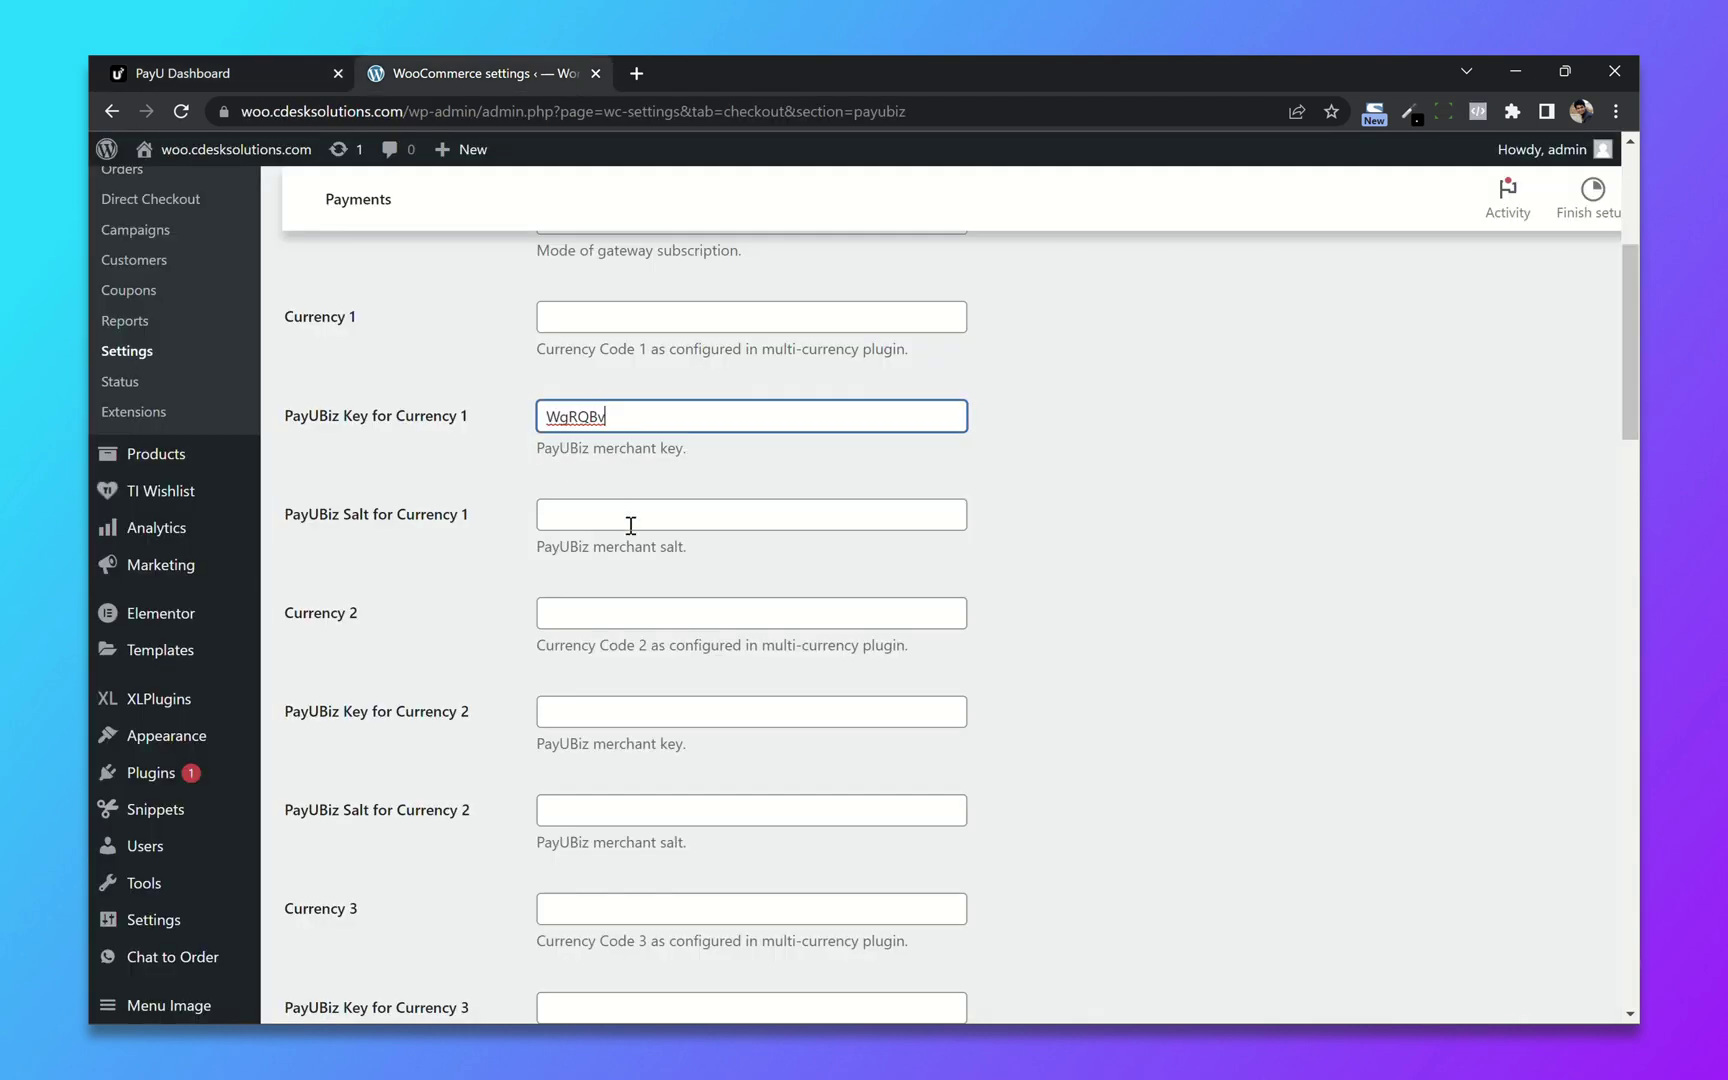
click(628, 520)
key(ctrl+v)
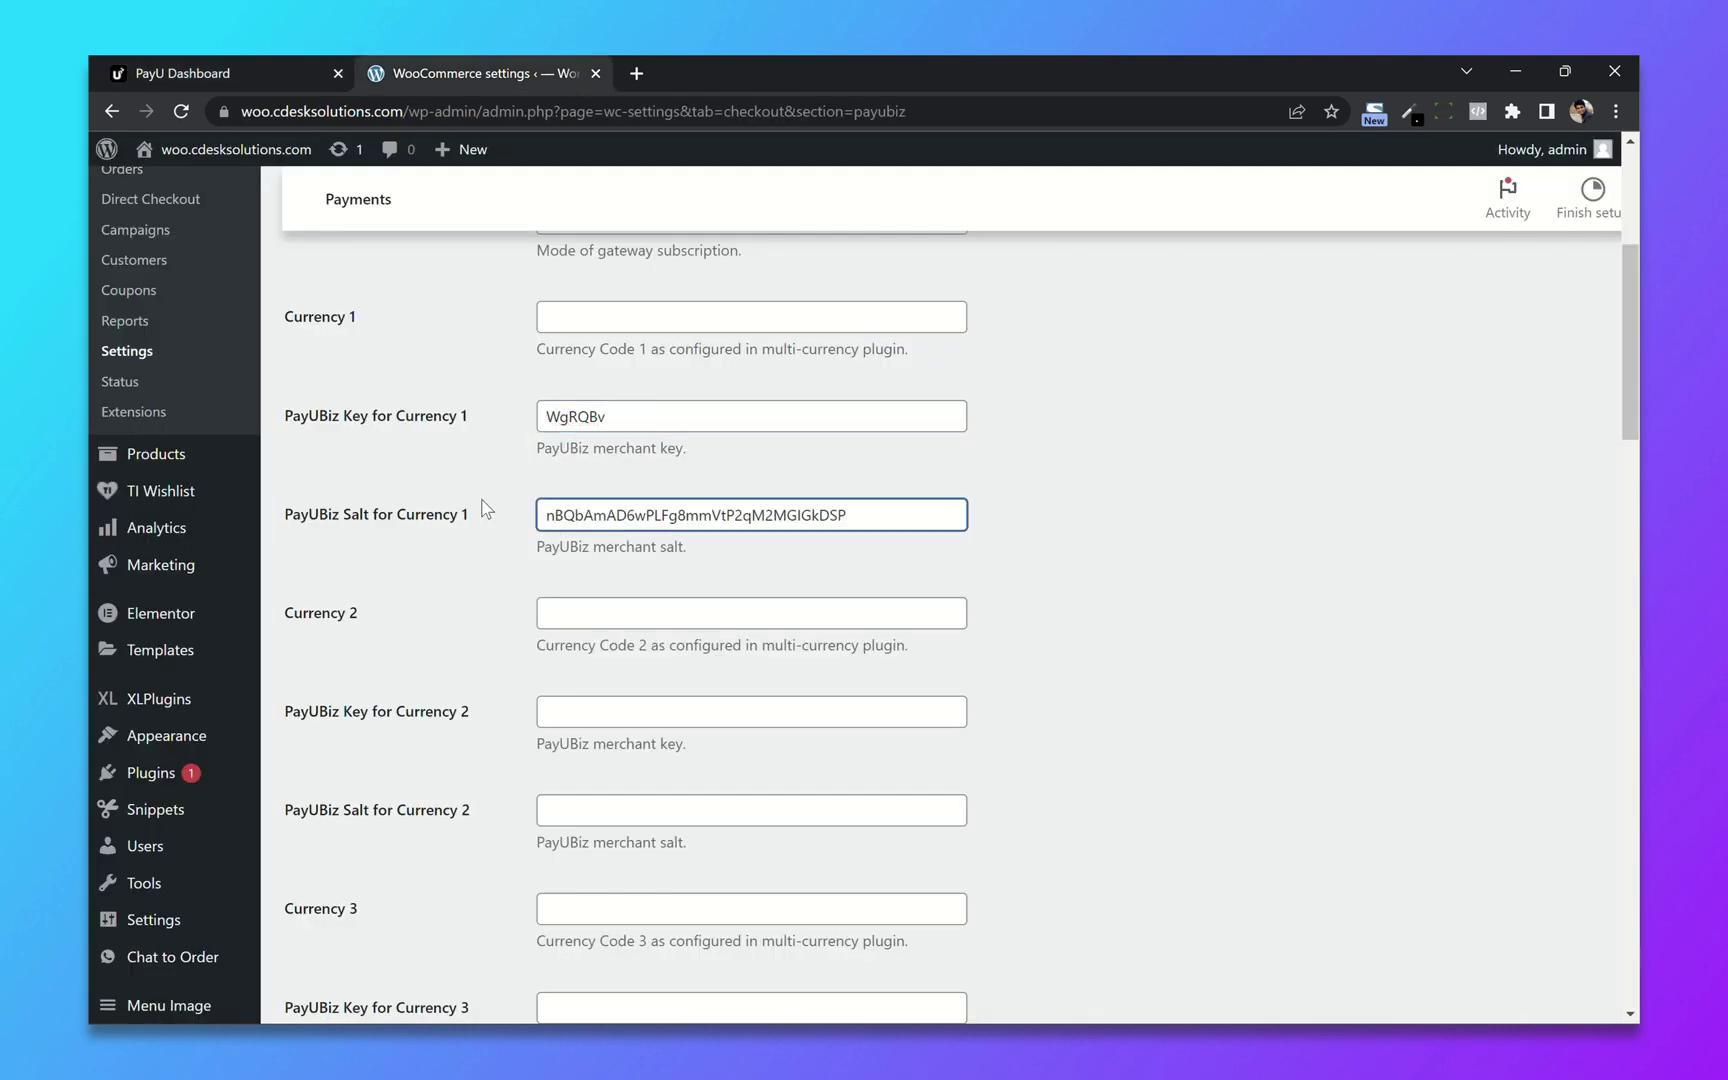
scroll(483, 510, down, 6)
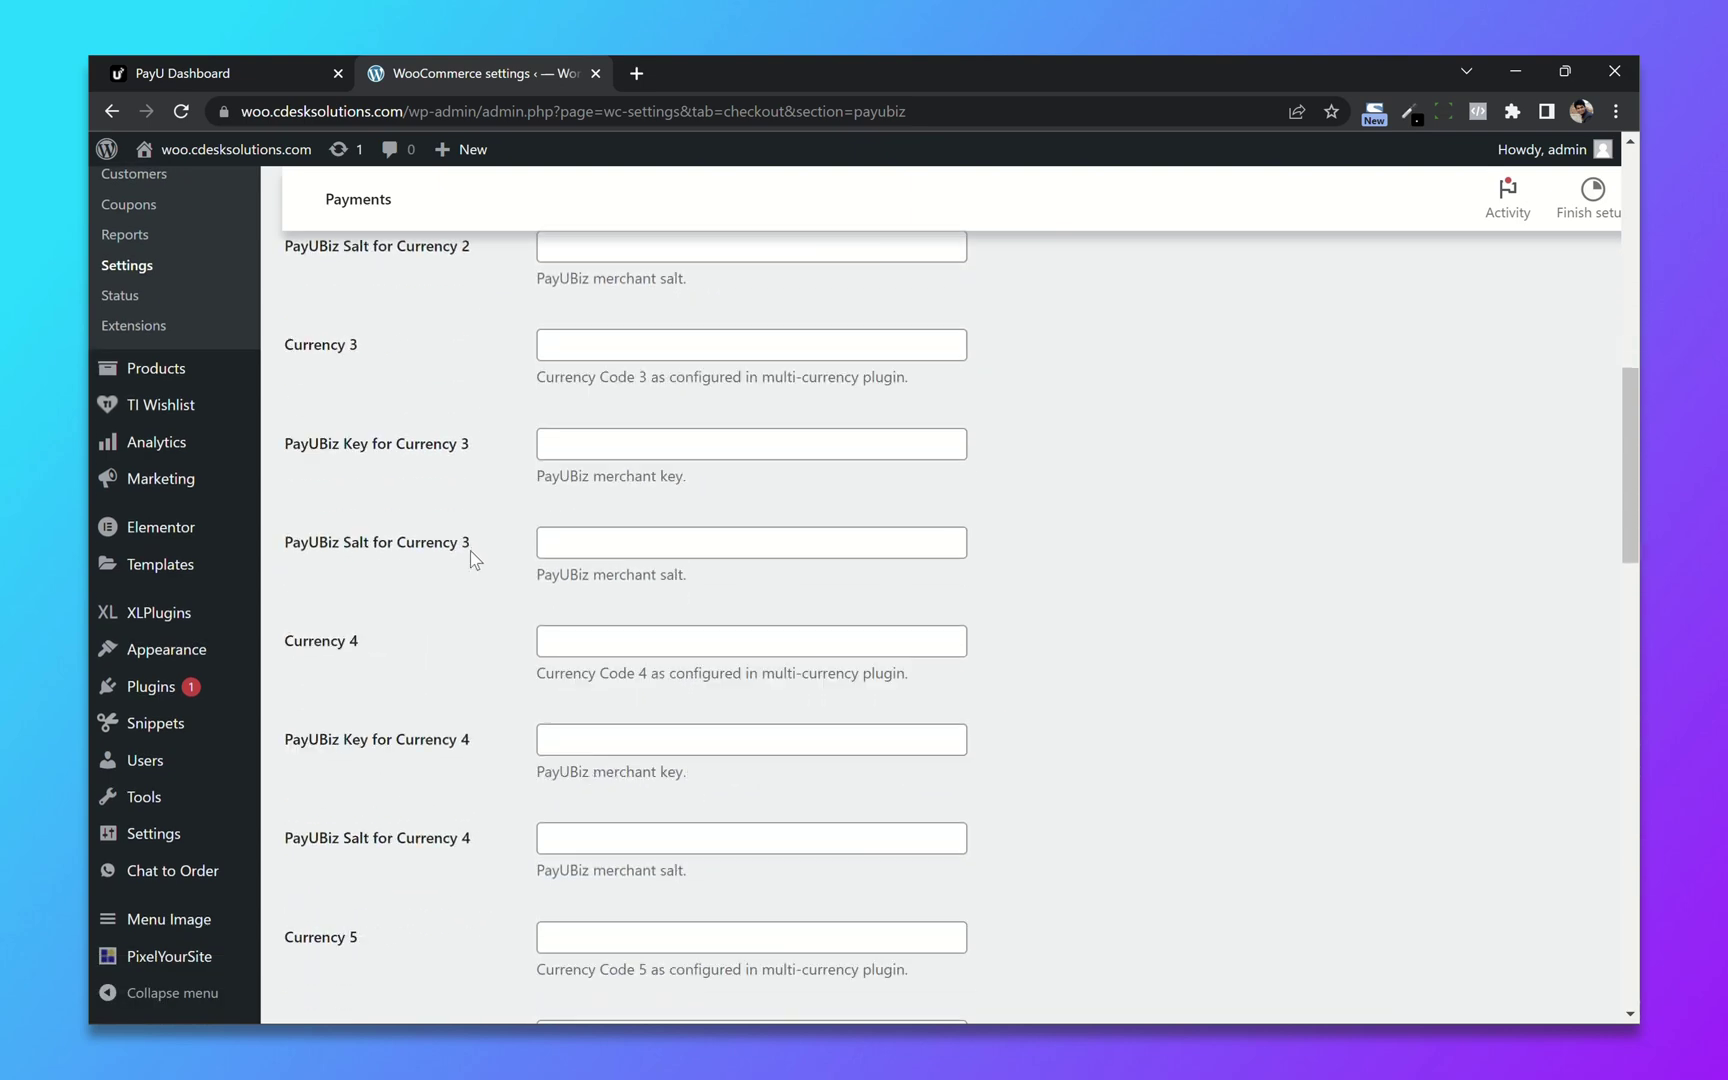
scroll(474, 560, down, 20)
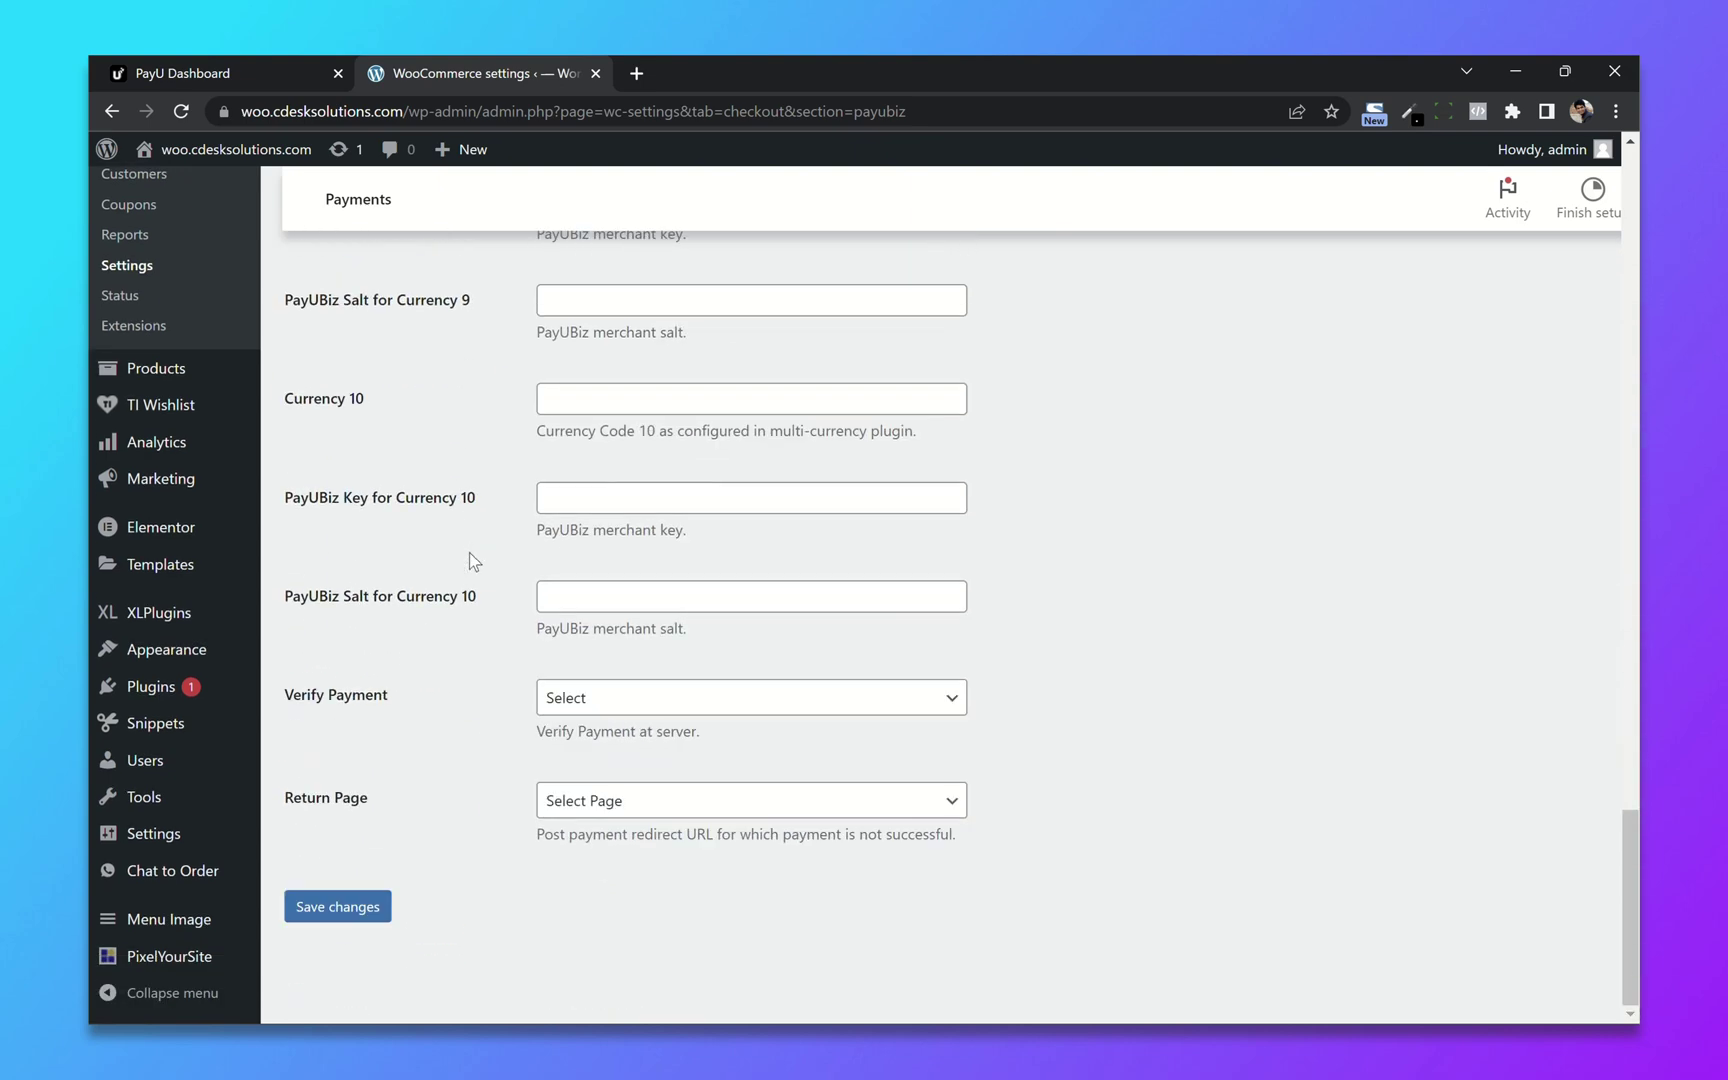
click(336, 907)
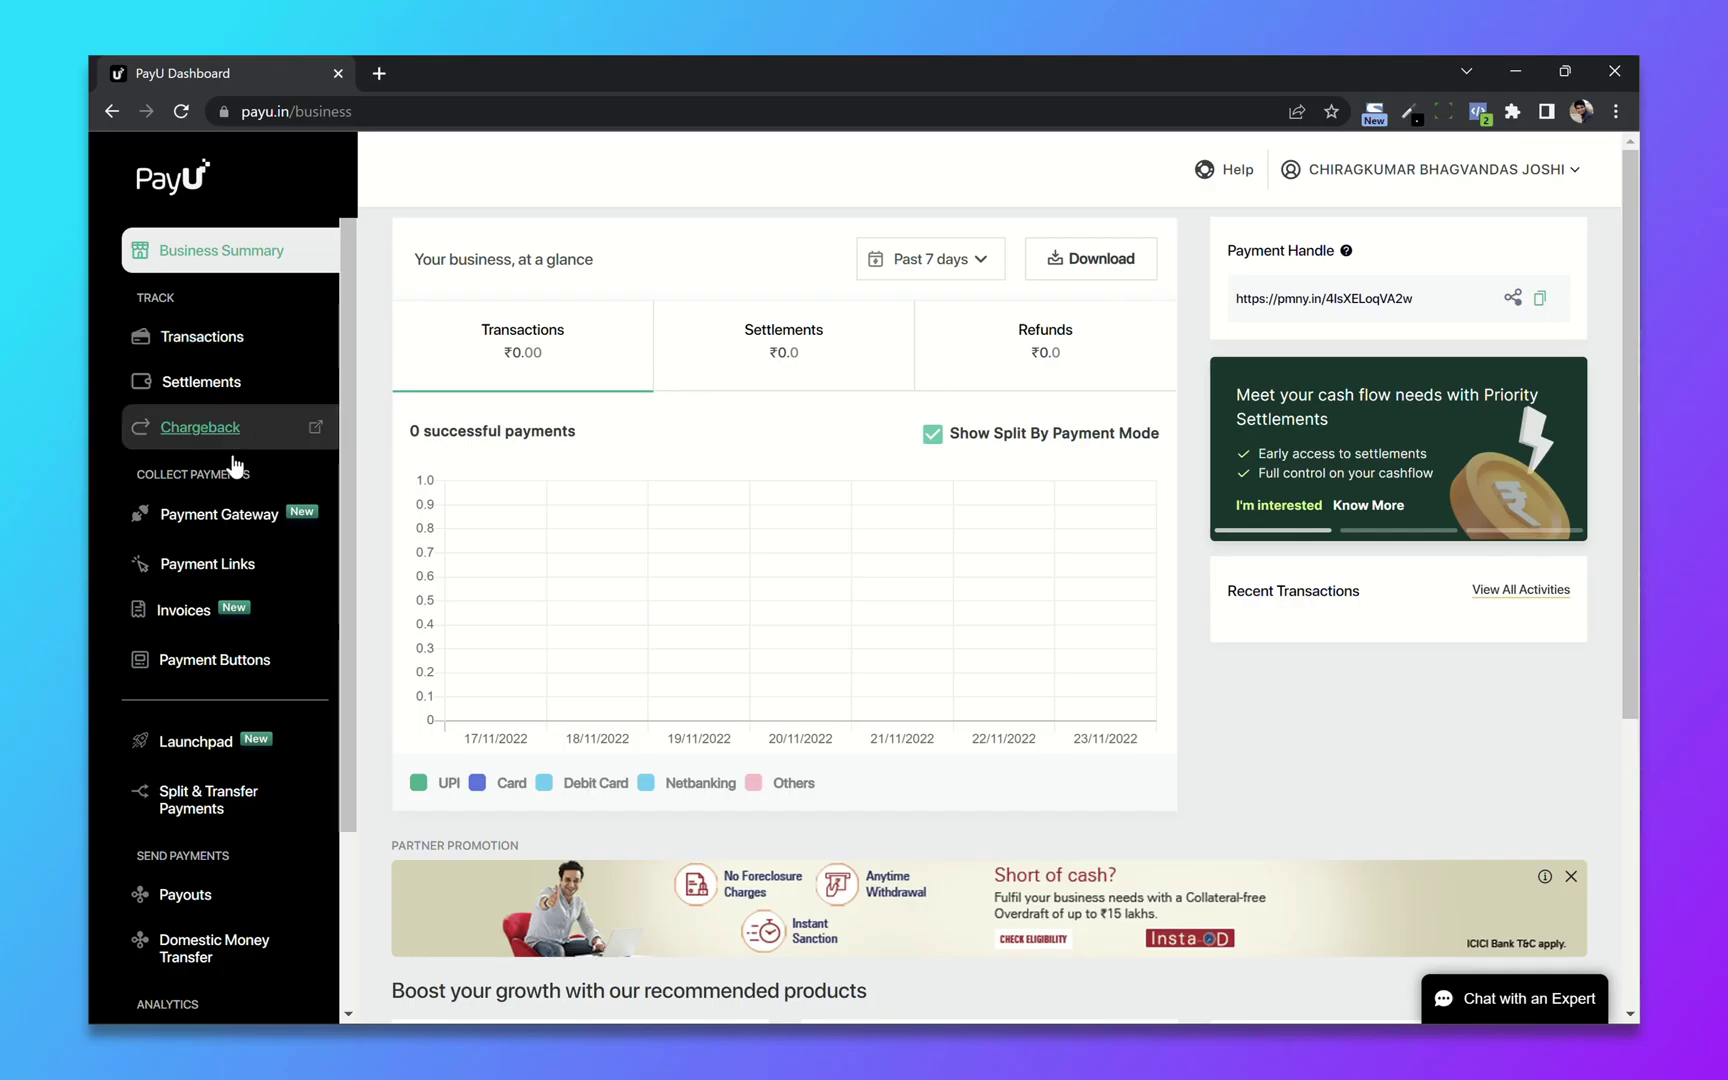
Upload CDS Site Icon.png as the Company Logo in PayU's Checkout Settings.
scroll(233, 465, down, 4)
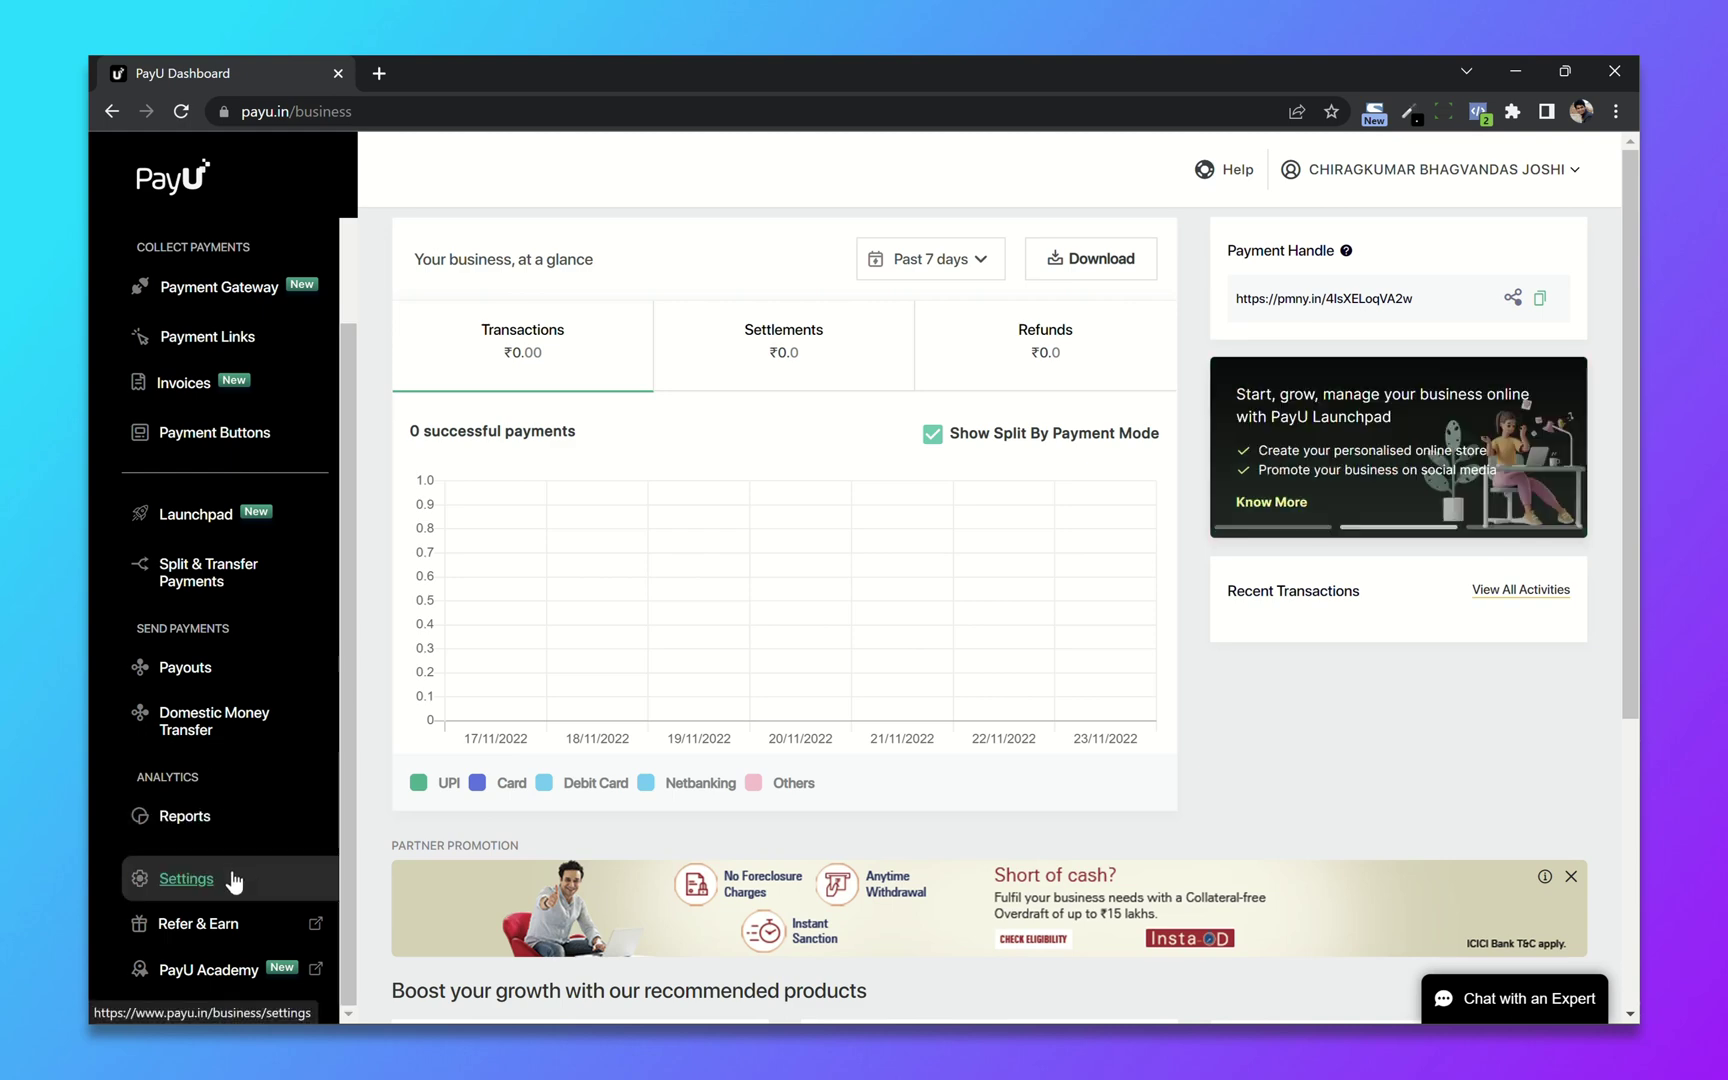
click(233, 878)
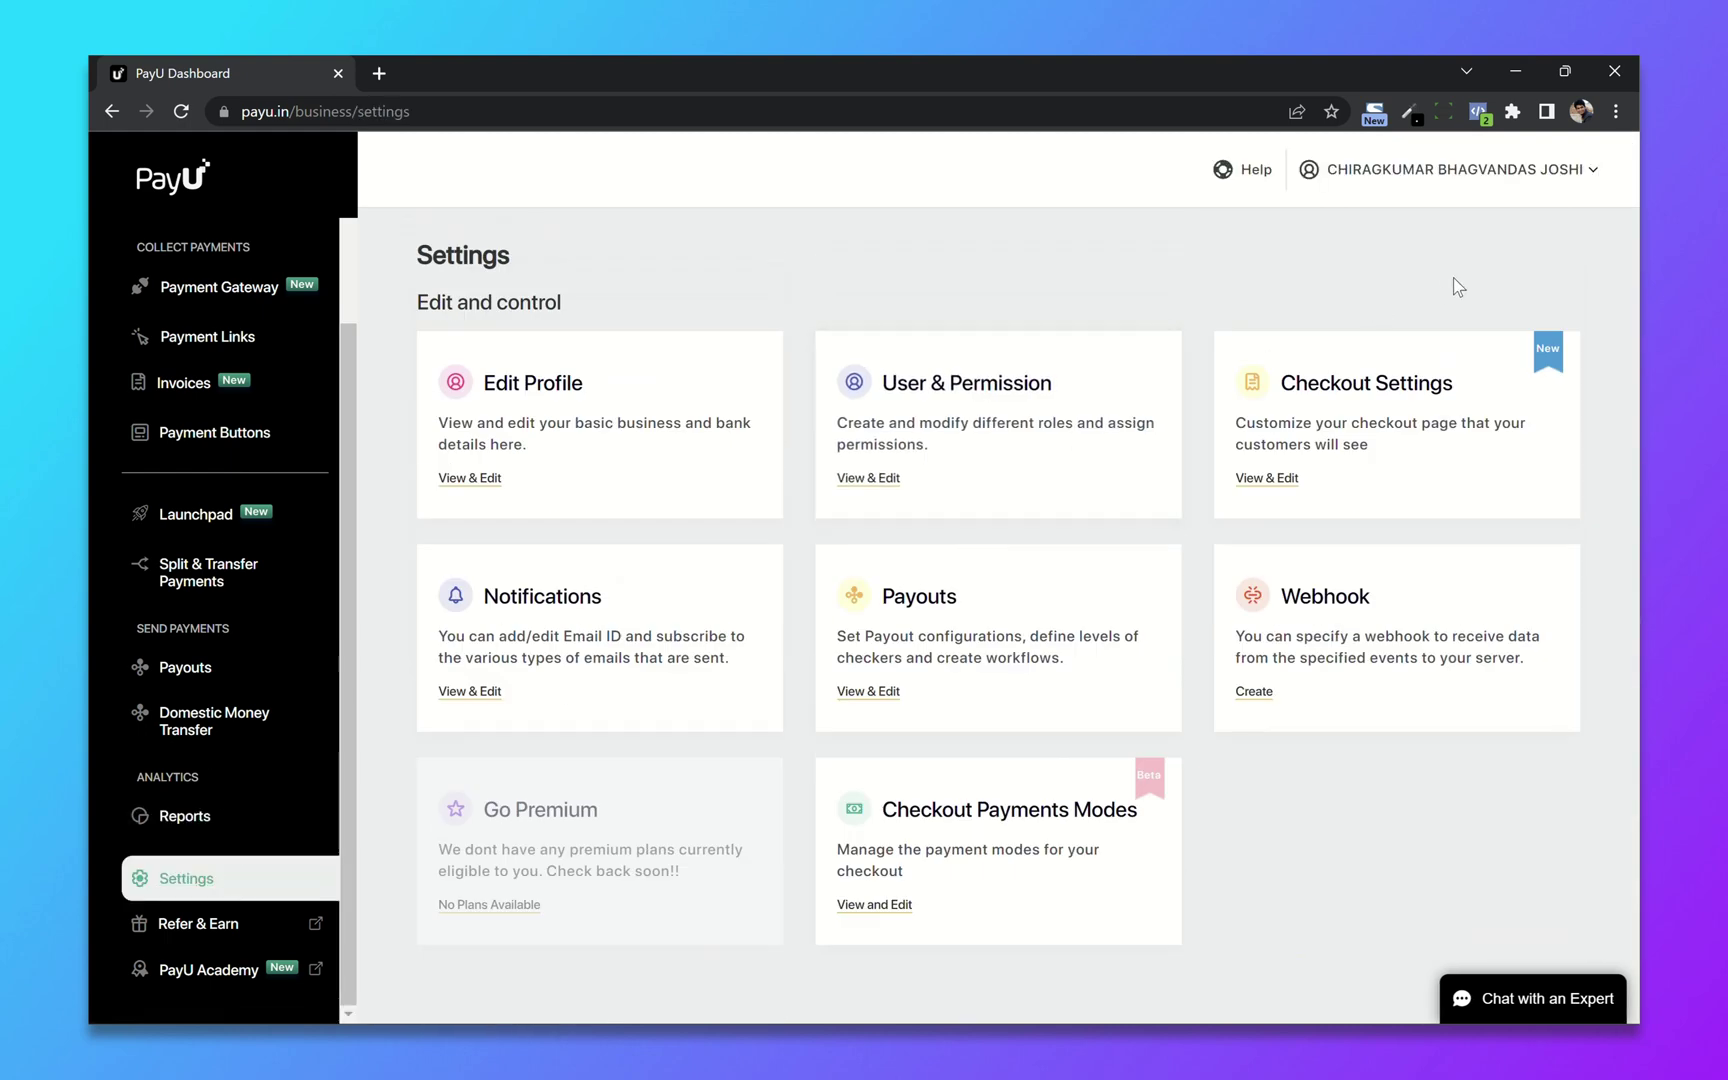
click(1457, 462)
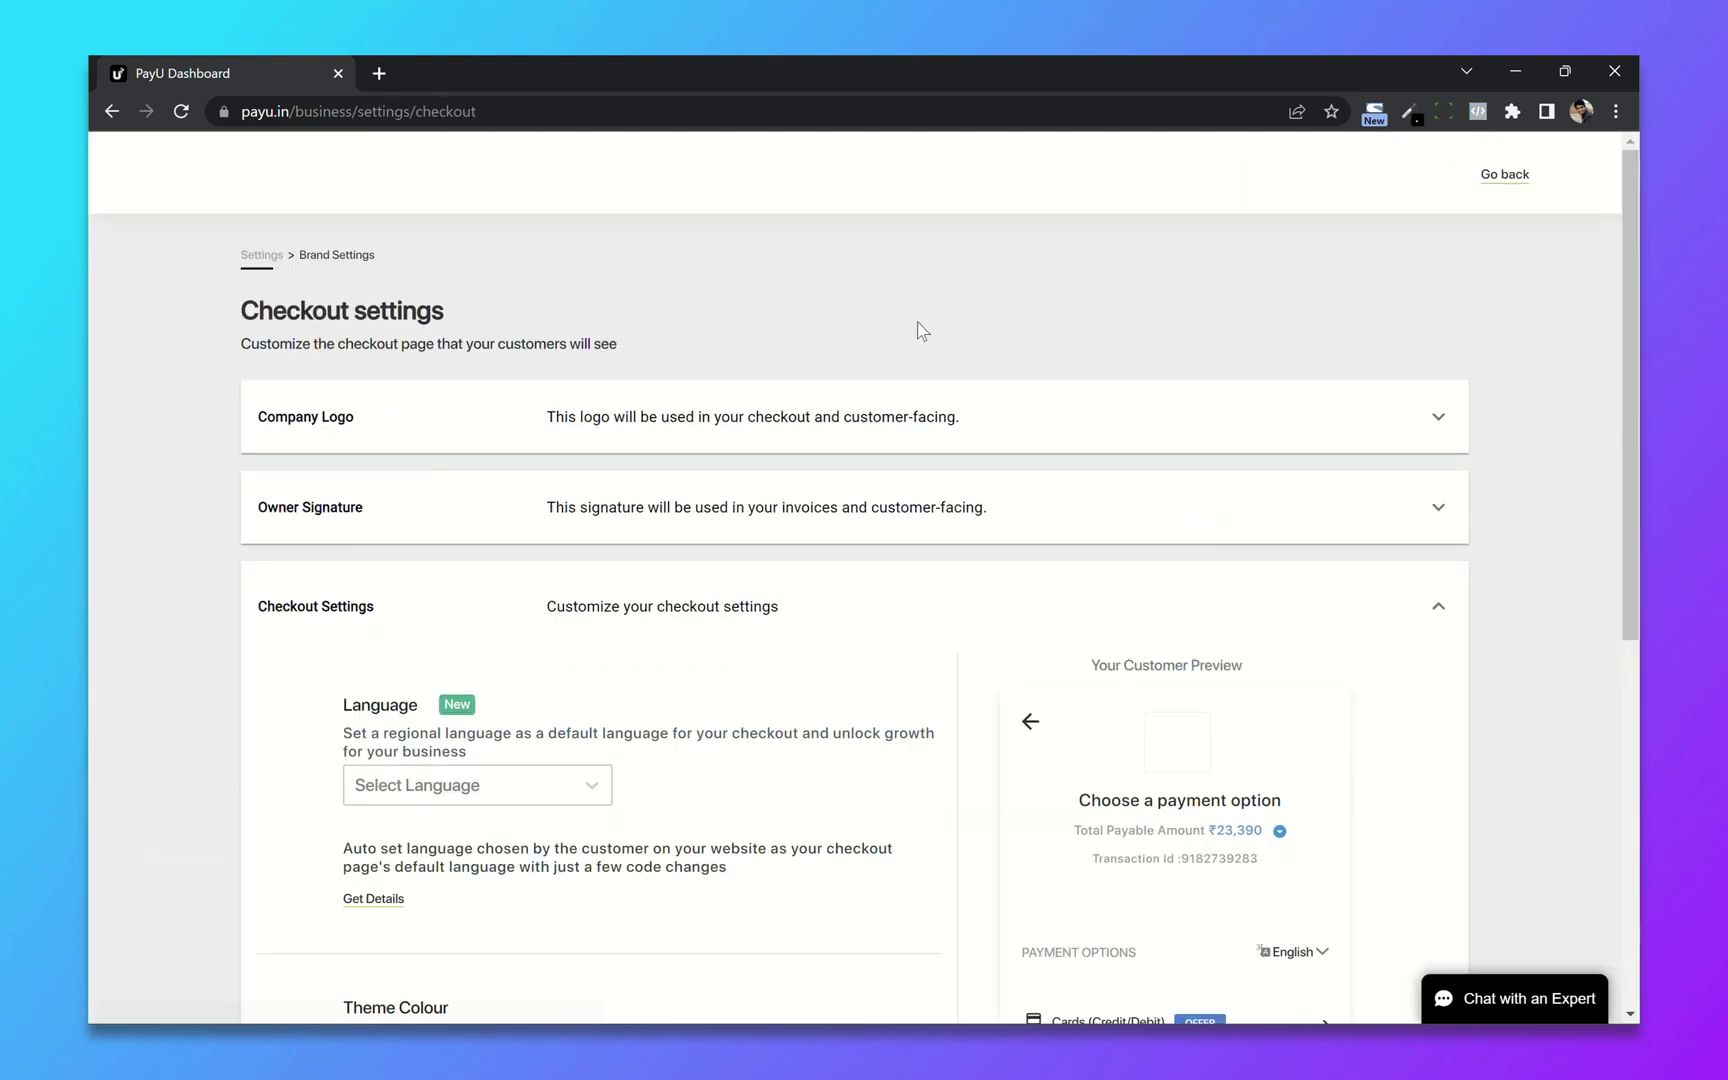
click(1438, 421)
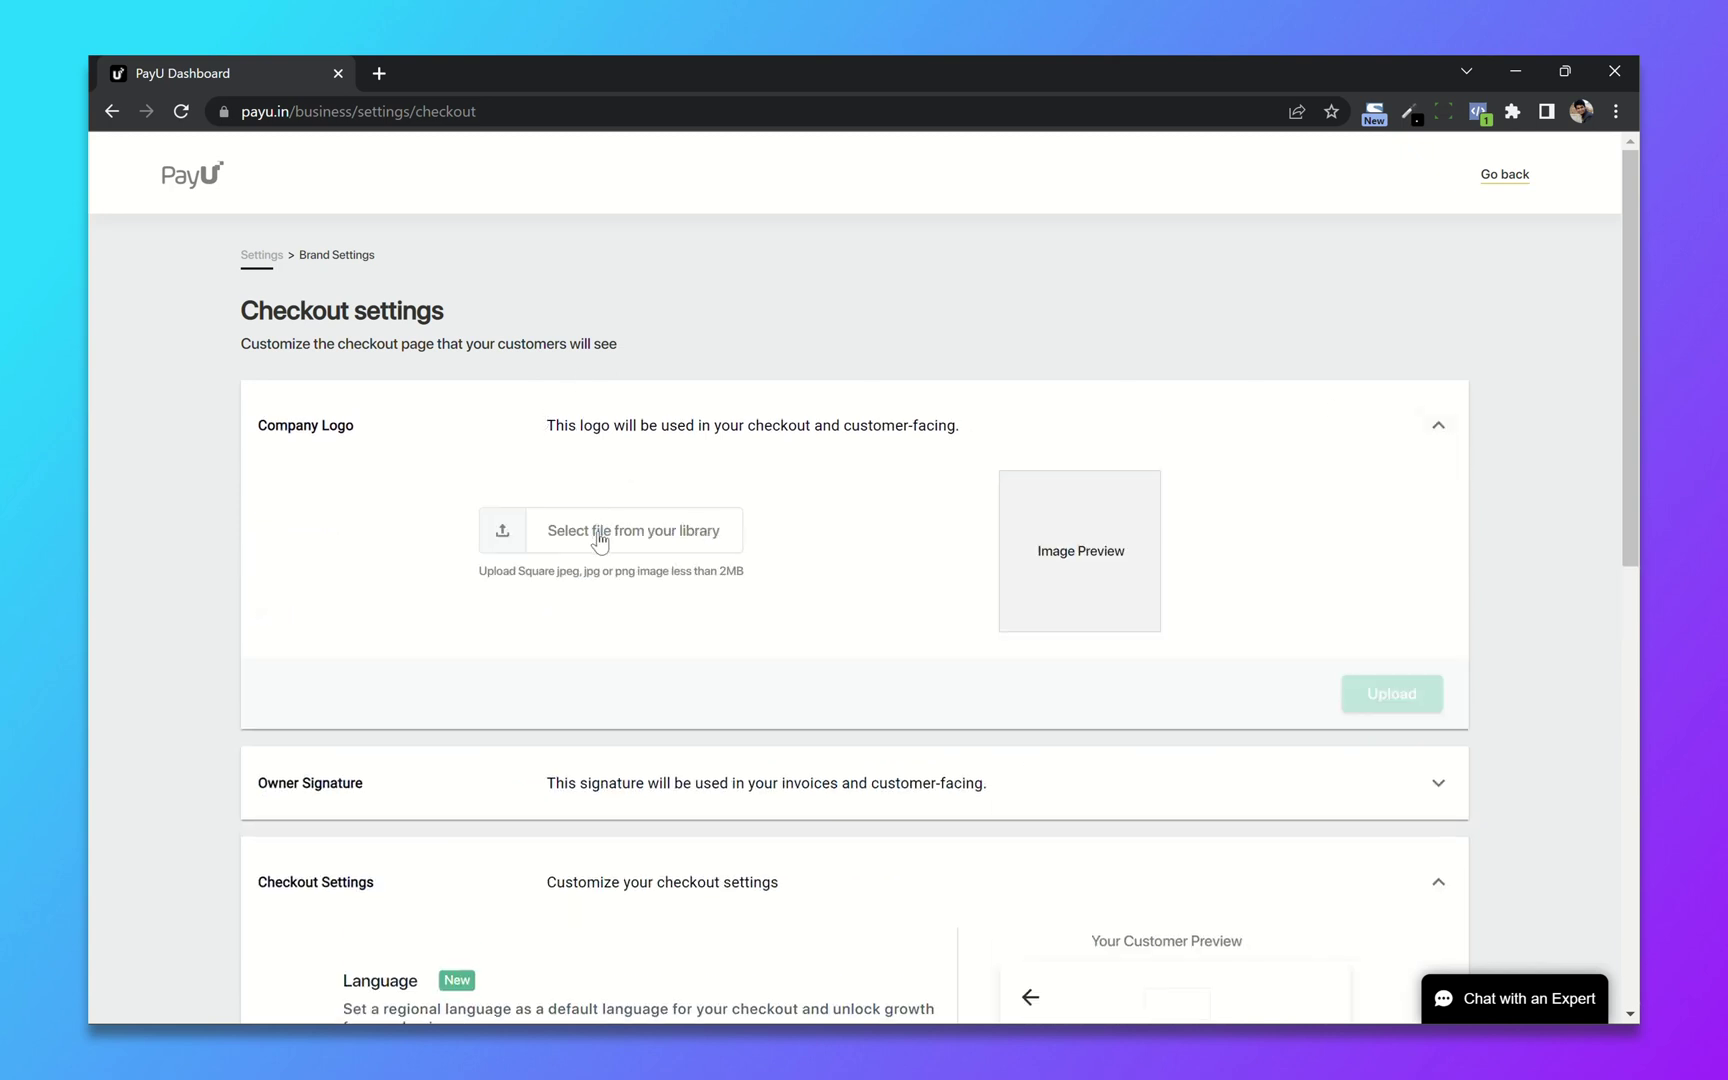
click(599, 541)
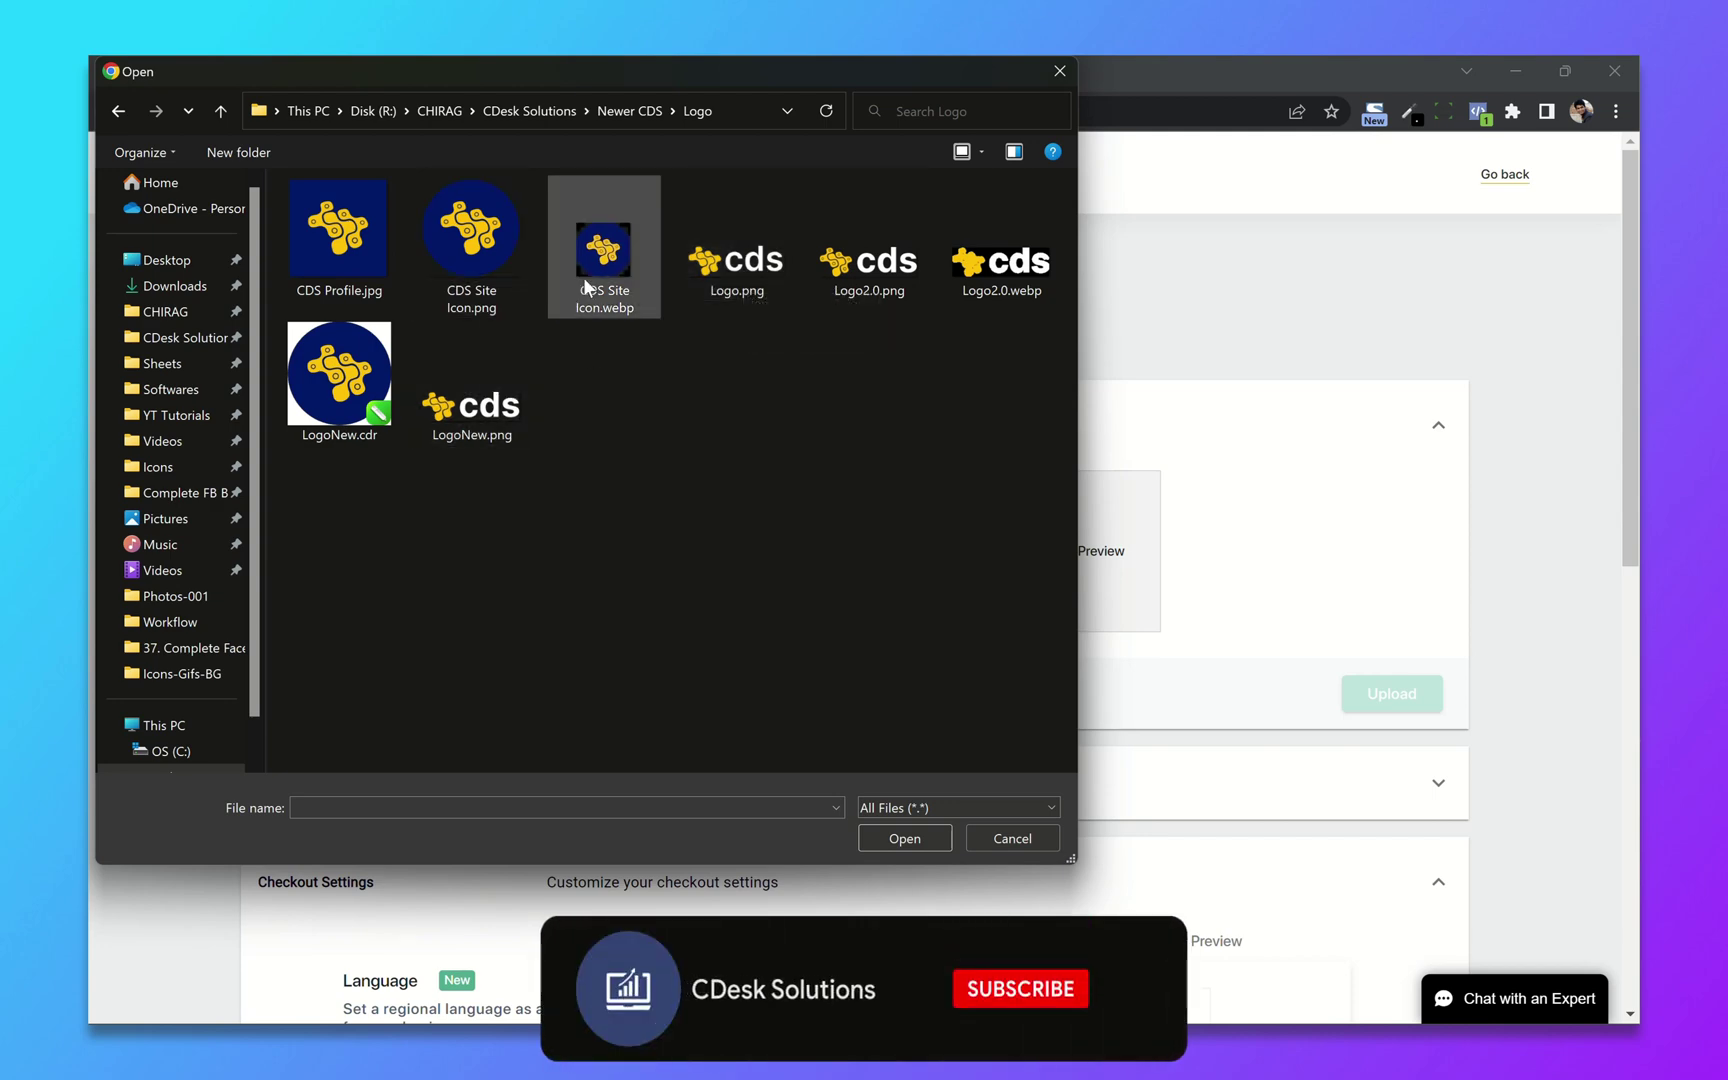
click(491, 261)
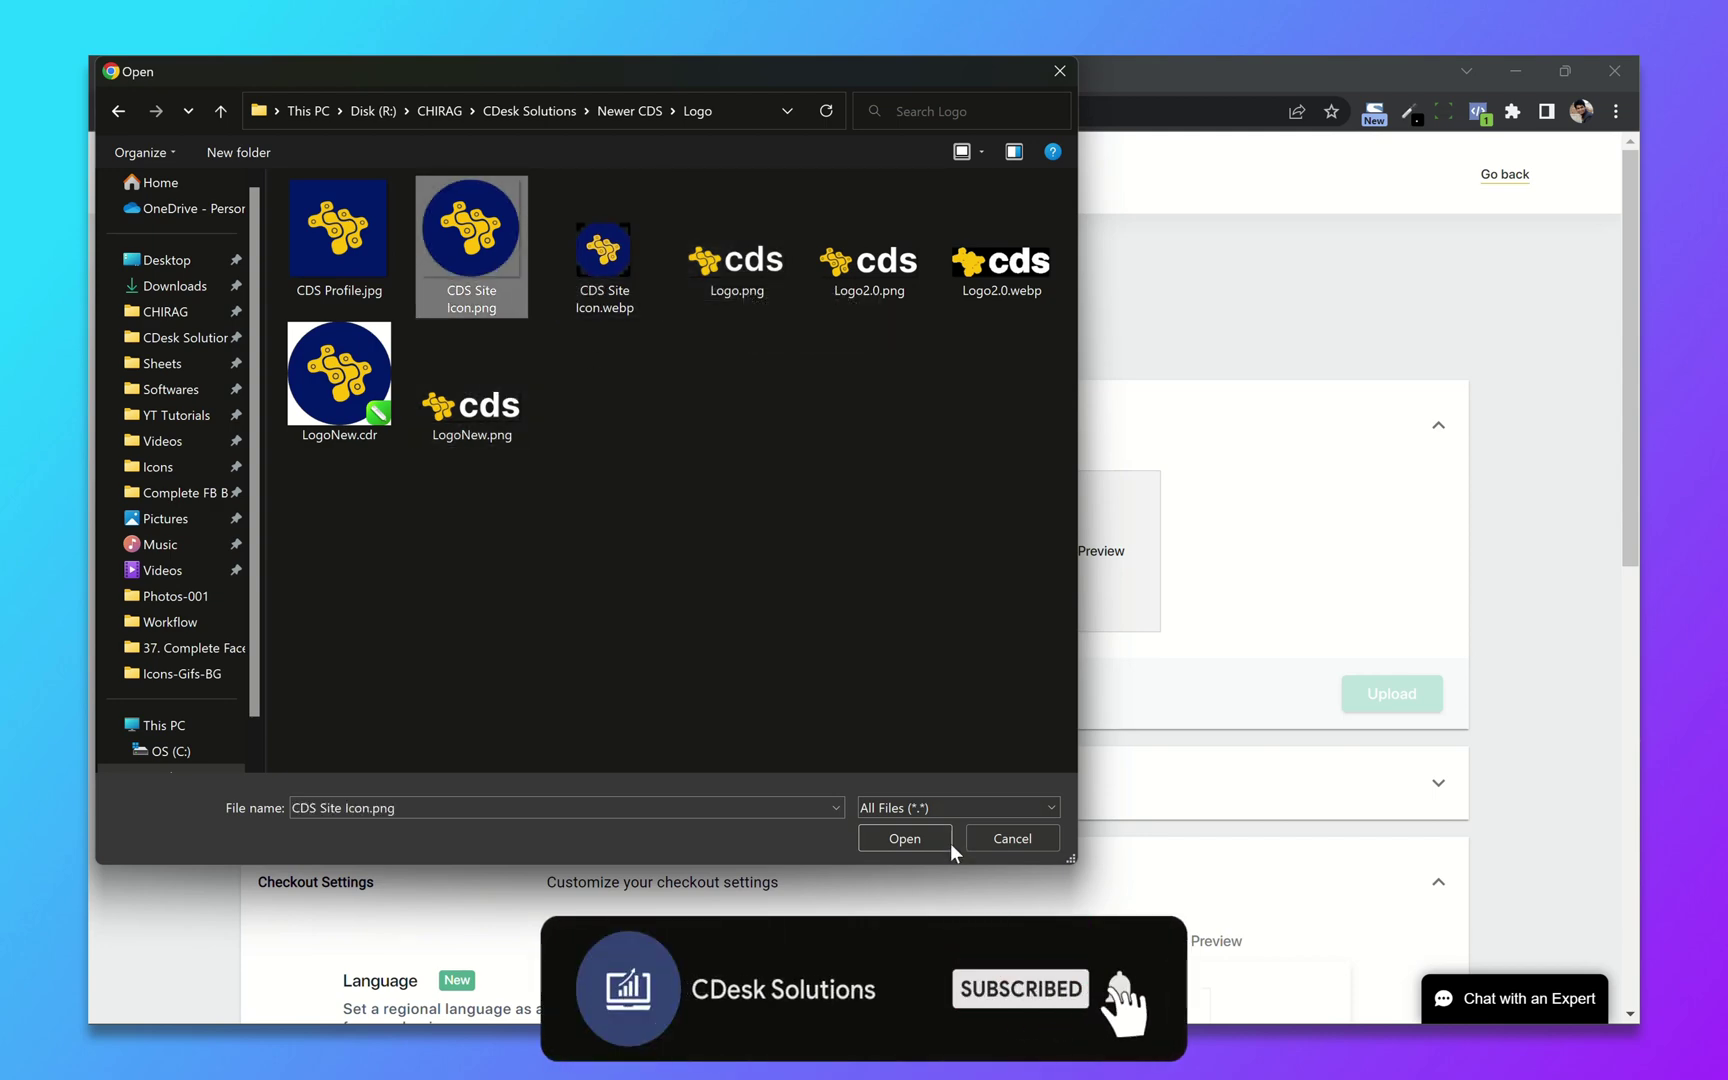
click(905, 838)
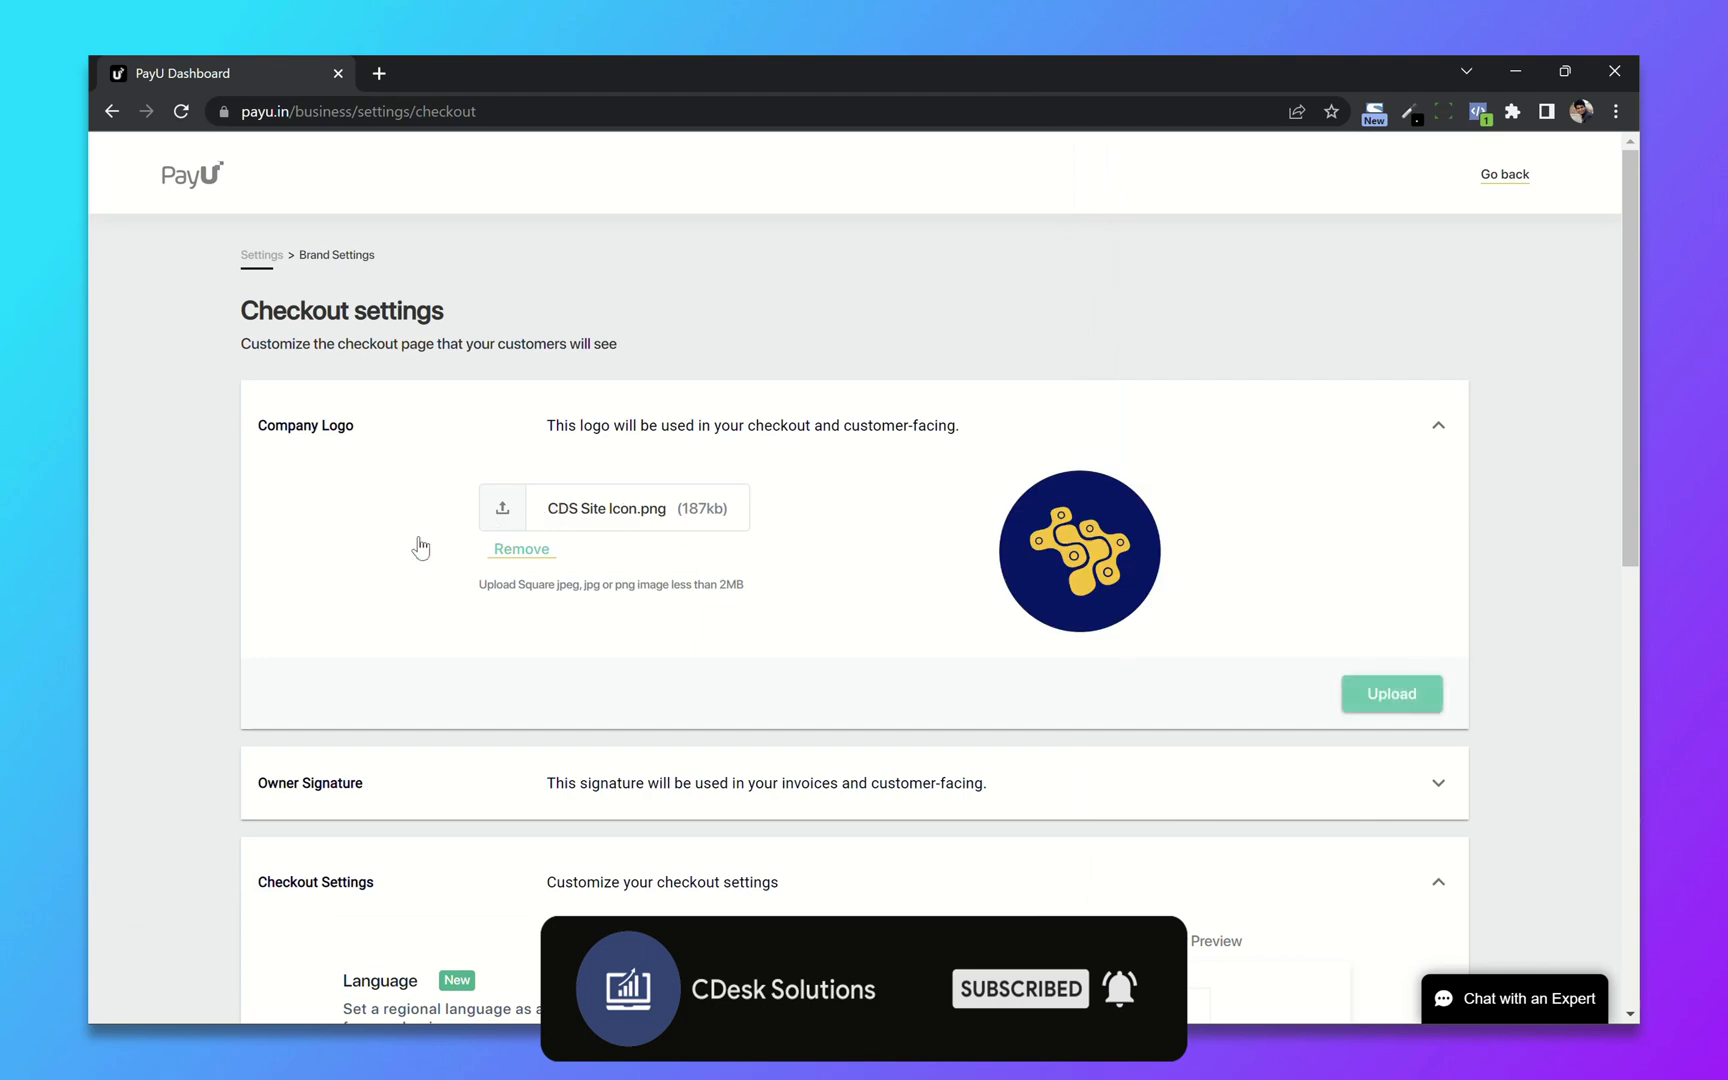
scroll(404, 535, down, 2)
scroll(540, 505, up, 1)
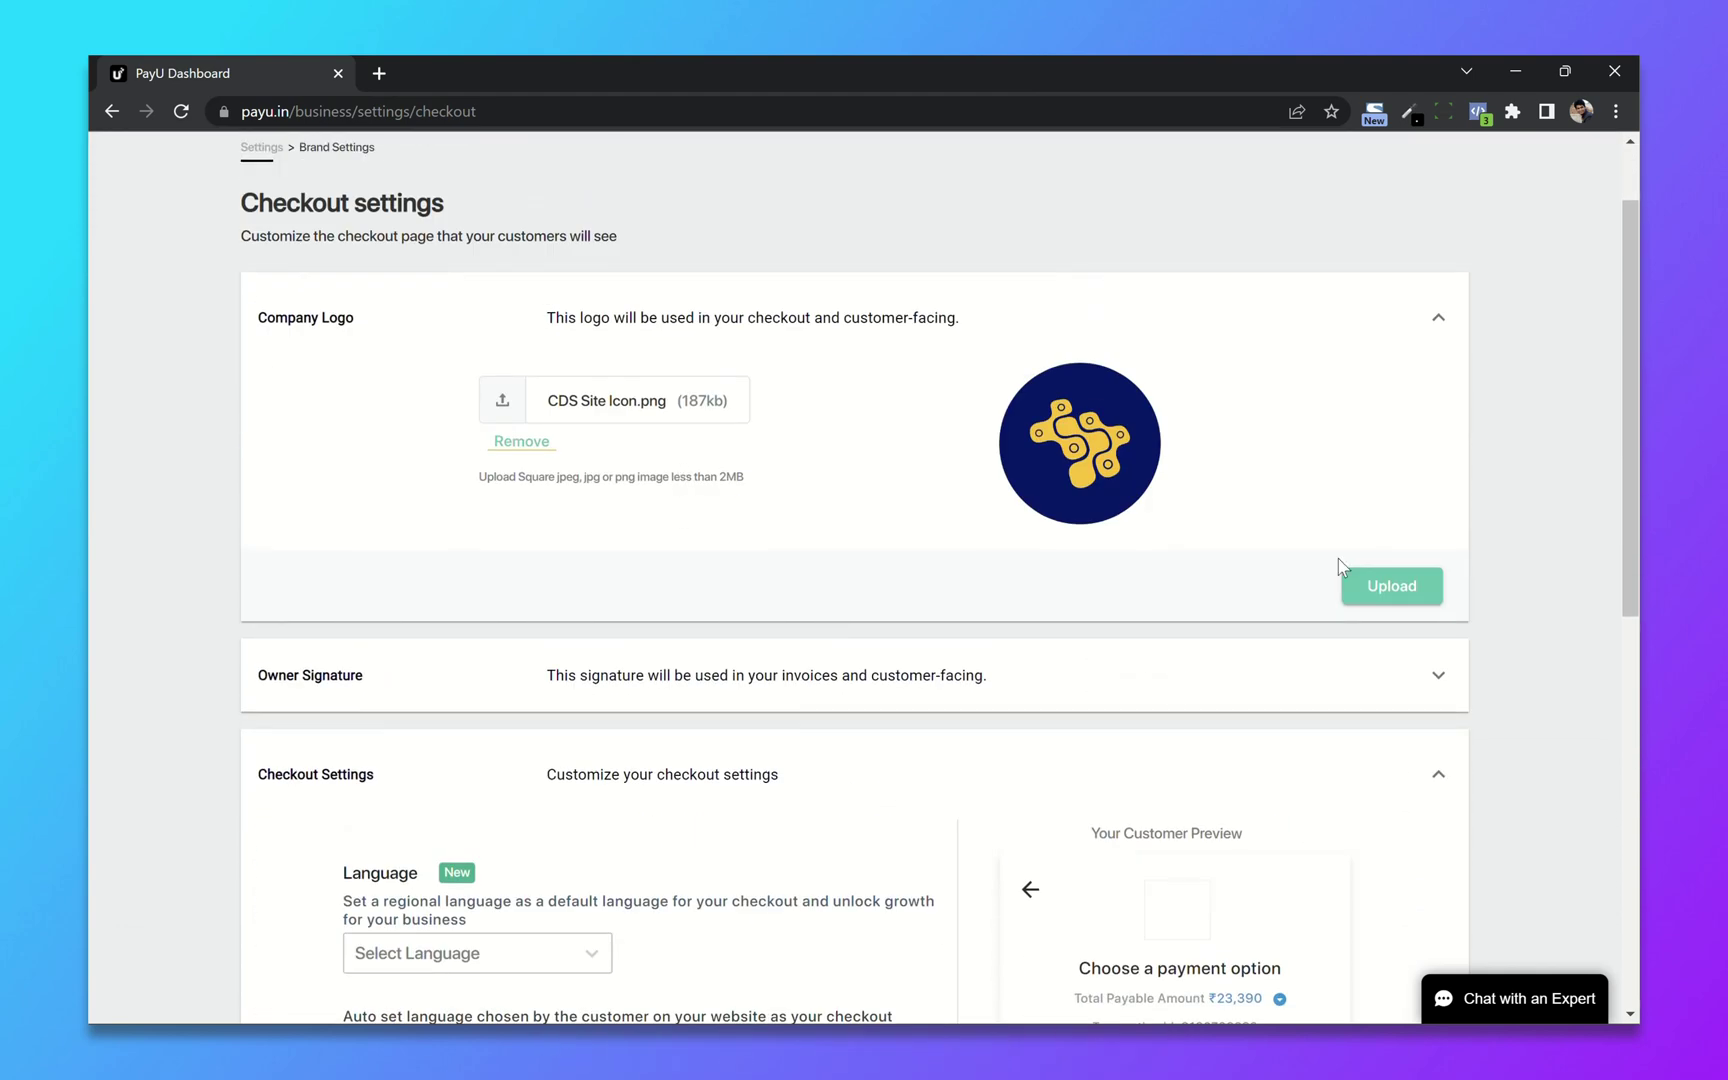
click(1390, 580)
click(1437, 318)
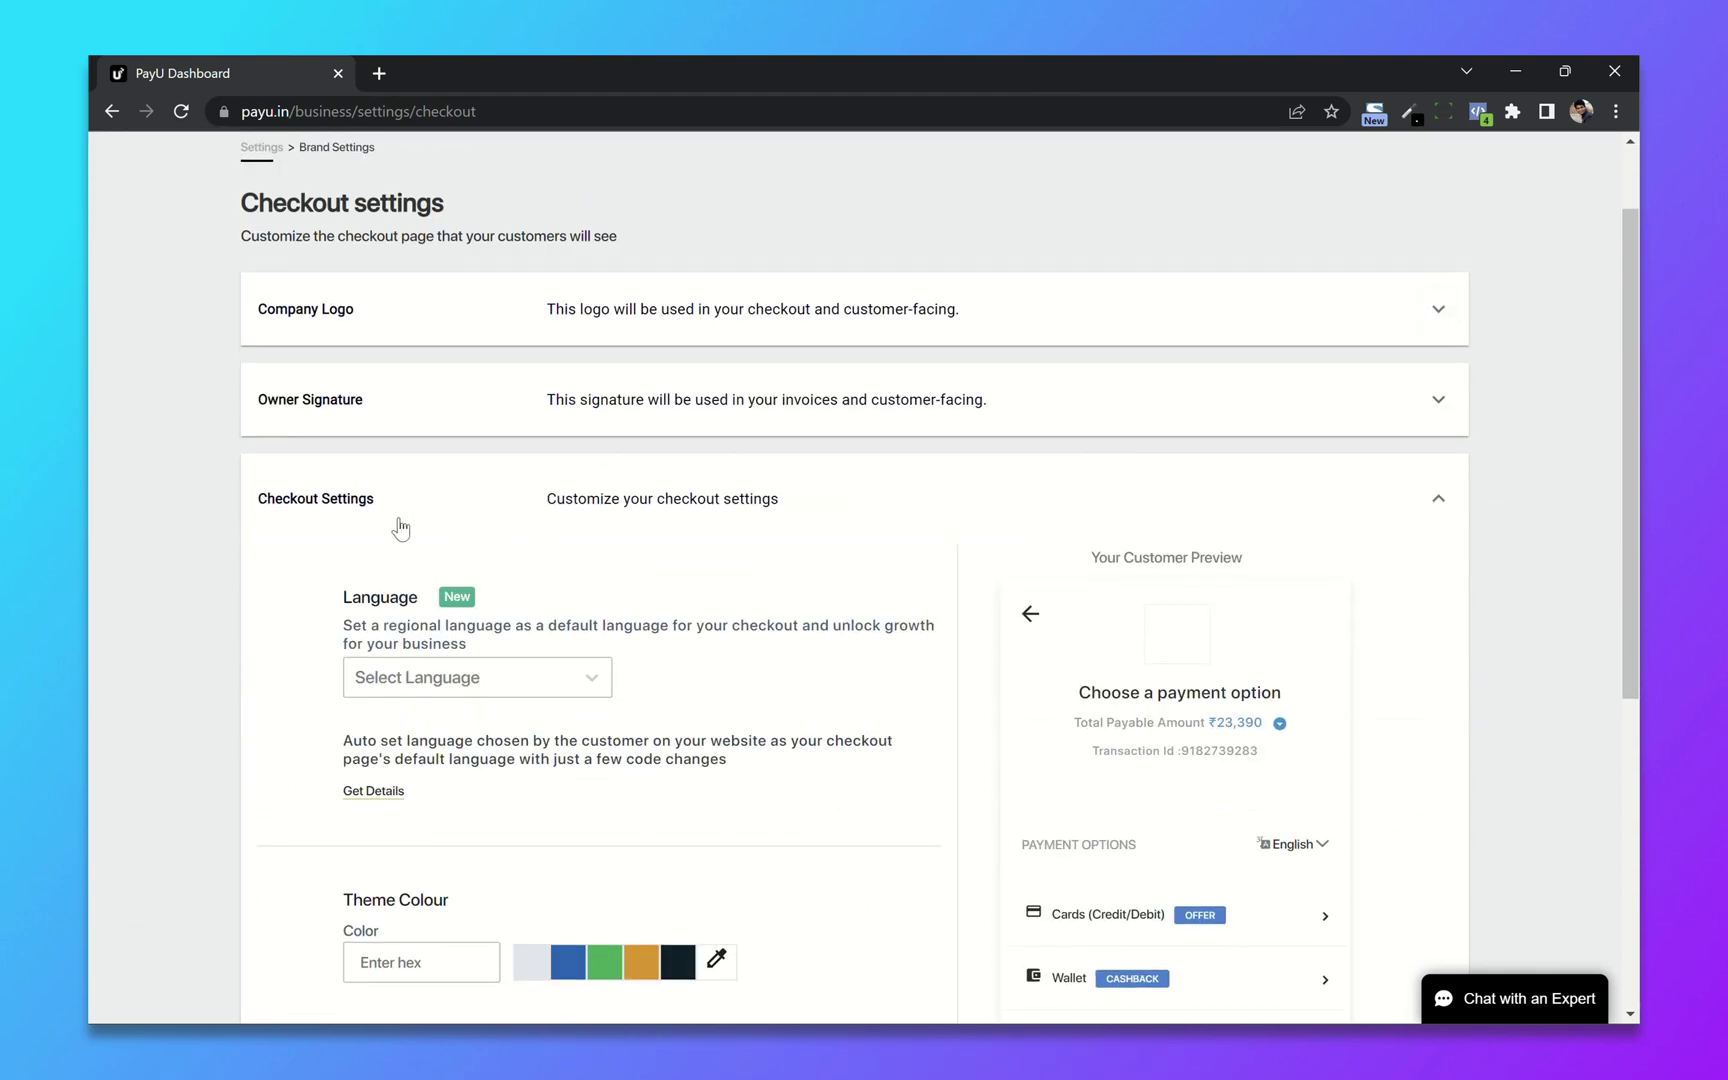
Set the checkout theme colour and payment button colour to navy #021968.
scroll(366, 527, down, 1)
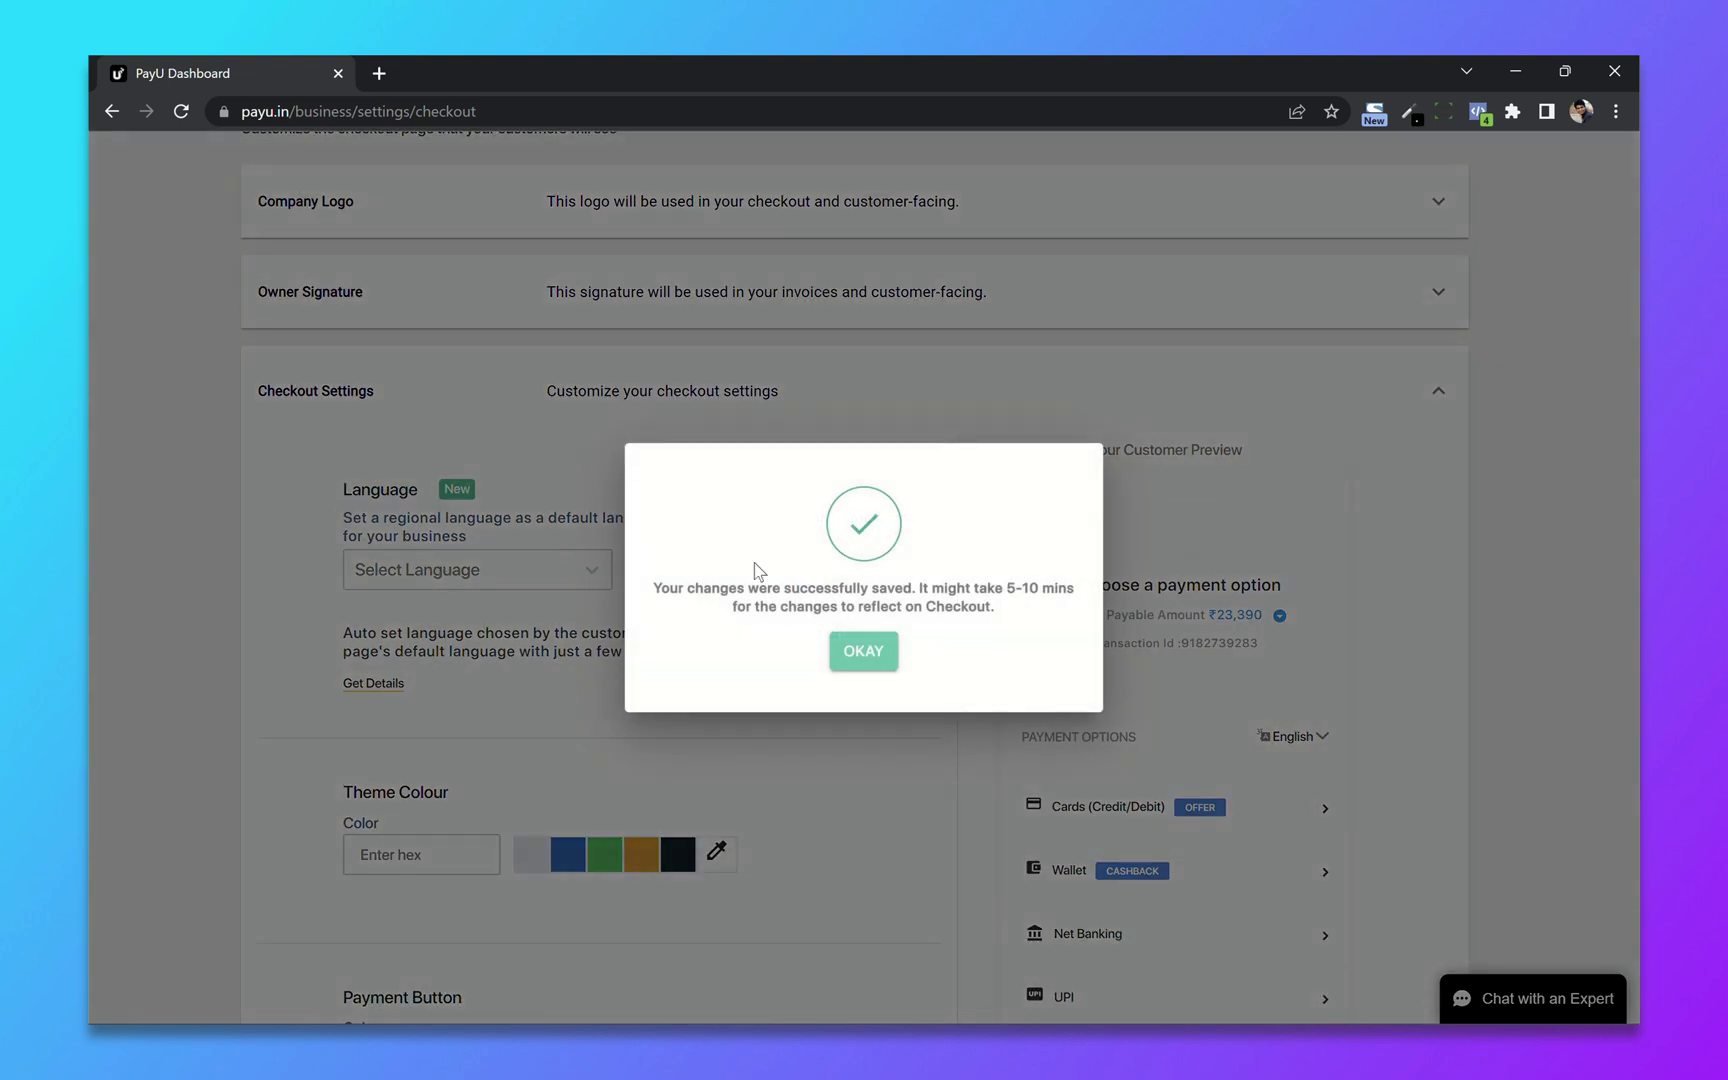
click(863, 651)
scroll(540, 517, down, 2)
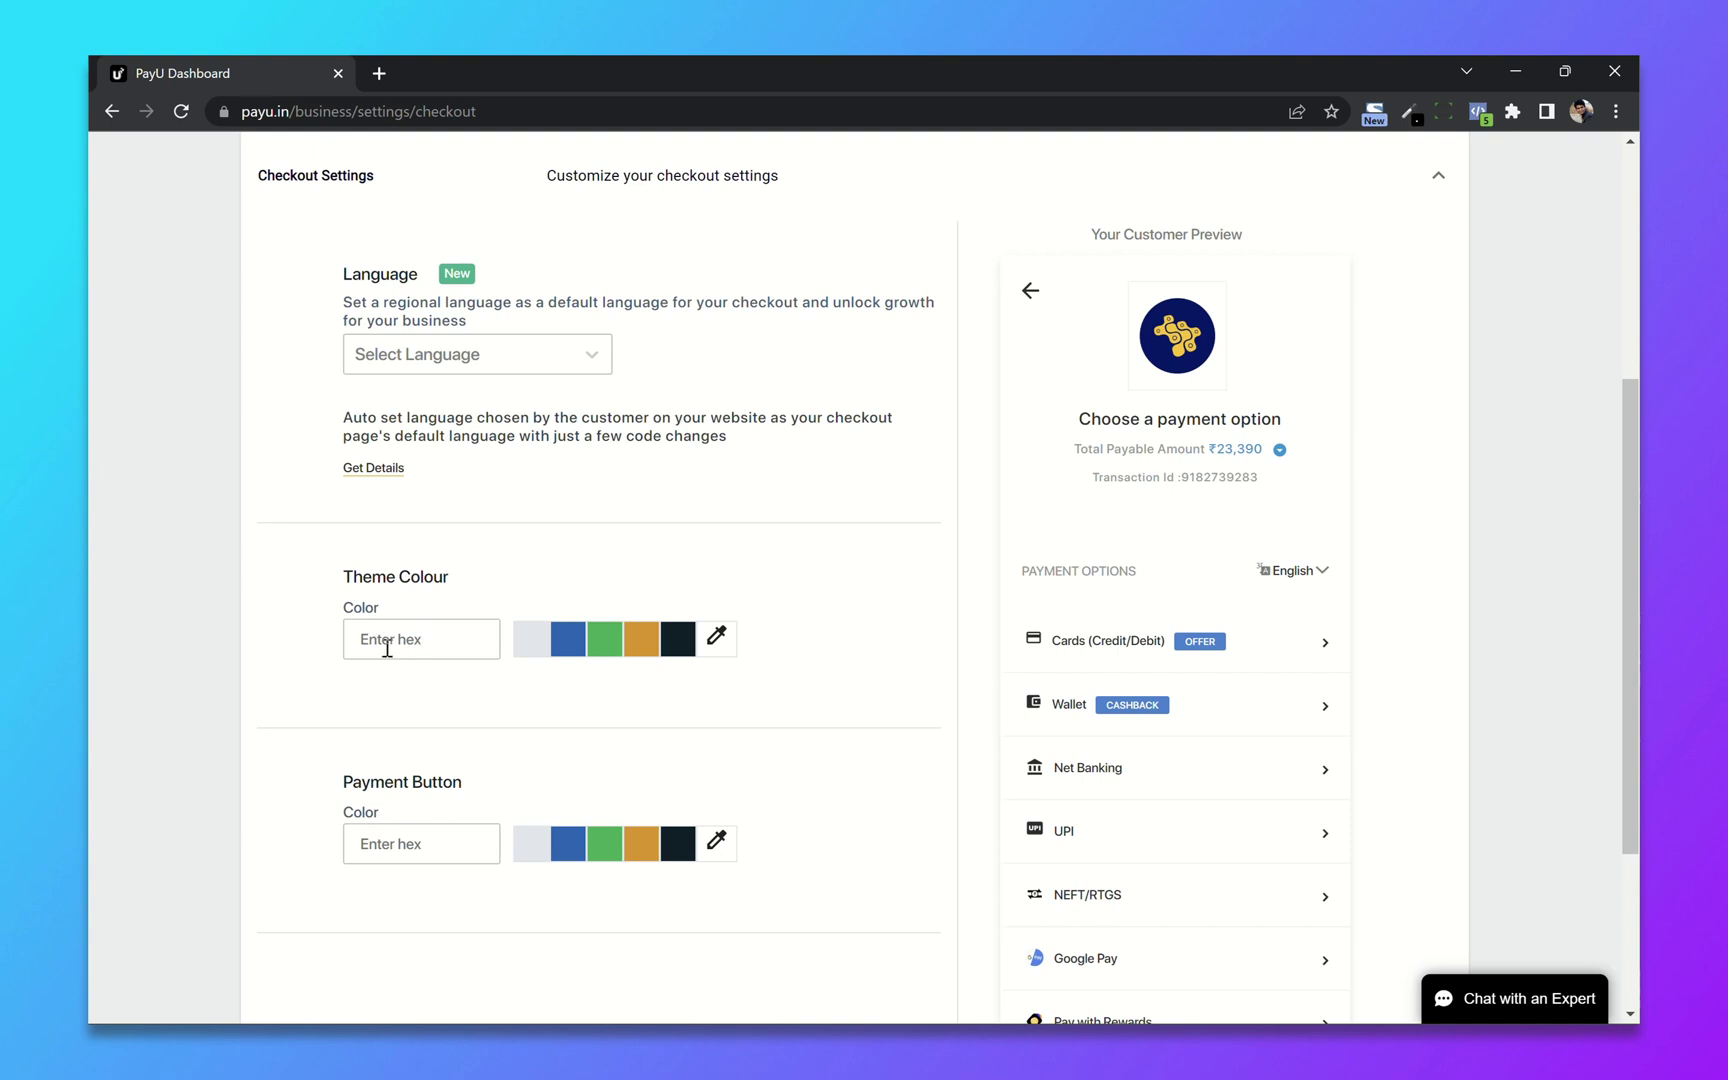
click(569, 644)
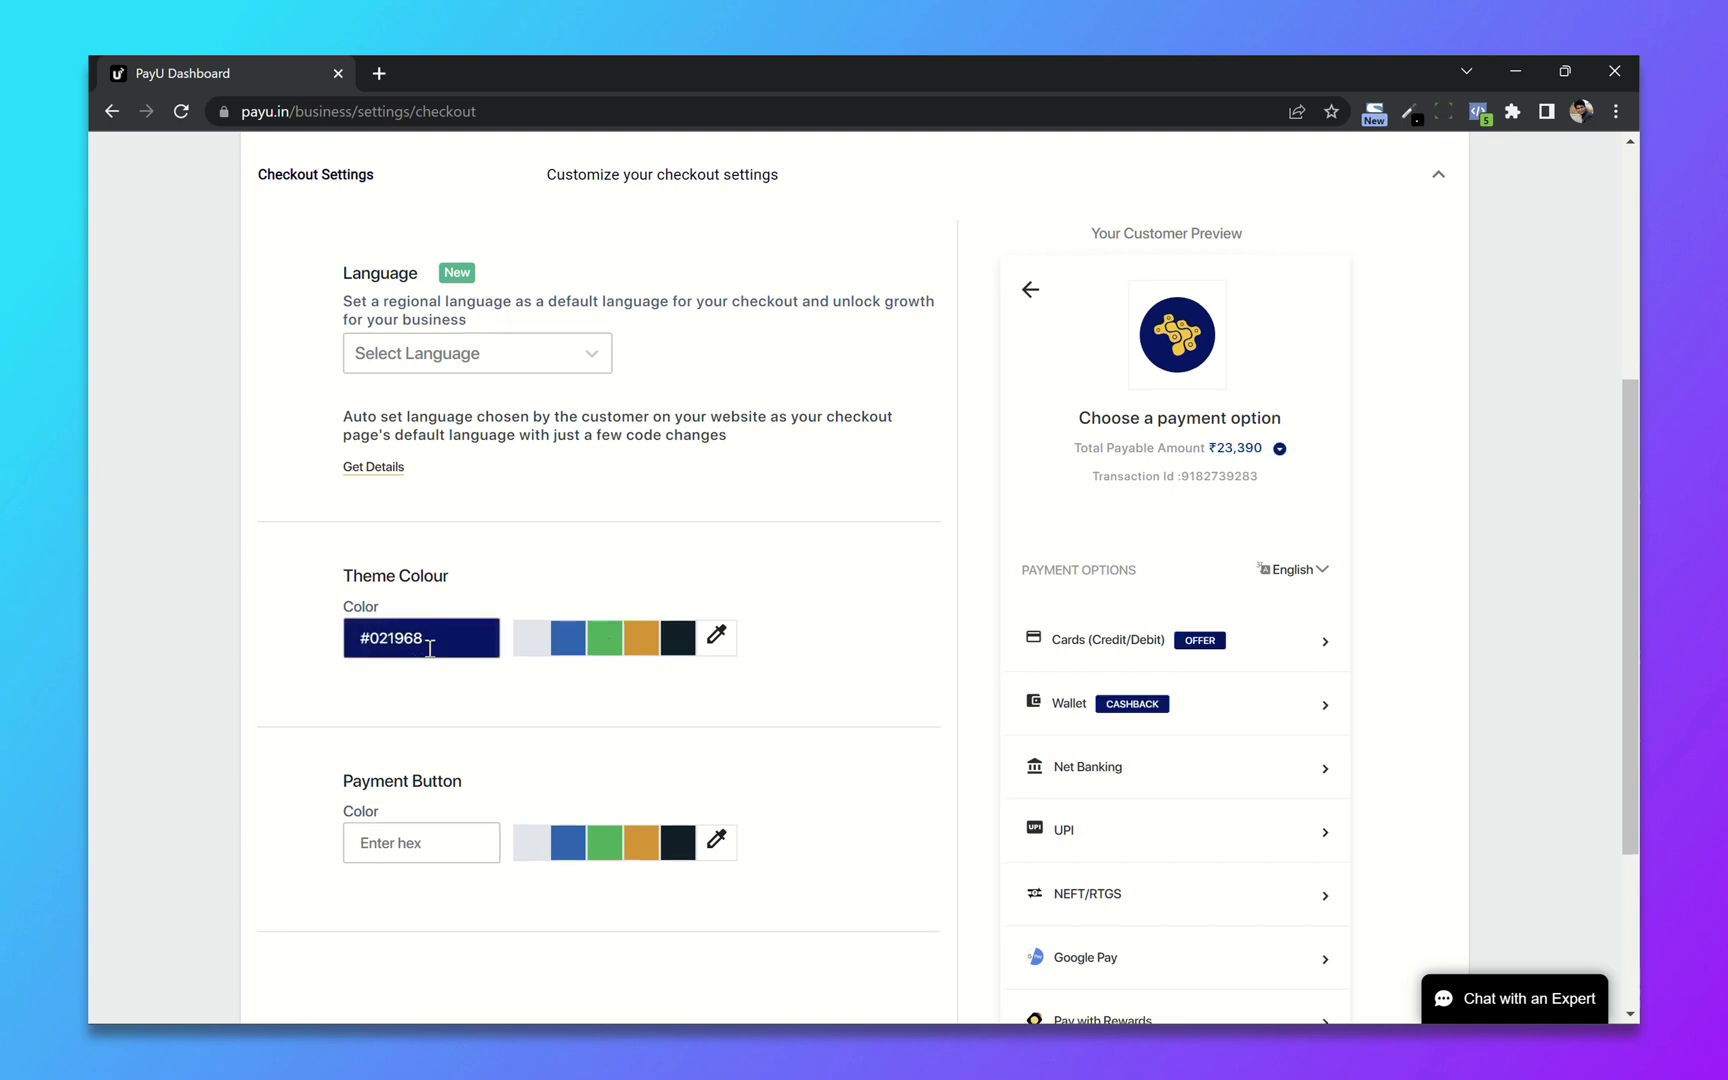
click(436, 844)
text(021968)
key(Home)
text($)
key(BackSpace)
click(300, 826)
Choose English as the checkout language and save the checkout settings.
scroll(290, 800, down, 3)
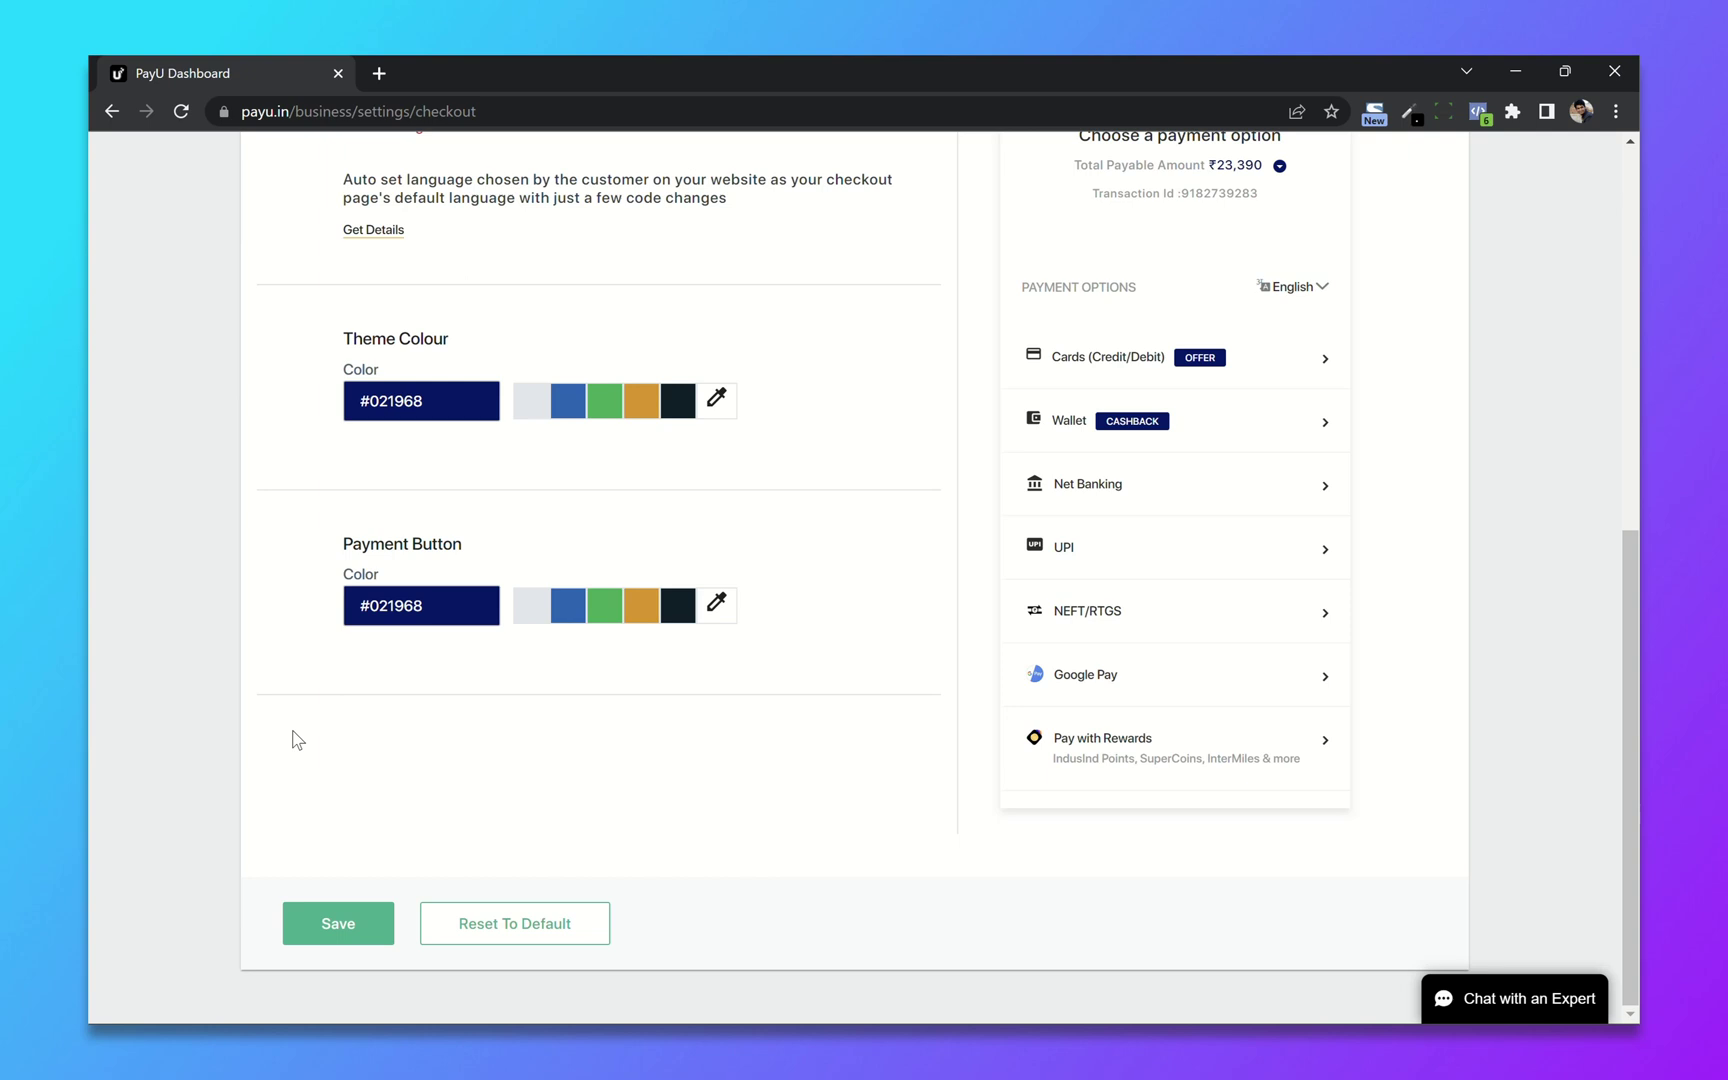
scroll(293, 740, up, 2)
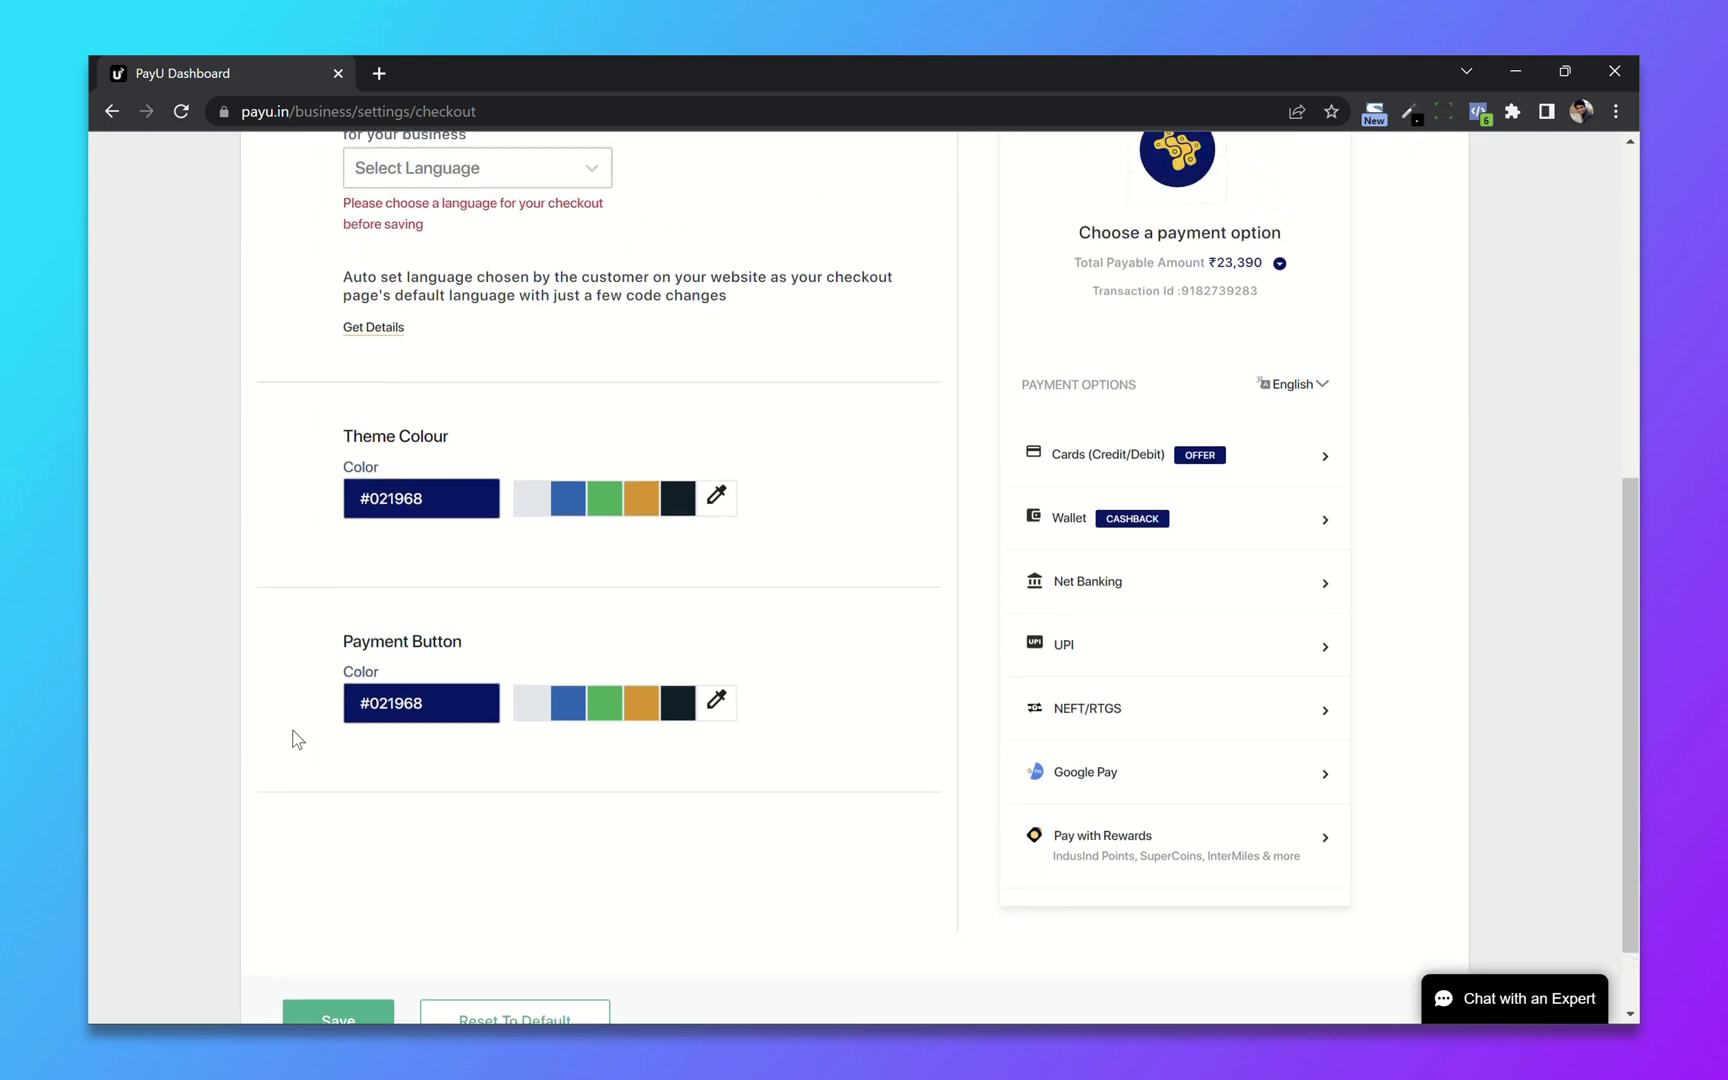
scroll(256, 564, up, 1)
click(470, 395)
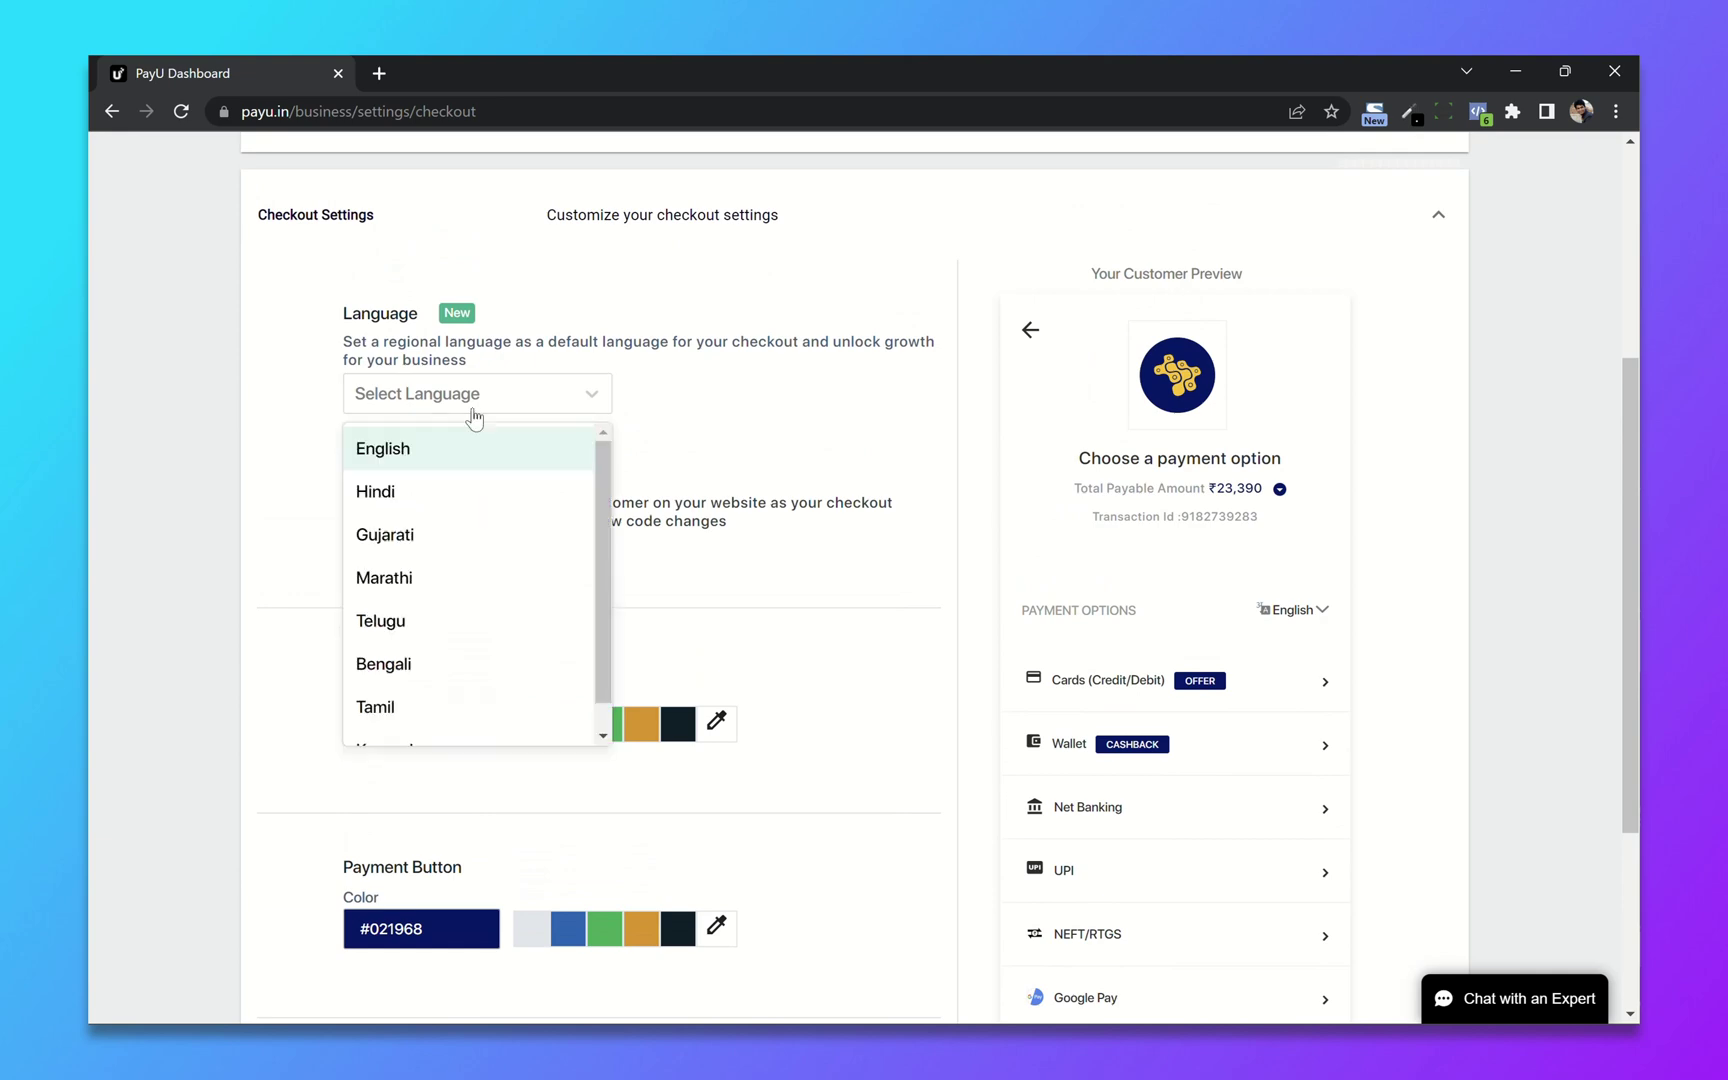
click(470, 450)
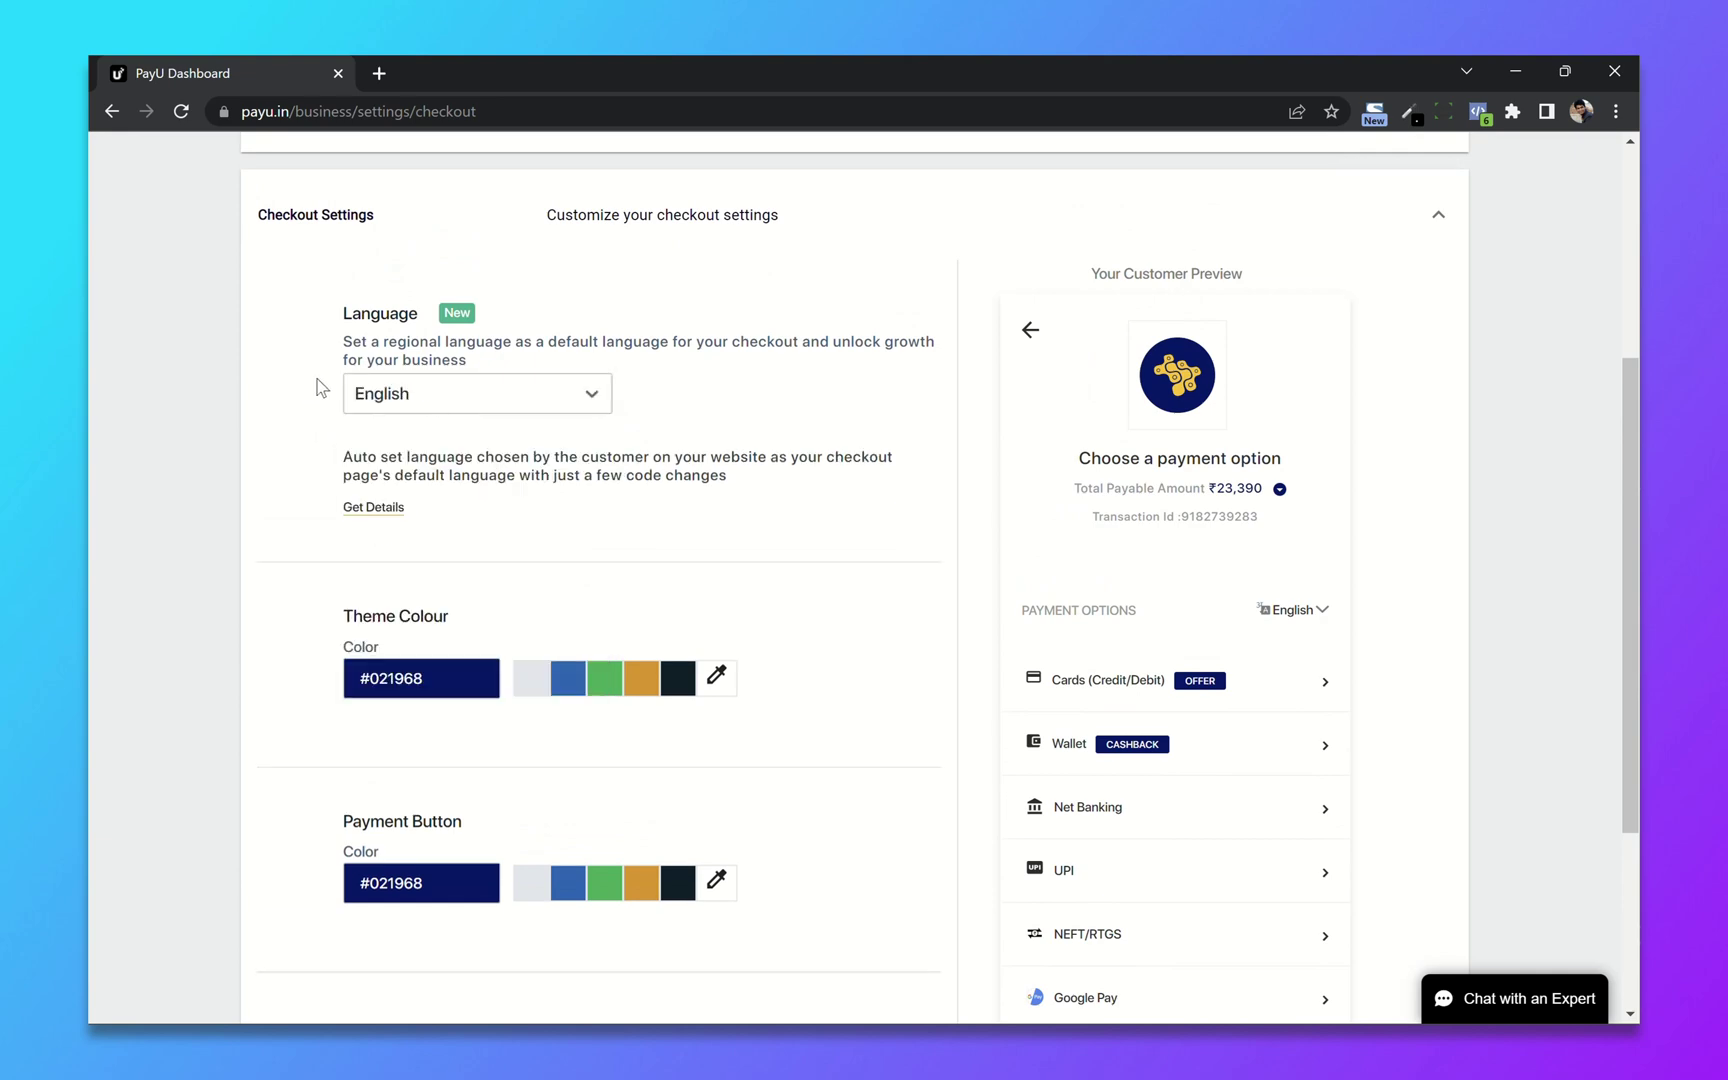
scroll(325, 440, up, 2)
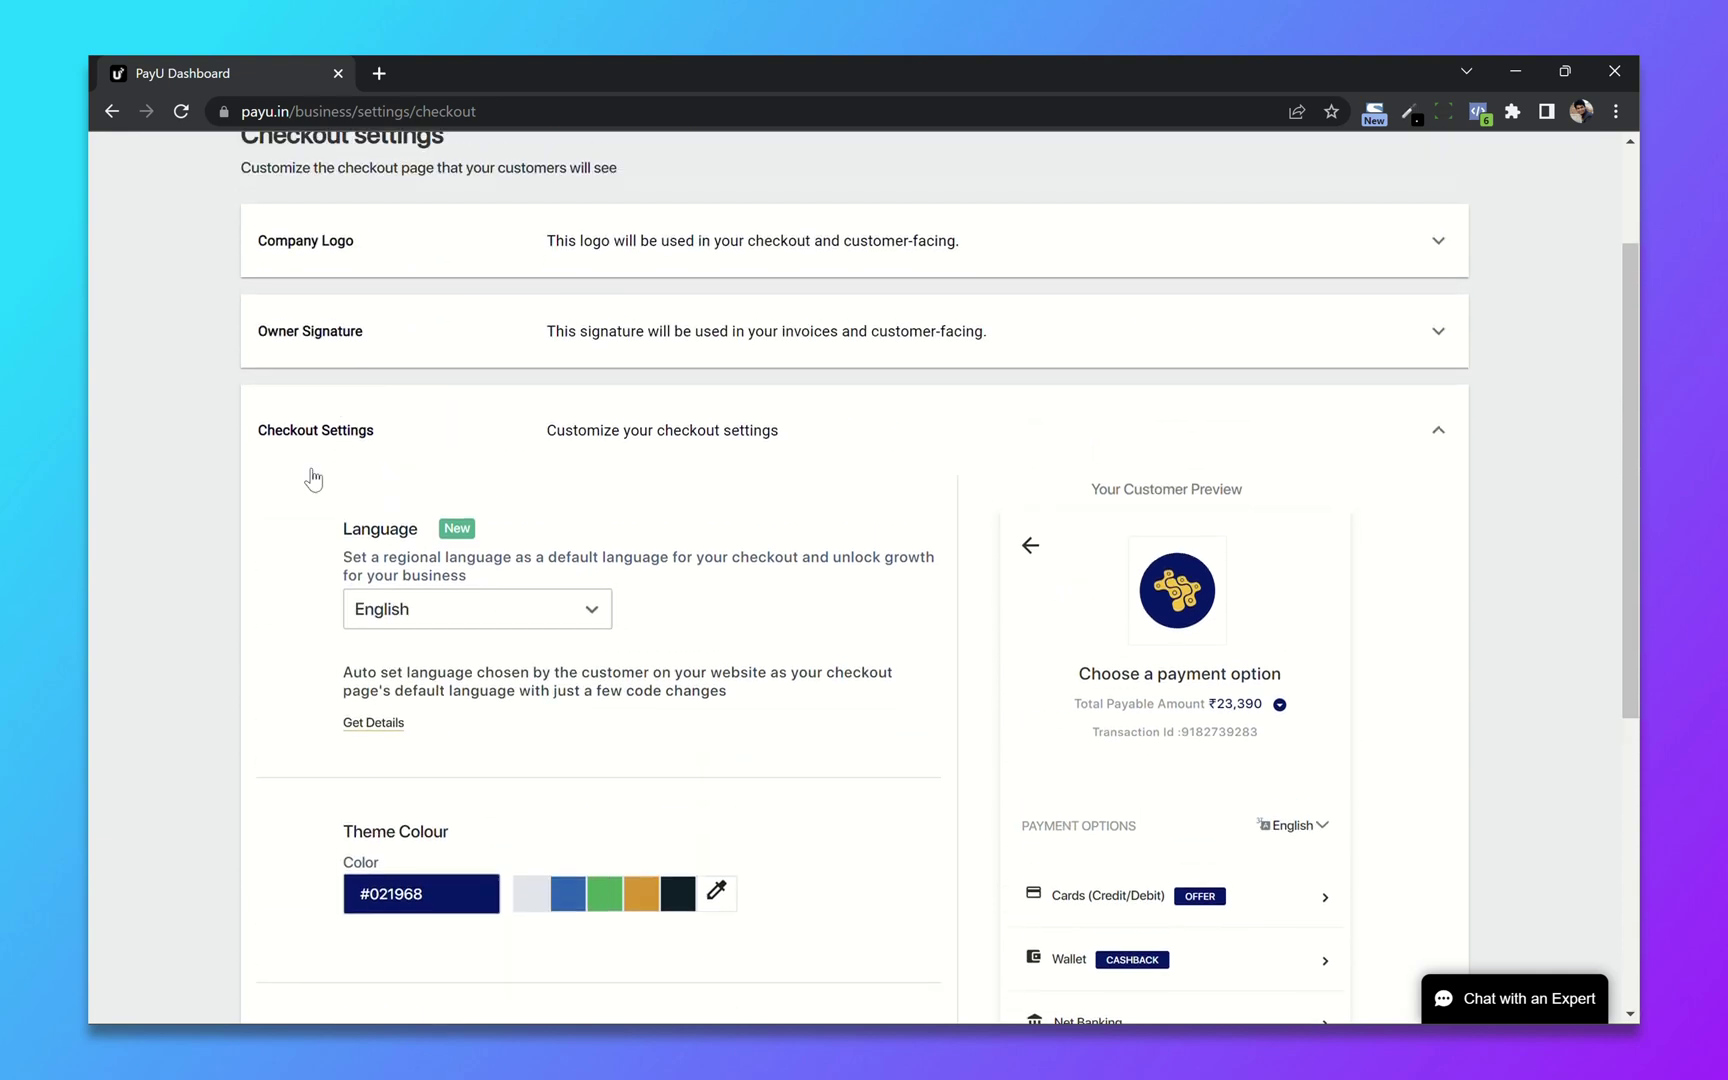
scroll(305, 468, down, 2)
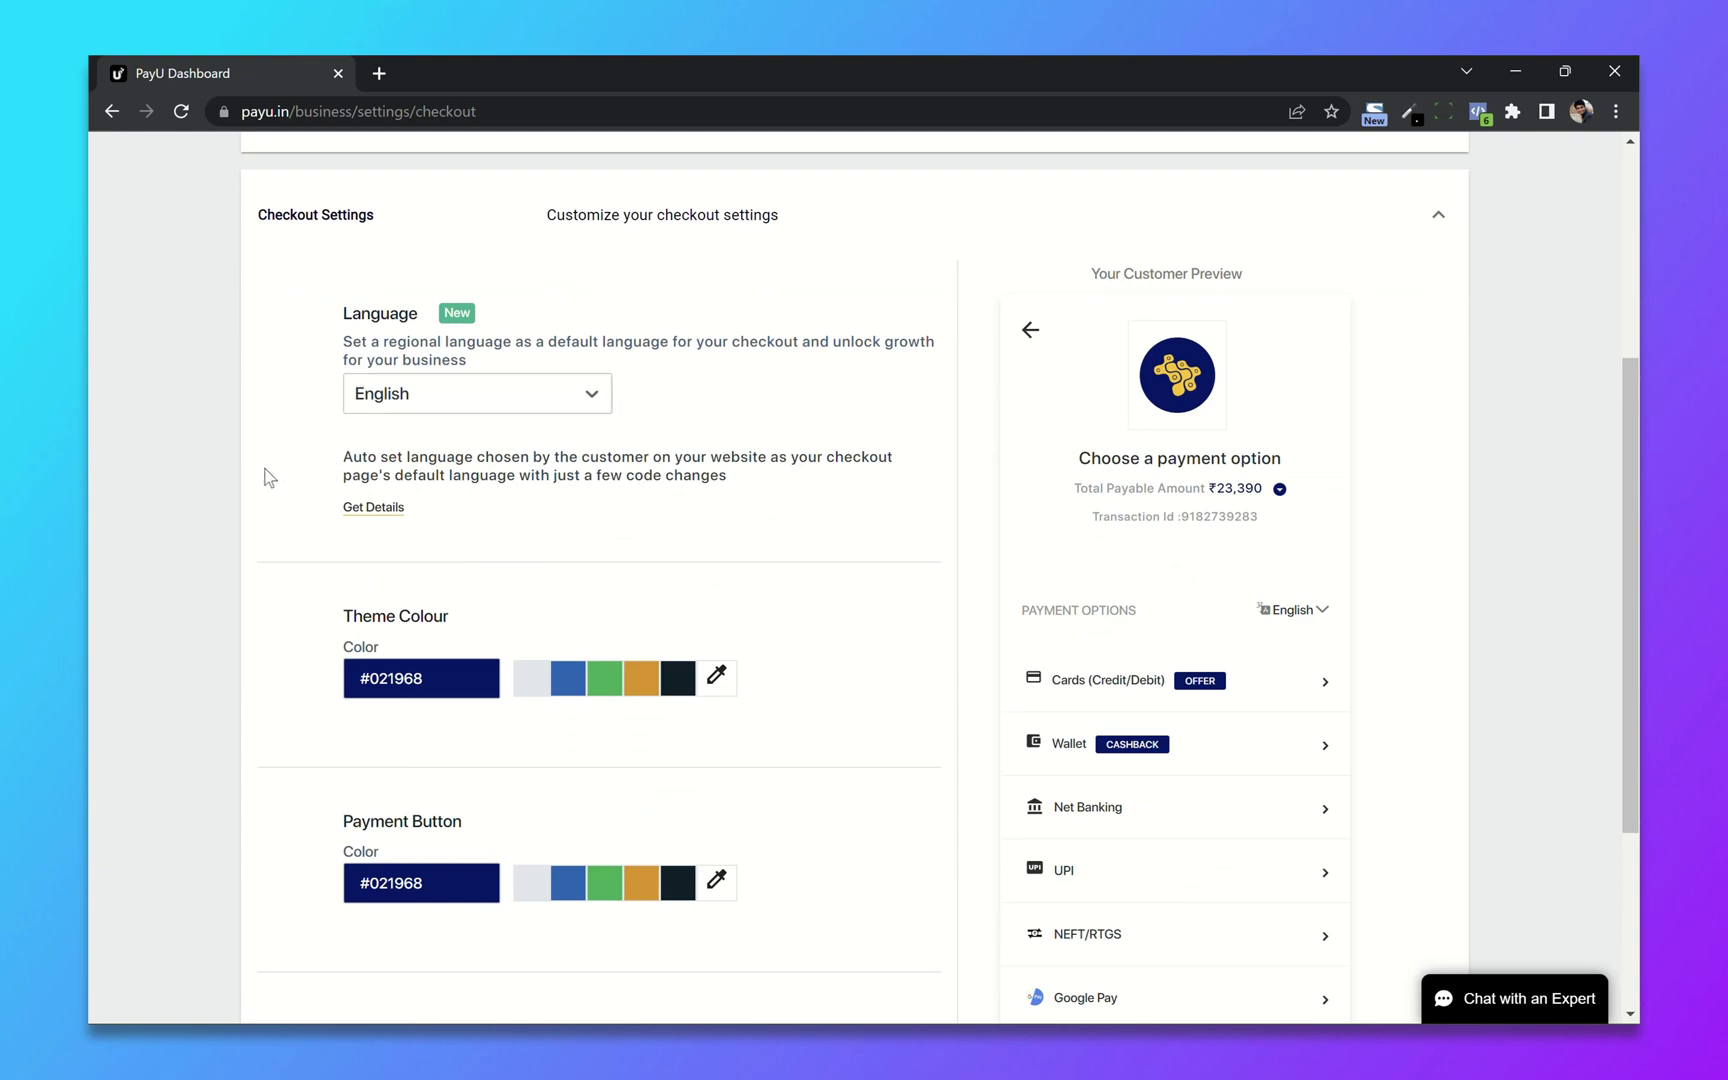
scroll(300, 635, down, 3)
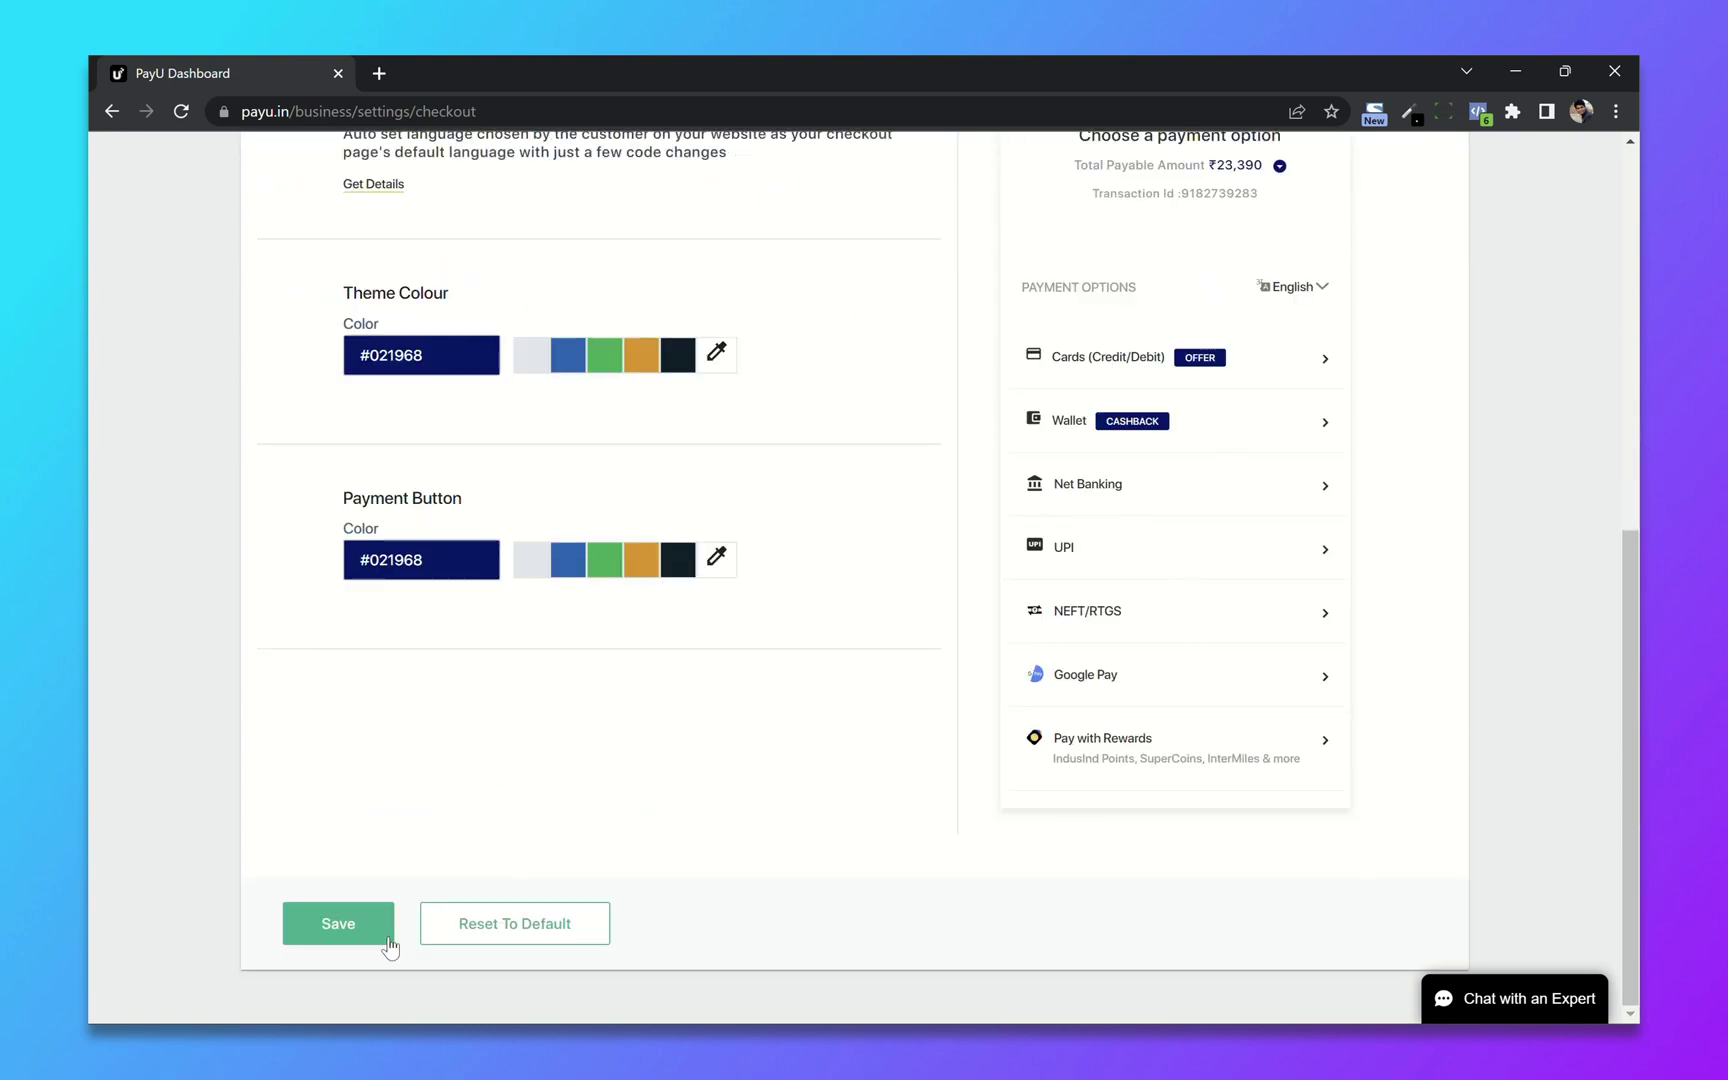
click(341, 926)
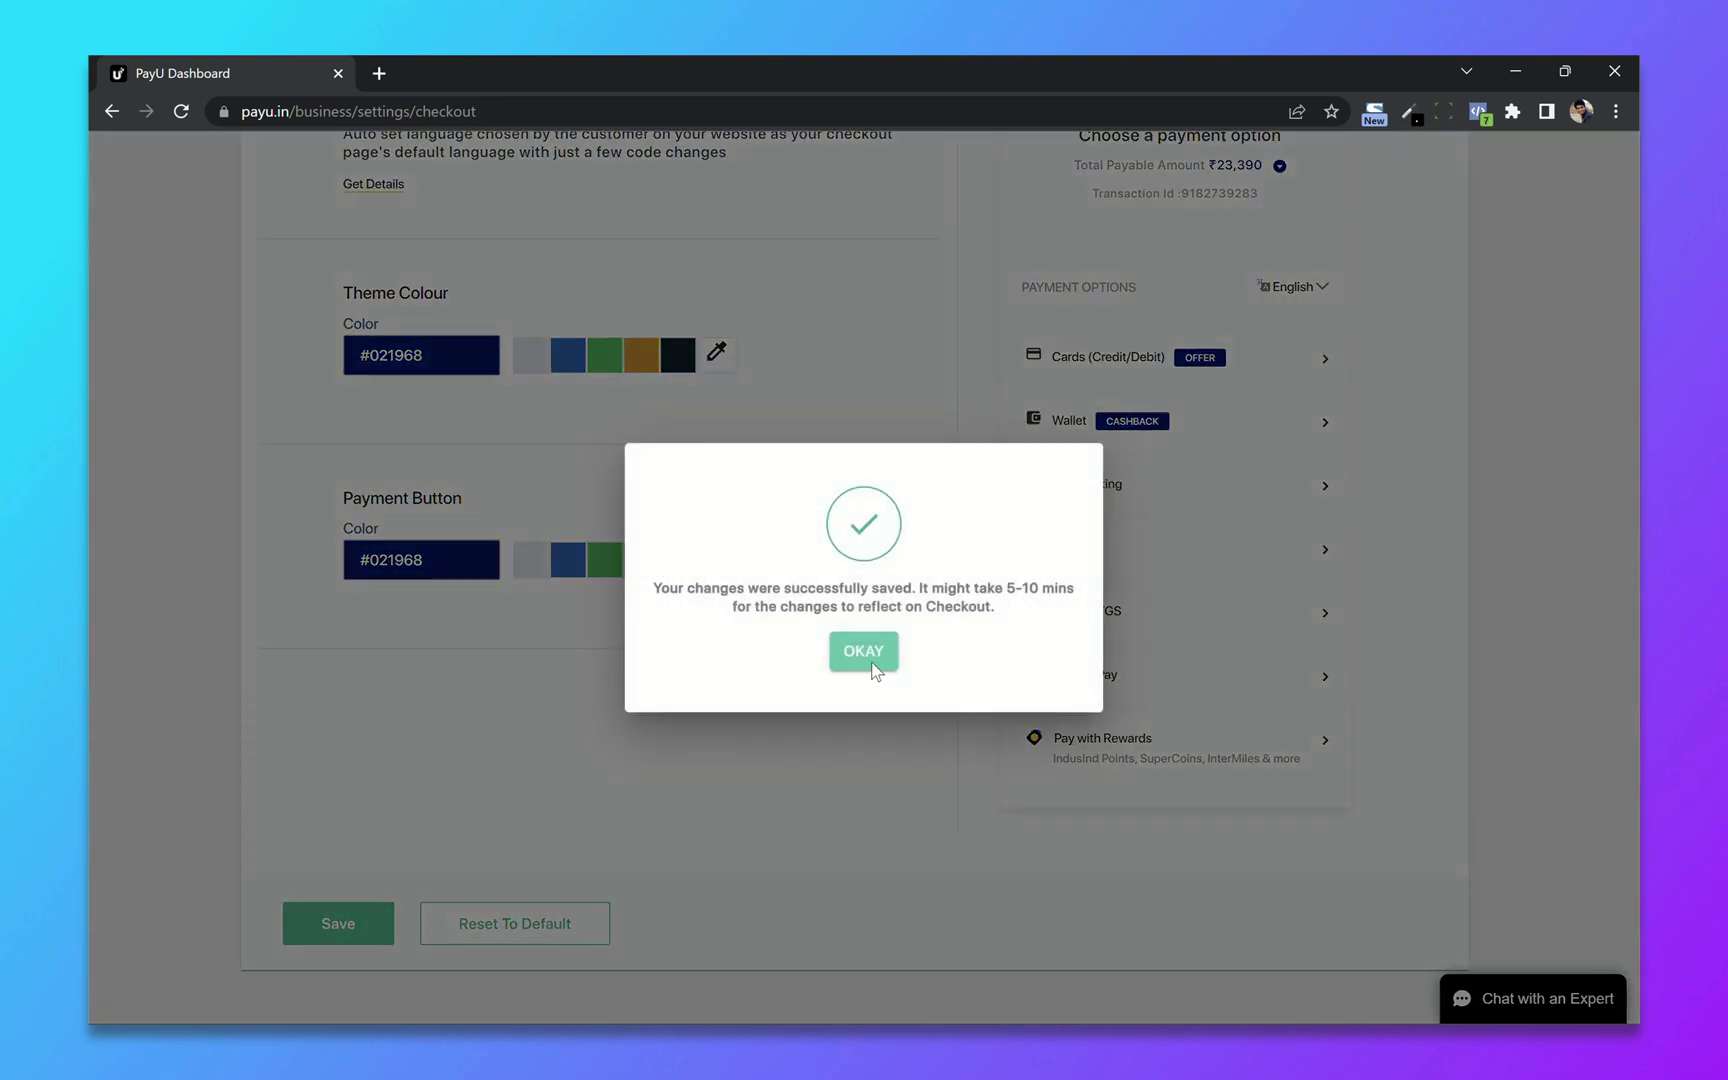